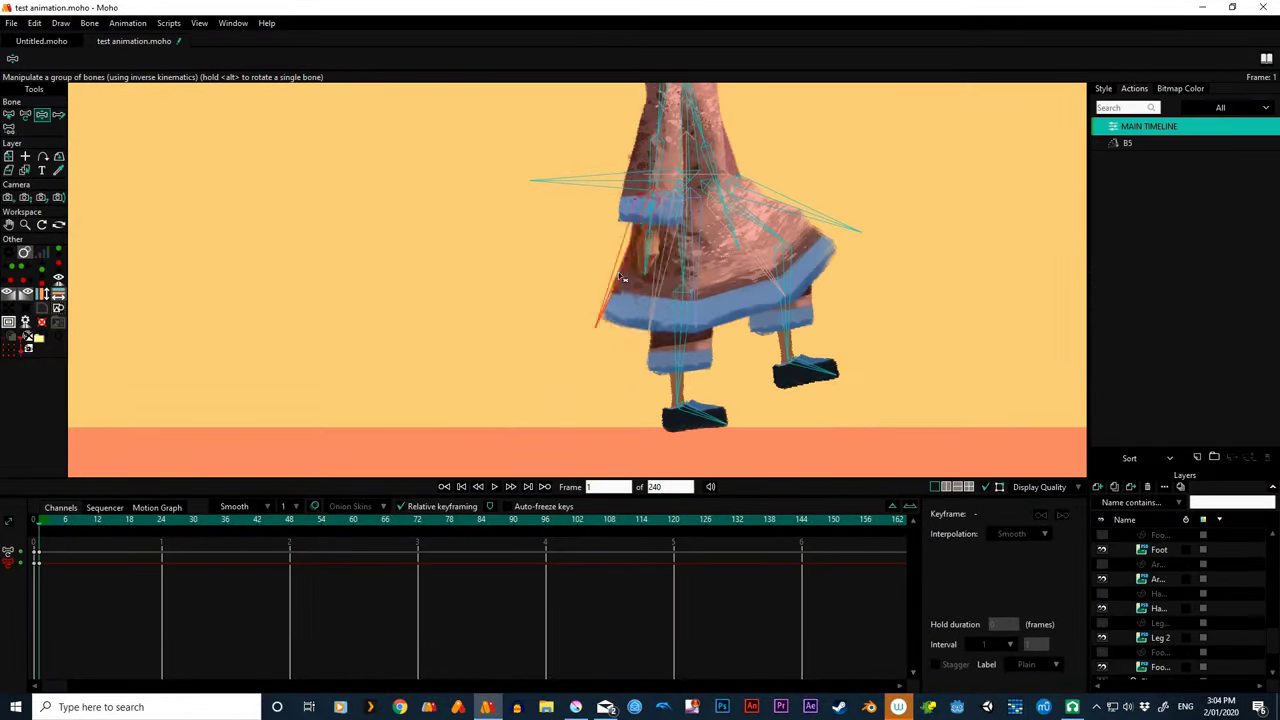
Pose the girl's leg, body and foot bones into a mid-run stride
left_click_drag(686, 414, 523, 266)
left_click_drag(750, 310, 714, 231)
key("t")
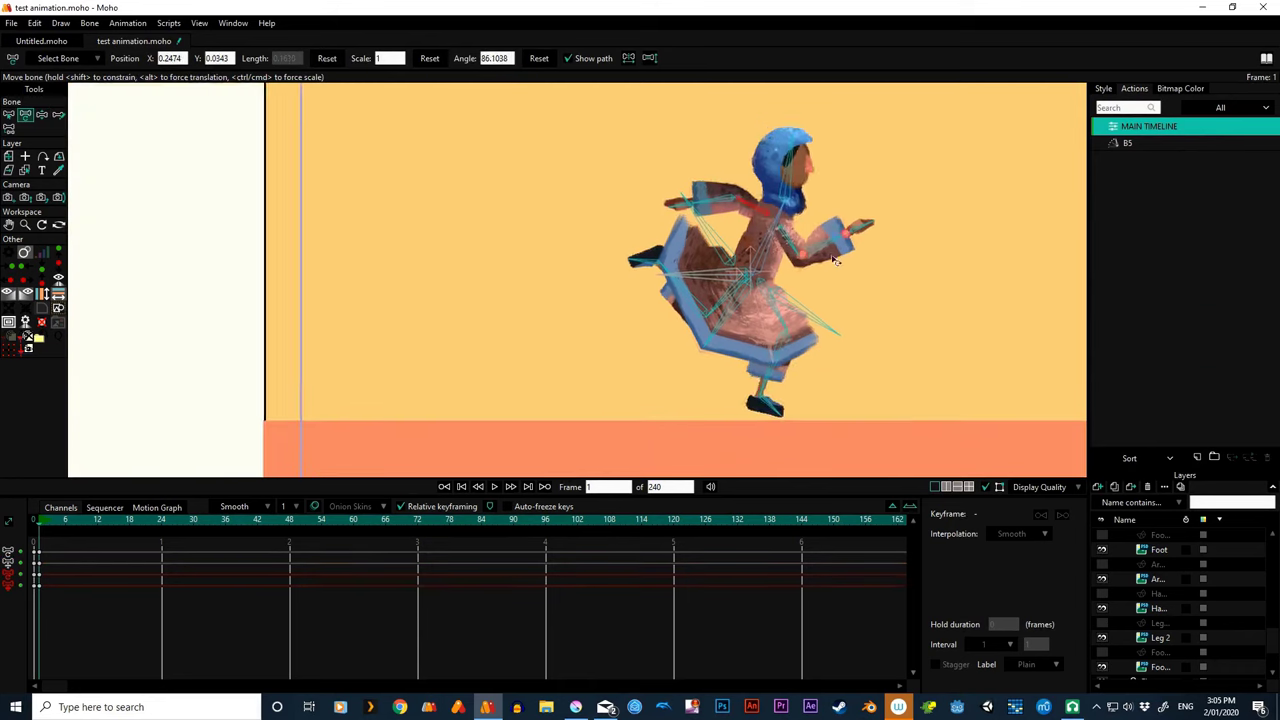
left_click_drag(765, 392, 805, 366)
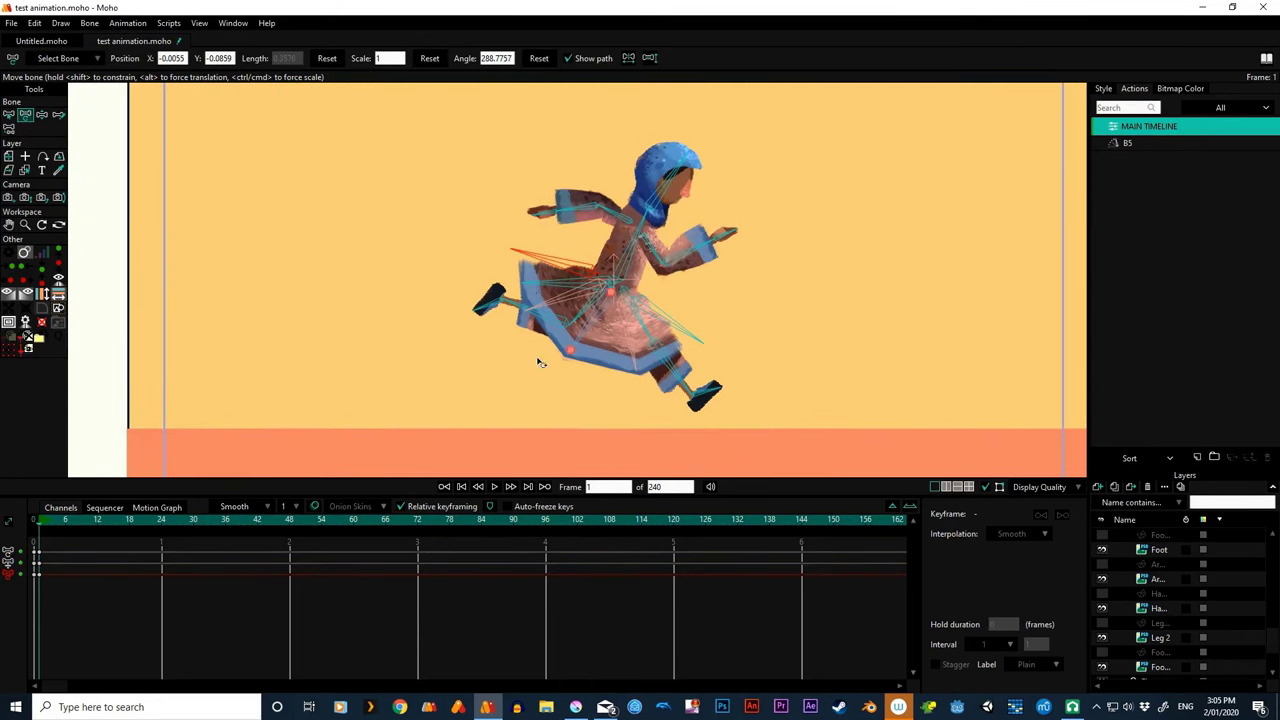
right_click(36, 548)
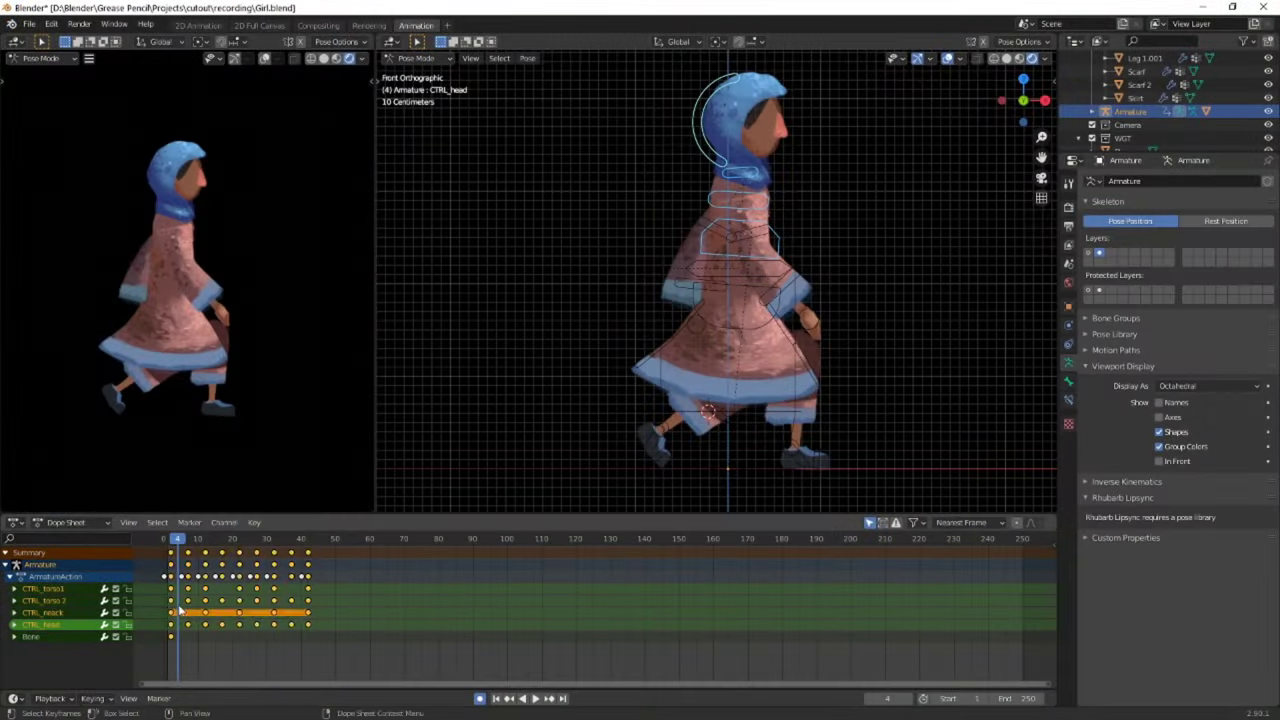
Box-select the control bones' keyframes in the Dope Sheet
left_click_drag(327, 637, 167, 612)
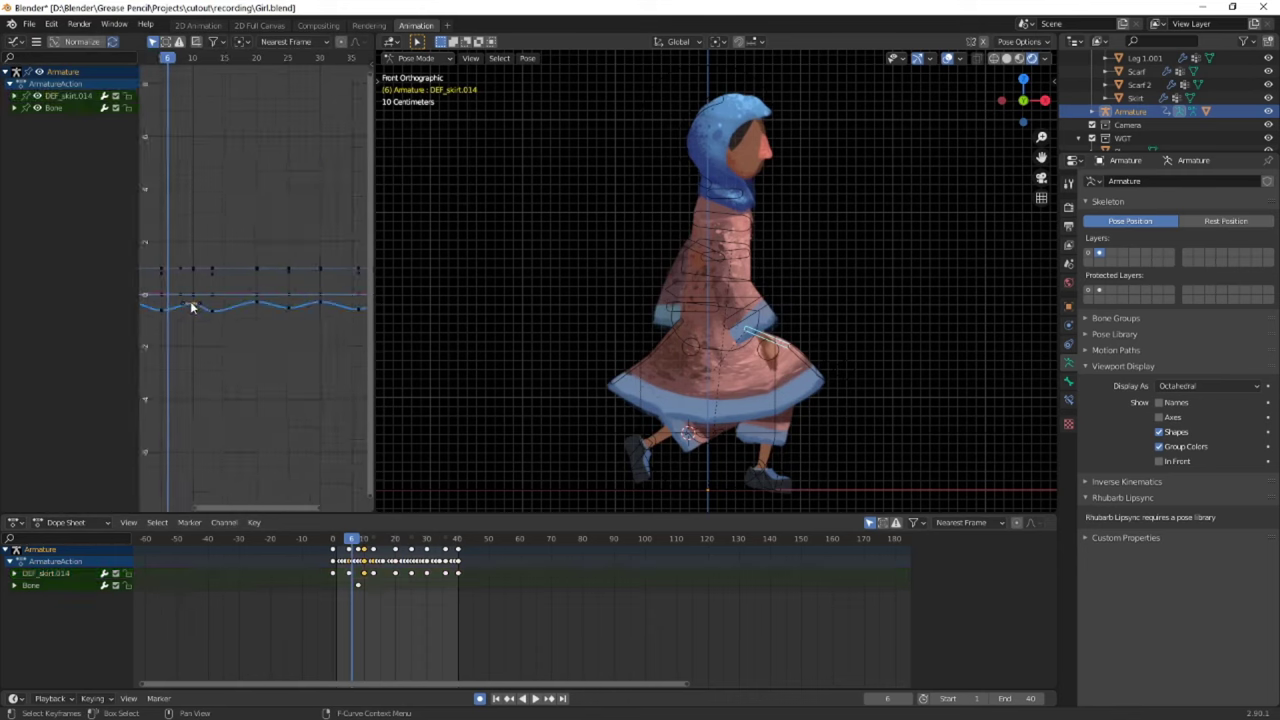
key("Home")
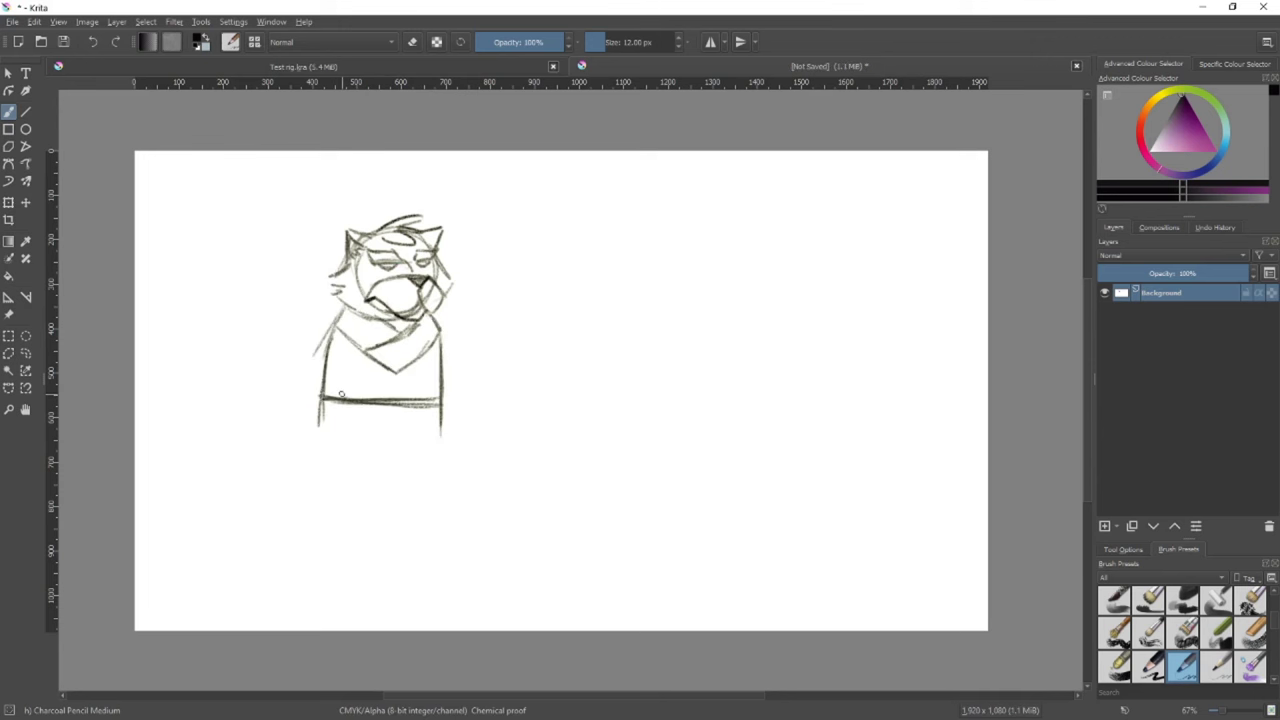
Extend both legs of the tiger sketch downward with straight lines
left_click(26, 111)
left_click_drag(325, 425, 325, 470)
left_click_drag(441, 435, 441, 467)
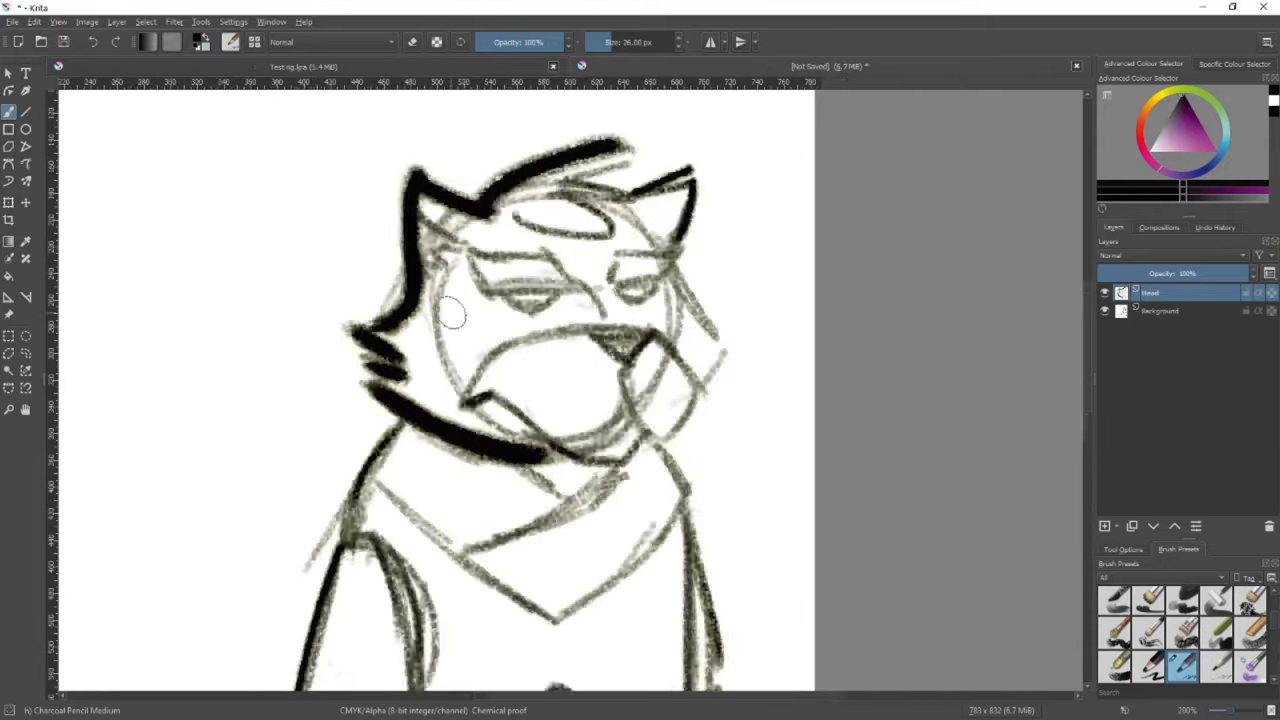
Ink the tiger's nose, muzzle and both eyes in bold black, then start filling the cheeks tan
scroll(452, 313, "up", 2)
middle_click_drag(723, 517, 694, 346)
mouse_move(840, 330)
left_mouse_down()
mouse_move(694, 346)
mouse_move(650, 420)
mouse_move(528, 530)
left_mouse_up()
scroll(528, 530, "up", 2)
left_click_drag(372, 392, 575, 300)
left_click_drag(605, 385, 750, 290)
scroll(534, 244, "down", 4)
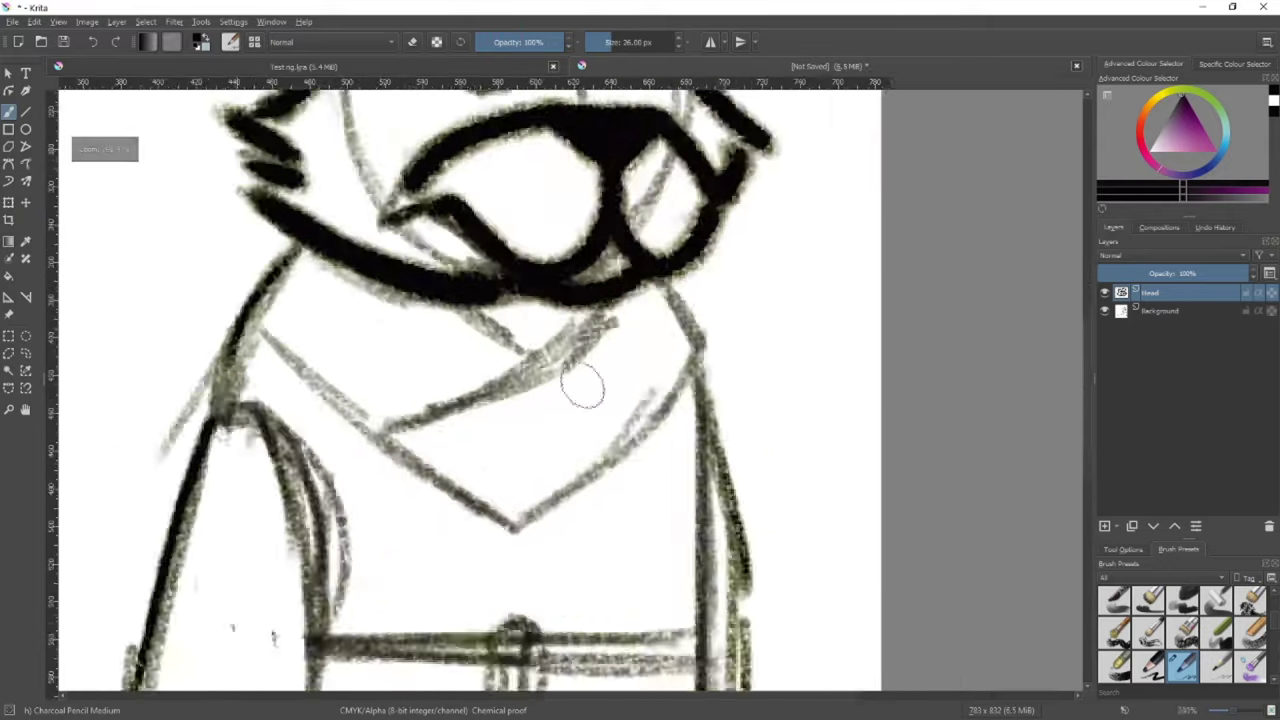
scroll(534, 320, "up", 2)
mouse_move(505, 505)
left_mouse_down()
mouse_move(545, 235)
mouse_move(900, 200)
mouse_move(945, 440)
mouse_move(900, 400)
left_mouse_up()
Hide the Background layer, fill the remaining cheeks tan, and retouch the head outline and mouth lines in black
left_click(1104, 310)
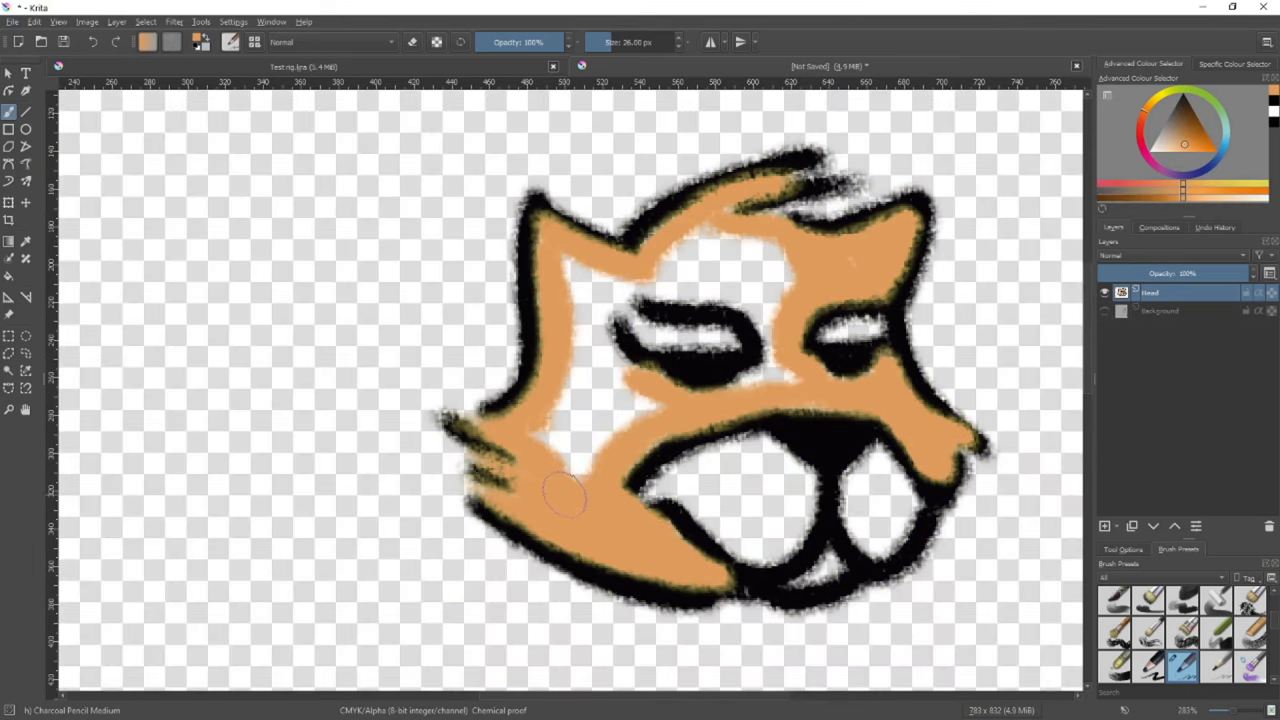
mouse_move(563, 493)
left_mouse_down()
mouse_move(740, 290)
mouse_move(700, 245)
left_mouse_up()
key("d")
left_click_drag(530, 200, 470, 480)
left_click_drag(470, 500, 790, 590)
left_click_drag(640, 480, 880, 420)
mouse_move(880, 420)
left_mouse_down()
mouse_move(955, 458)
mouse_move(800, 200)
mouse_move(528, 325)
mouse_move(505, 316)
left_mouse_up()
Add black jaw stripes, paint the jaw and muzzle orange, and shade the ear and eye reddish-brown
key("minus")
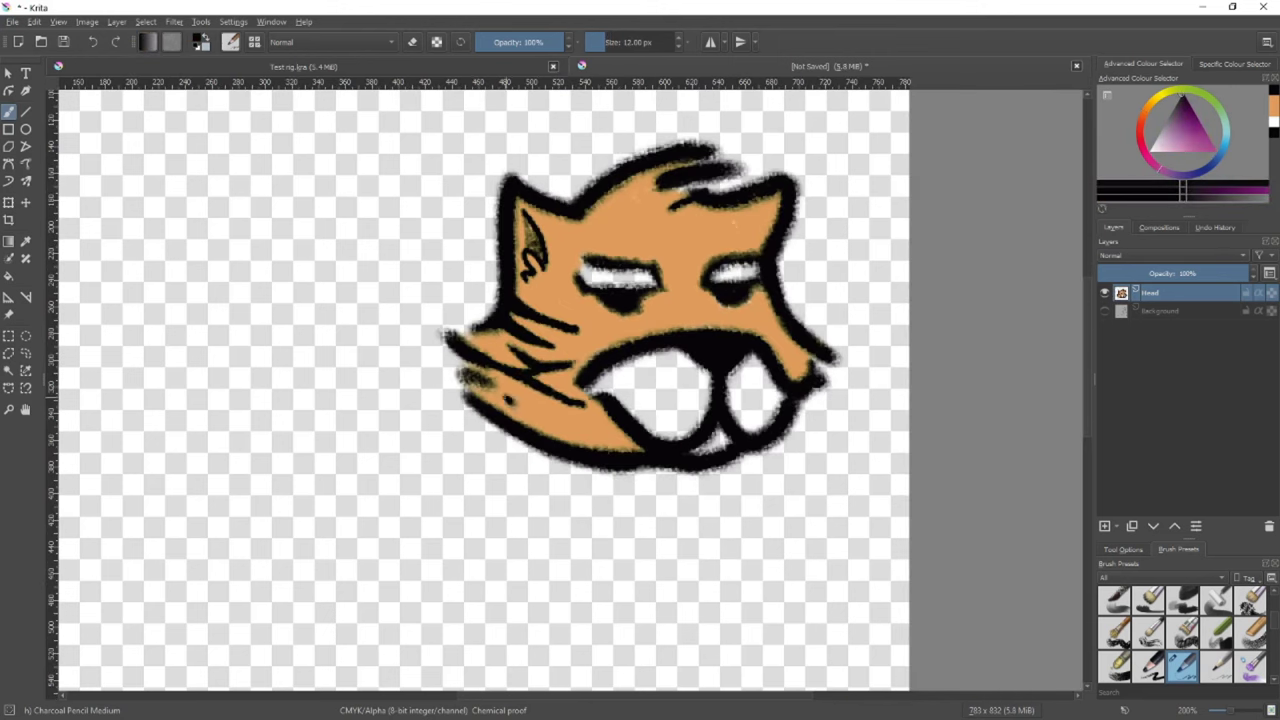
left_click_drag(525, 415, 585, 450)
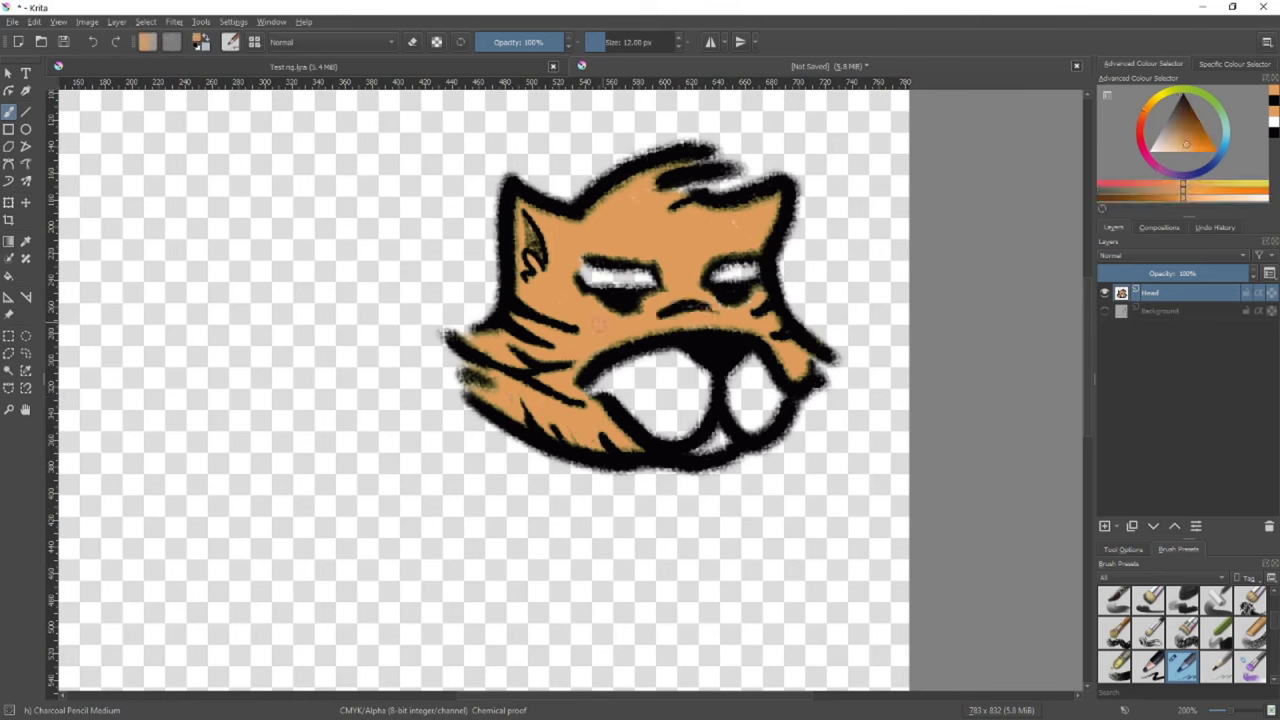
left_click(671, 486, "ctrl")
mouse_move(480, 390)
left_mouse_down()
mouse_move(550, 440)
mouse_move(640, 455)
left_mouse_up()
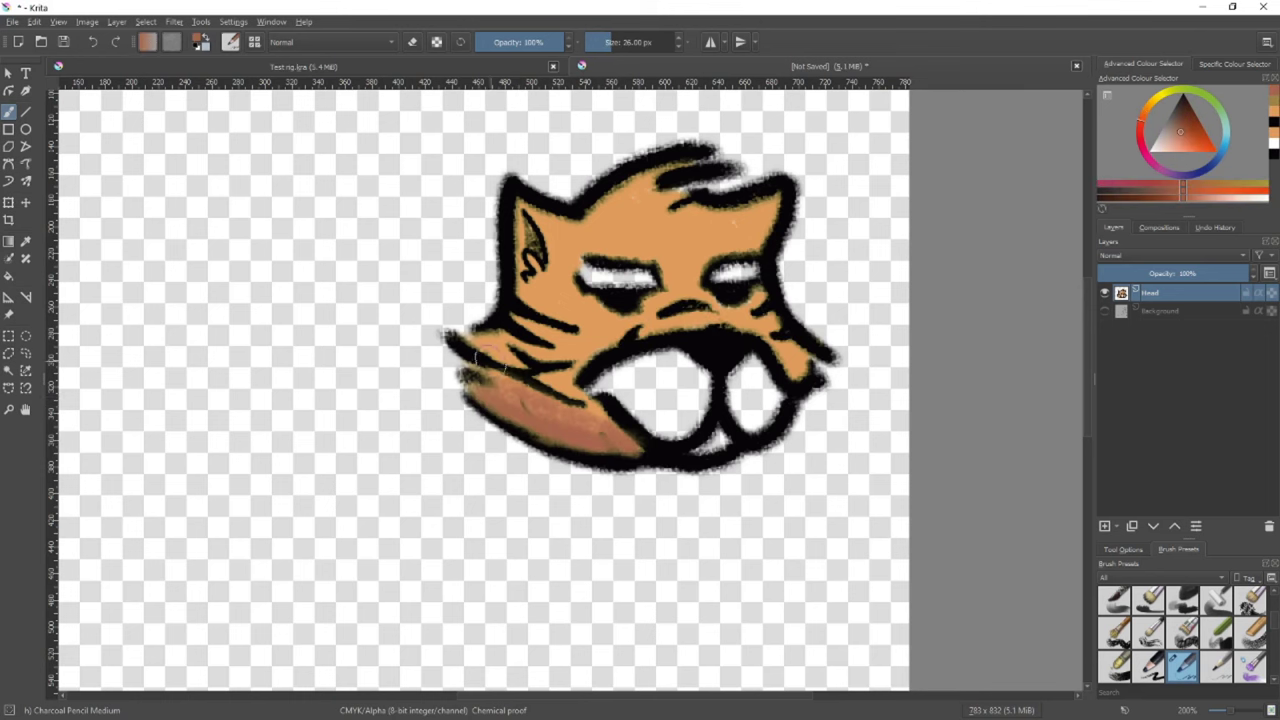
left_click(535, 255, "ctrl")
left_click_drag(500, 410, 630, 455)
left_click_drag(595, 300, 650, 325)
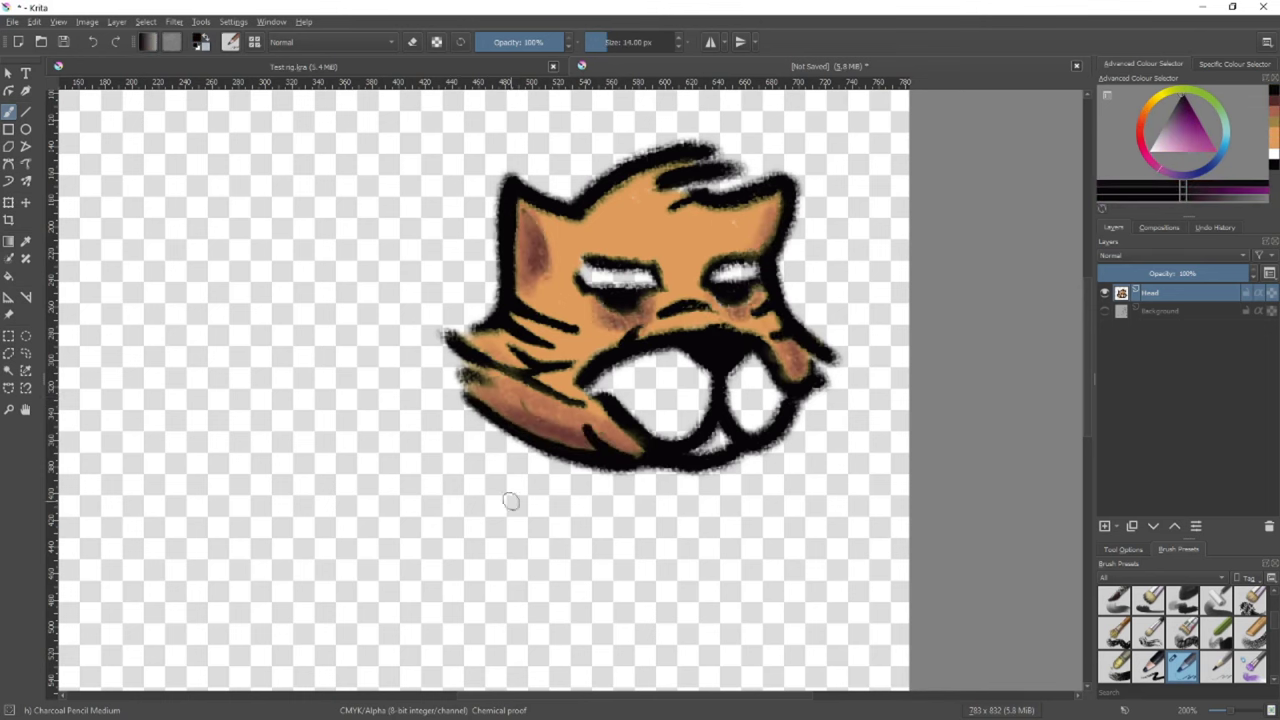
left_click(560, 430, "ctrl")
middle_click_drag(666, 404, 486, 474)
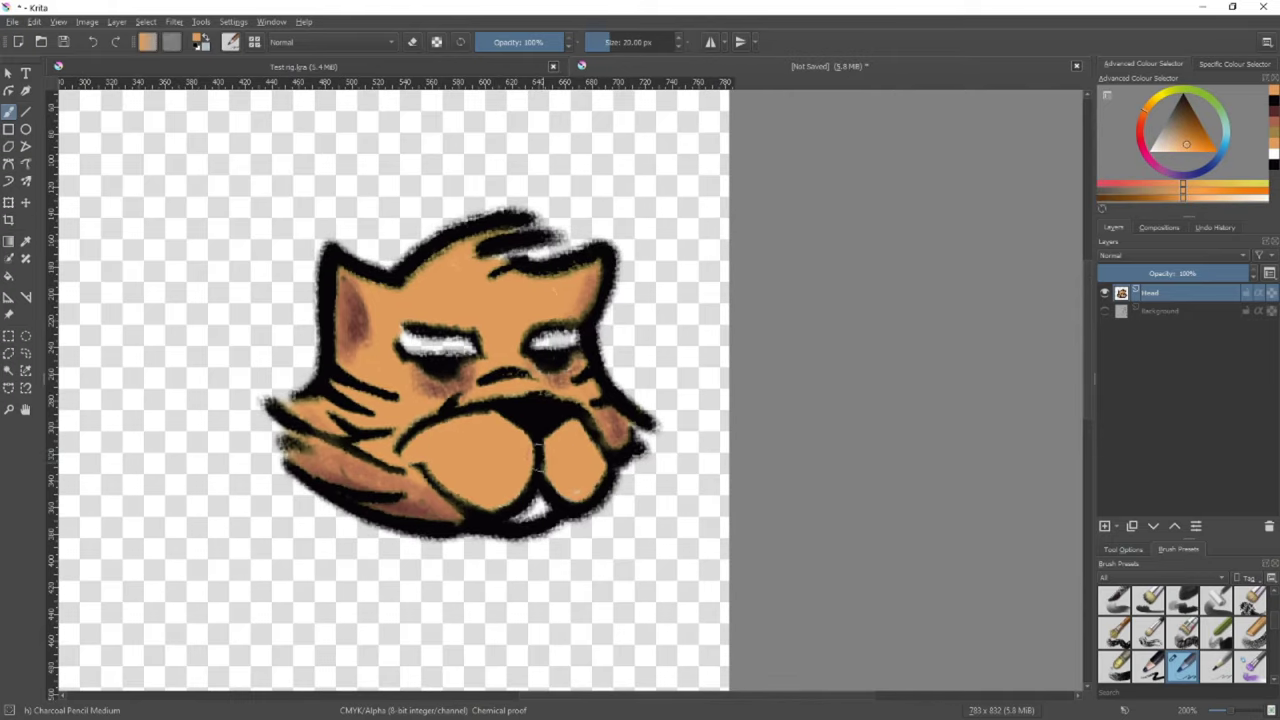
Paint the tongue dark red, add gold shading along the jaw, and dot freckles on the muzzle
left_click(530, 510, "ctrl")
left_click_drag(515, 505, 530, 525)
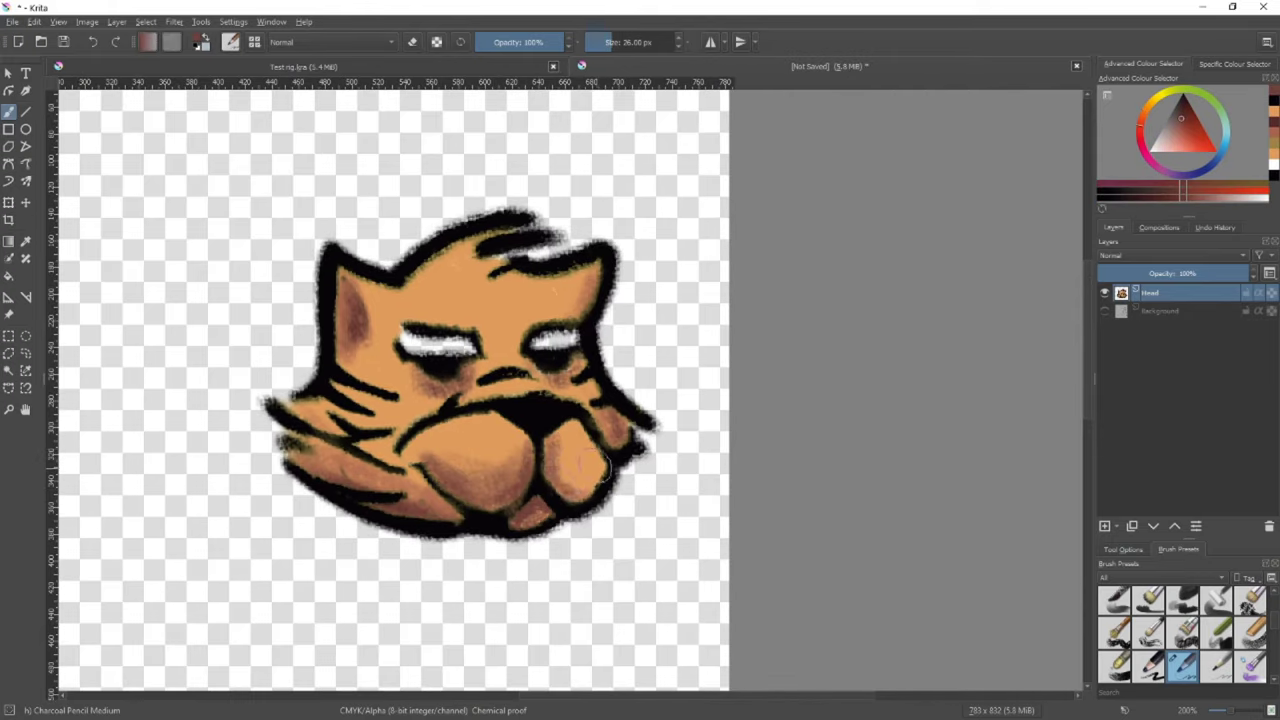
left_click_drag(605, 462, 575, 462, "shift")
left_click(540, 470, "ctrl")
mouse_move(420, 470)
left_mouse_down()
mouse_move(500, 510)
mouse_move(600, 490)
left_mouse_up()
left_click(520, 490, "ctrl")
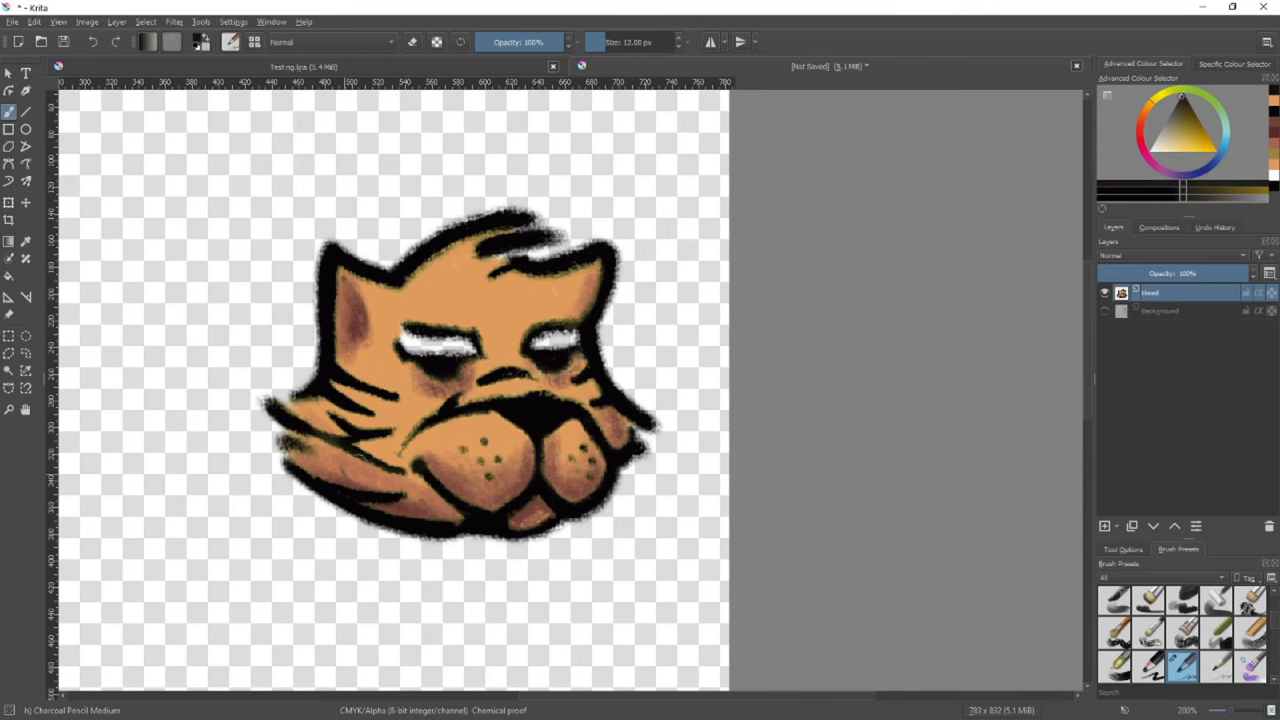
Highlight the forehead light orange and paint both eyes pale blue
left_click(519, 303, "ctrl")
left_click_drag(519, 303, 559, 303, "shift")
left_click(517, 350, "ctrl")
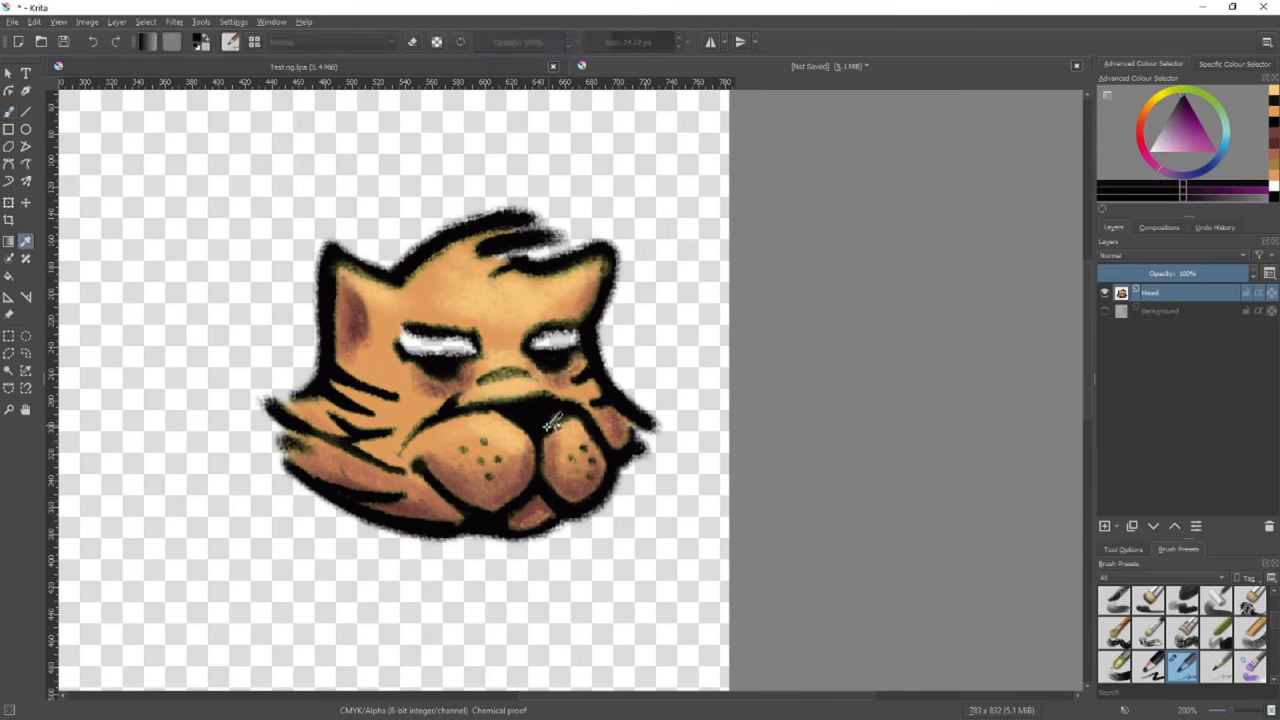
left_click_drag(517, 350, 477, 350, "shift")
scroll(520, 347, "up", 1)
left_click_drag(360, 345, 455, 350)
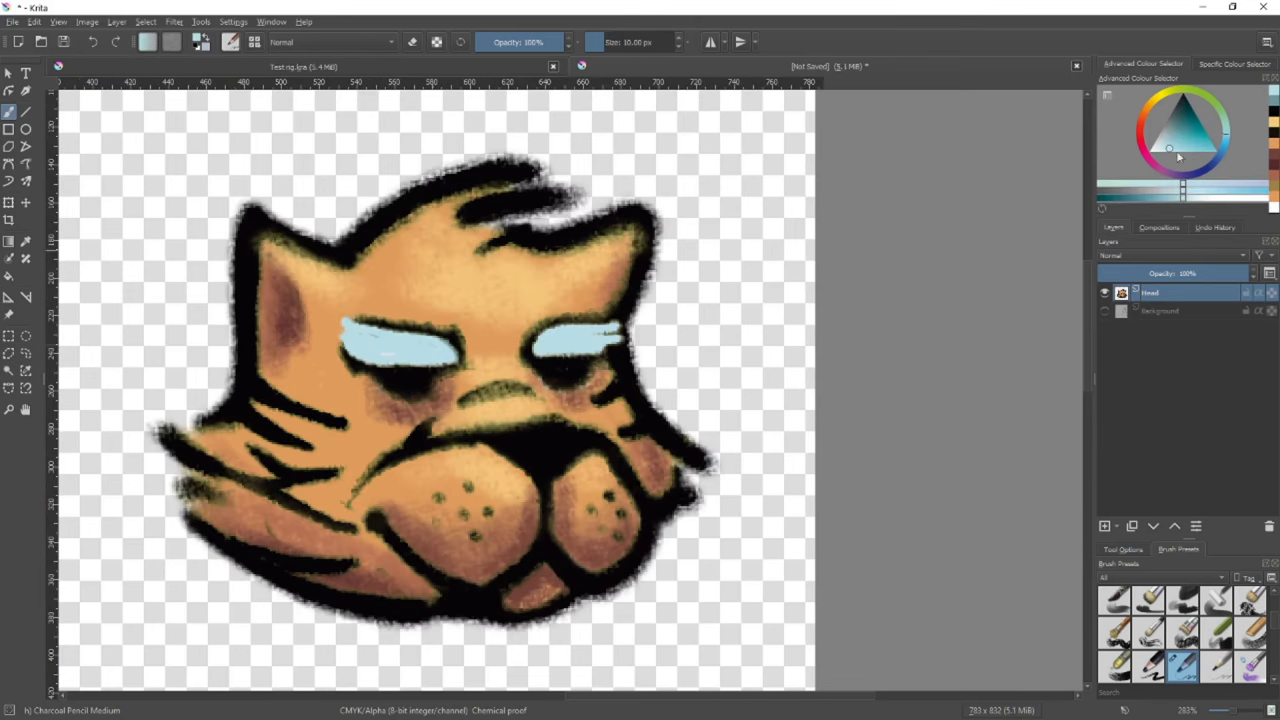
Ink the robe's bottom and right edge, left collar line and neck curve in black
scroll(520, 350, "down", 2)
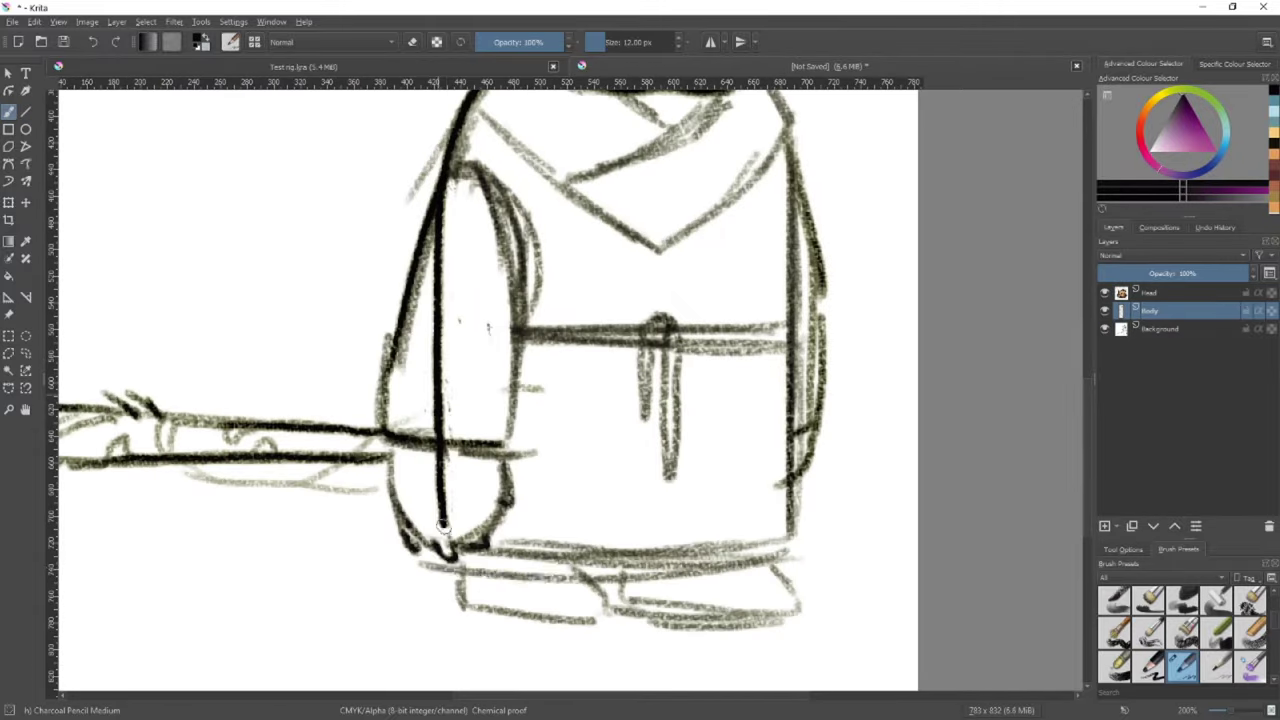
left_click_drag(440, 545, 780, 175)
scroll(450, 390, "down", 3)
scroll(600, 300, "up", 3)
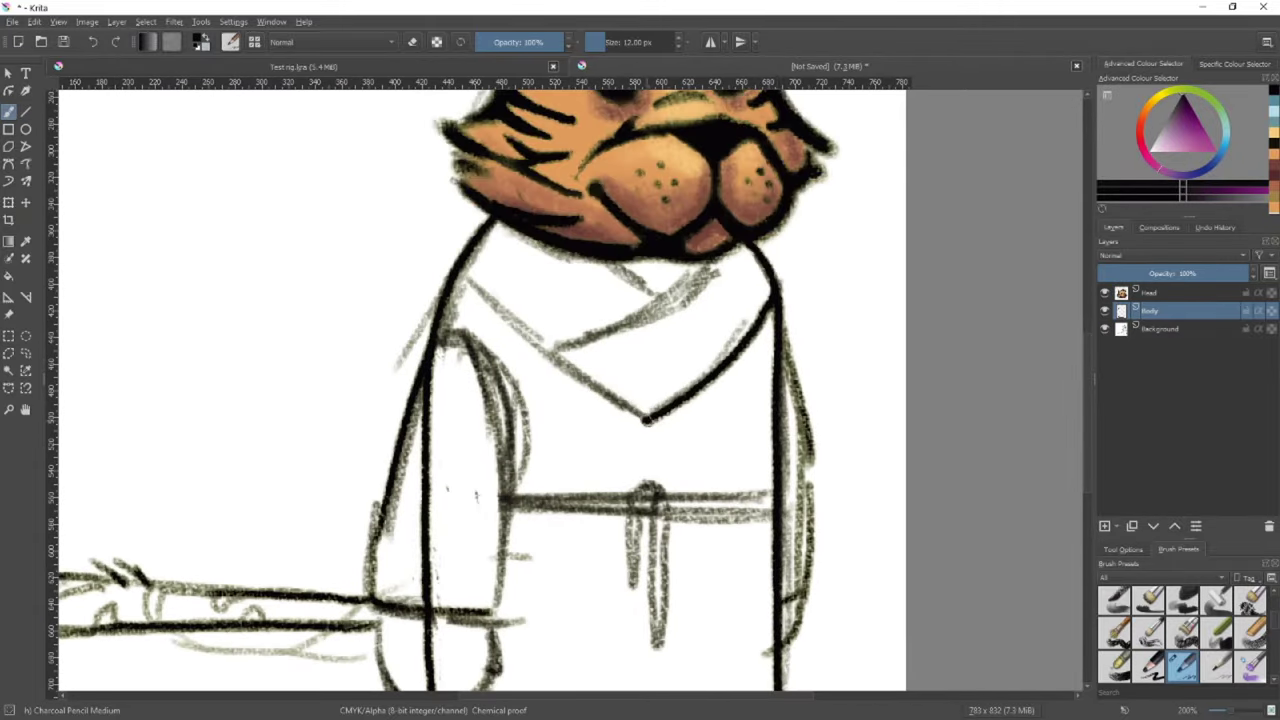
left_click_drag(645, 420, 455, 280)
left_click_drag(775, 290, 532, 190)
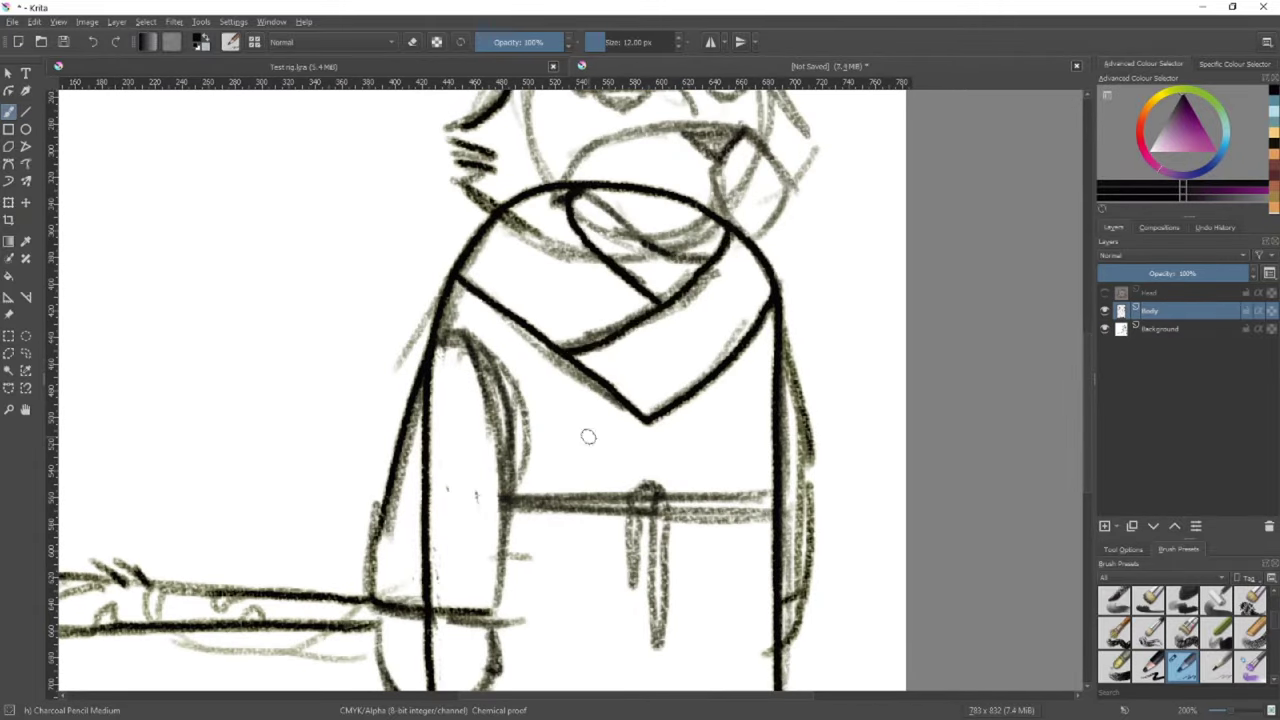
Ink the belt line across the robe and a shoe outline
scroll(588, 436, "down", 1, "ctrl")
left_click_drag(484, 433, 728, 432)
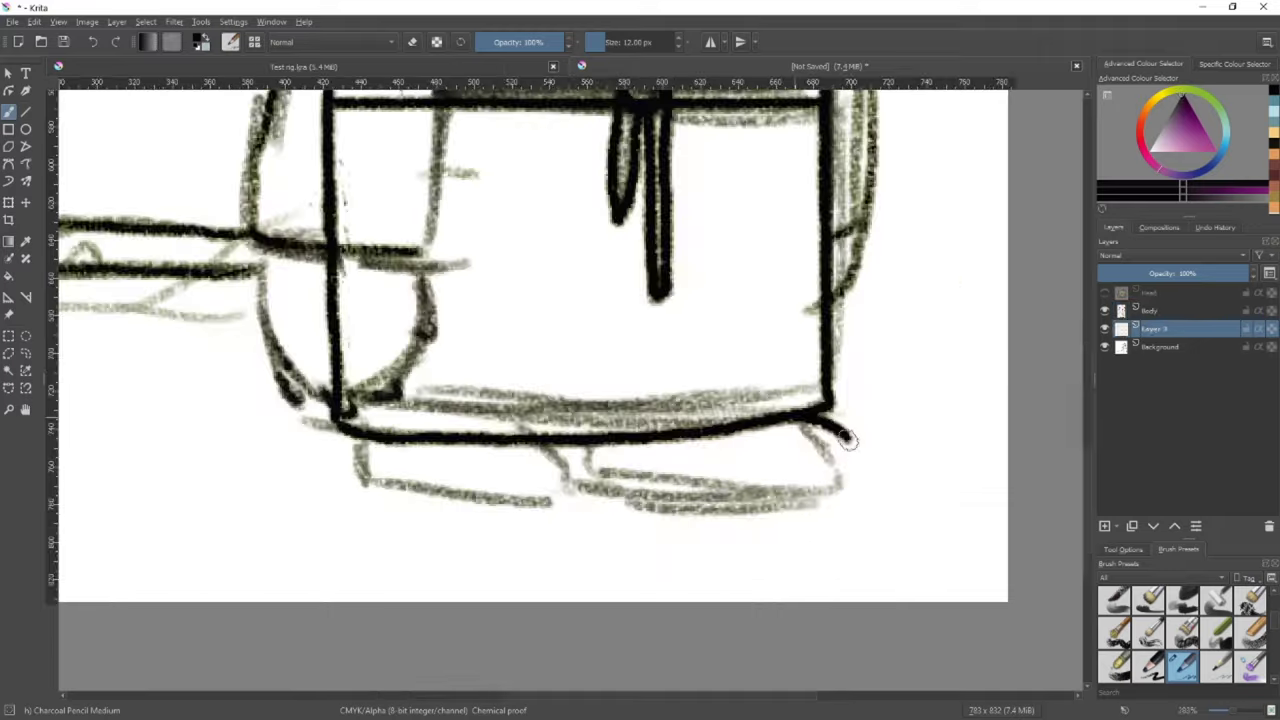
left_click_drag(700, 440, 640, 500)
scroll(640, 460, "down", 2, "ctrl")
scroll(640, 440, "up", 2, "ctrl")
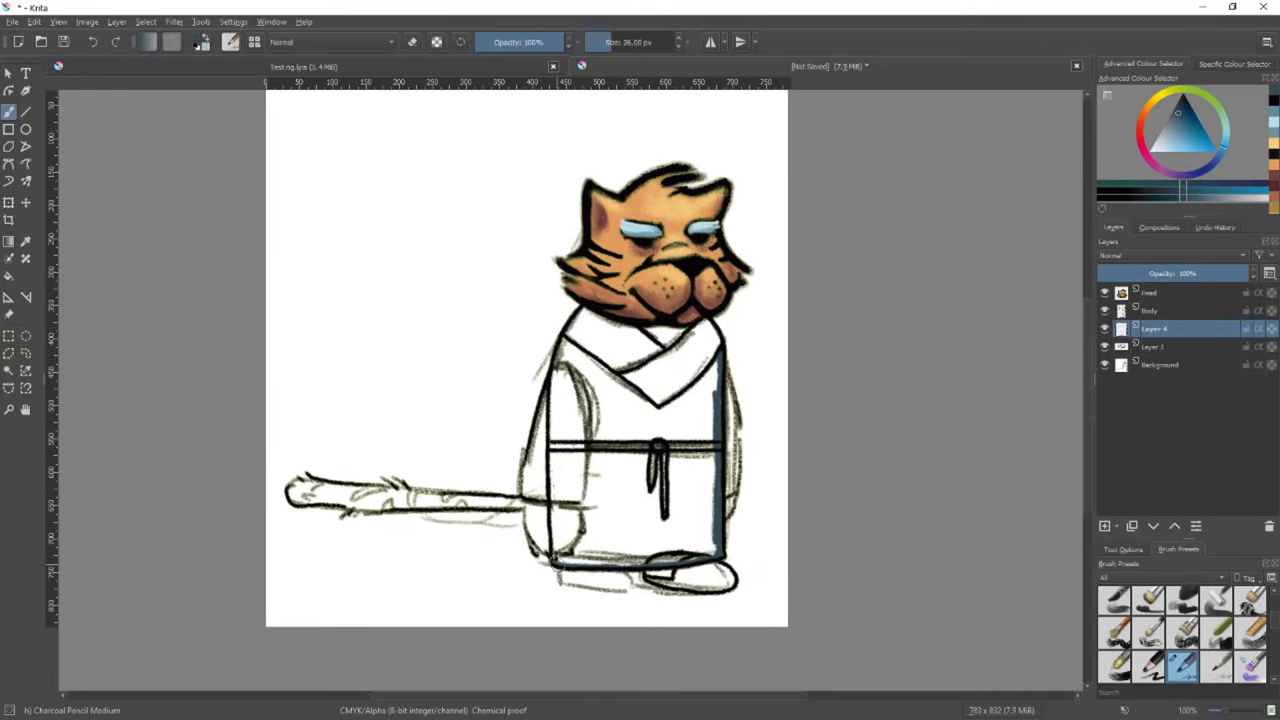
Hide the head and airbrush the robe blue with light-blue highlights
left_click(1104, 292)
left_click_drag(650, 420, 563, 400)
mouse_move(712, 373)
left_mouse_down()
mouse_move(704, 493)
mouse_move(612, 508)
left_mouse_up()
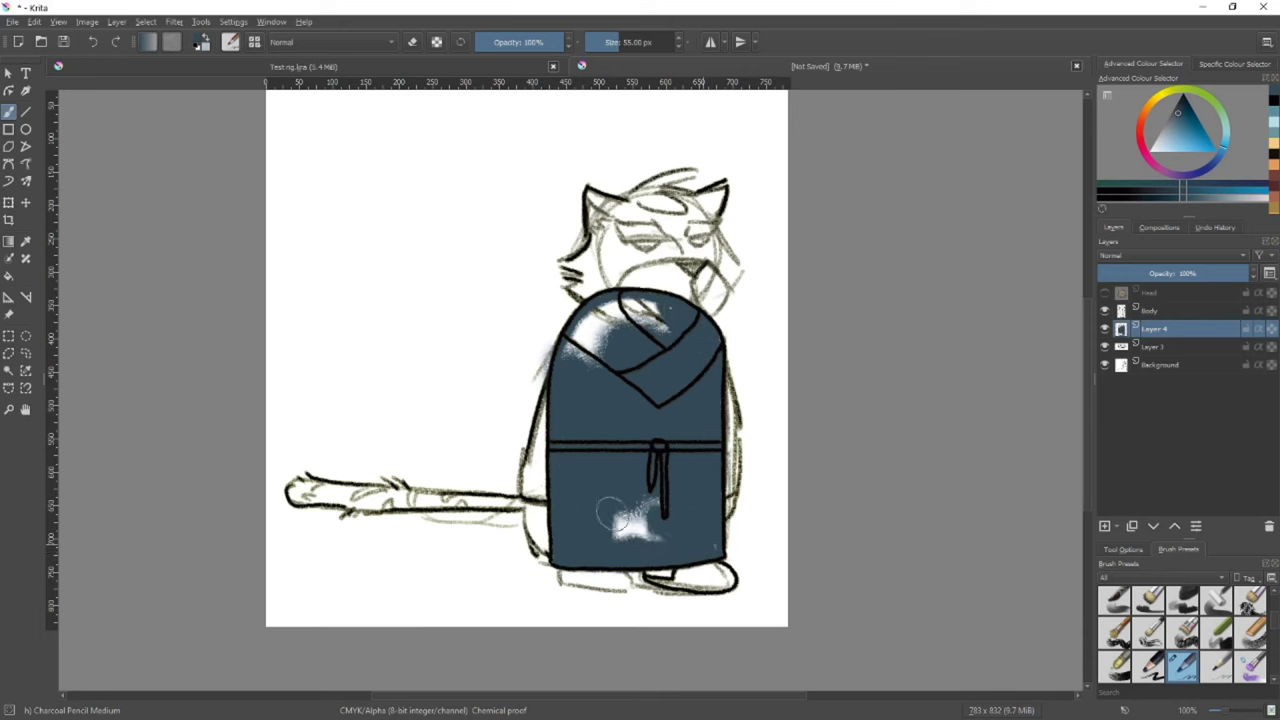
key("l")
mouse_move(635, 312)
left_mouse_down()
mouse_move(657, 457)
mouse_move(680, 340)
mouse_move(655, 430)
left_mouse_up()
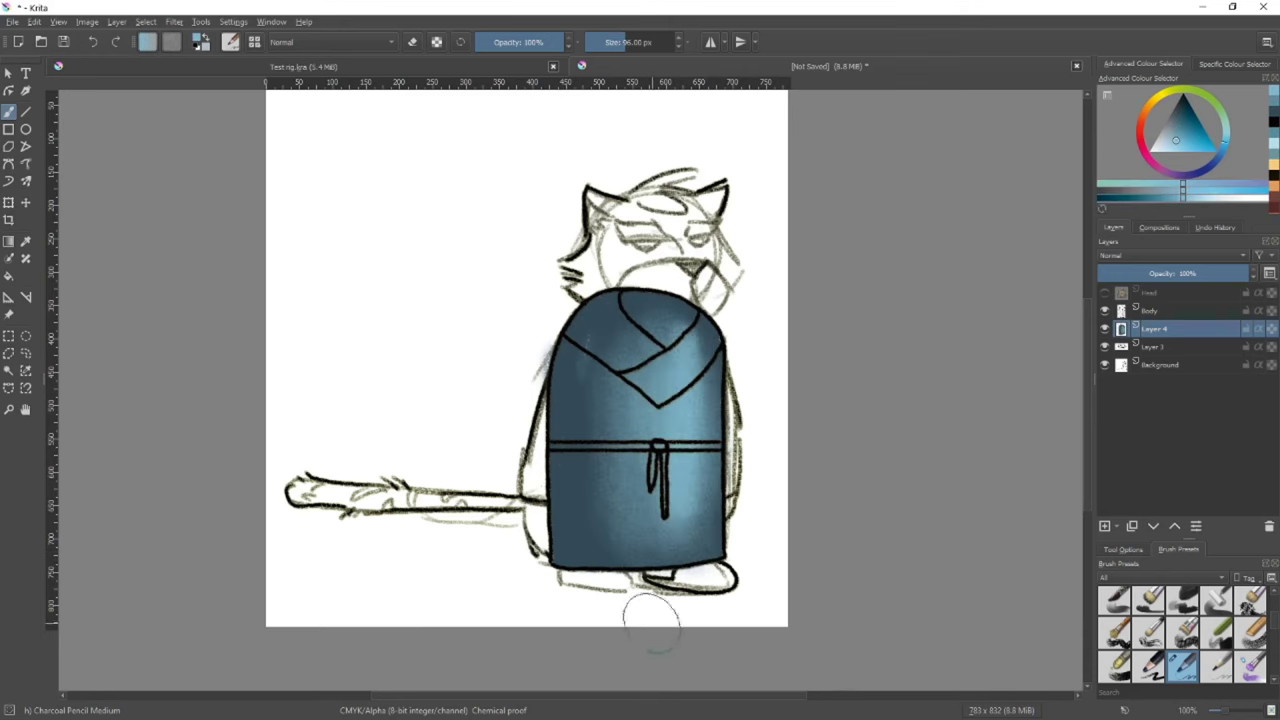
Paint the collar band solid red
scroll(820, 420, "up", 3, "ctrl")
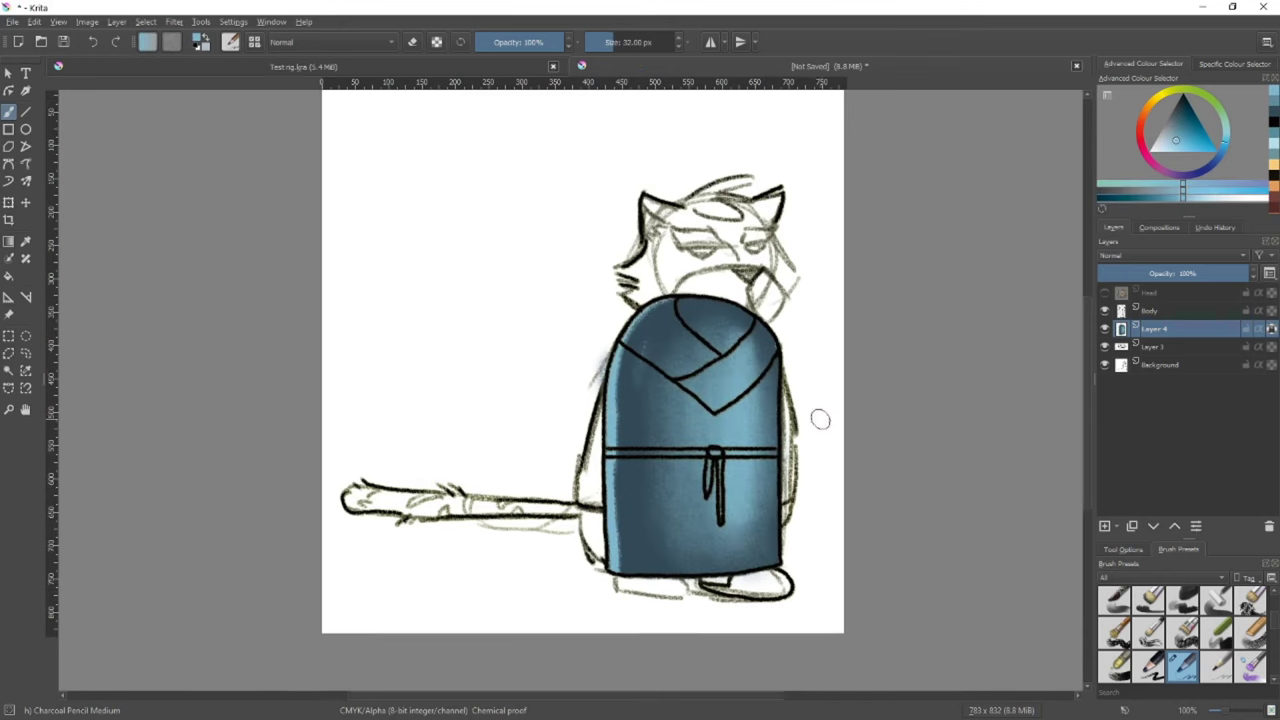
left_click(1190, 148)
mouse_move(703, 318)
left_mouse_down()
mouse_move(657, 405)
mouse_move(623, 376)
left_mouse_up()
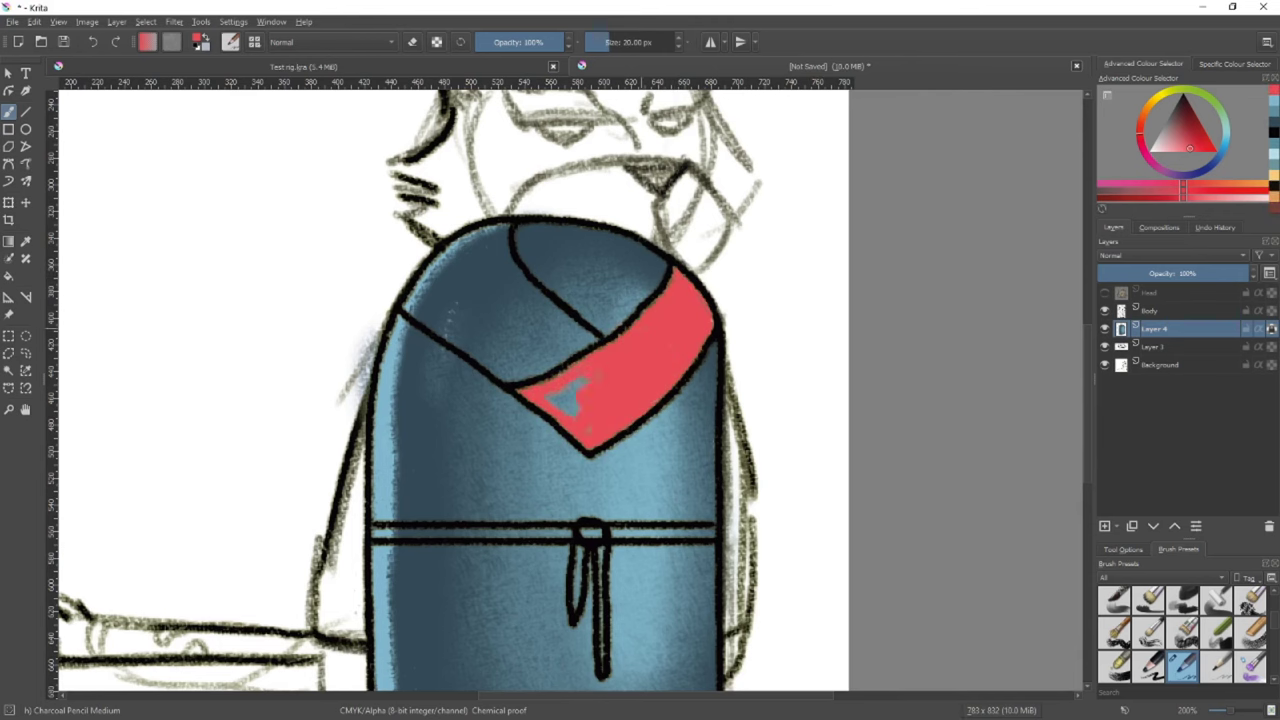
left_click_drag(510, 388, 465, 310)
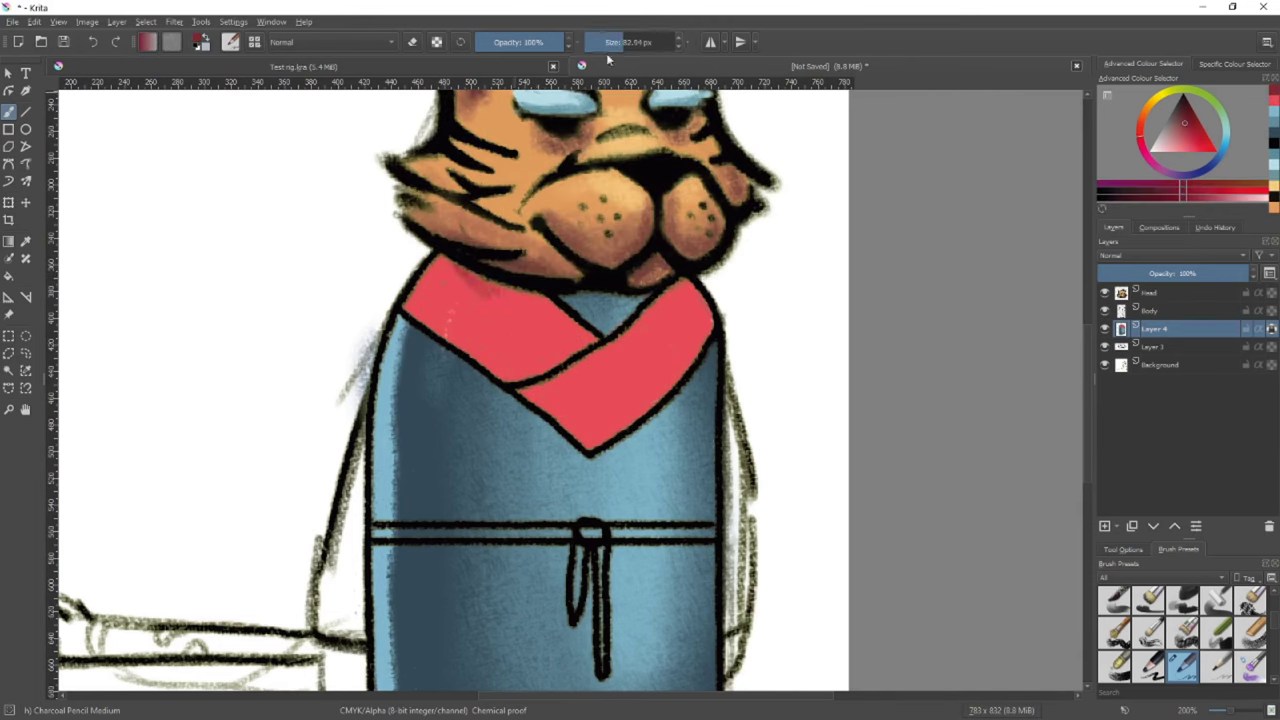
Show the tiger head again and switch between the Body layer and Layer 4
left_click(1184, 103)
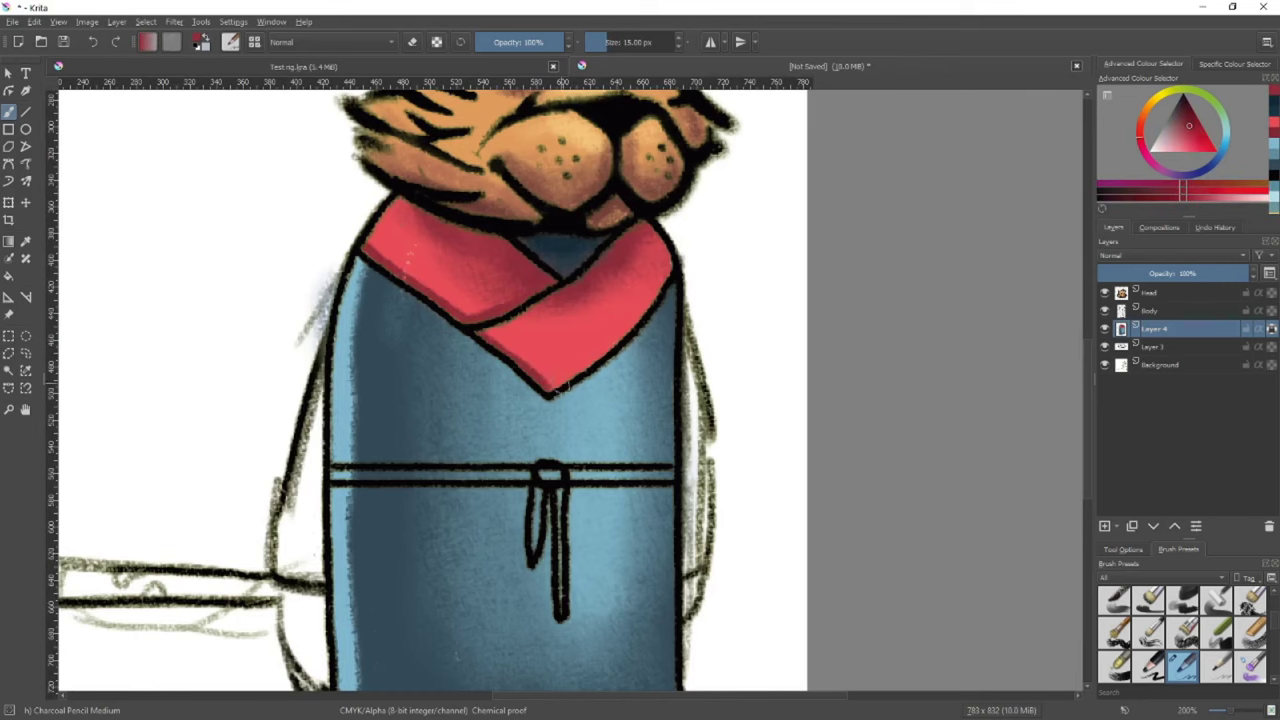
scroll(465, 388, "down", 1, "ctrl")
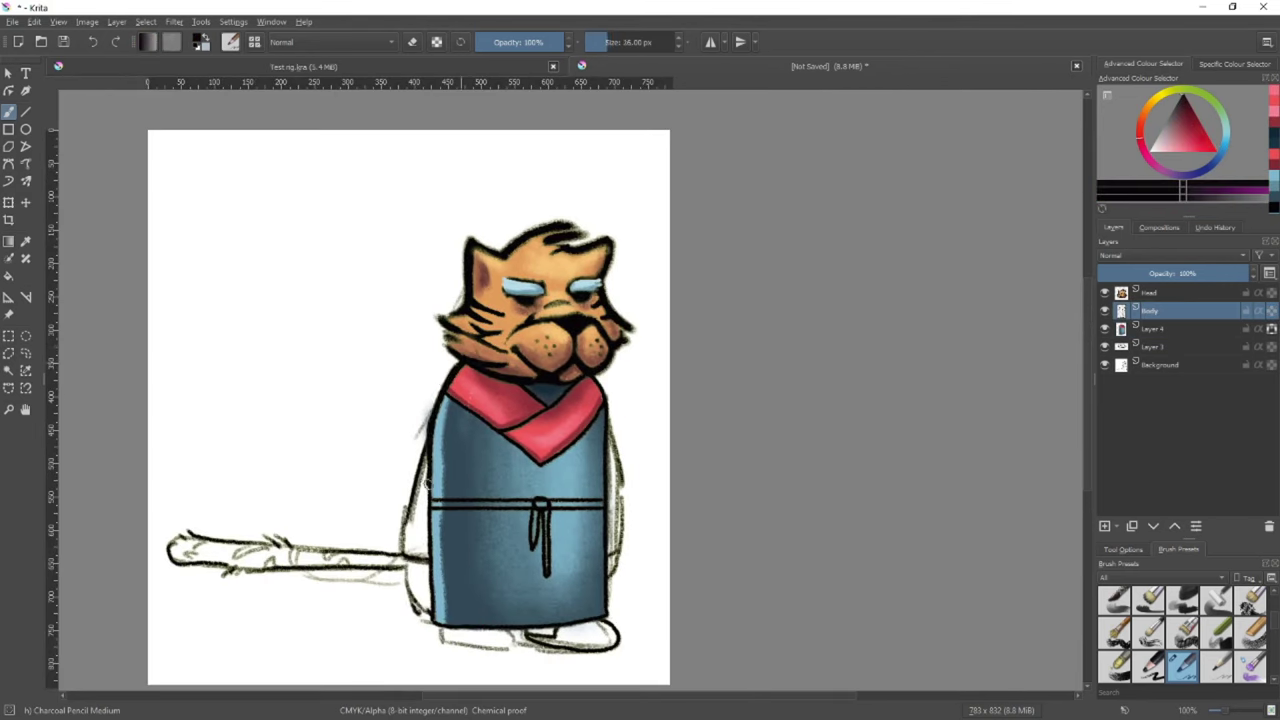
left_click(1104, 292)
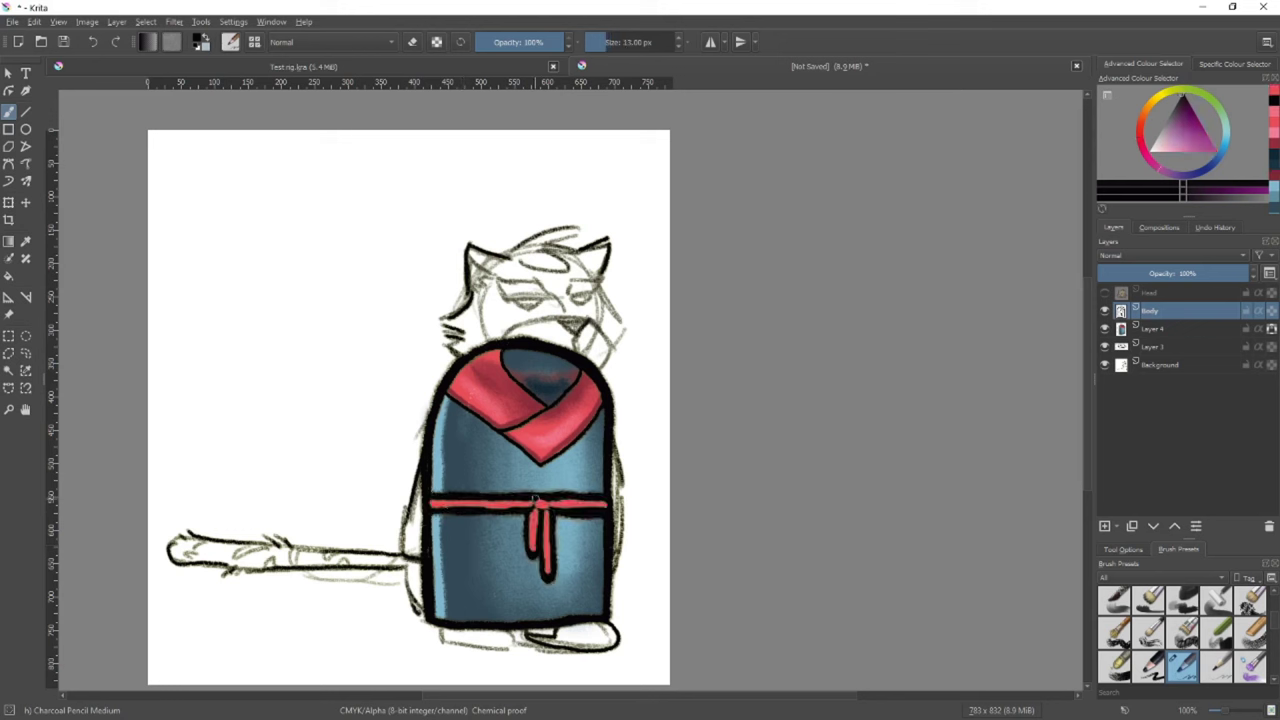
left_click(1133, 331)
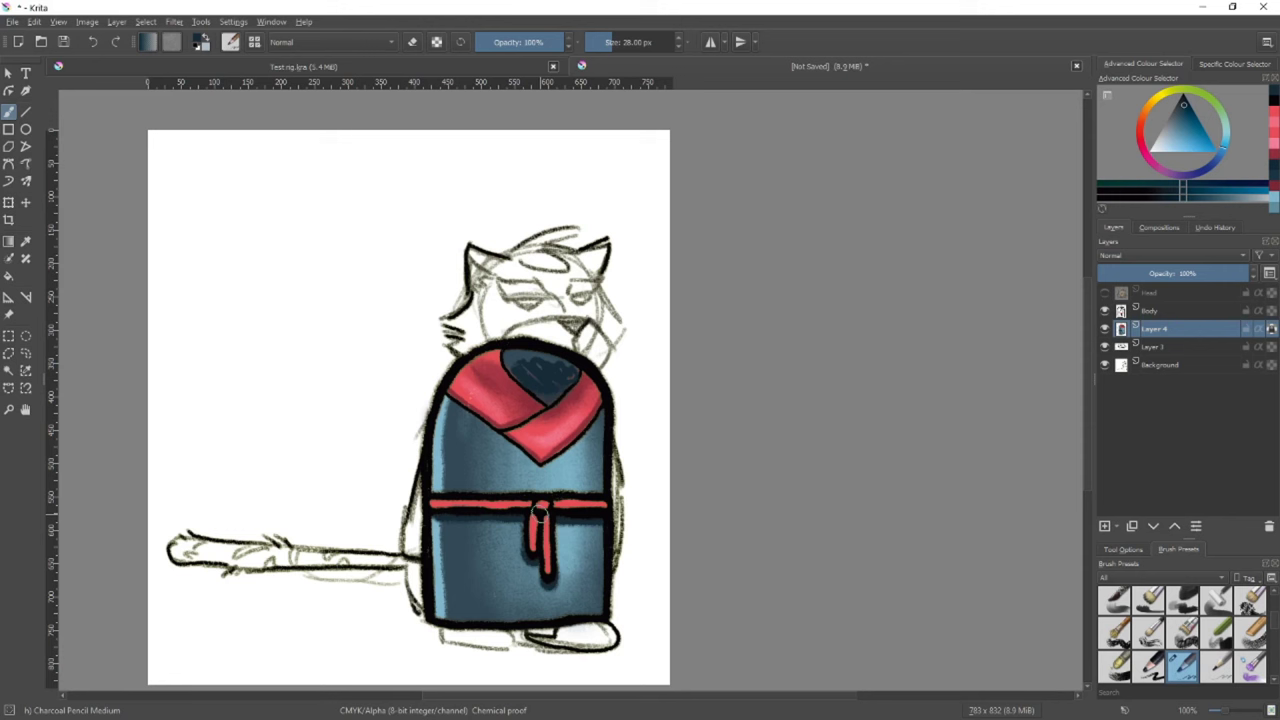
left_click(1105, 292)
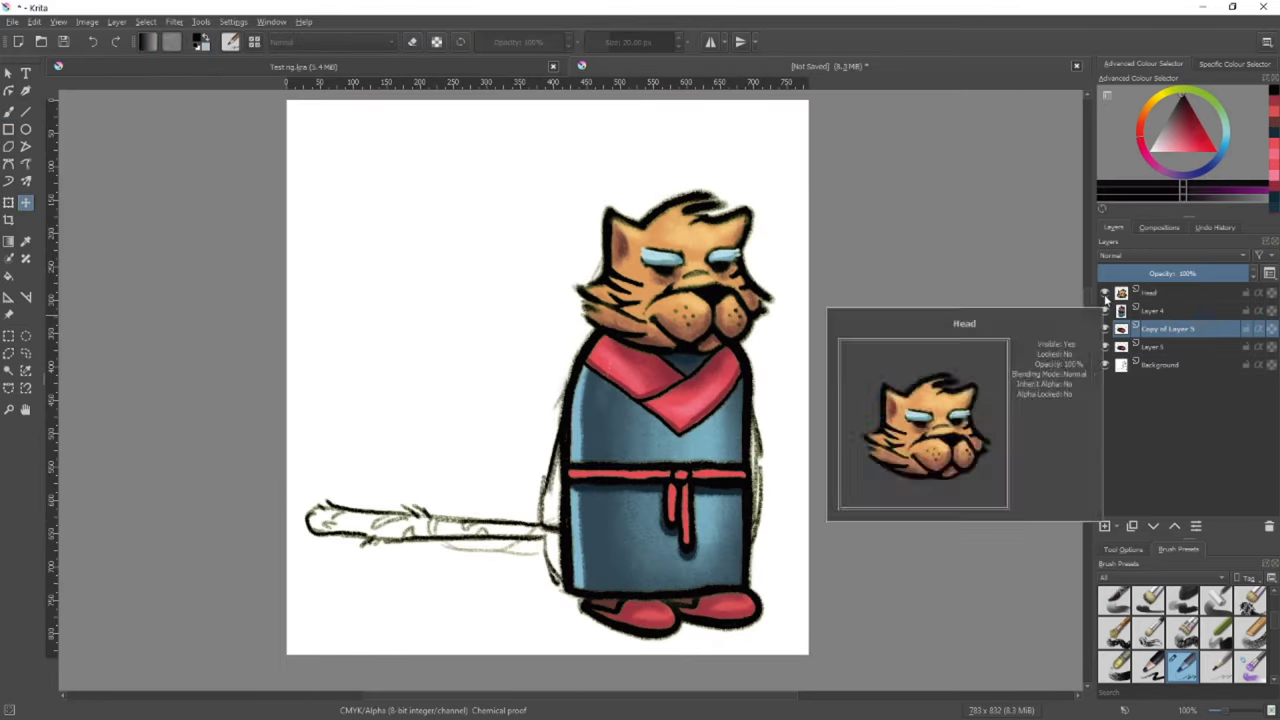
Rename Layer 4 in the Layers panel
double_click(1152, 328)
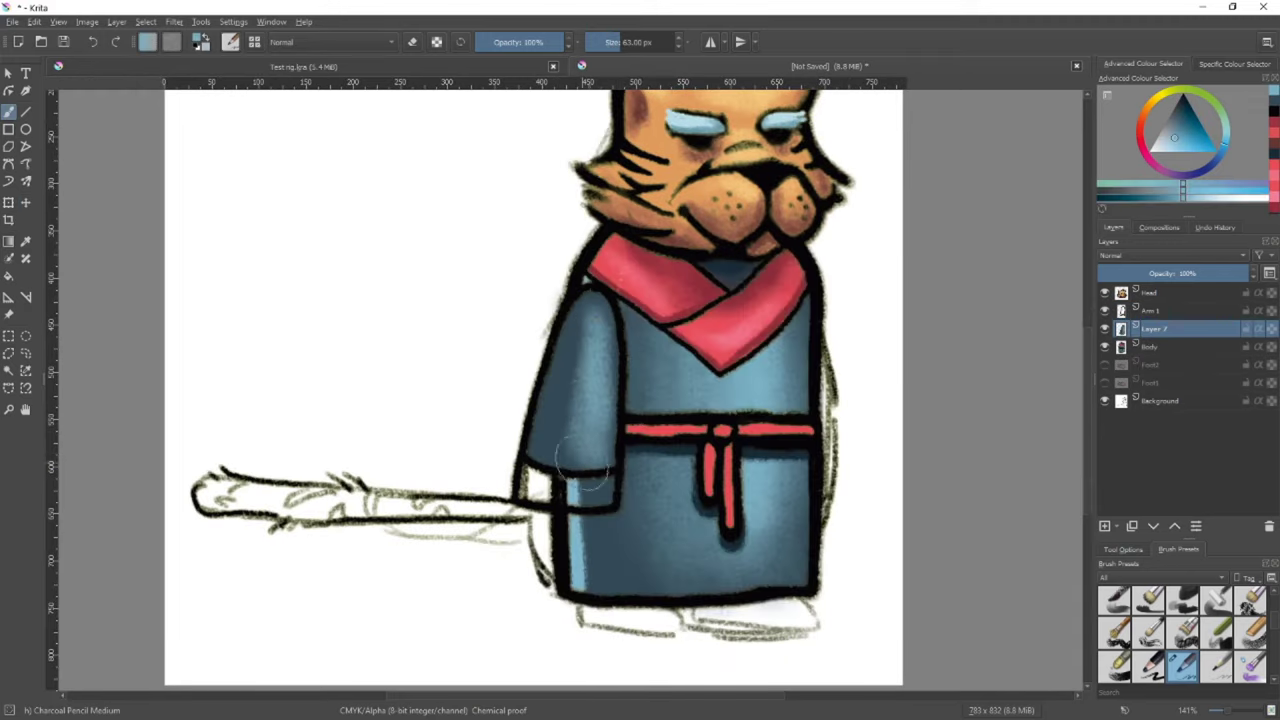
Paint the arm cuff red, then repaint it a lighter pink
left_click(795, 287, "ctrl")
left_click_drag(528, 490, 610, 492)
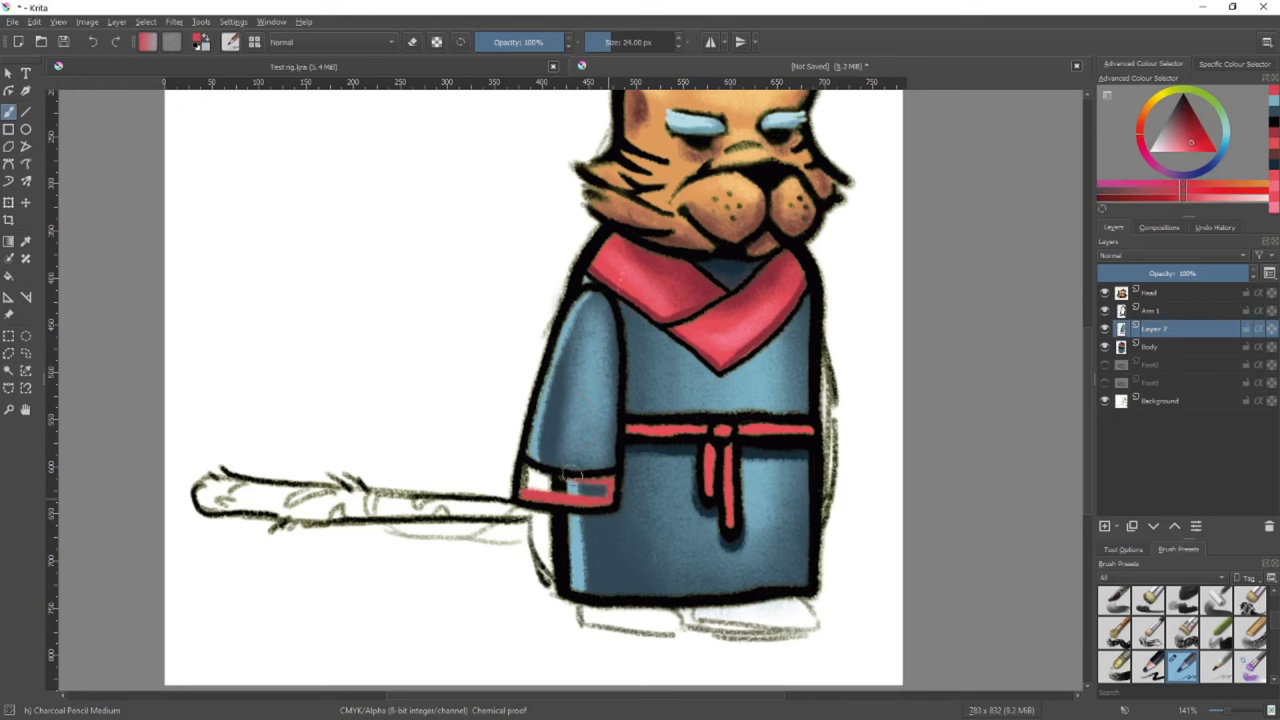
left_click(585, 478, "ctrl")
left_click_drag(522, 482, 585, 478)
On a new layer, draw a round hand outline and fill it orange
left_click(547, 333, "ctrl")
key("Page_Up")
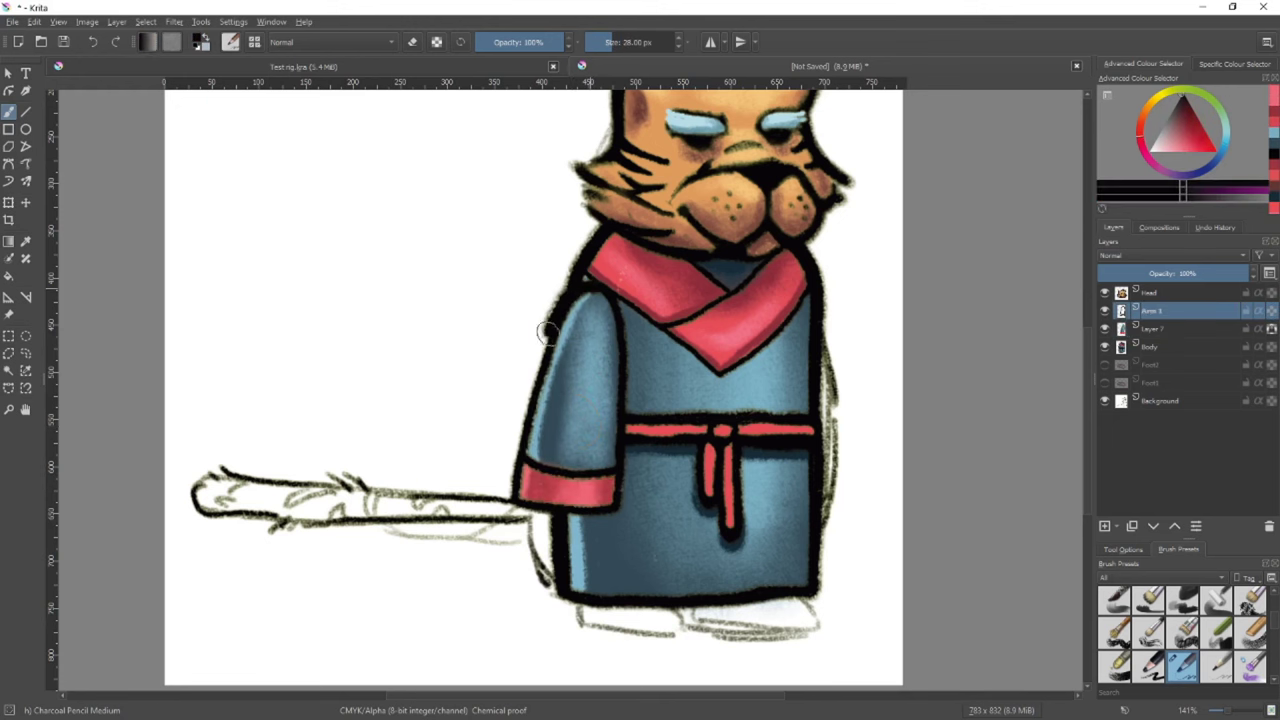
scroll(541, 386, "down", 3, "ctrl")
scroll(500, 400, "up", 4, "ctrl")
key("Page_Down")
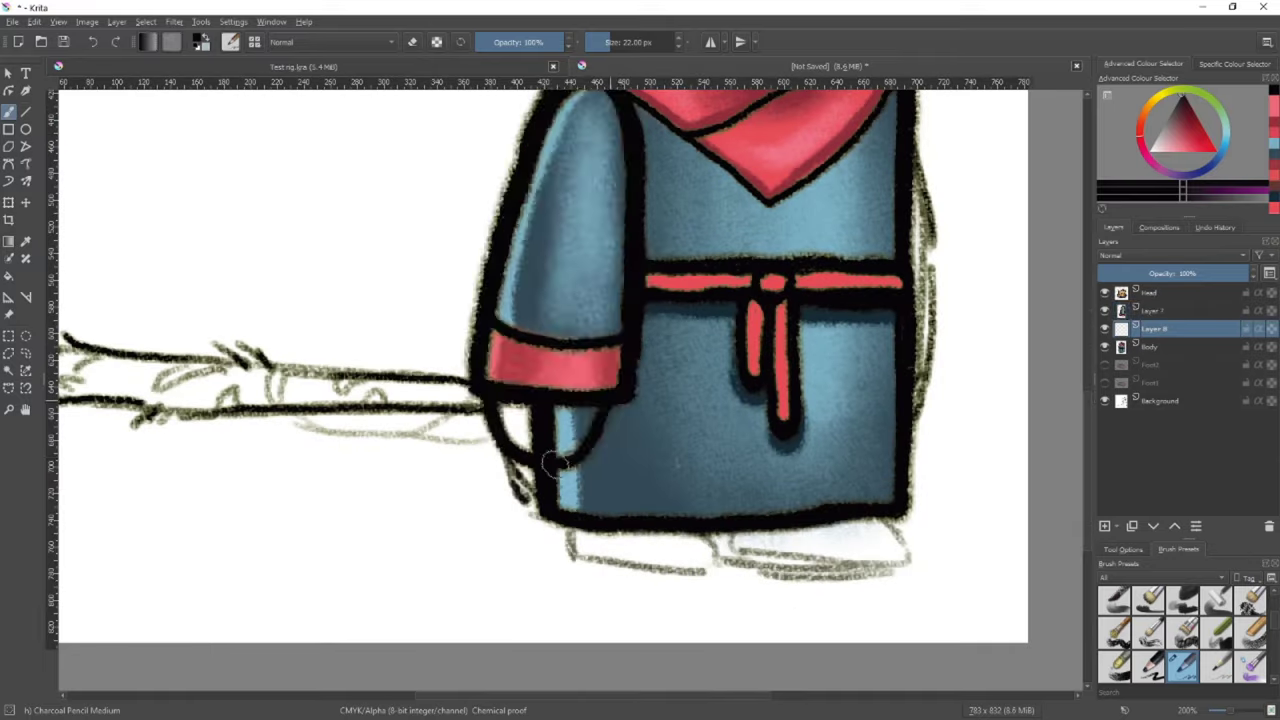
mouse_move(545, 330)
left_mouse_down()
mouse_move(586, 457)
mouse_move(600, 440)
left_mouse_up()
scroll(563, 363, "up", 1, "ctrl")
left_click(563, 363)
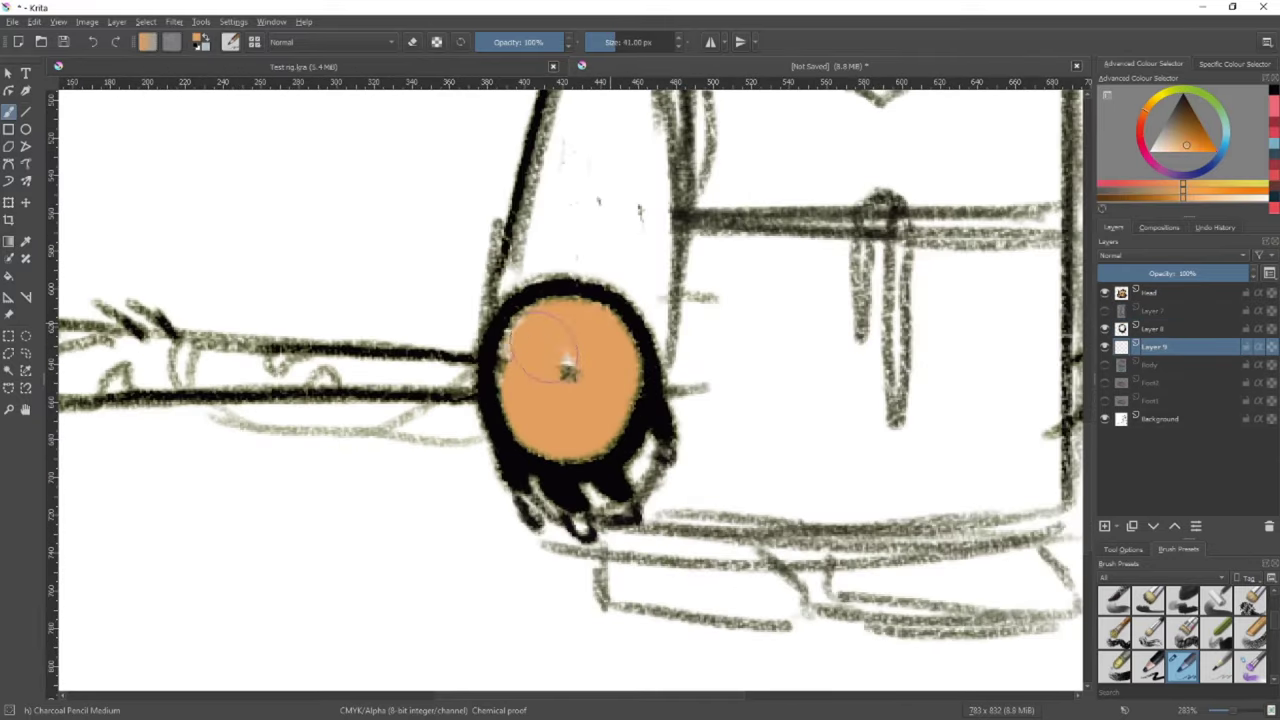
Add a new layer and outline the second arm beside the body
key("1")
key("Page_Down")
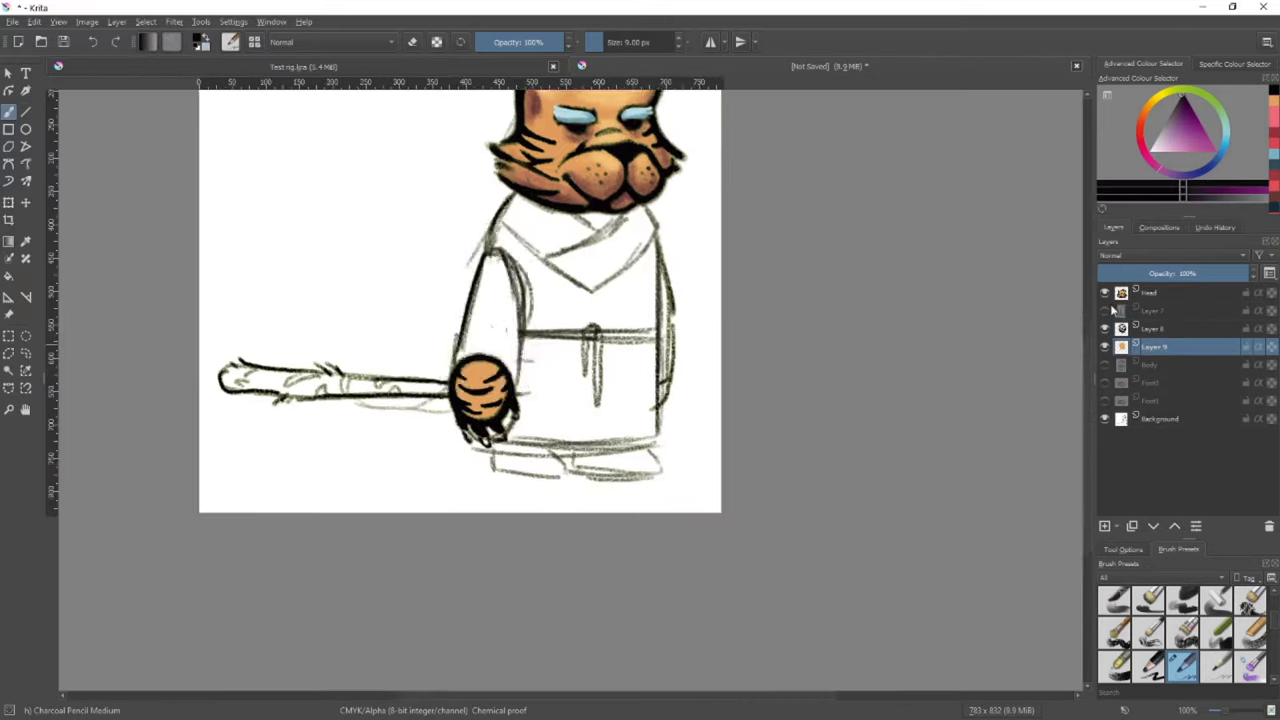
key("Page_Up")
key("Page_Up")
key("e")
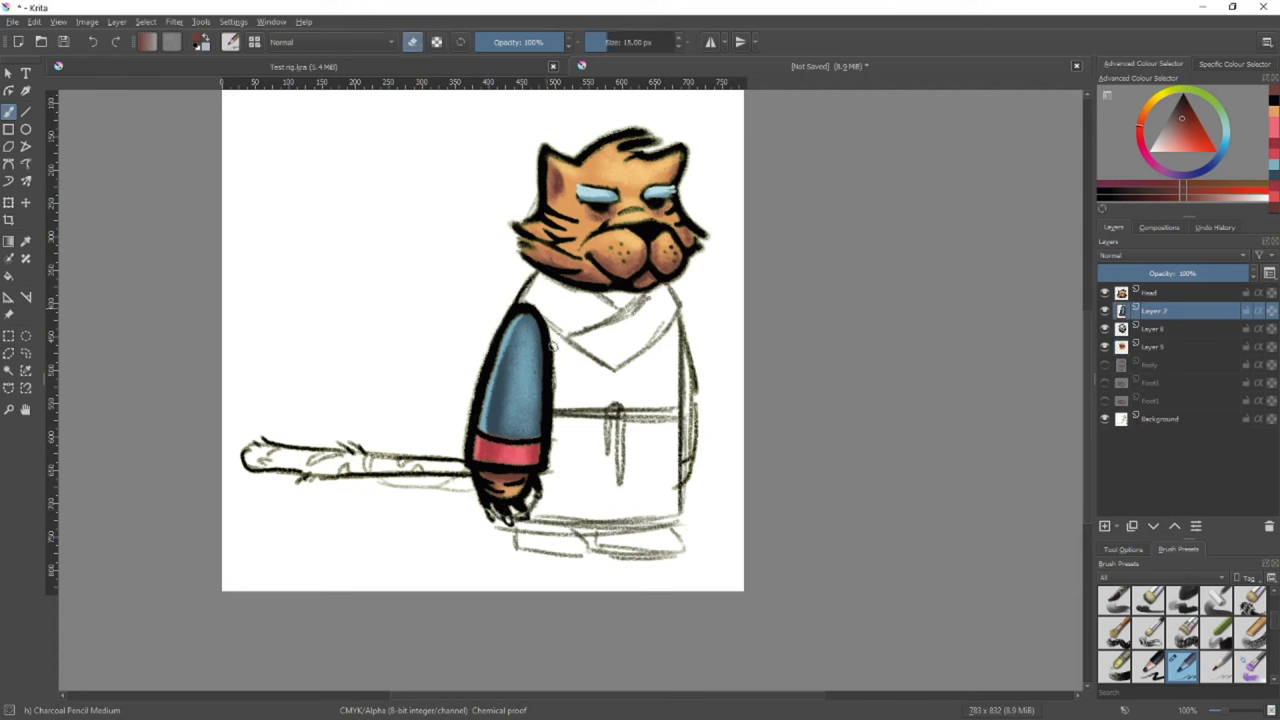
left_click(1105, 346)
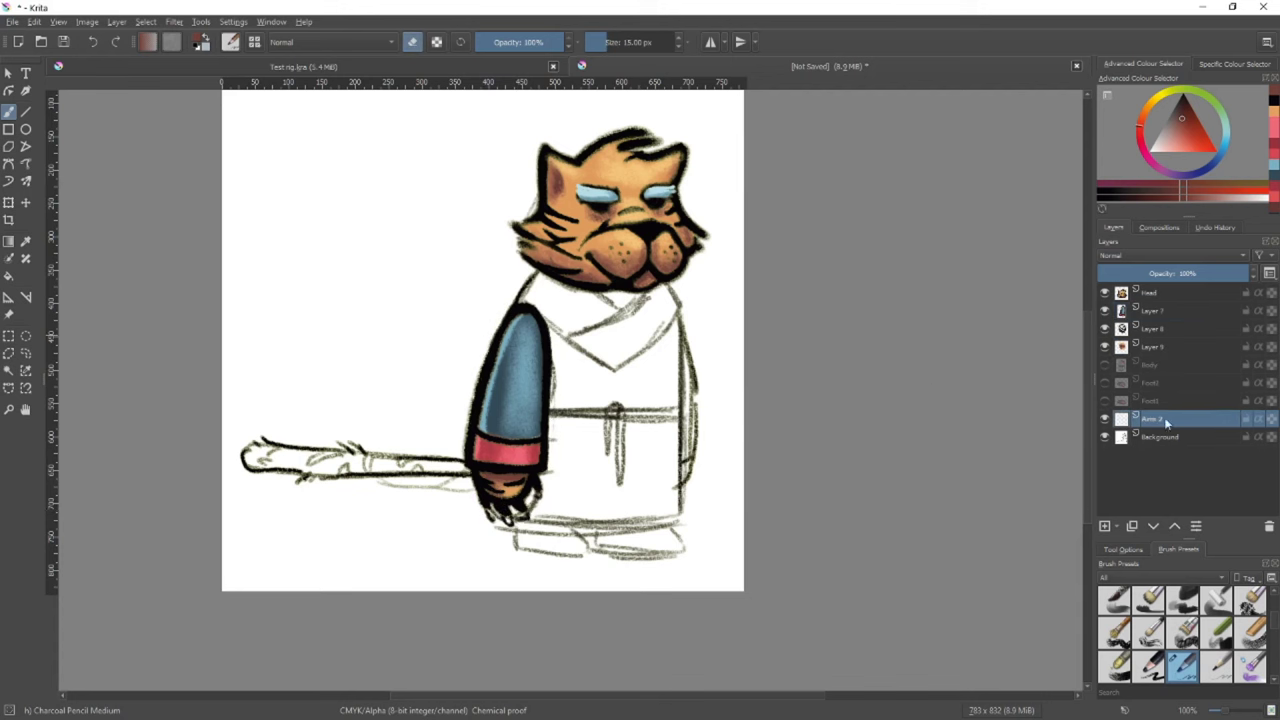
left_click_drag(645, 318, 700, 420)
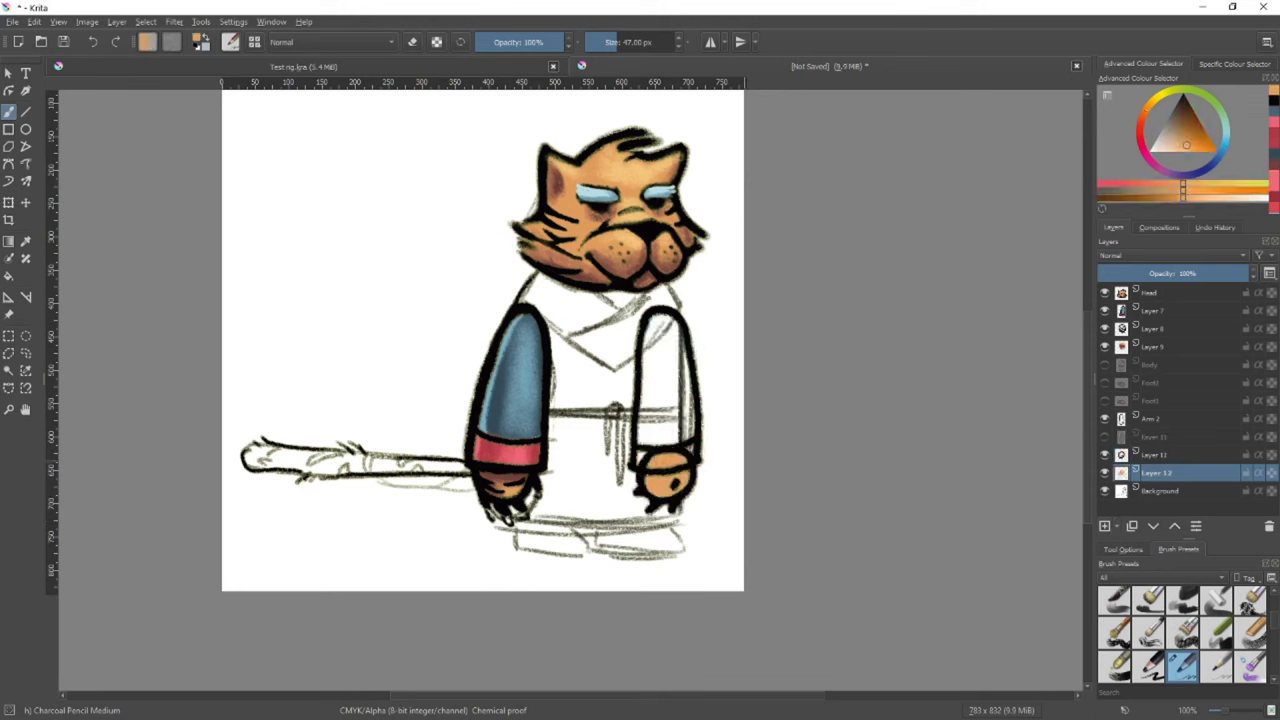
Toggle the blue second arm's visibility, select Layer 13, and show the robe and slipper layers
left_click(1155, 420)
left_click(1104, 437)
left_click(1155, 472)
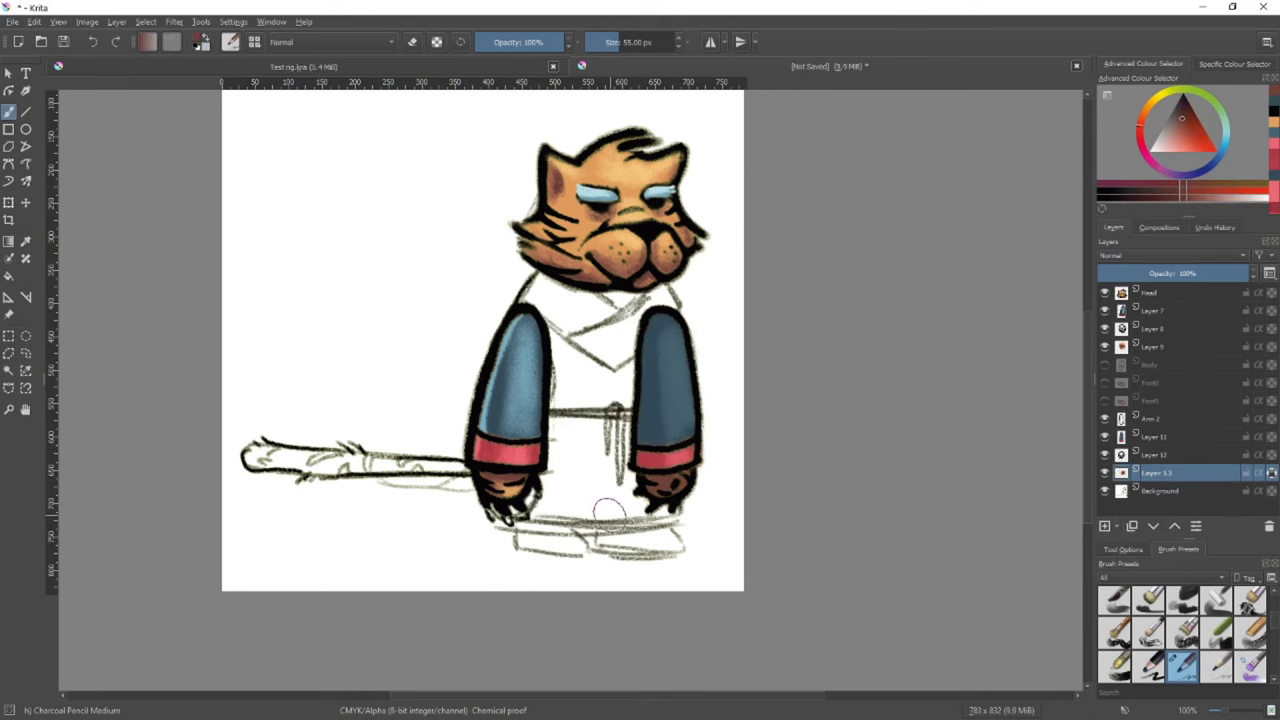
left_click_drag(1104, 364, 1104, 400)
Ink the tail's upper and lower lines in black with a smaller brush on a new layer
key("plus")
key("Insert")
key("d")
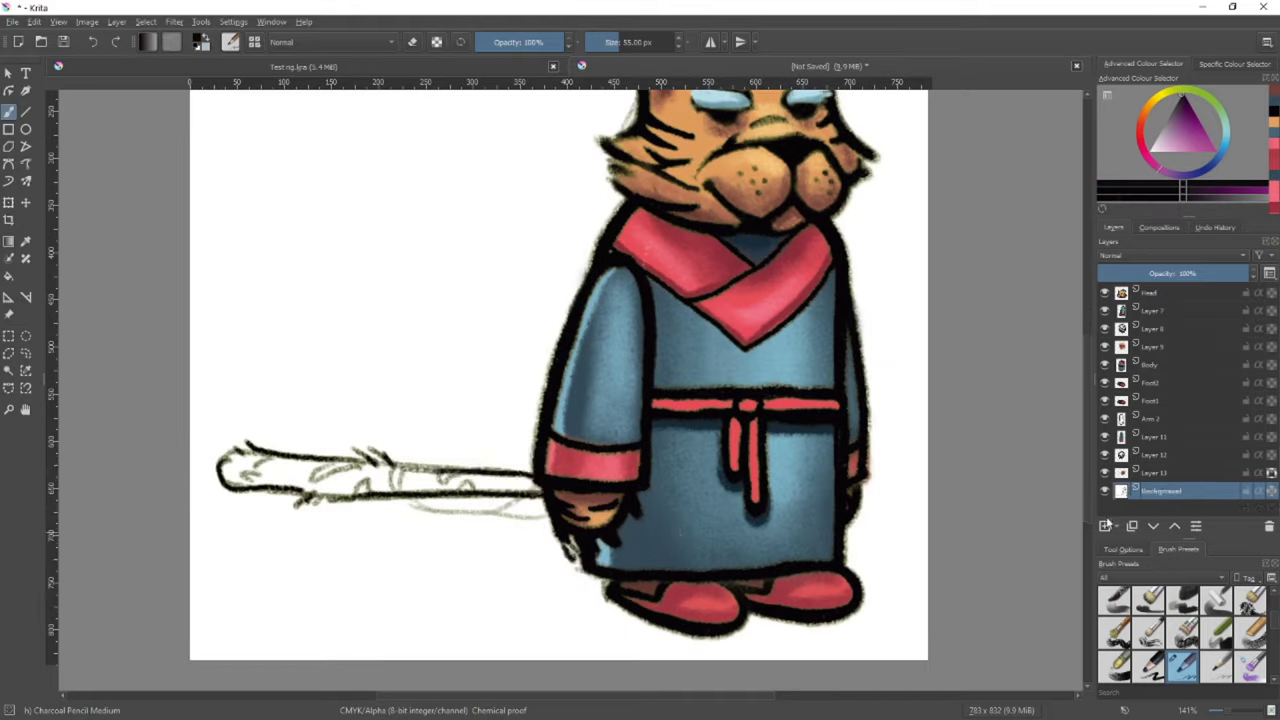
key("bracketleft")
key("bracketleft")
key("bracketleft")
key("bracketleft")
left_click_drag(385, 459, 538, 468)
left_click_drag(353, 499, 544, 496)
left_click_drag(1104, 310, 1104, 364)
left_click_drag(540, 498, 506, 477)
key("plus")
key("plus")
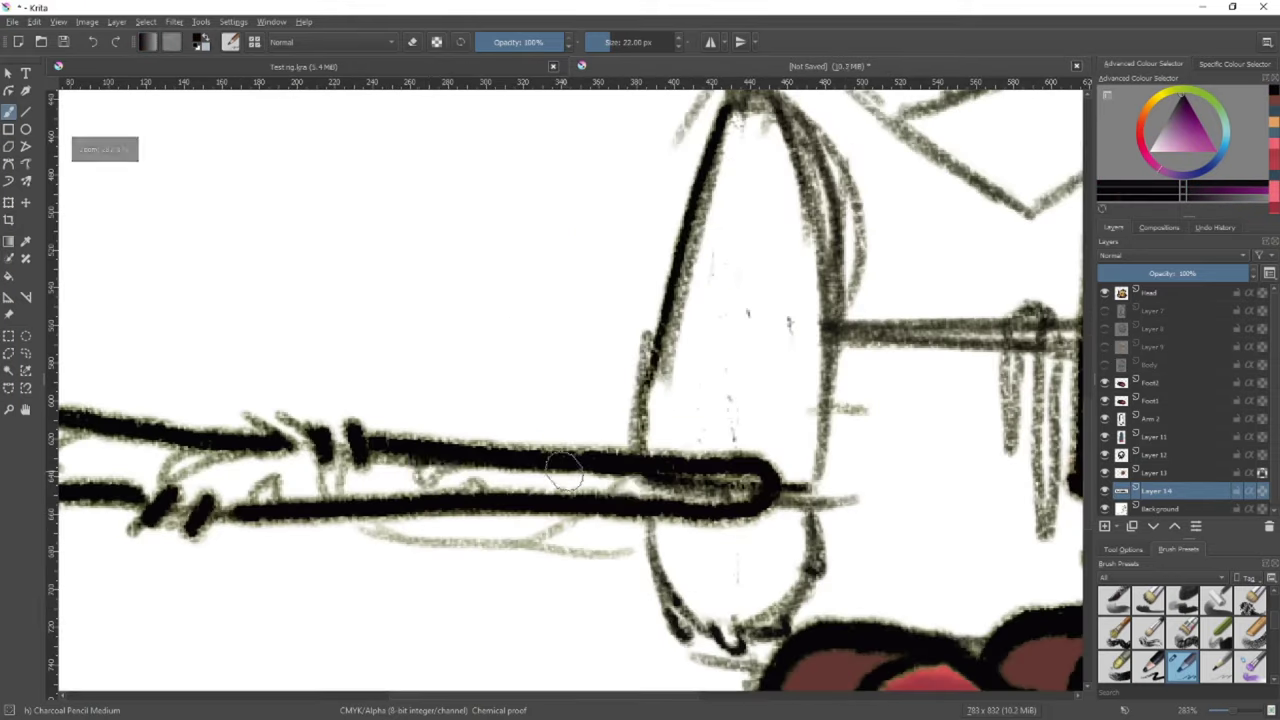
key("minus")
Paint the tail orange on a new layer and shift it to meet the body
key("Insert")
key("minus")
key("minus")
mouse_move(420, 455)
left_mouse_down()
mouse_move(534, 462)
mouse_move(530, 480)
left_mouse_up()
left_click_drag(449, 473, 466, 462)
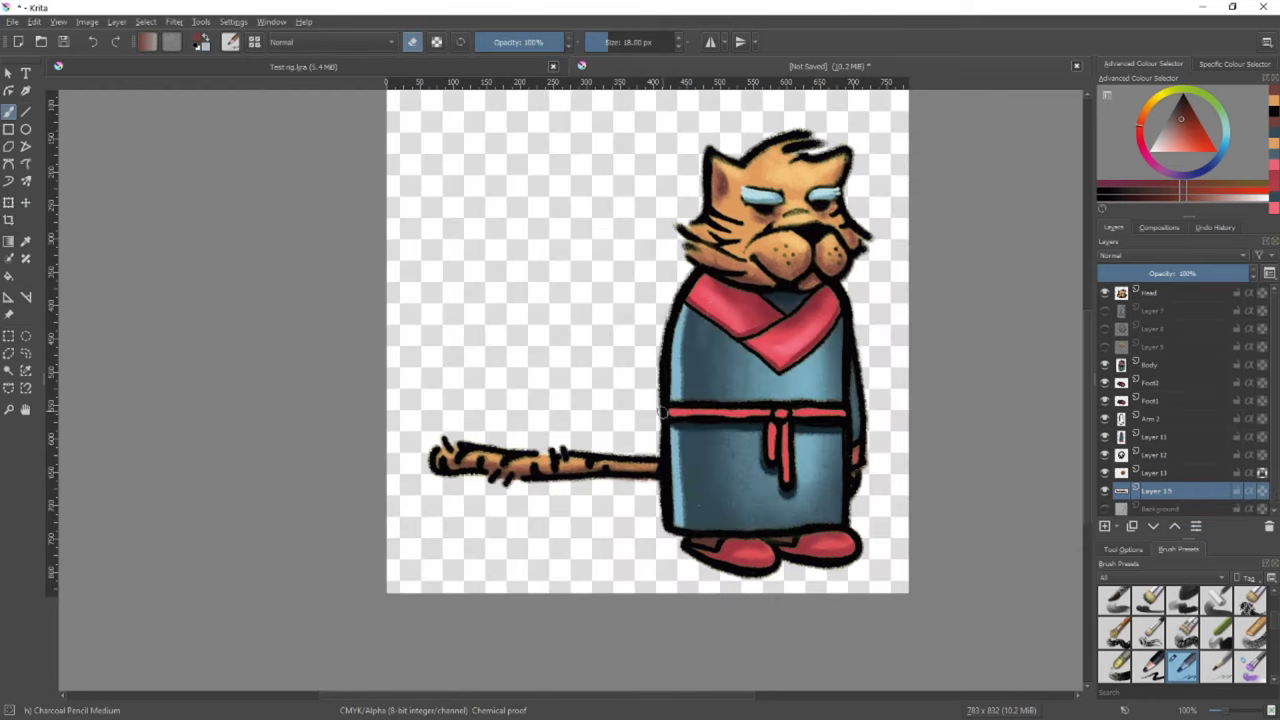
Hide the white background, show the arm, hand and body layers, and delete Layer 8
left_click(1104, 508)
key("minus")
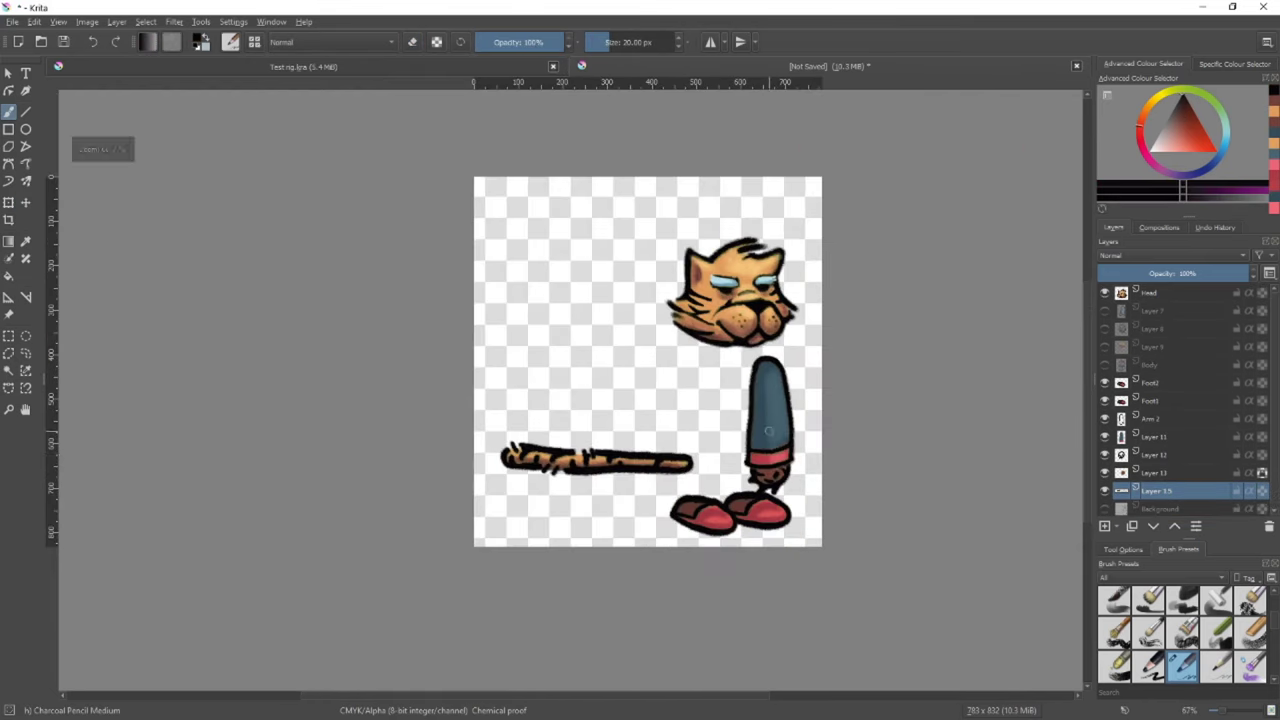
left_click_drag(1104, 310, 1104, 364)
left_click(1160, 330)
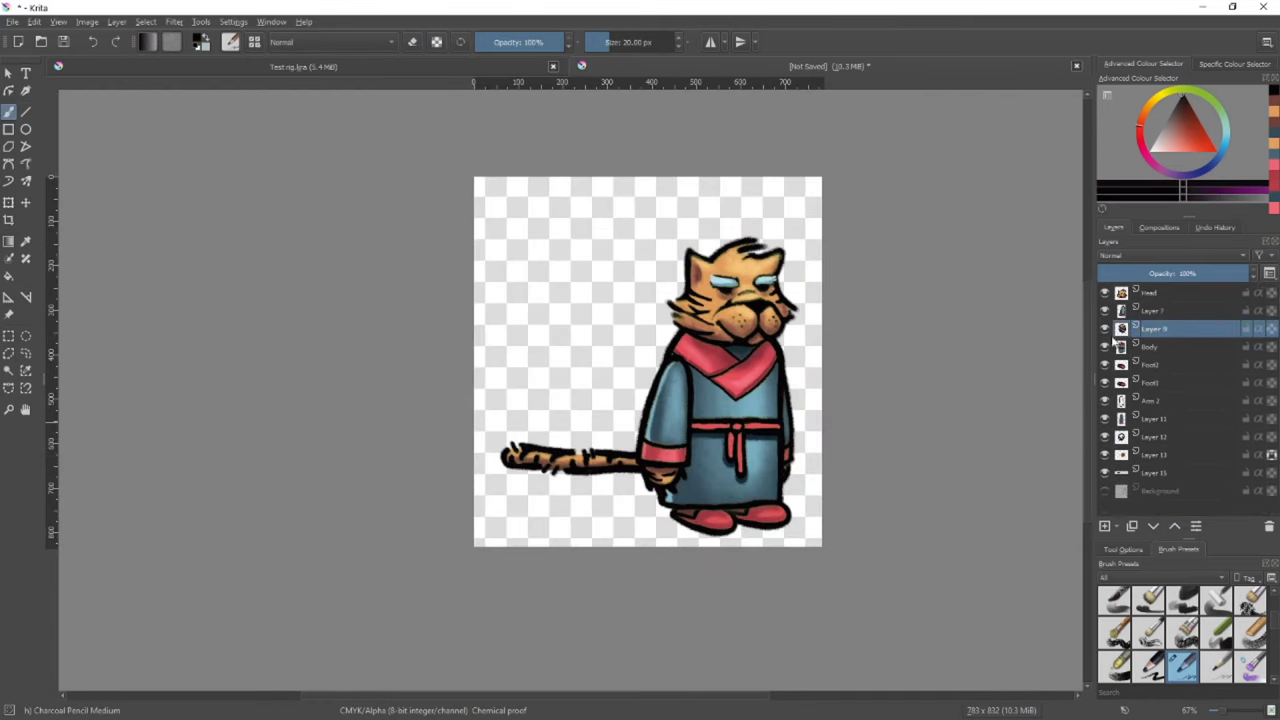
key("ctrl+e")
left_click(1154, 402)
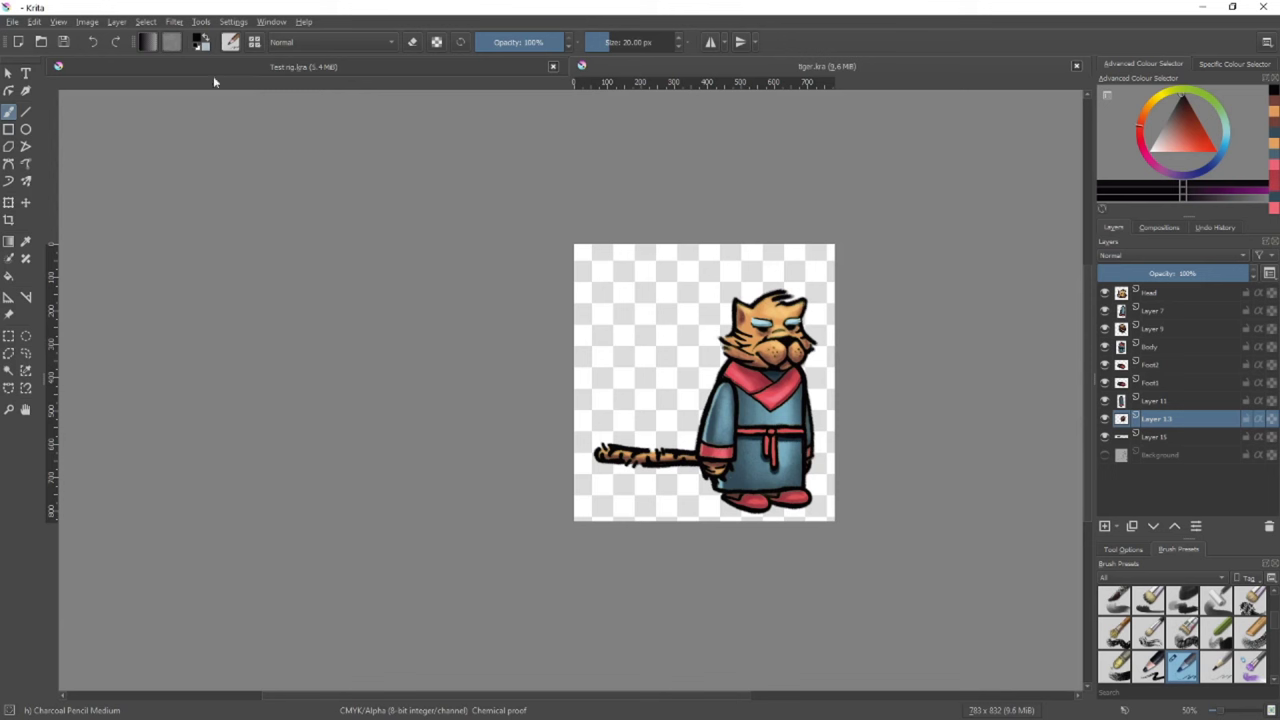
left_click(203, 22)
mouse_move(212, 38)
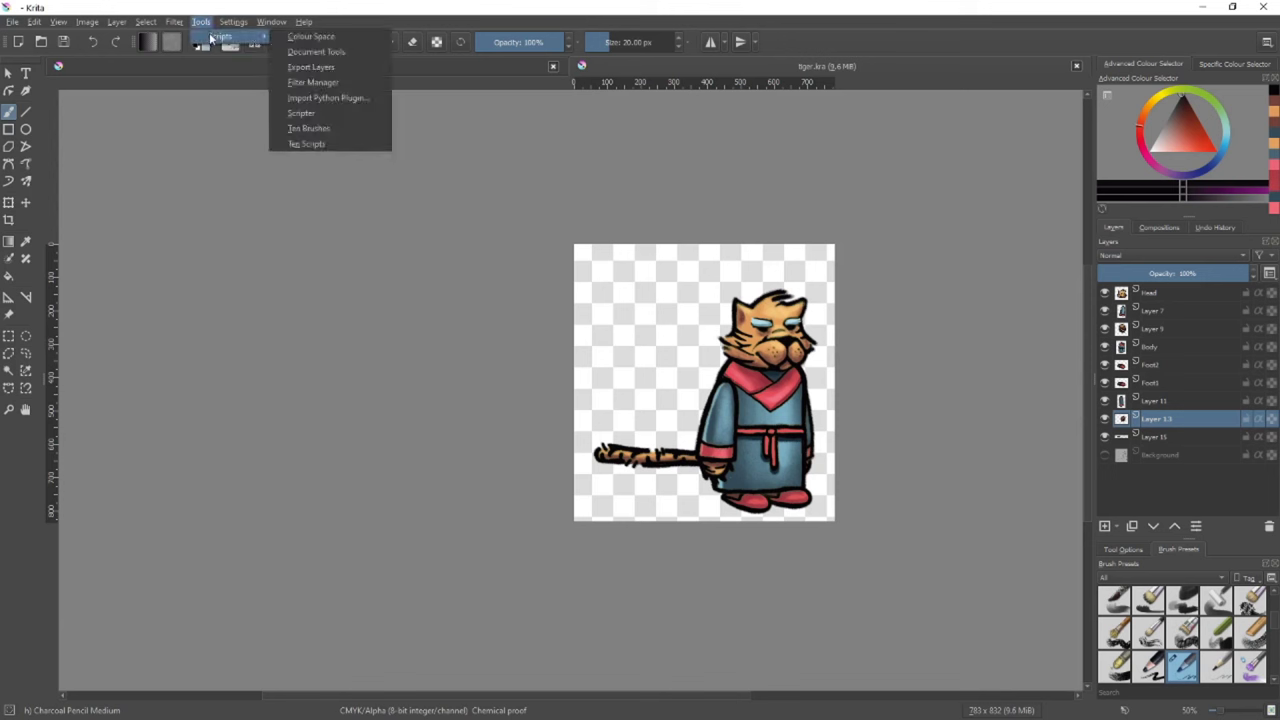
Export the tiger document's layers, setting the Cutout character/parts folder as destination
left_click(318, 68)
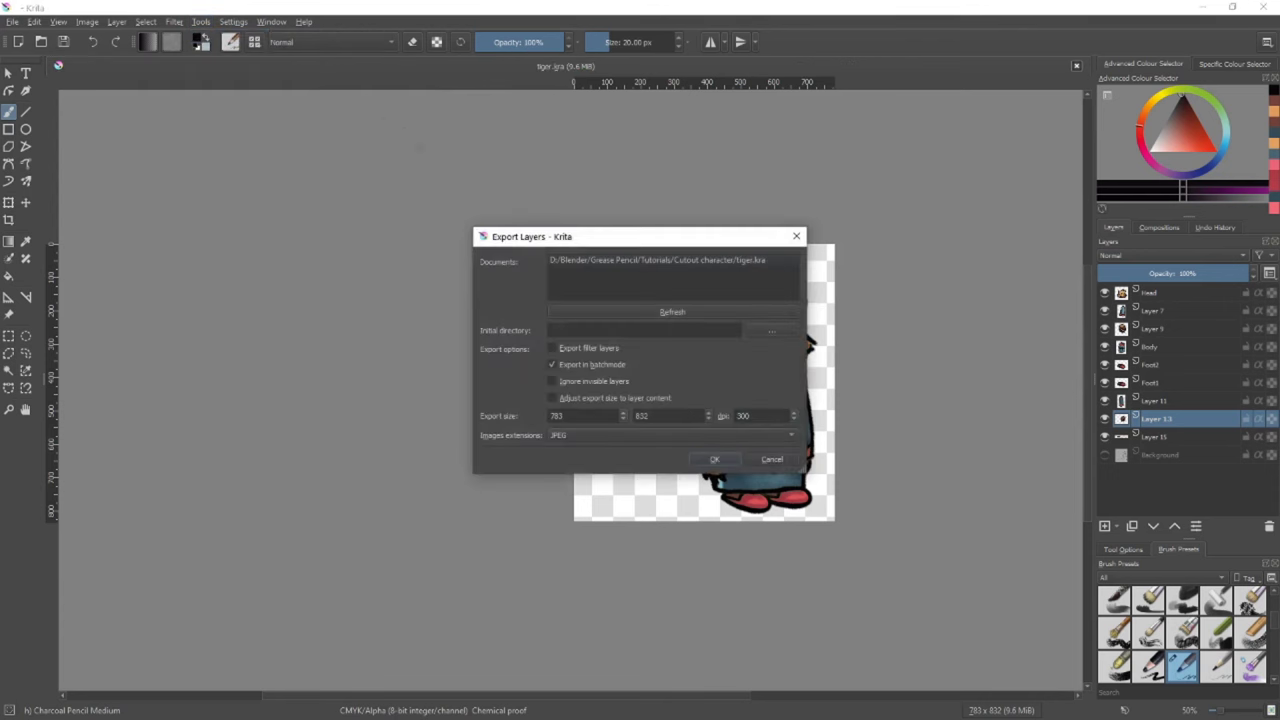
left_click(605, 257)
left_click(771, 330)
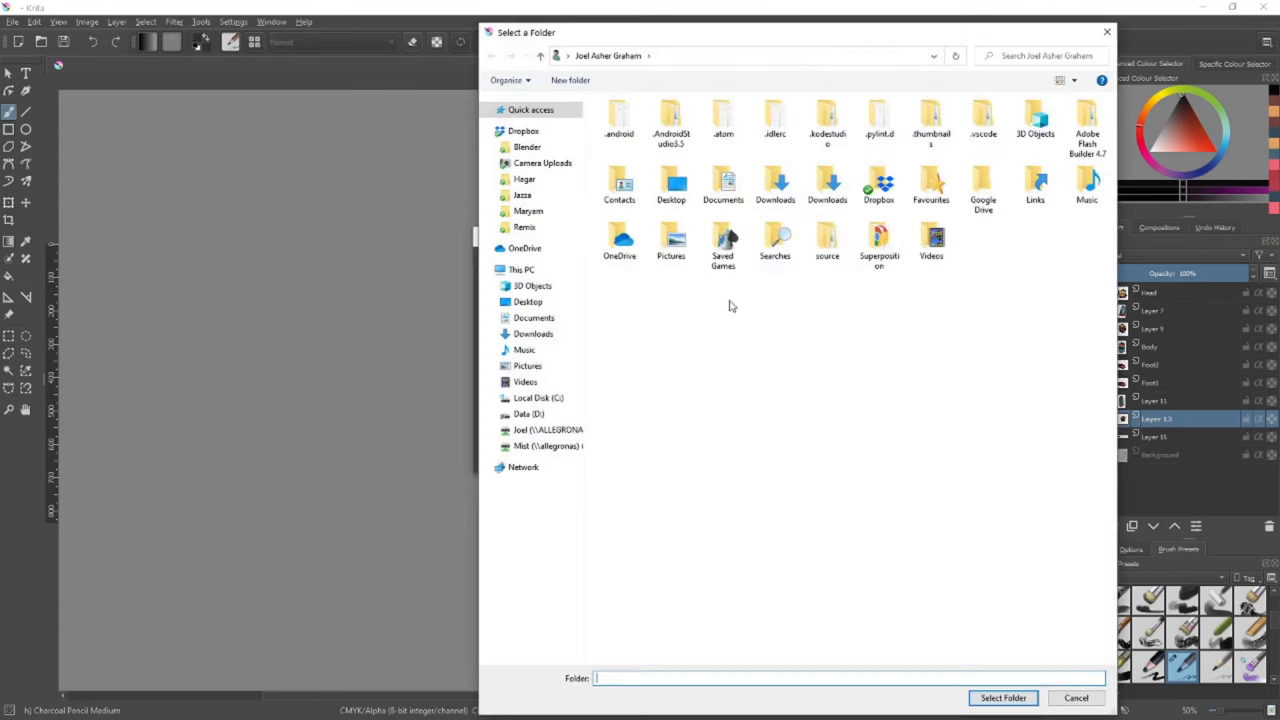
left_click(520, 109)
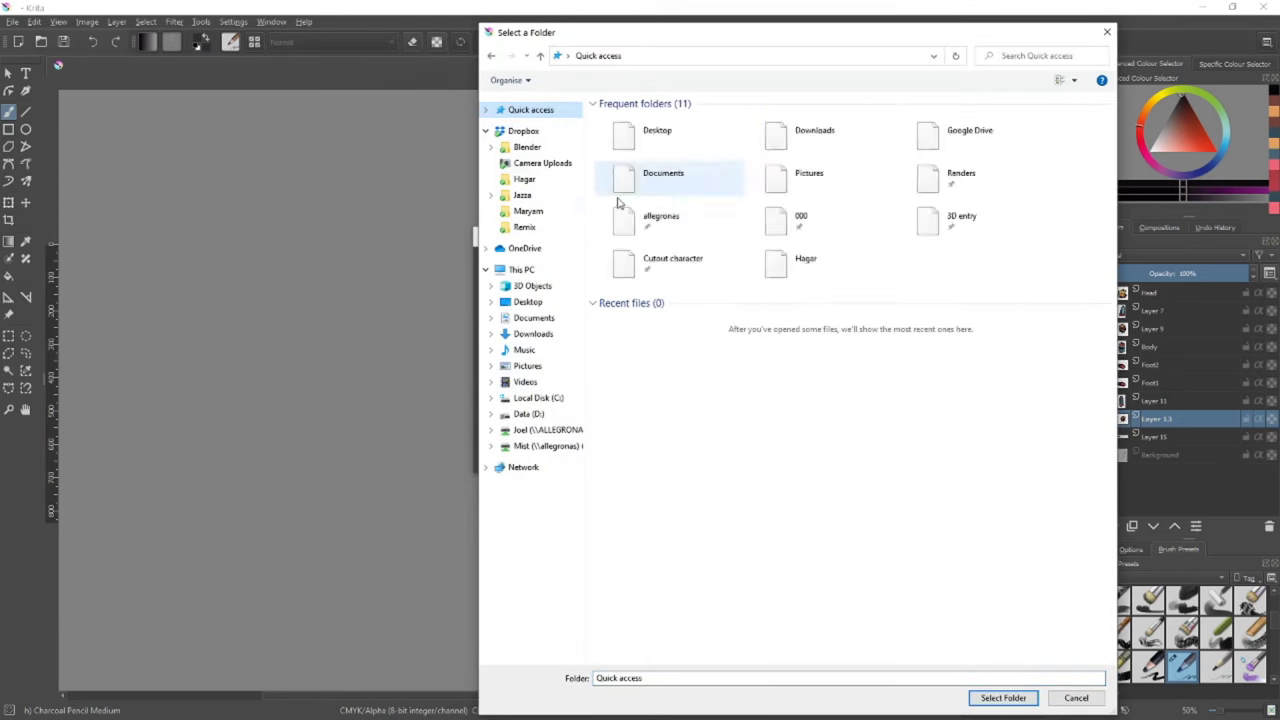
double_click(712, 262)
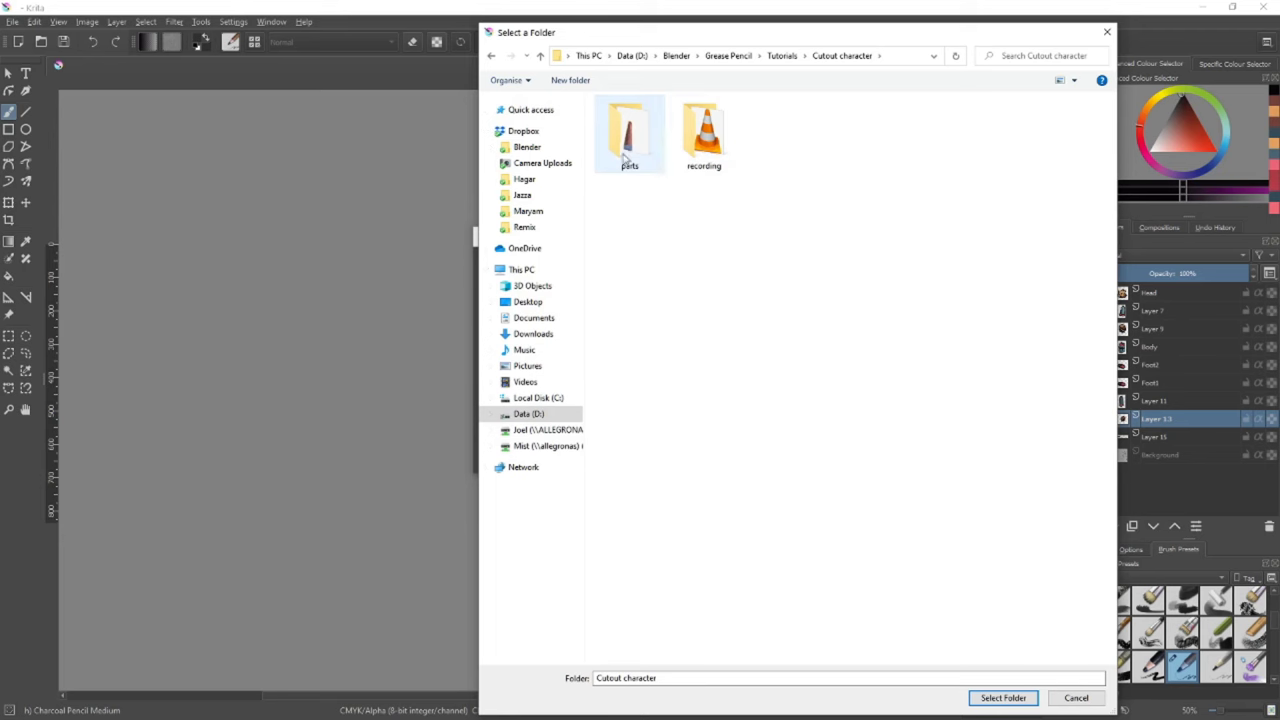
double_click(626, 140)
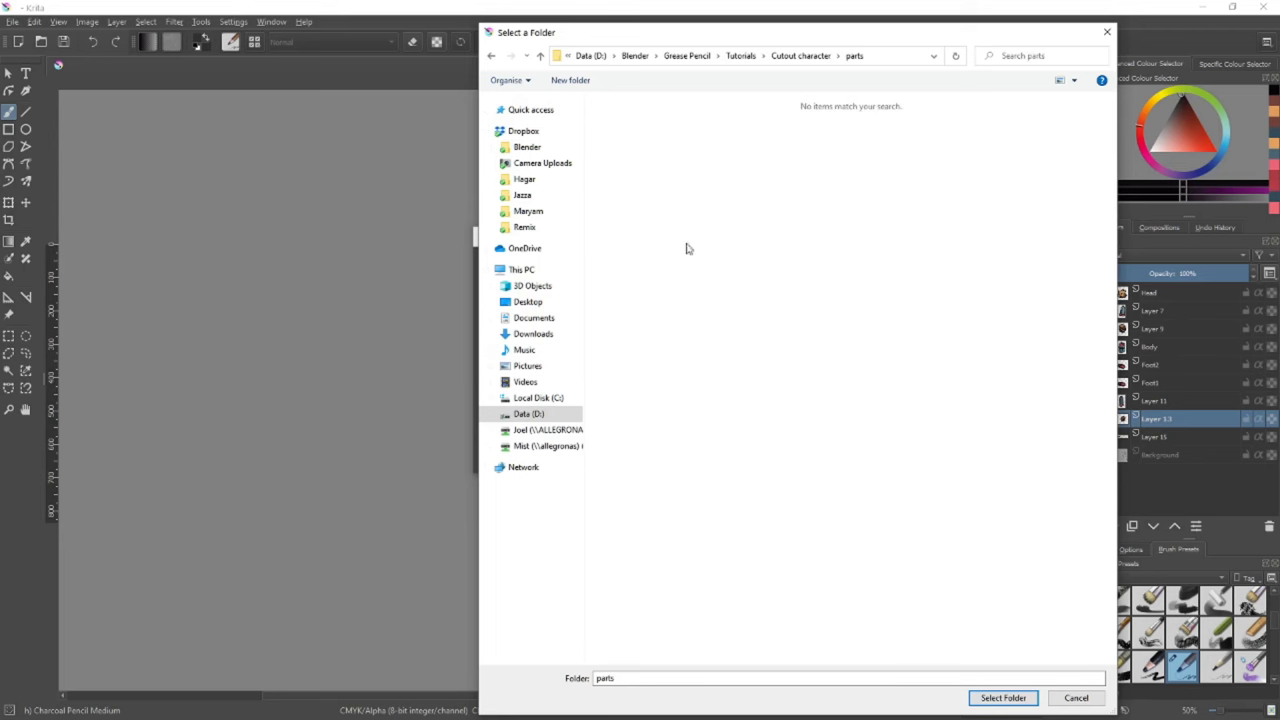
left_click(1000, 698)
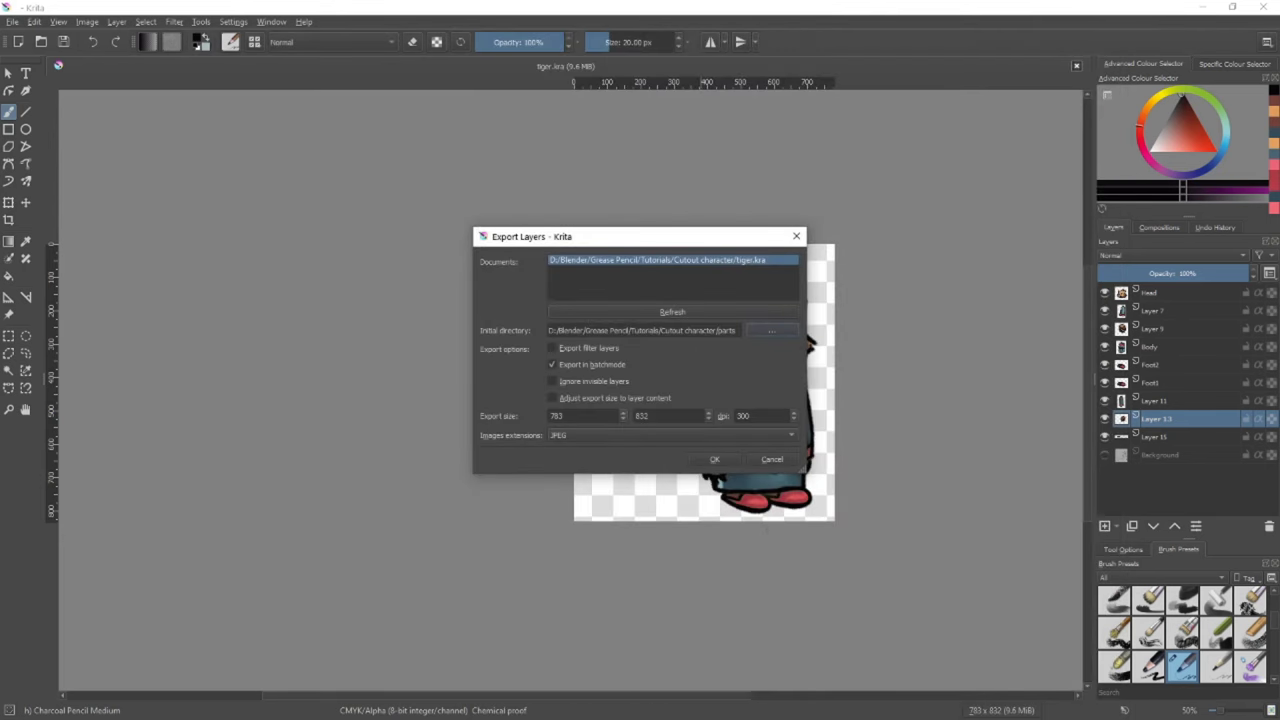
Crop each exported image to its layer content and switch the format to PNG
left_click(552, 398)
left_click(706, 432)
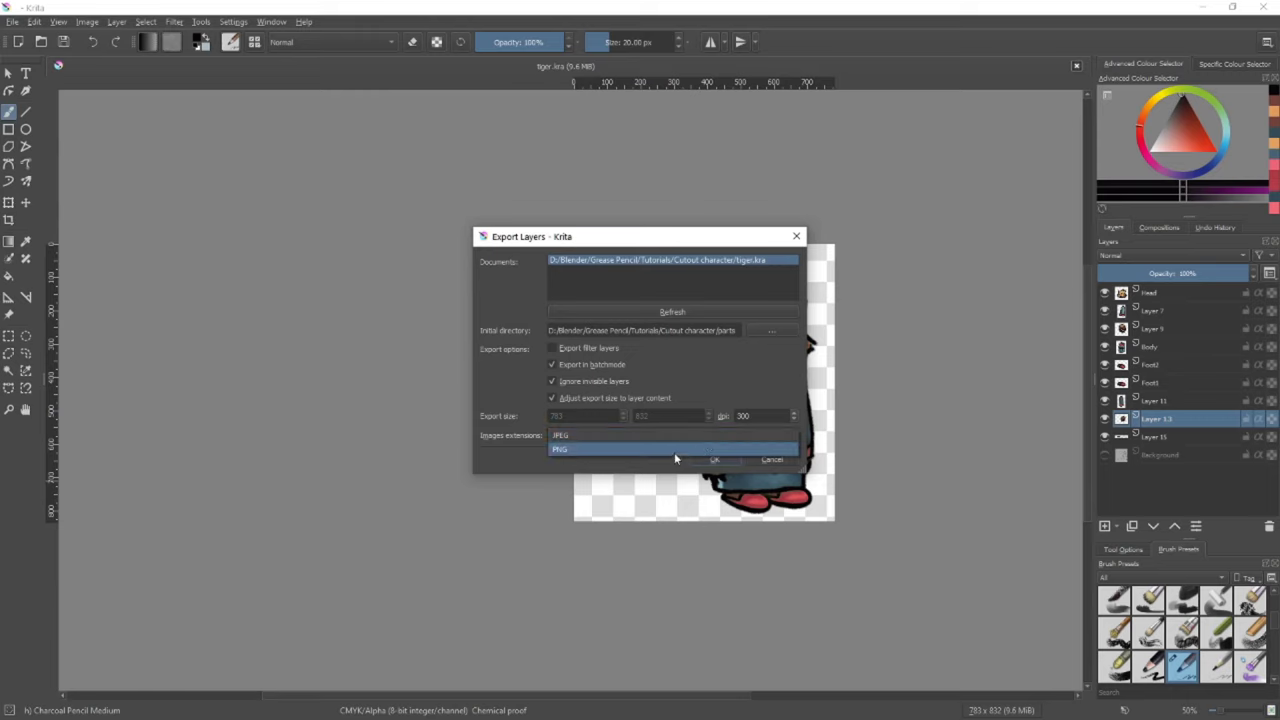
left_click(674, 452)
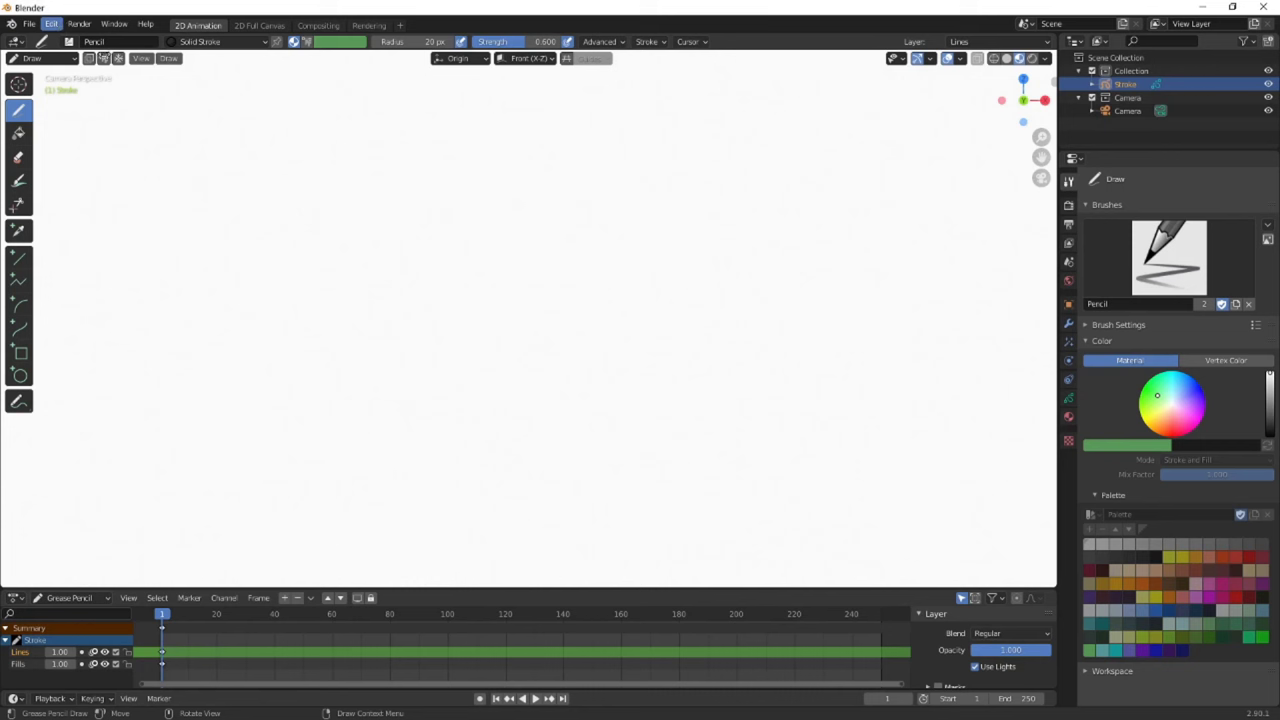
Search the add-ons for 'image' and enable Import Images as Planes
left_click(51, 24)
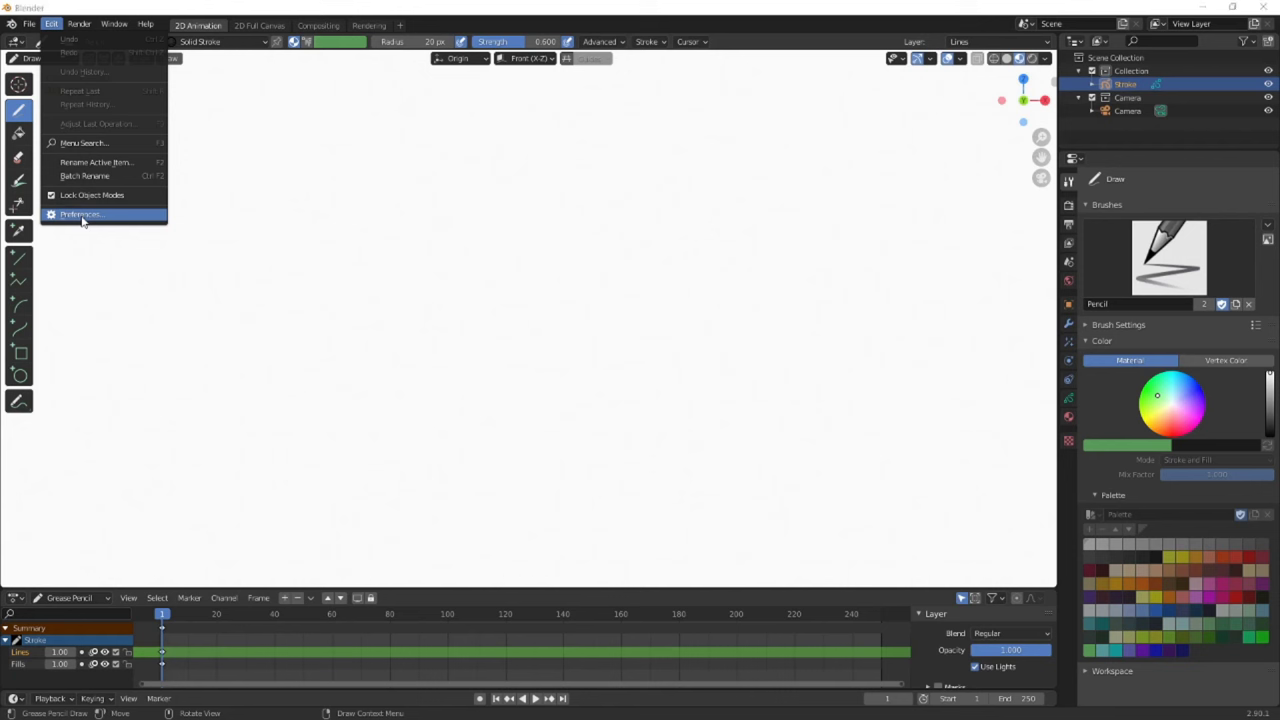
left_click(82, 215)
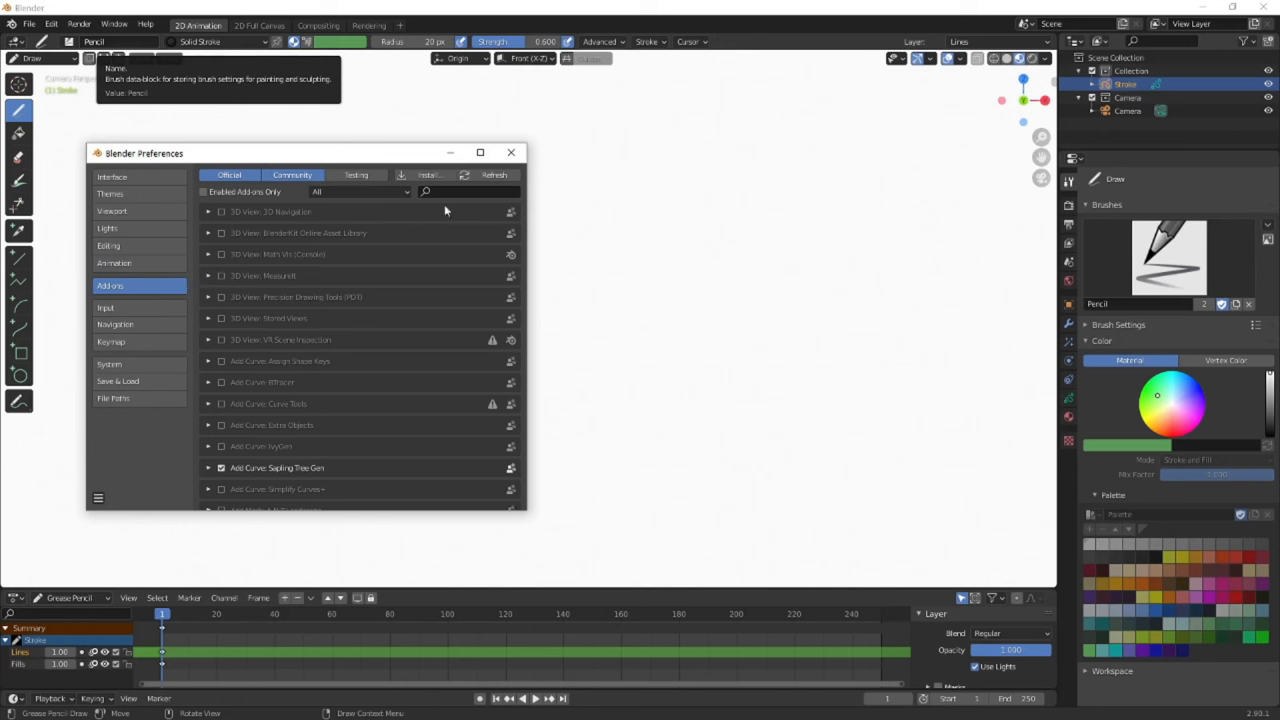
left_click(467, 192)
type("images as")
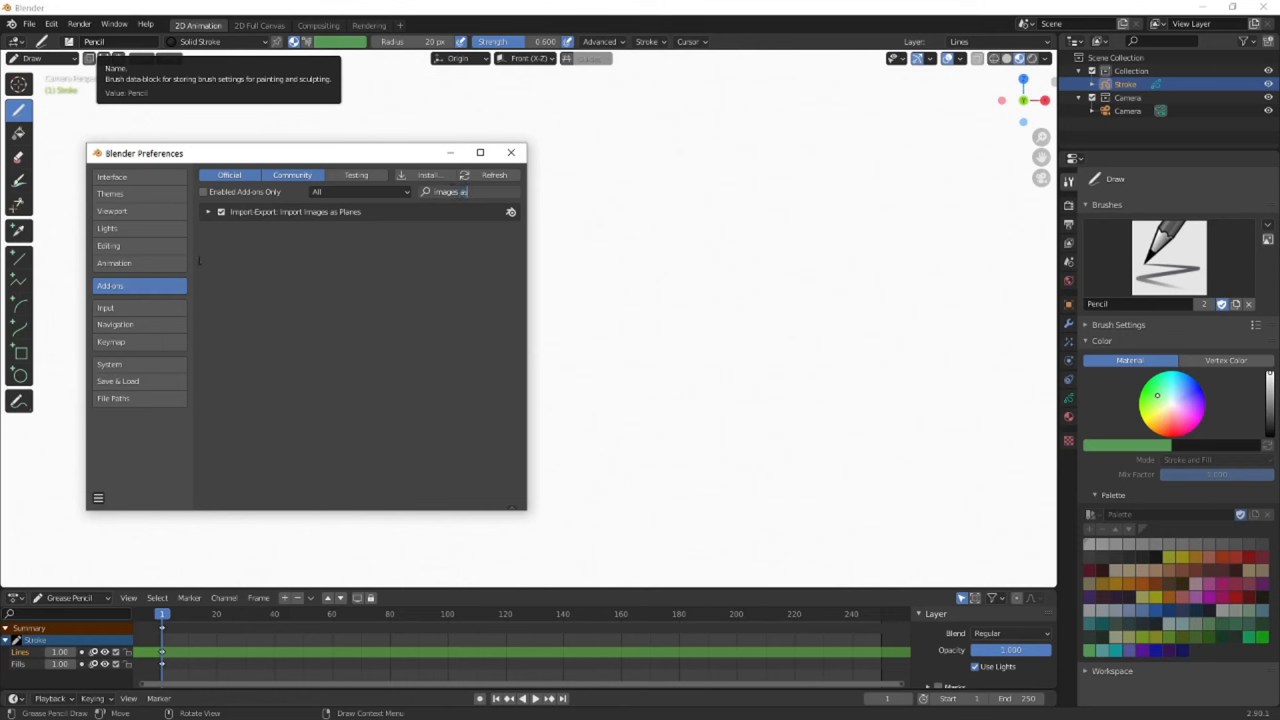
key("Return")
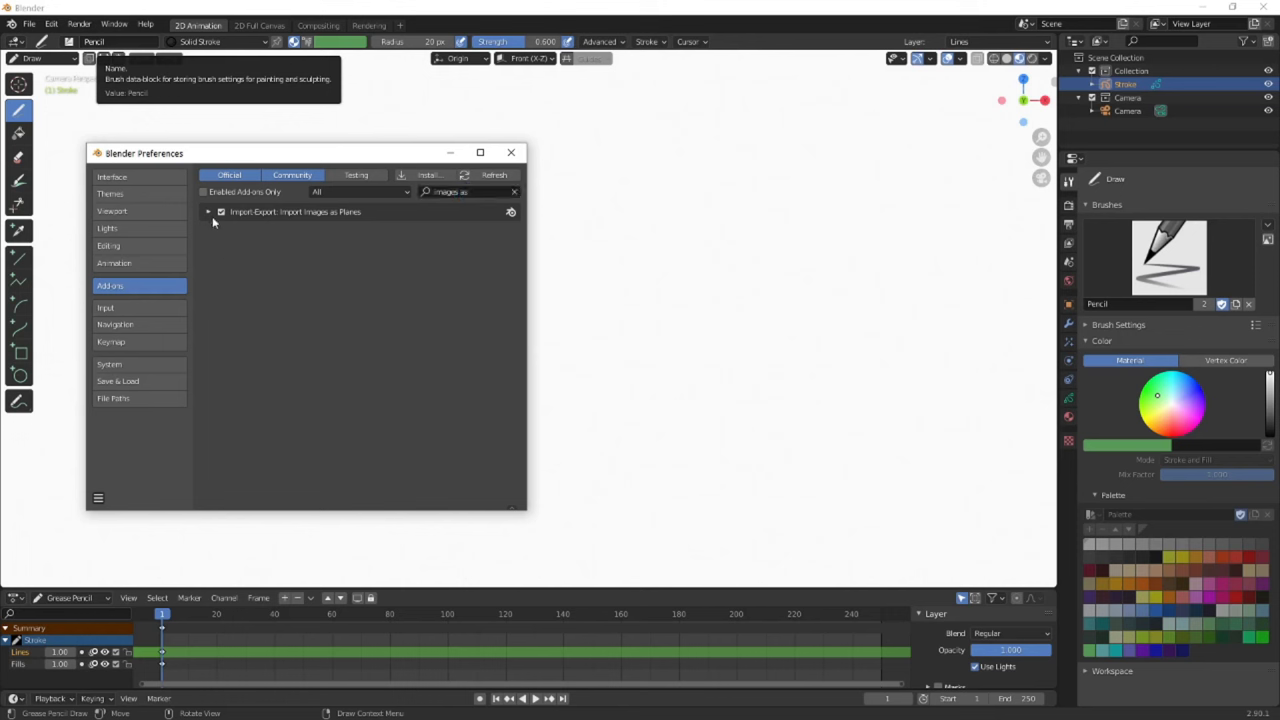
left_click(208, 212)
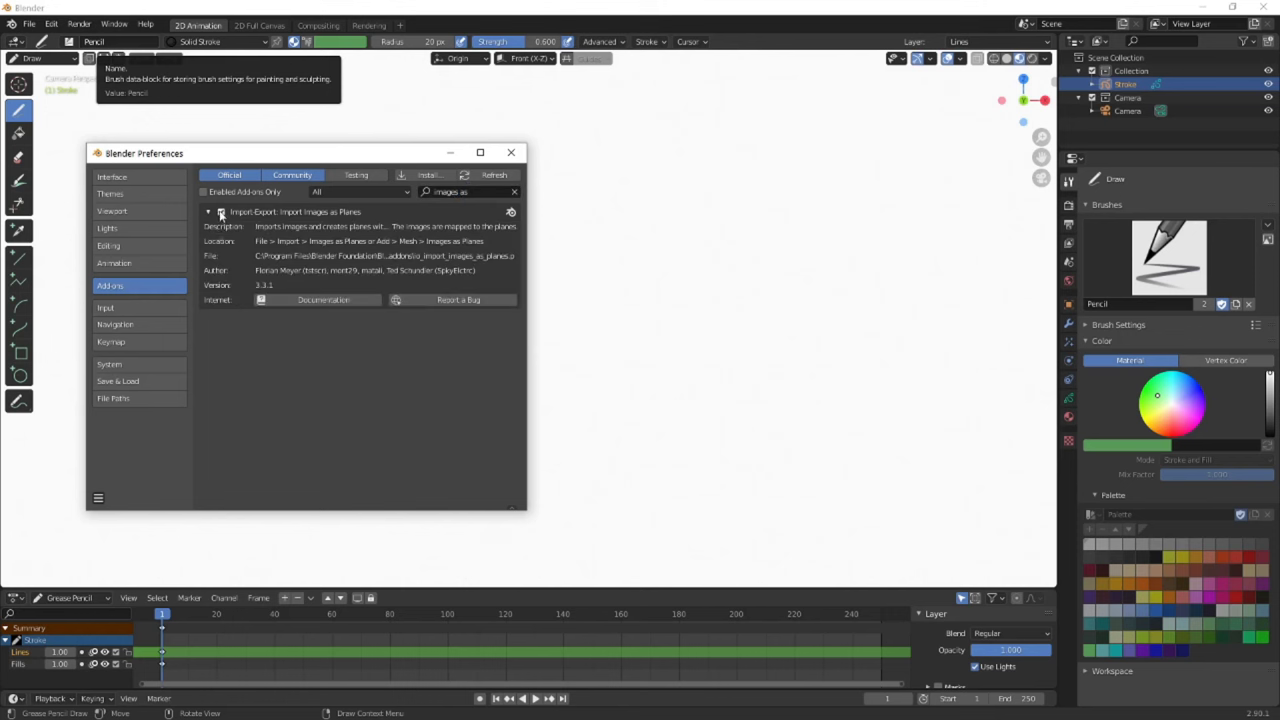
left_click(221, 212)
Save the preferences and close the Preferences window
left_click(98, 497)
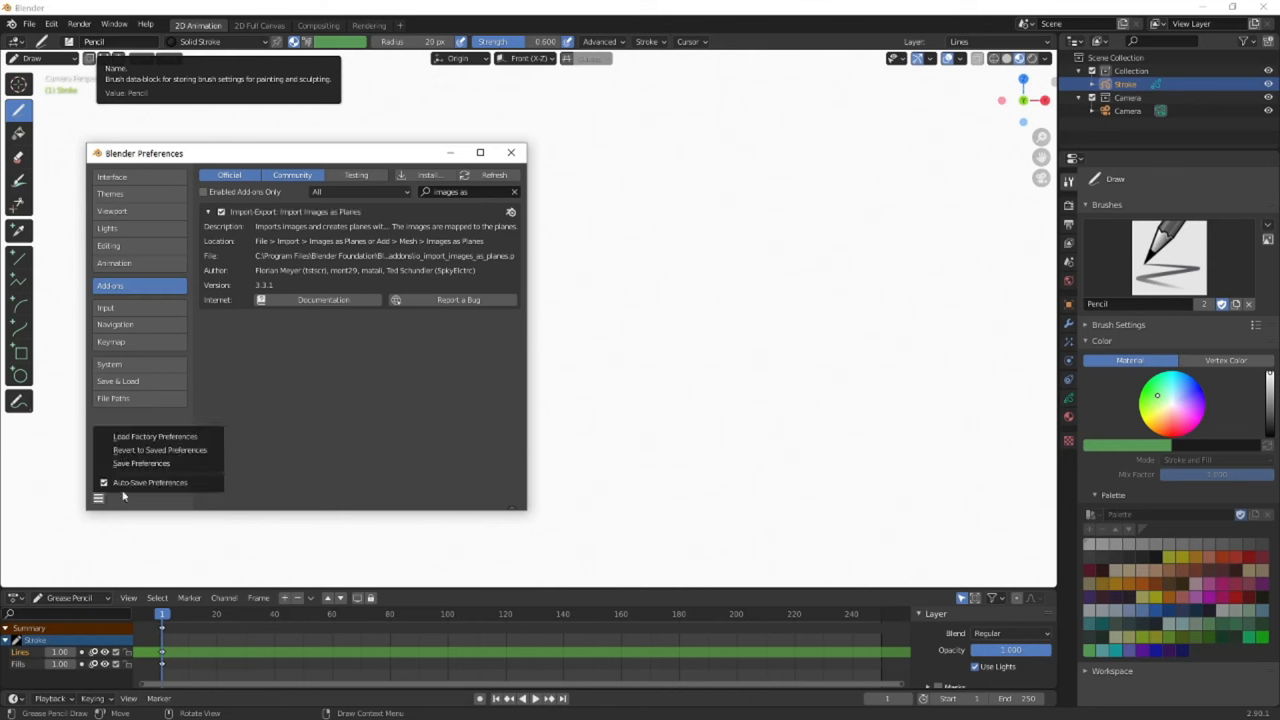
left_click(136, 465)
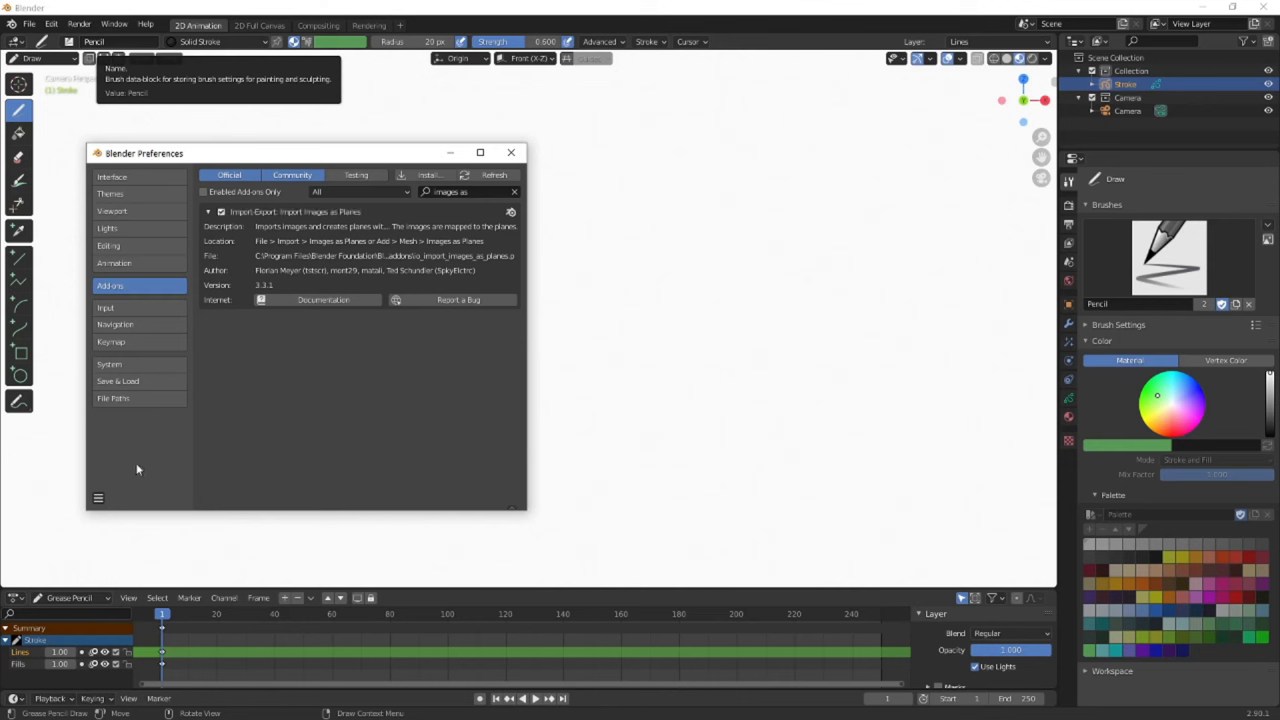
left_click(511, 152)
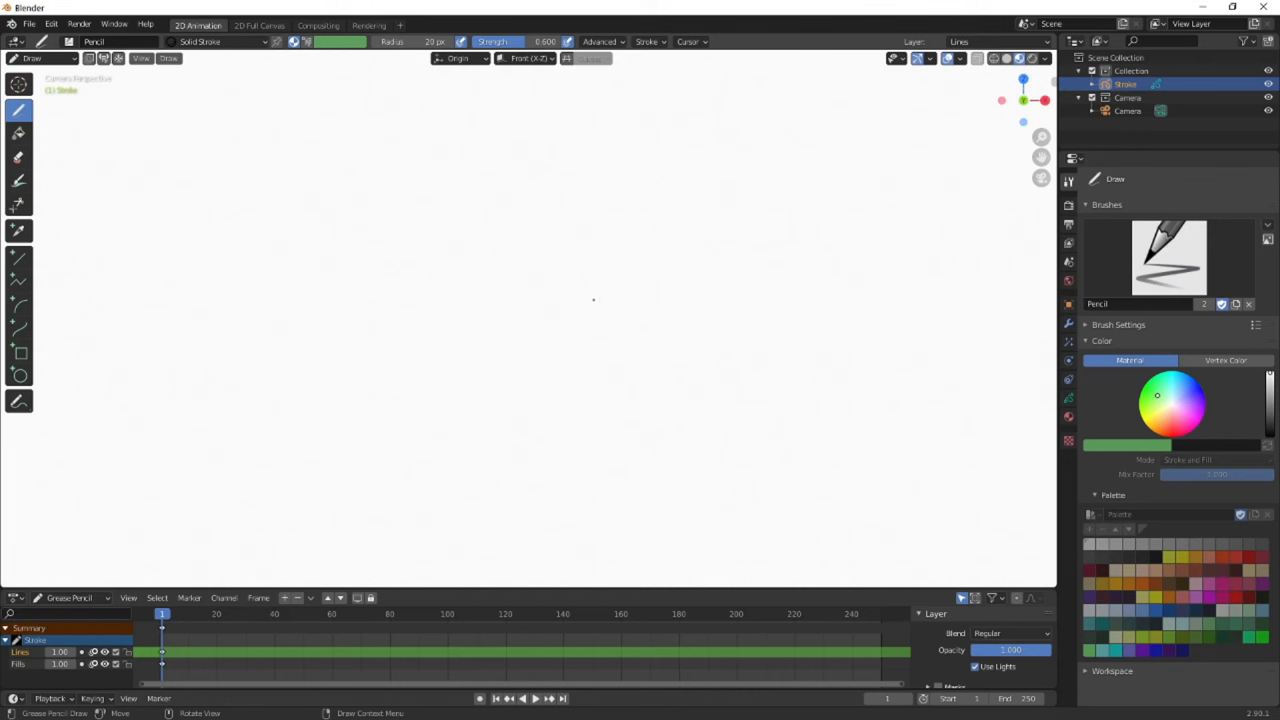
In Object Mode, add tiger.png as a reference image and move it into place
key("ctrl+Tab")
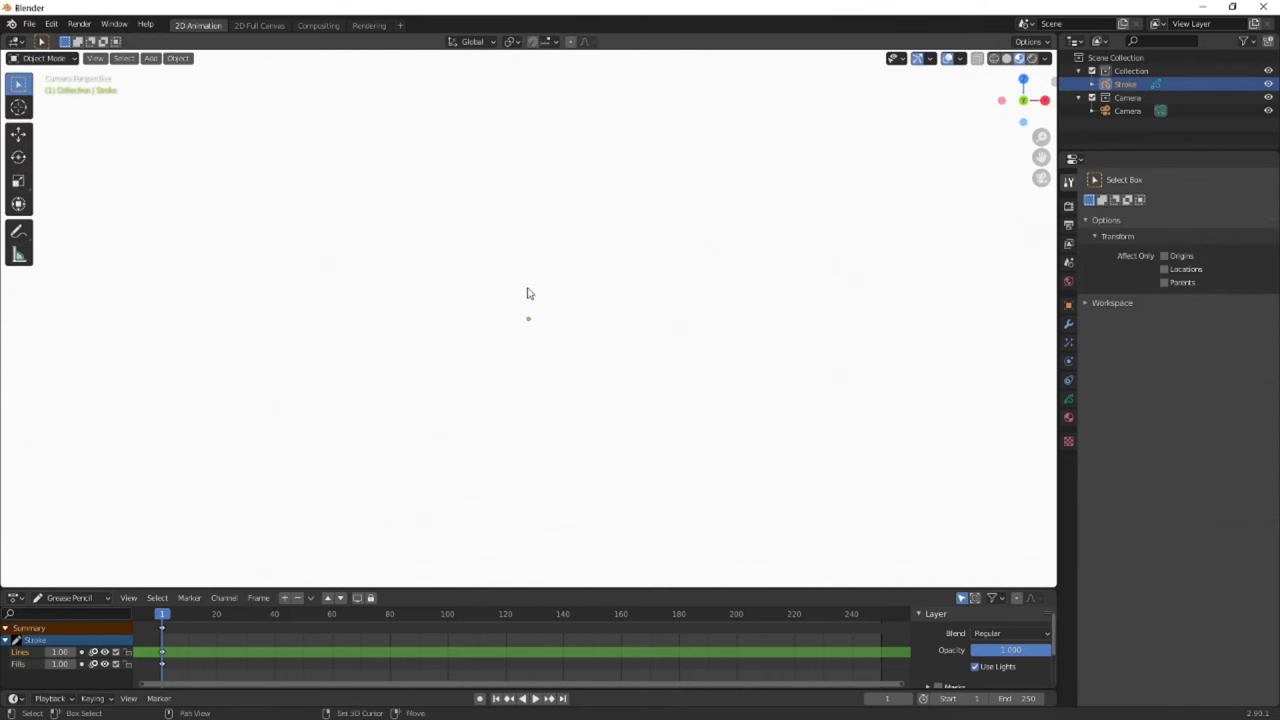
key("shift+a")
mouse_move(492, 434)
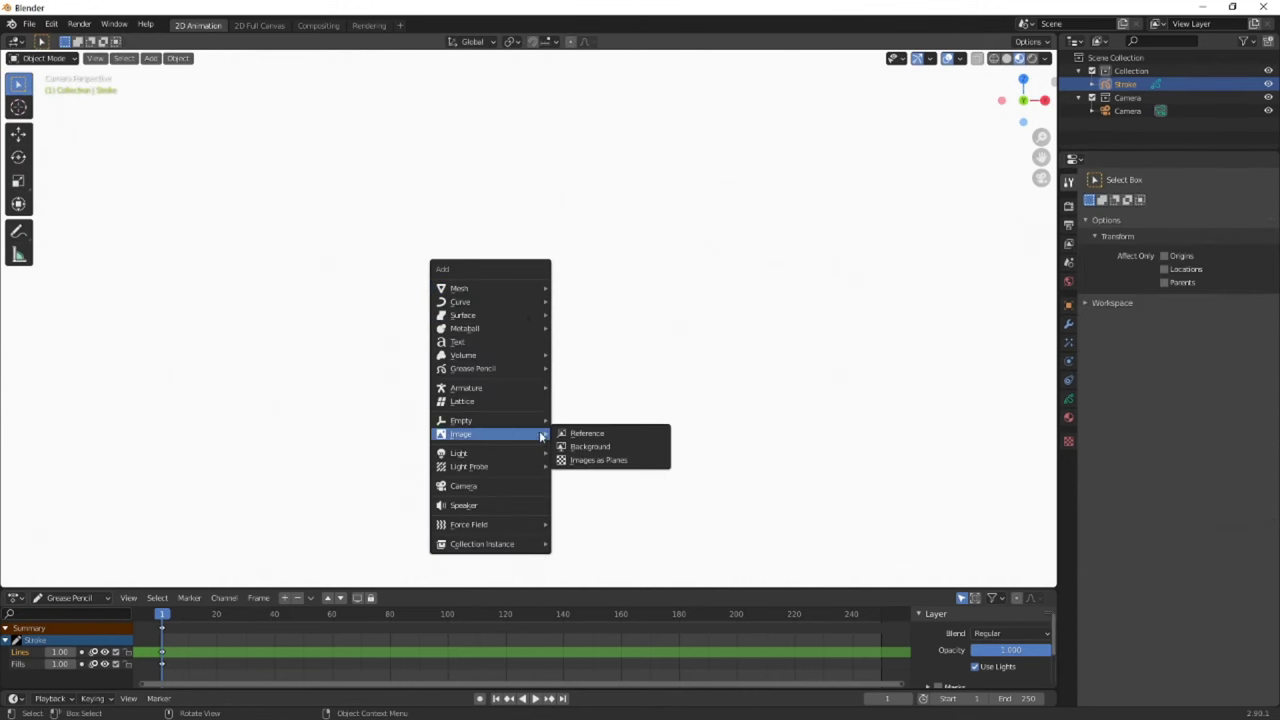
left_click(567, 437)
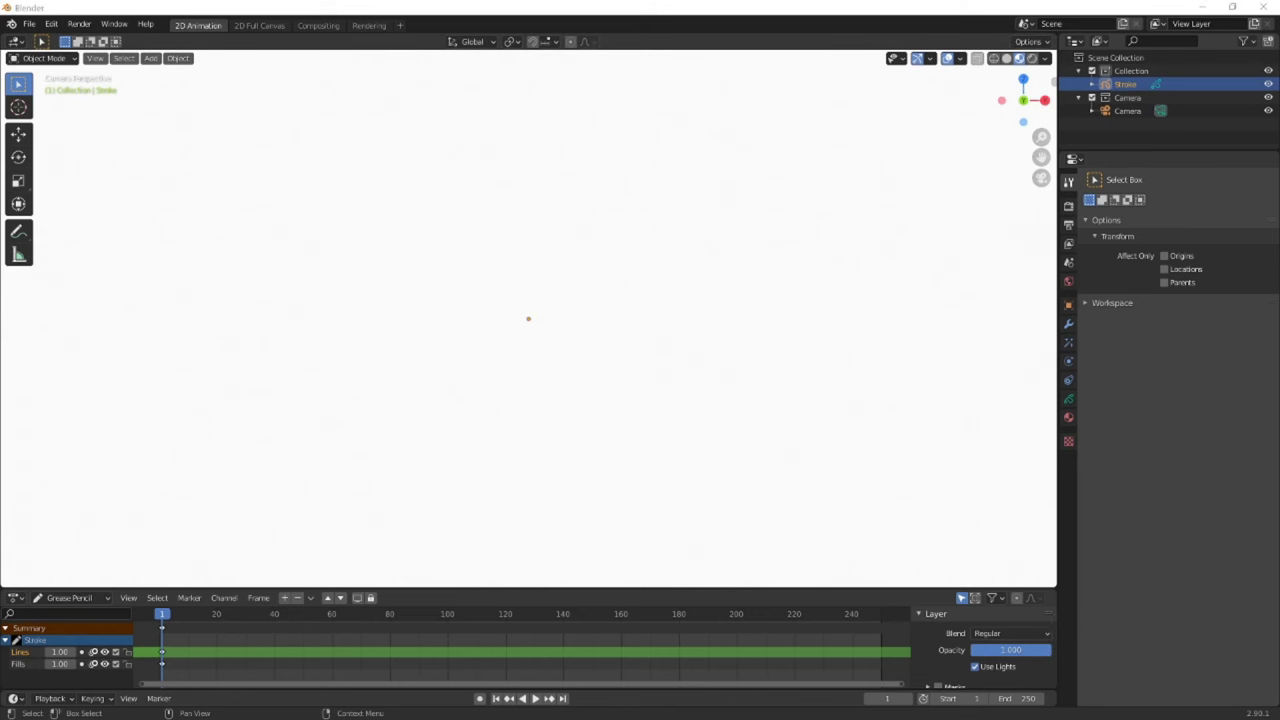
scroll(663, 314, "down", 4)
scroll(692, 316, "up", 2)
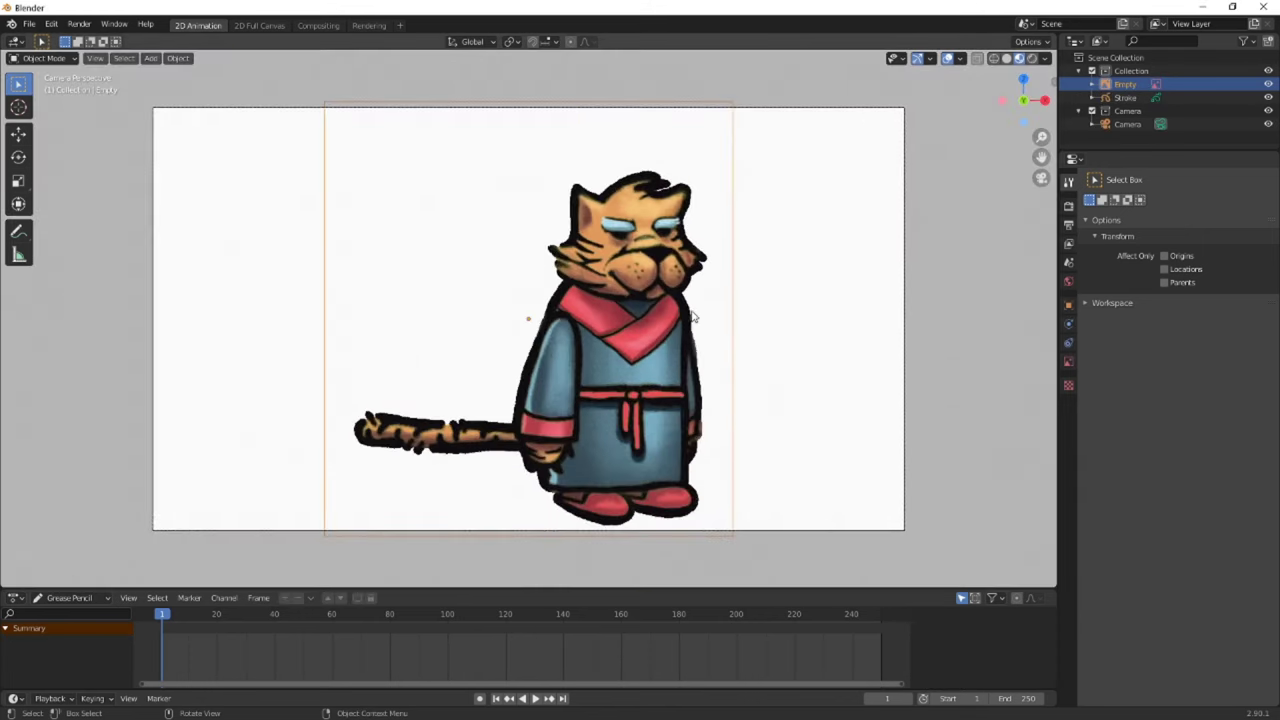
scroll(692, 316, "down", 1)
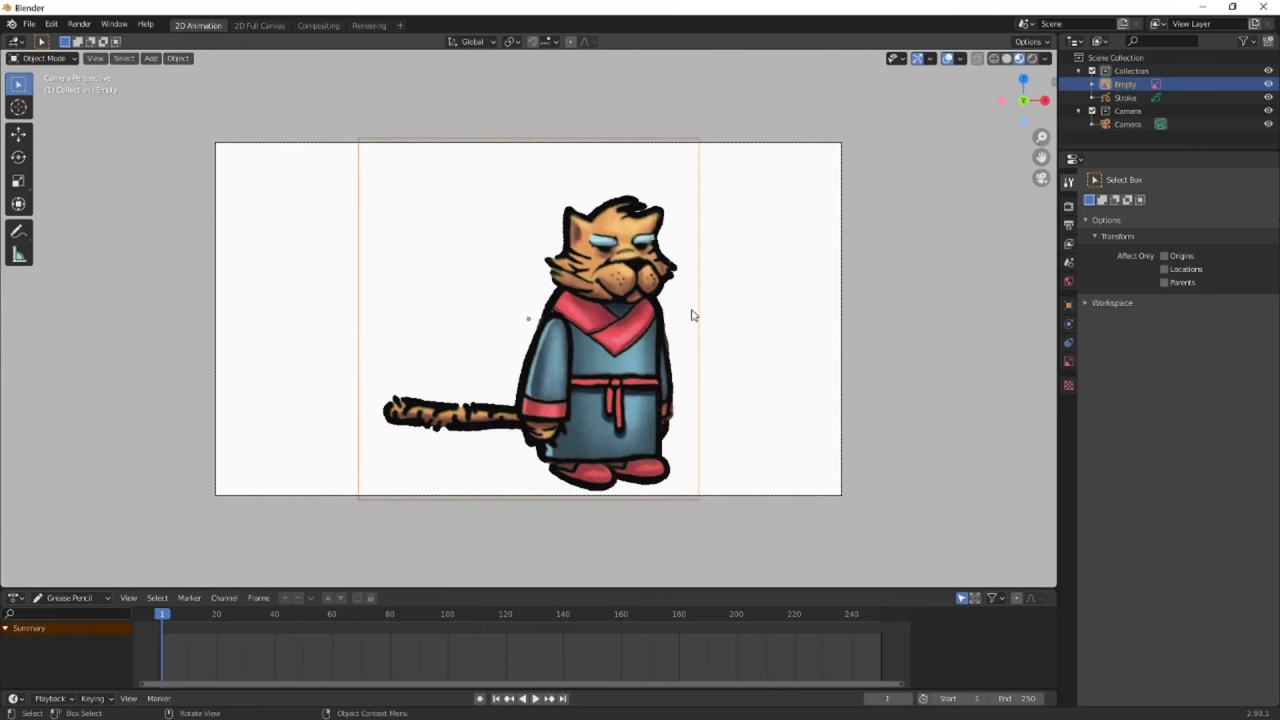
key("g")
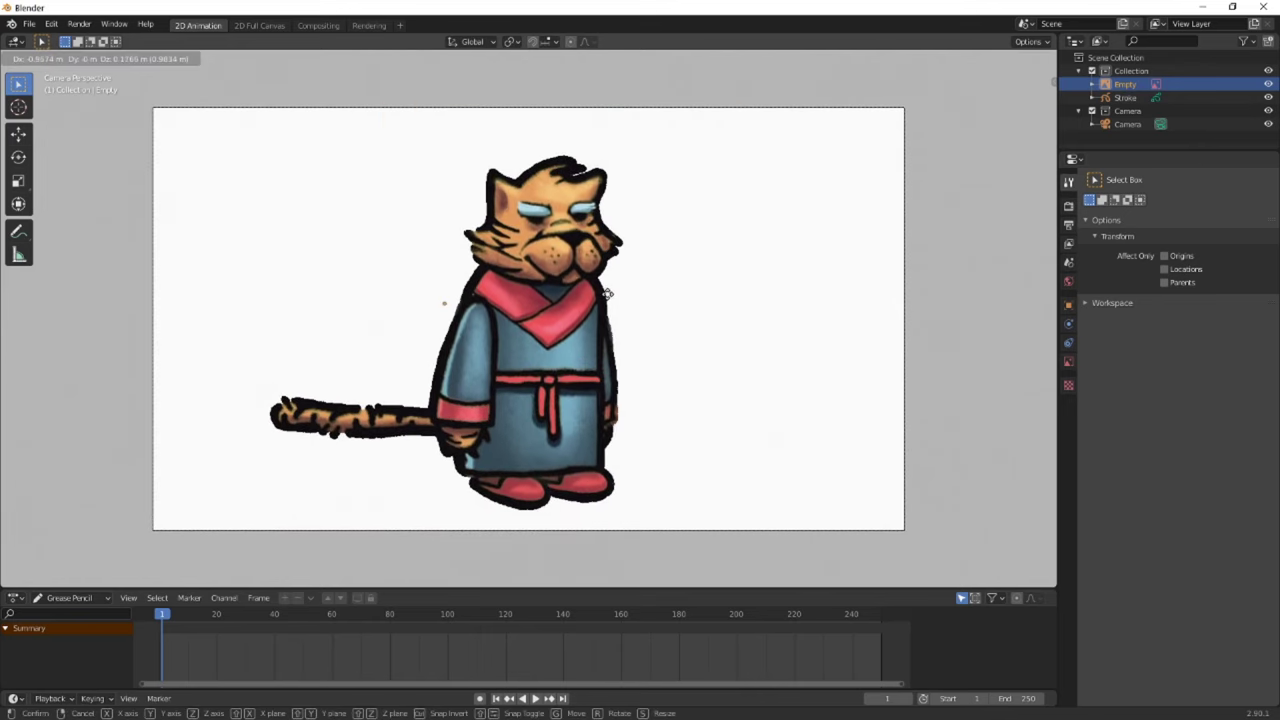
left_click(575, 316)
middle_click_drag(575, 316, 689, 354)
middle_click_drag(631, 321, 1029, 257)
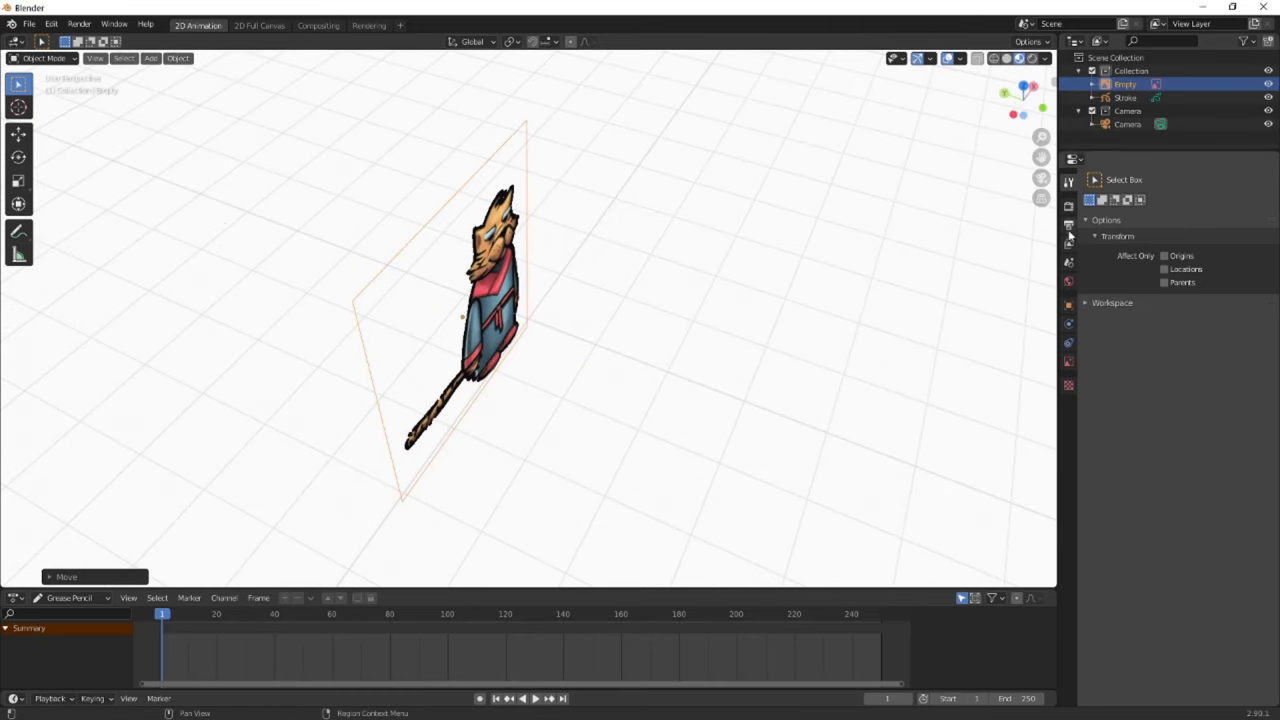
Enable transparency on the reference image, set its opacity to 0.410, and deselect it in camera view
left_click(1068, 361)
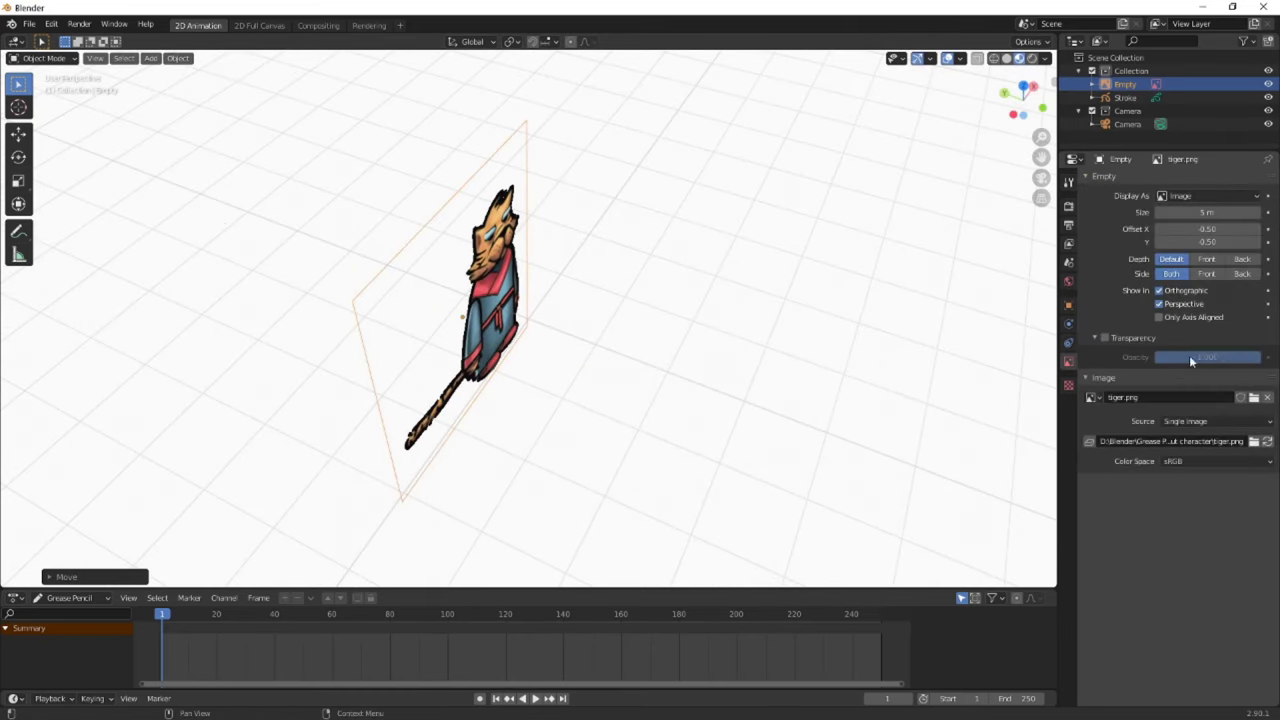
left_click(1104, 338)
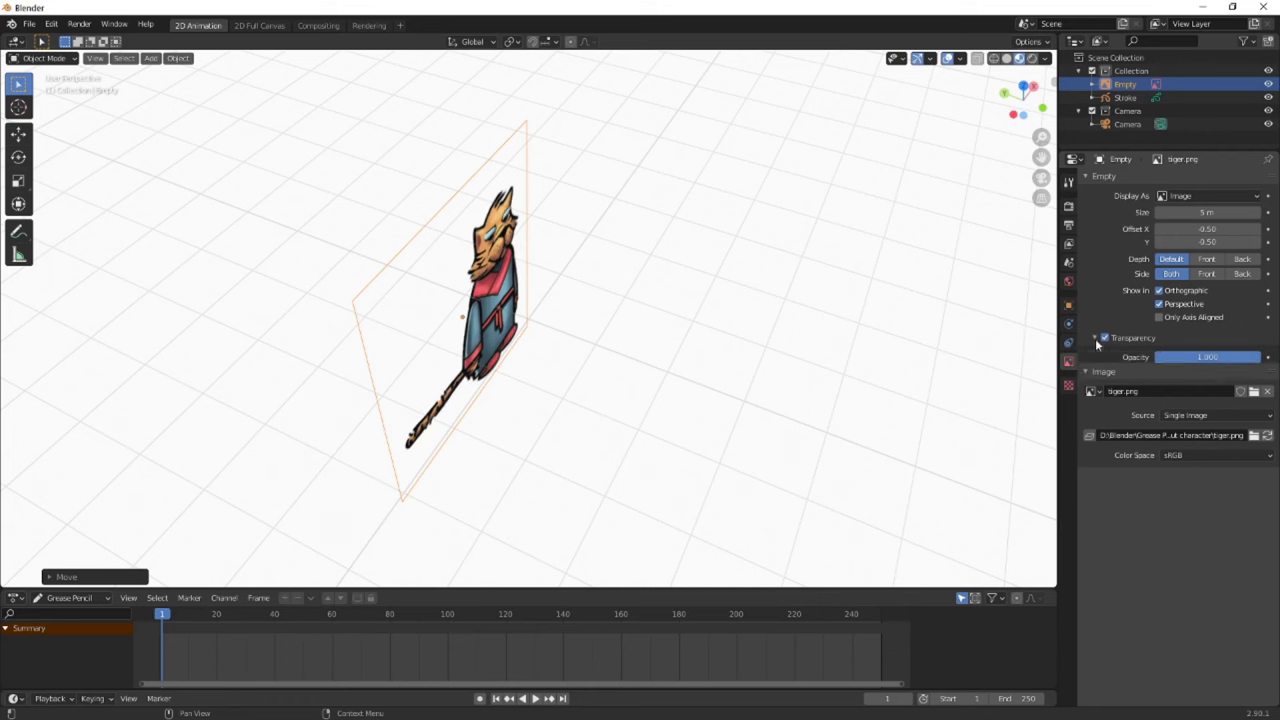
left_click_drag(1196, 365, 1134, 365)
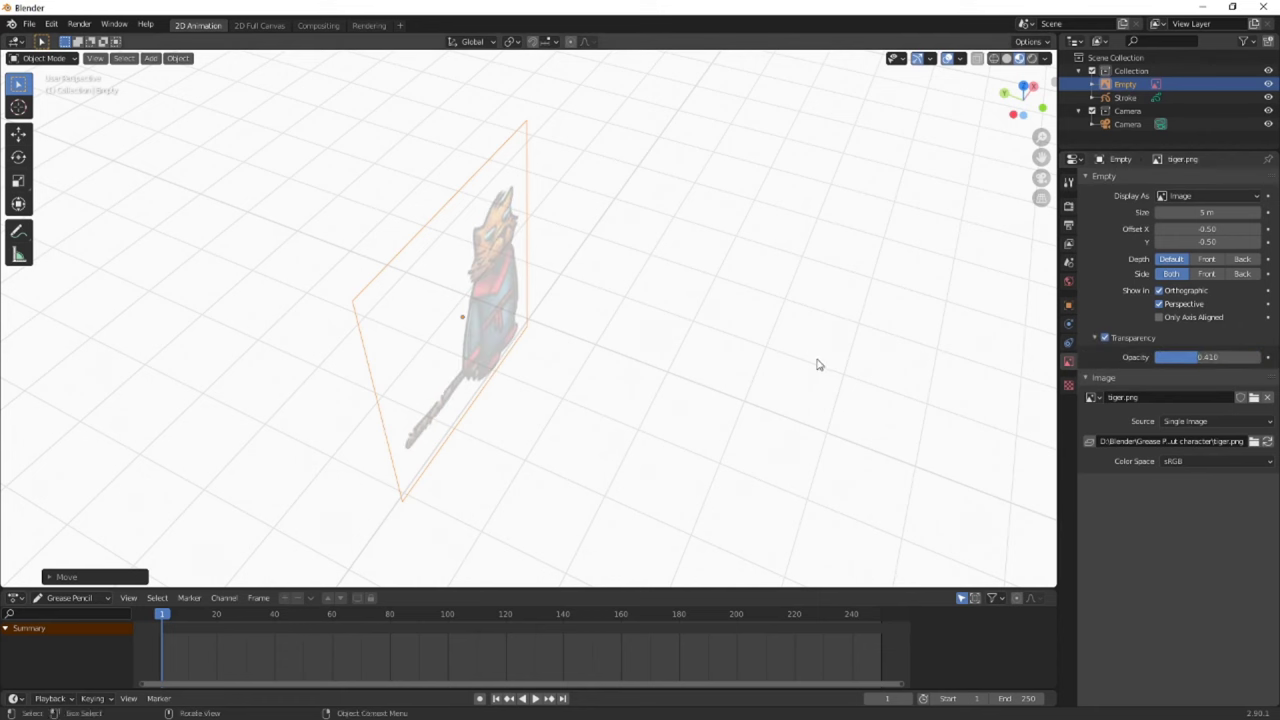
middle_click_drag(817, 363, 790, 342)
key("KP_0")
key("alt+a")
key("shift+a")
Start an Images as Planes import and select Body.PNG in the tiger parts folder
mouse_move(637, 371)
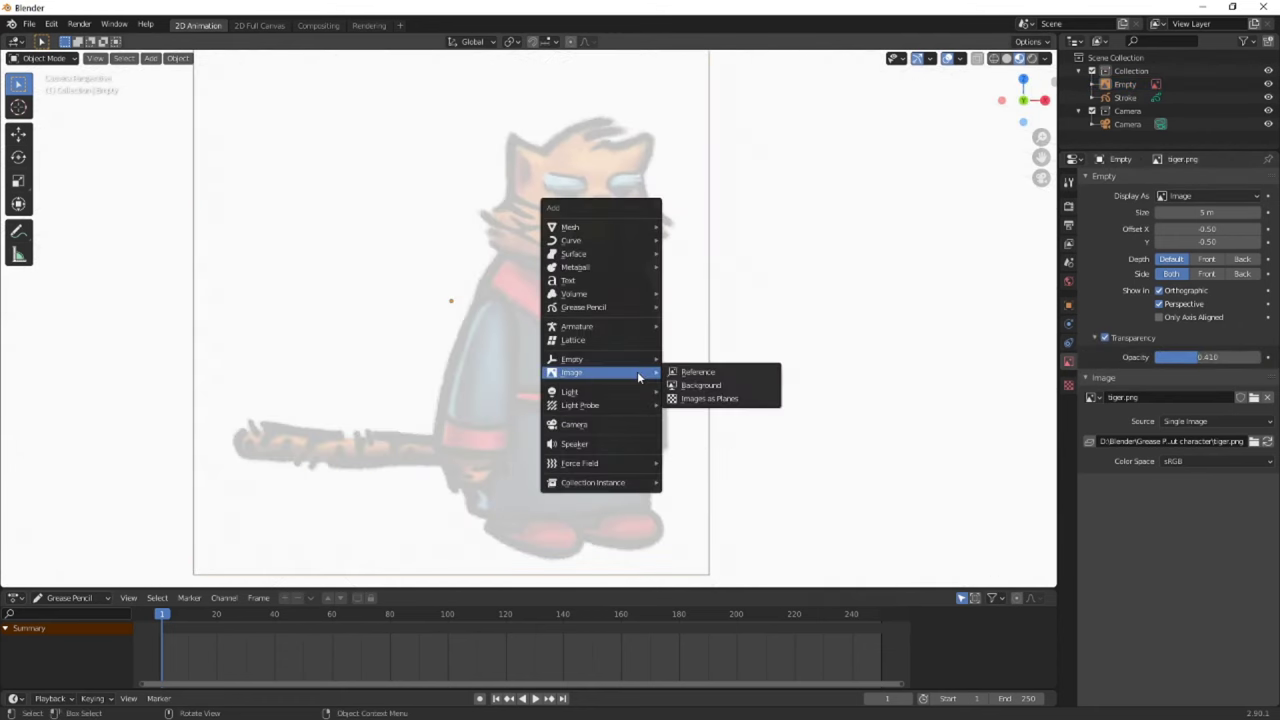
left_click(672, 402)
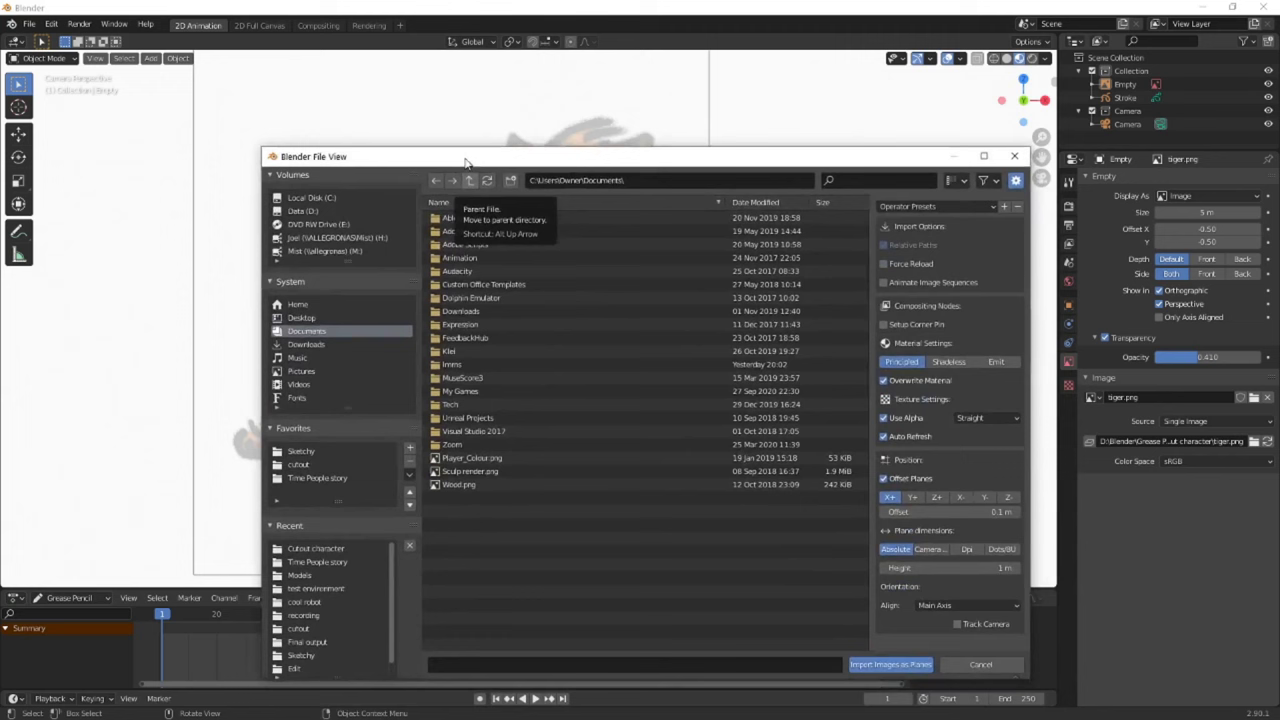
left_click(457, 216)
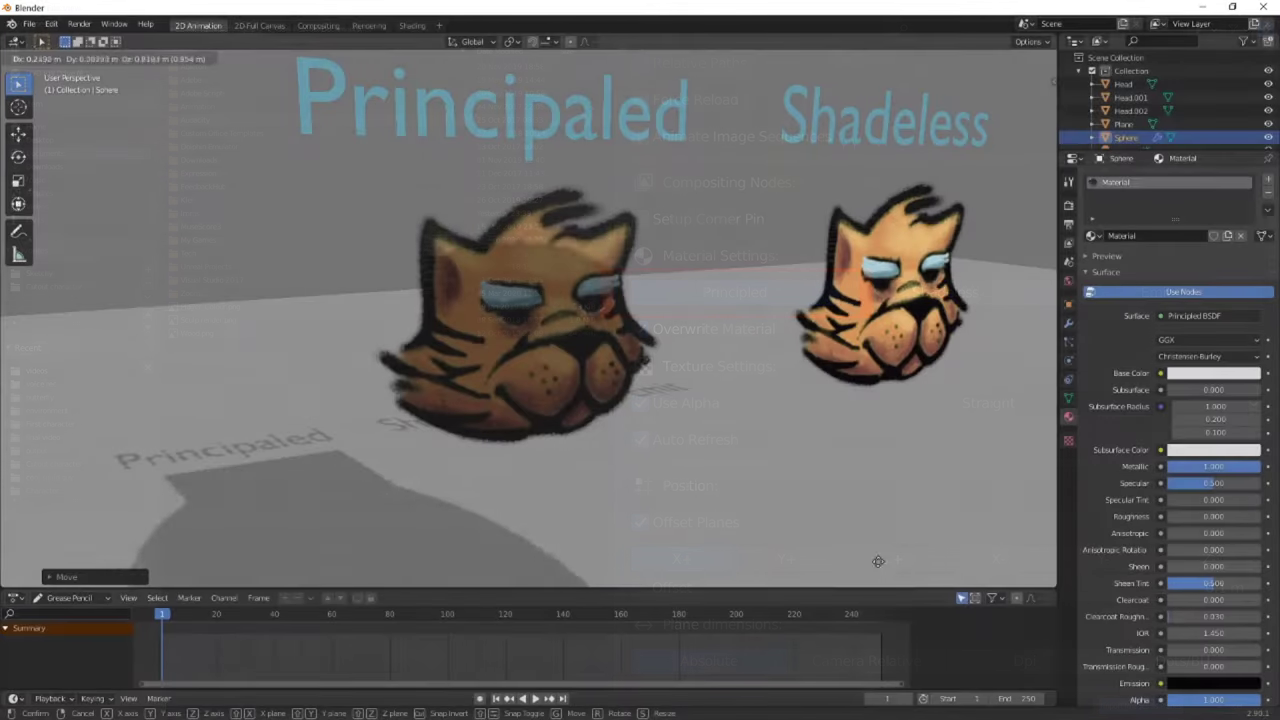
key("g")
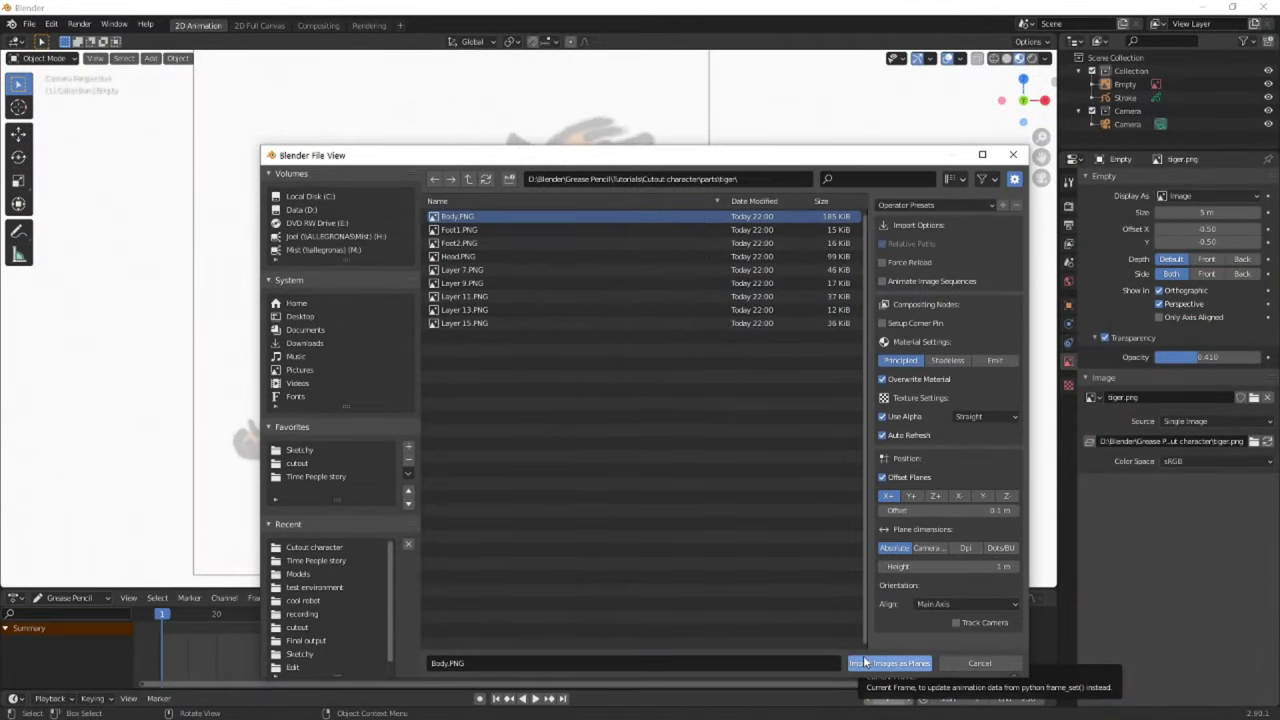
Import Body.PNG as an image plane, then roughly scale and position it over the reference
left_click(866, 662)
scroll(582, 296, "up", 3)
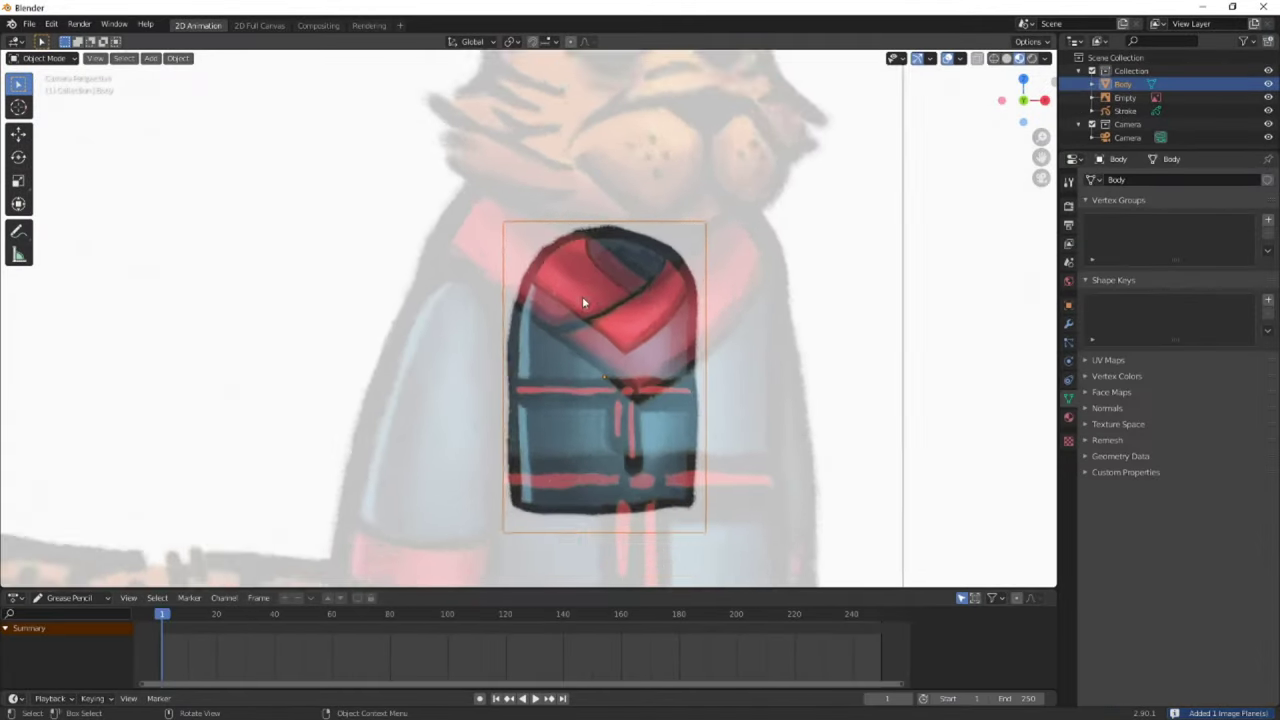
scroll(582, 296, "up", 1)
key("s")
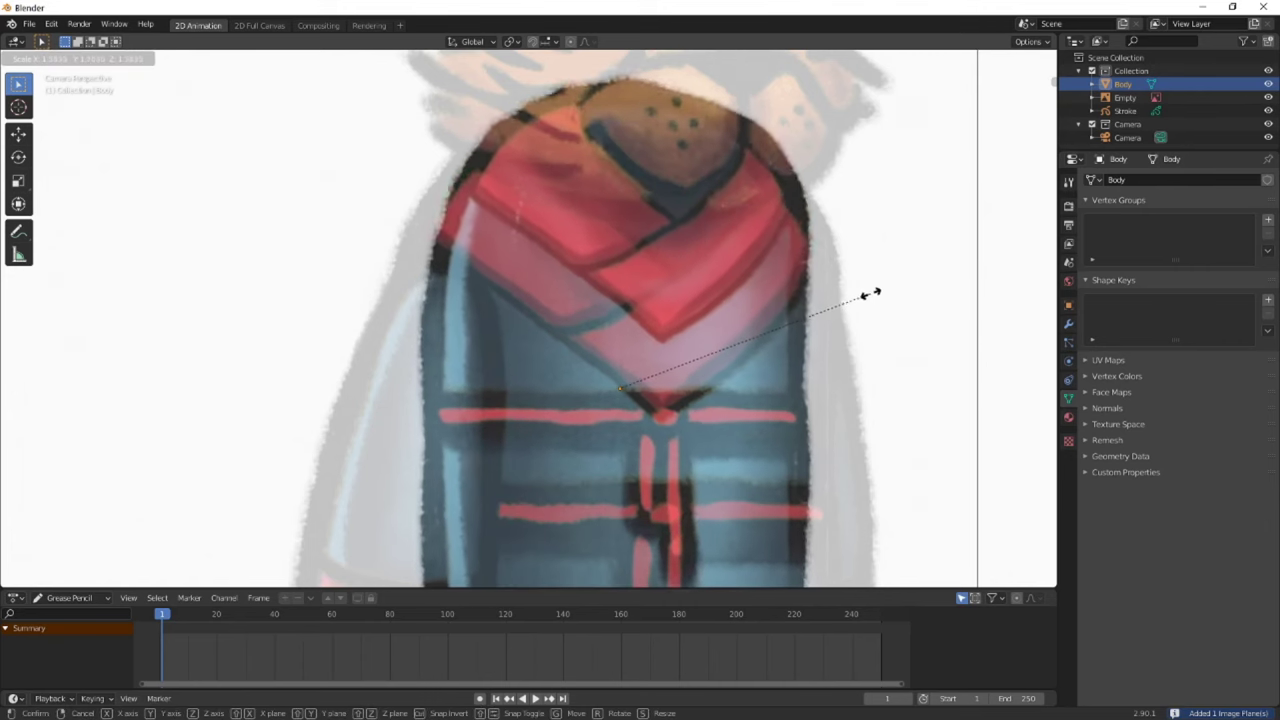
left_click(790, 233)
key("g")
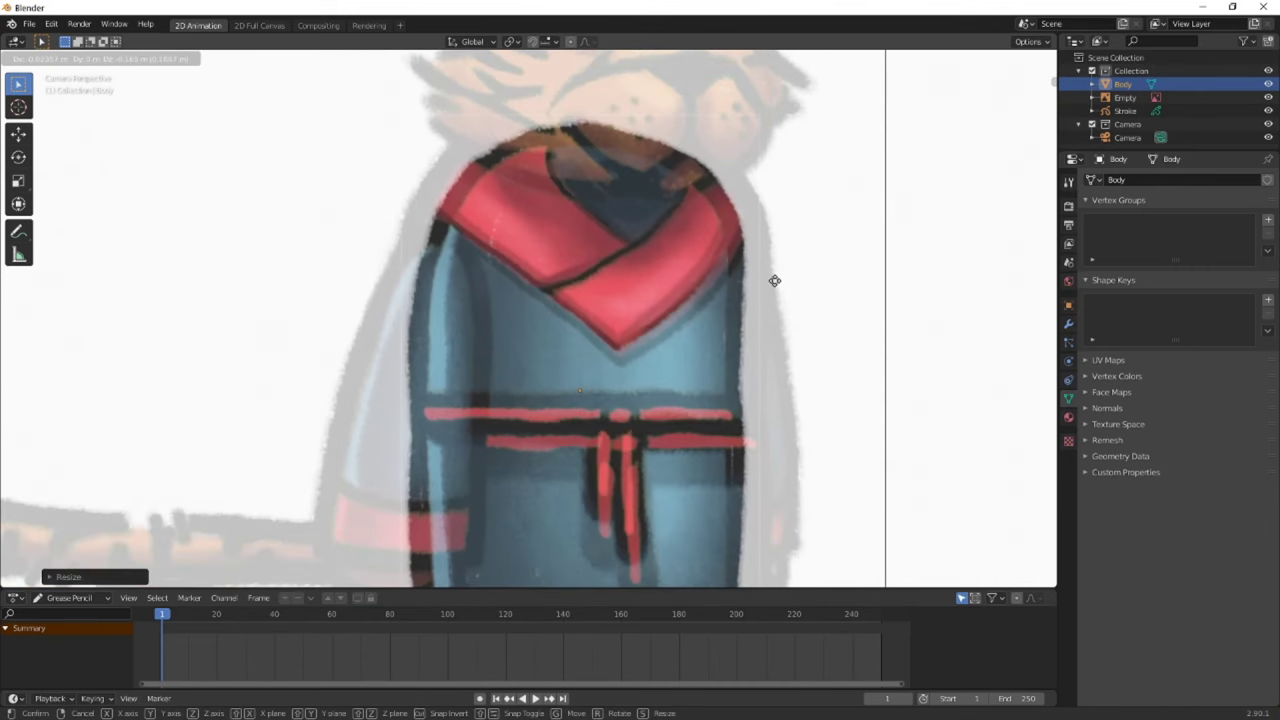
left_click(774, 280)
Fine-tune the Body plane's scale and position to match the reference drawing
key("s")
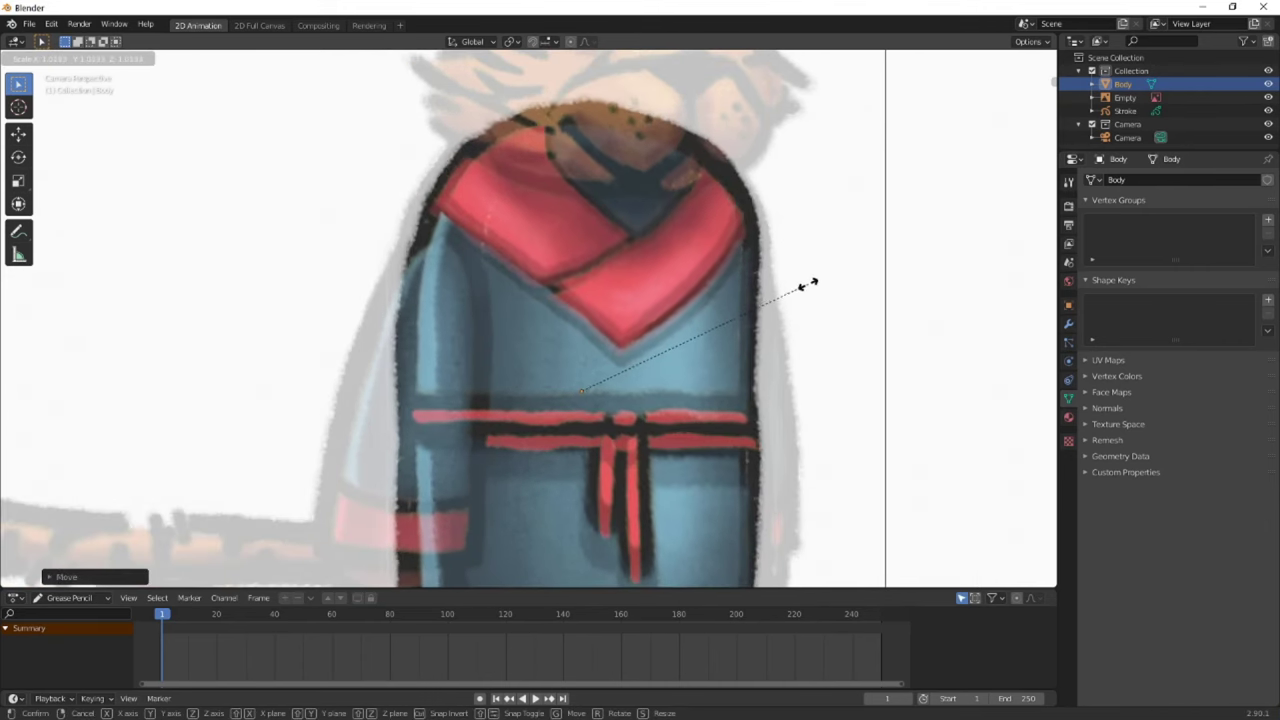
left_click(803, 281)
key("g")
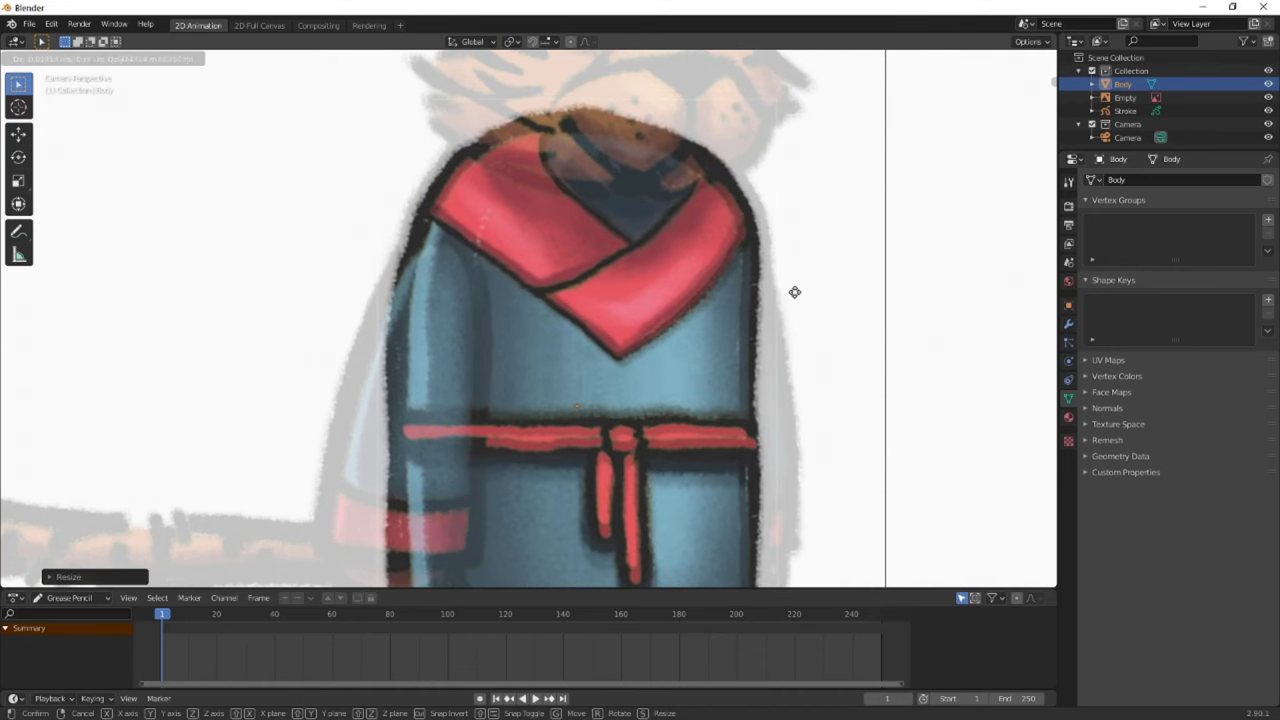
left_click(812, 290)
key("s")
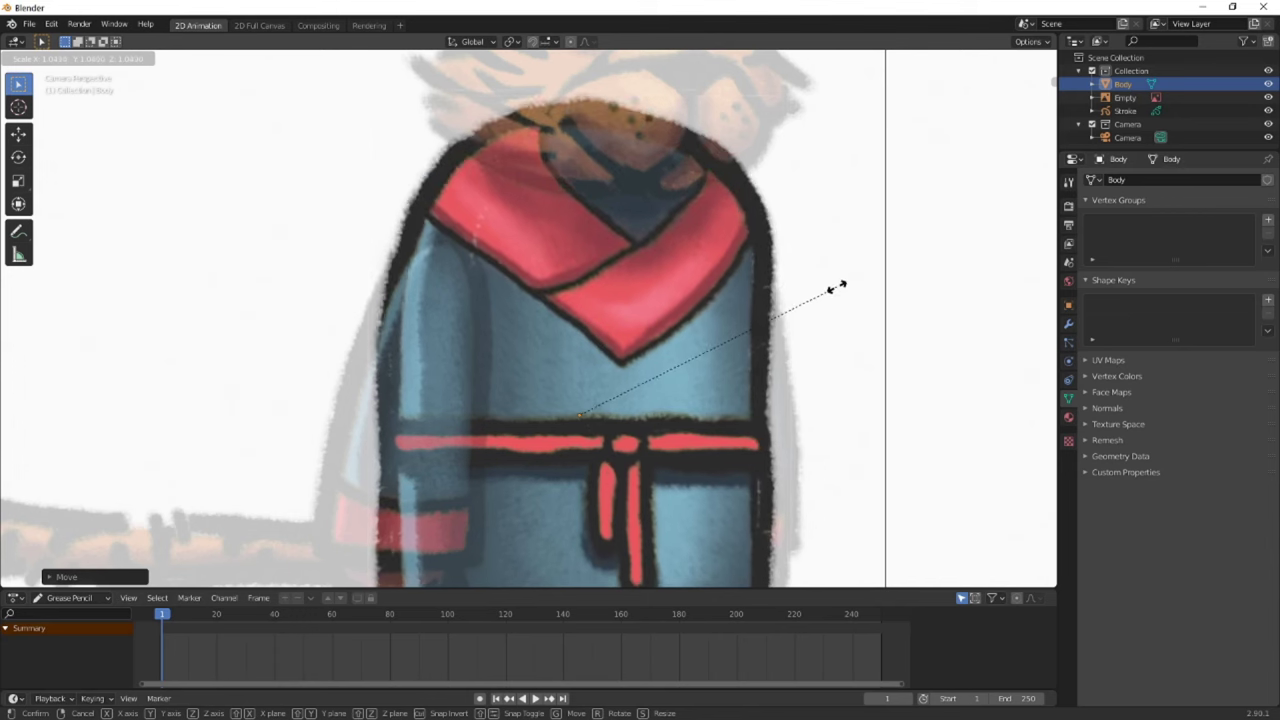
left_click(833, 288)
key("g")
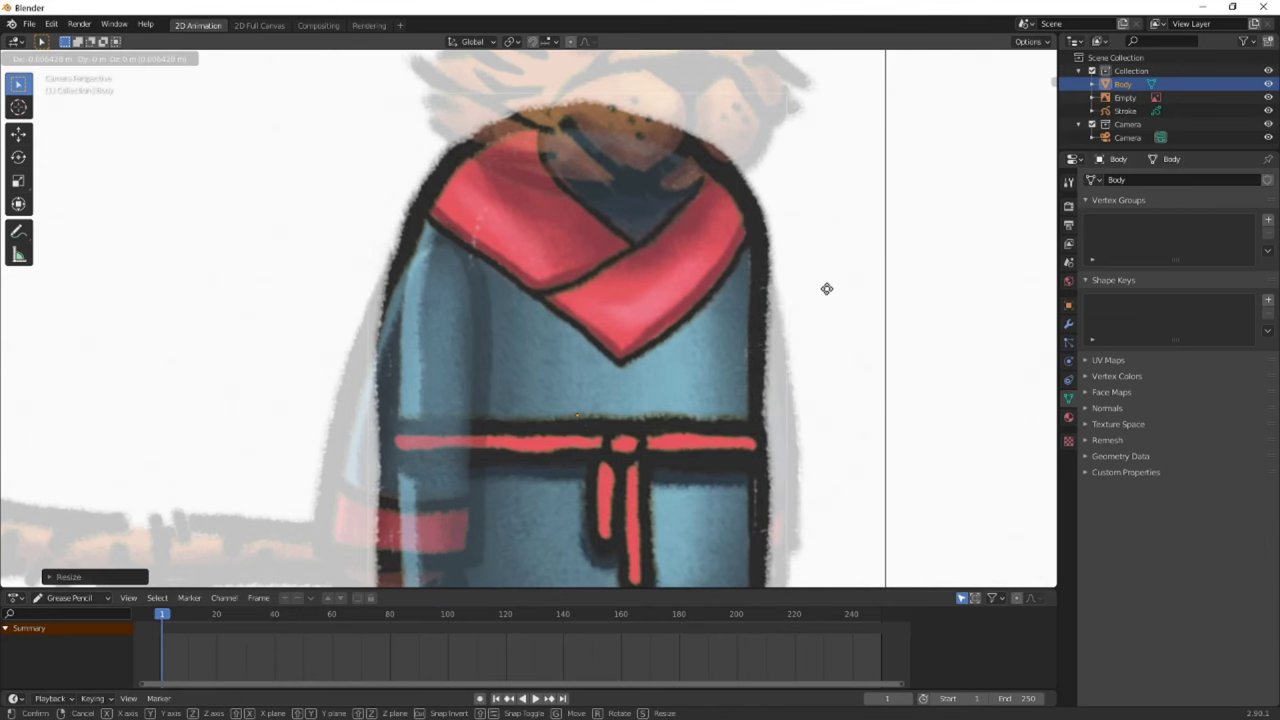
left_click(829, 289)
middle_click_drag(829, 289, 633, 310)
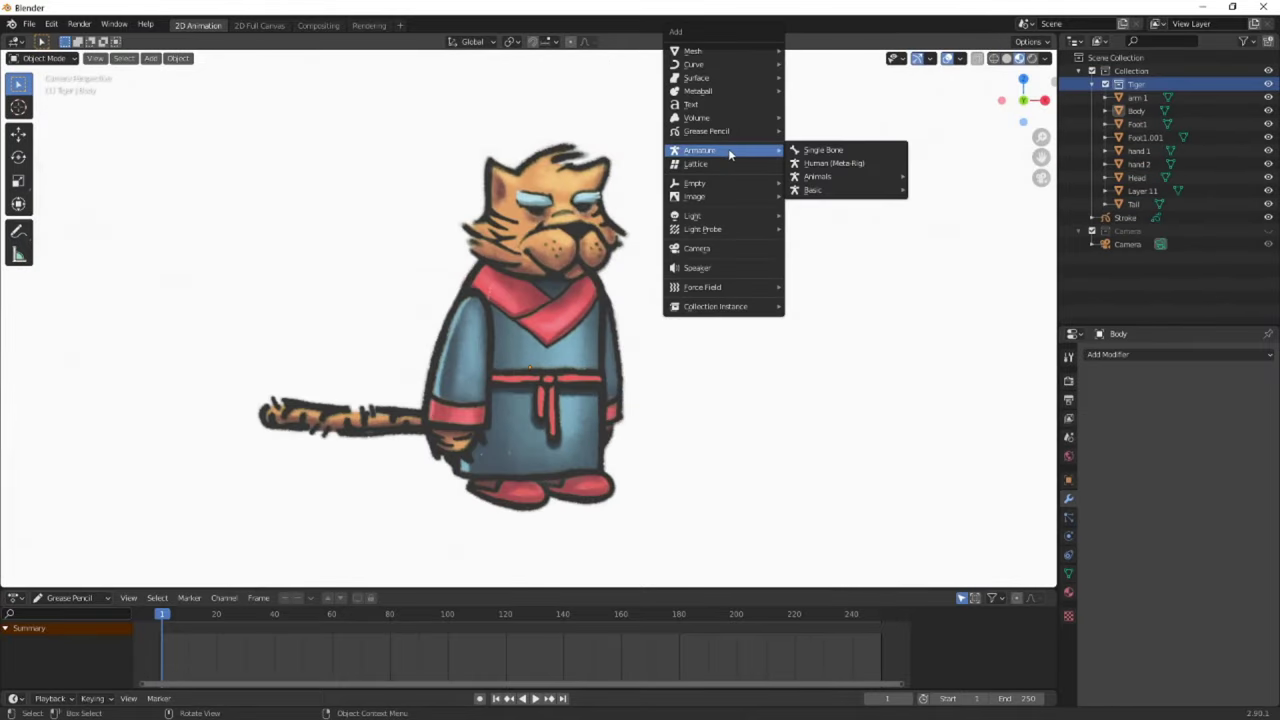
Add a single bone, rename it ROOT, and move it straight down to the tiger's feet
left_click(814, 155)
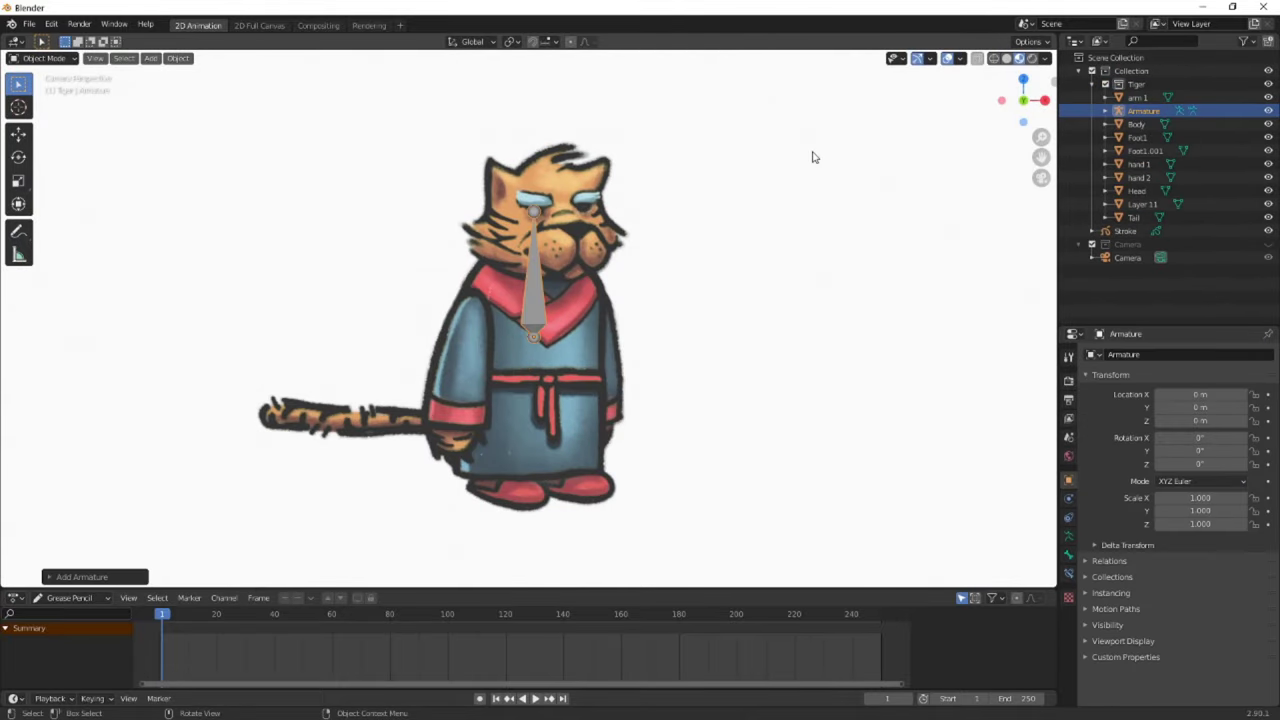
key("Tab")
scroll(614, 278, "up", 2)
scroll(563, 220, "down", 2)
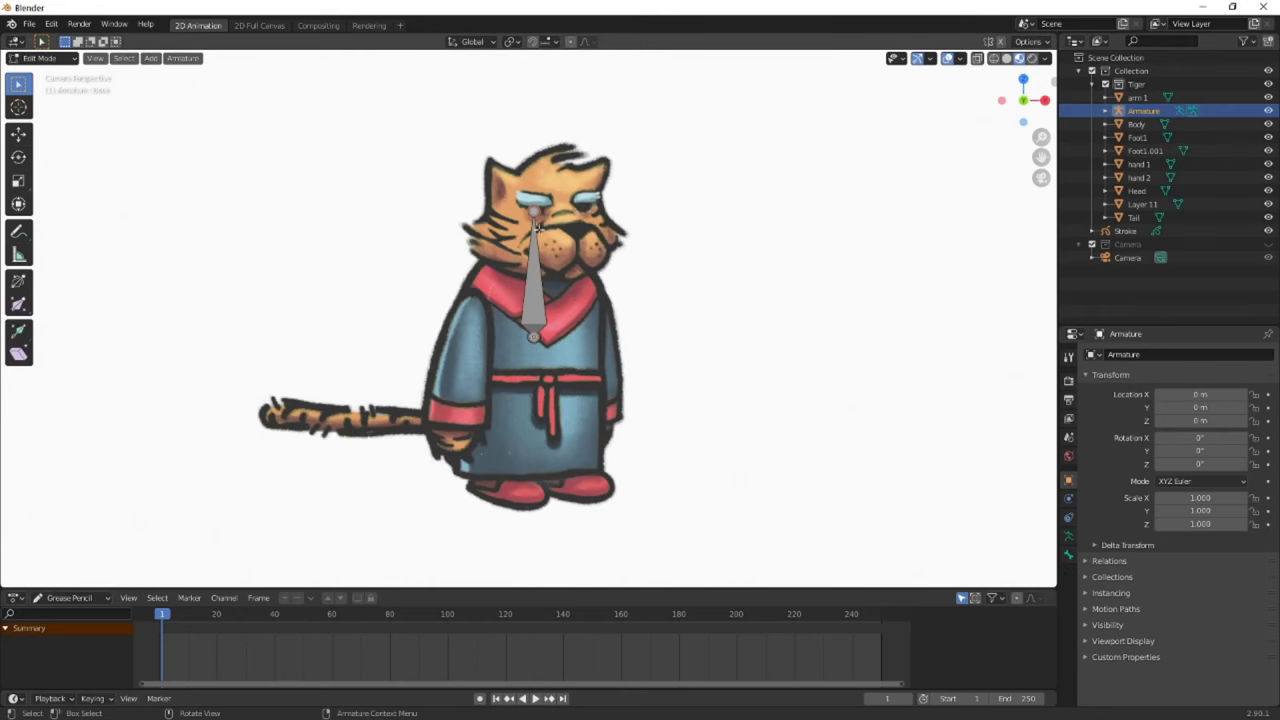
left_click_drag(534, 214, 408, 336)
left_click(510, 338)
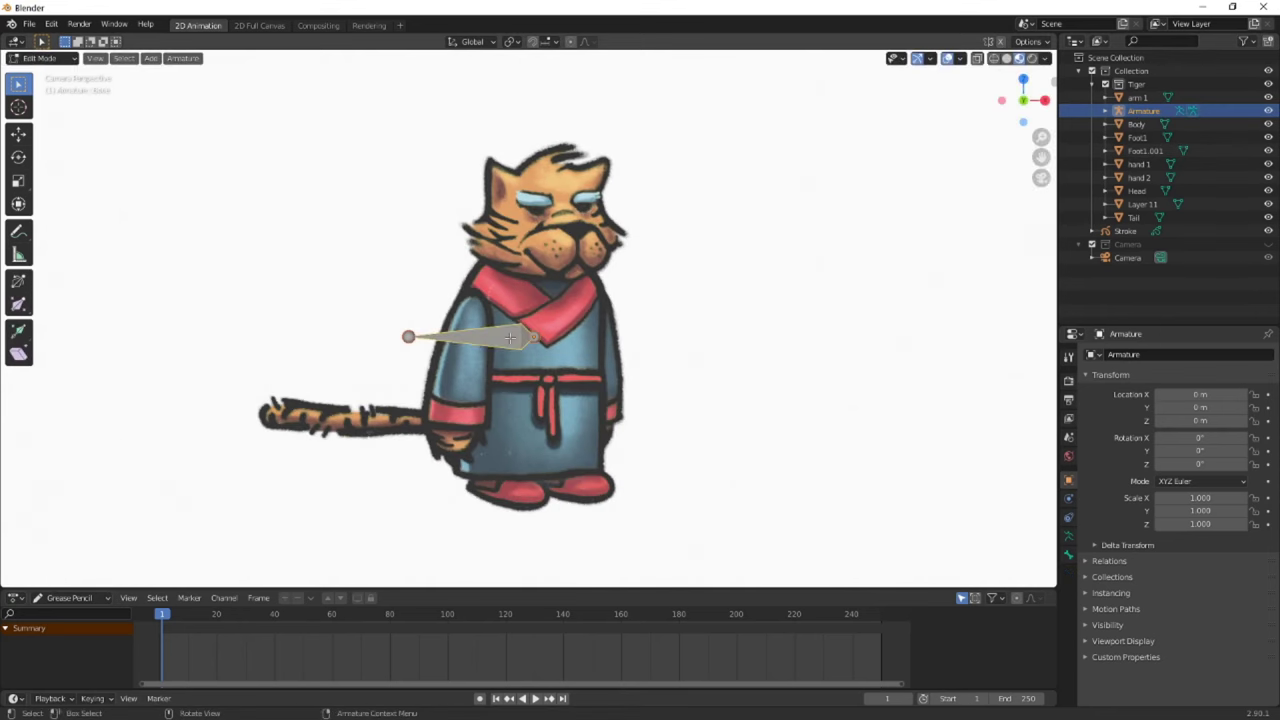
key("F2")
type("ROOT")
key("Return")
key("g")
key("x")
key("z")
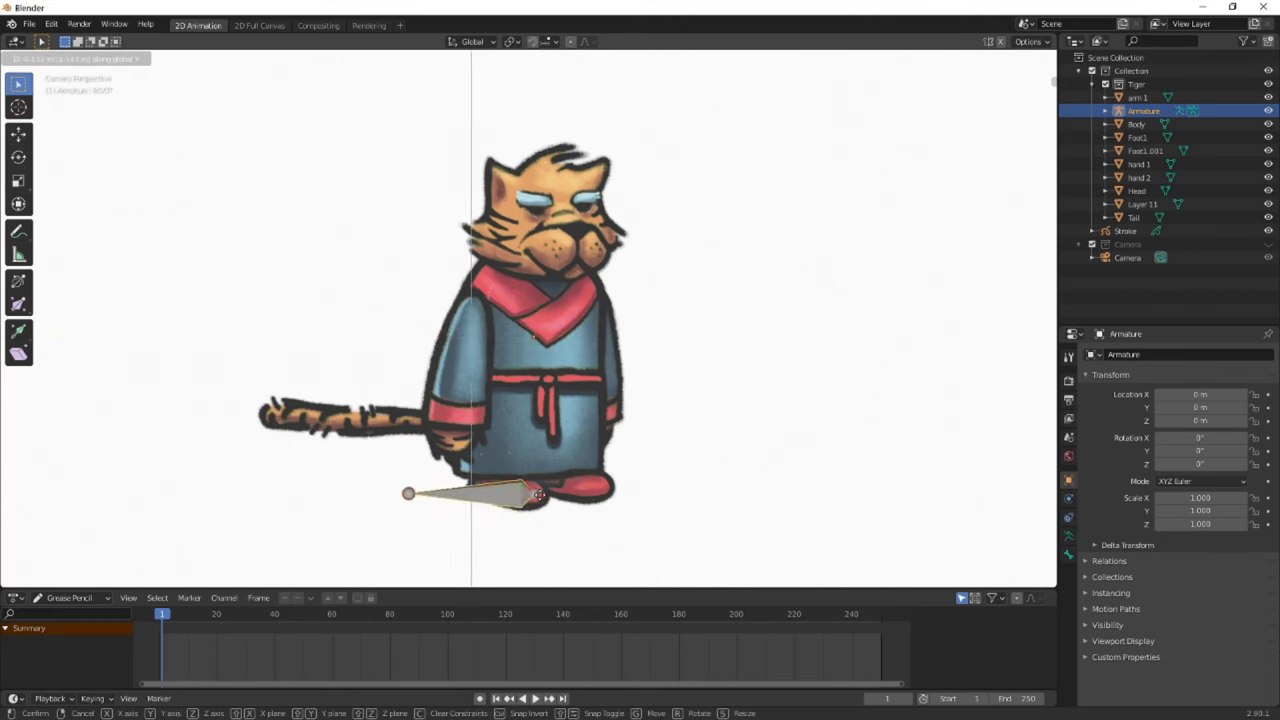
left_click(538, 483)
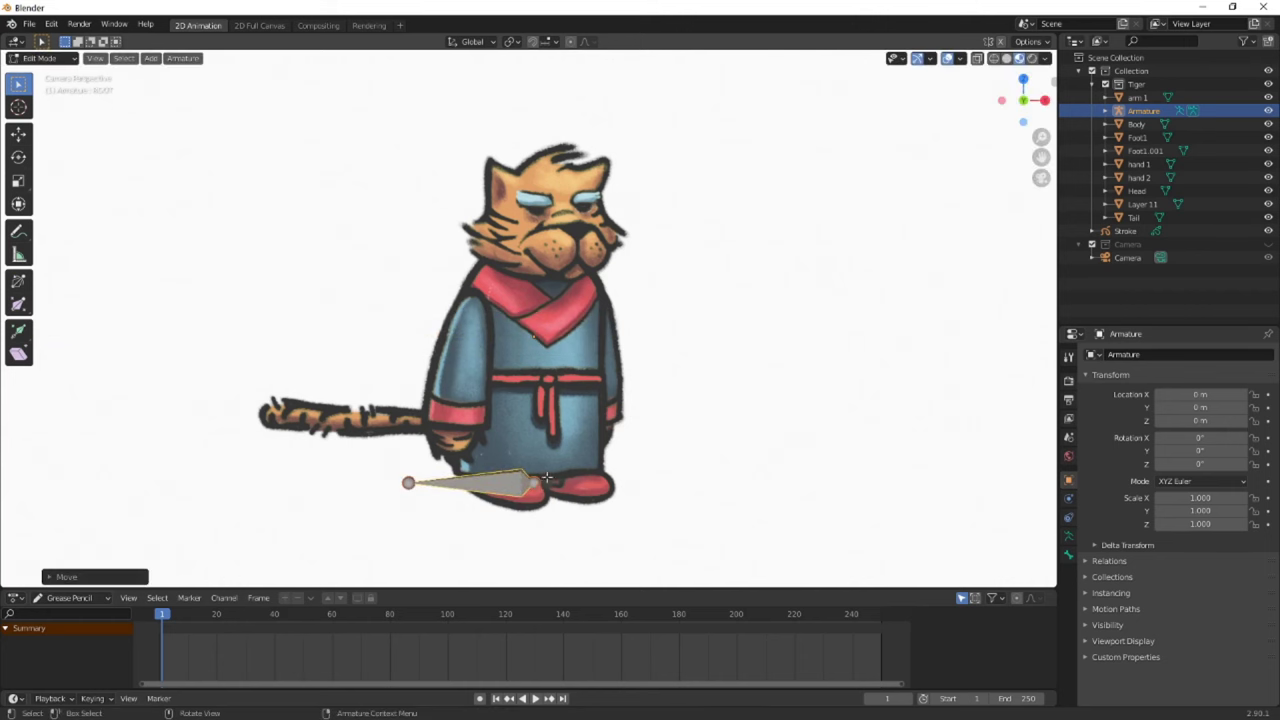
Add a chest bone rotated 90 degrees and extrude a mirrored pair of leg bones
middle_click_drag(547, 479, 414, 491)
key("KP_0")
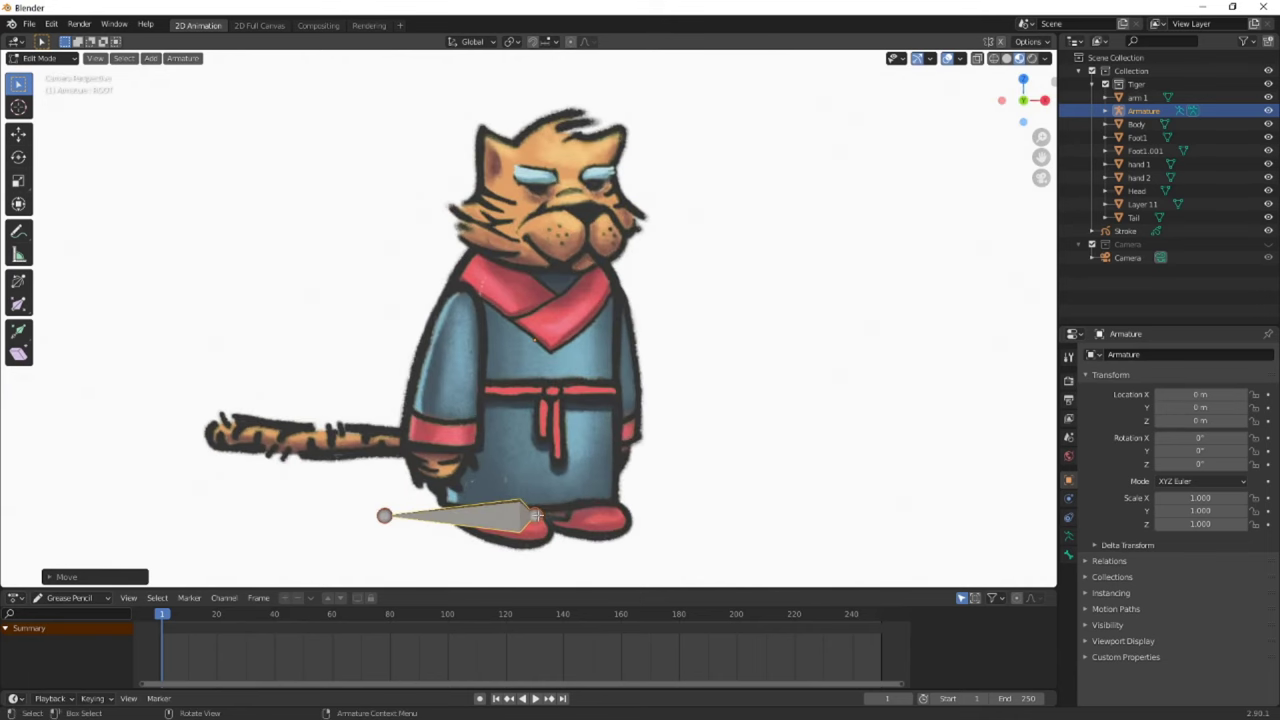
key("alt+a")
key("shift+a")
type("r90")
key("Return")
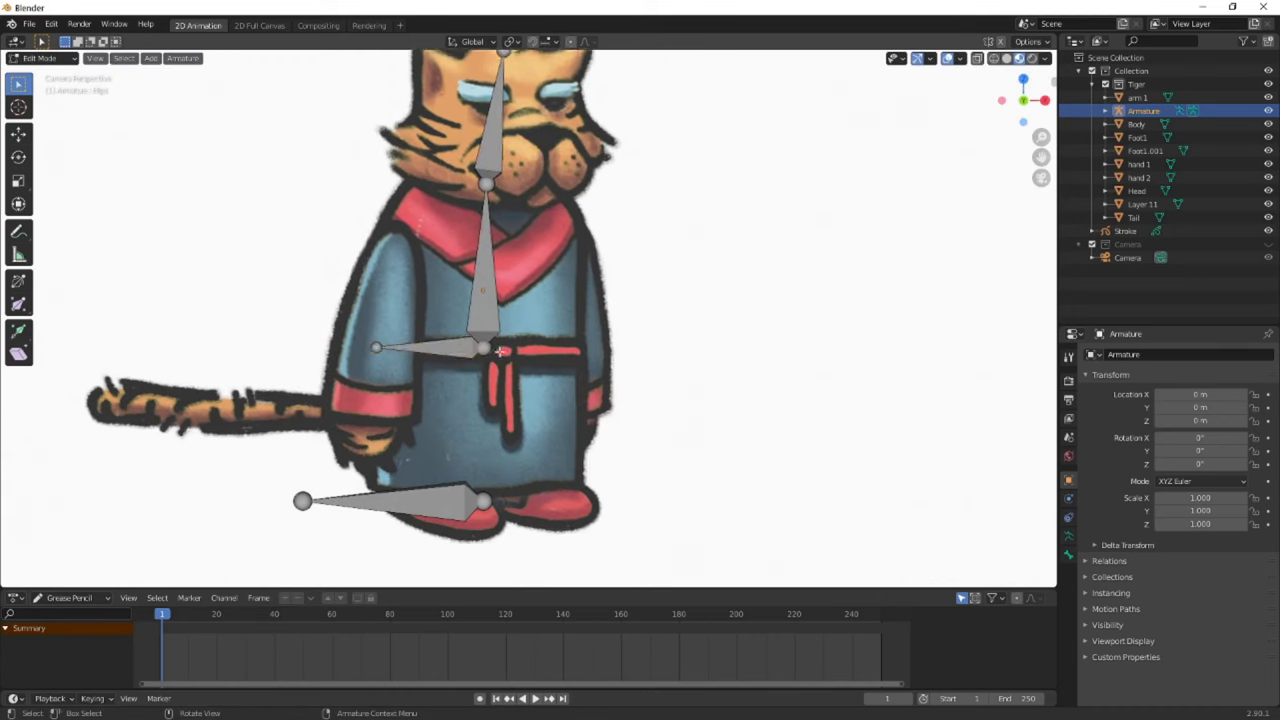
scroll(500, 300, "down", 2)
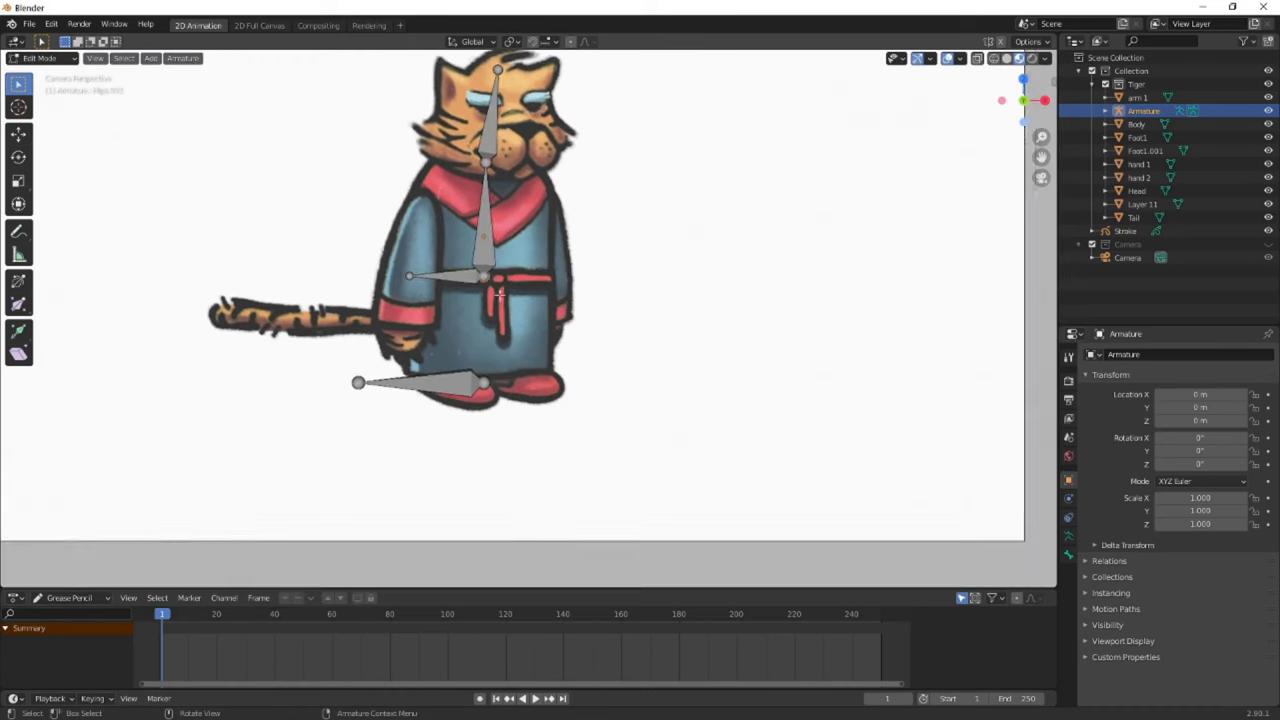
scroll(497, 292, "up", 3)
key("shift+e")
scroll(461, 272, "down", 1)
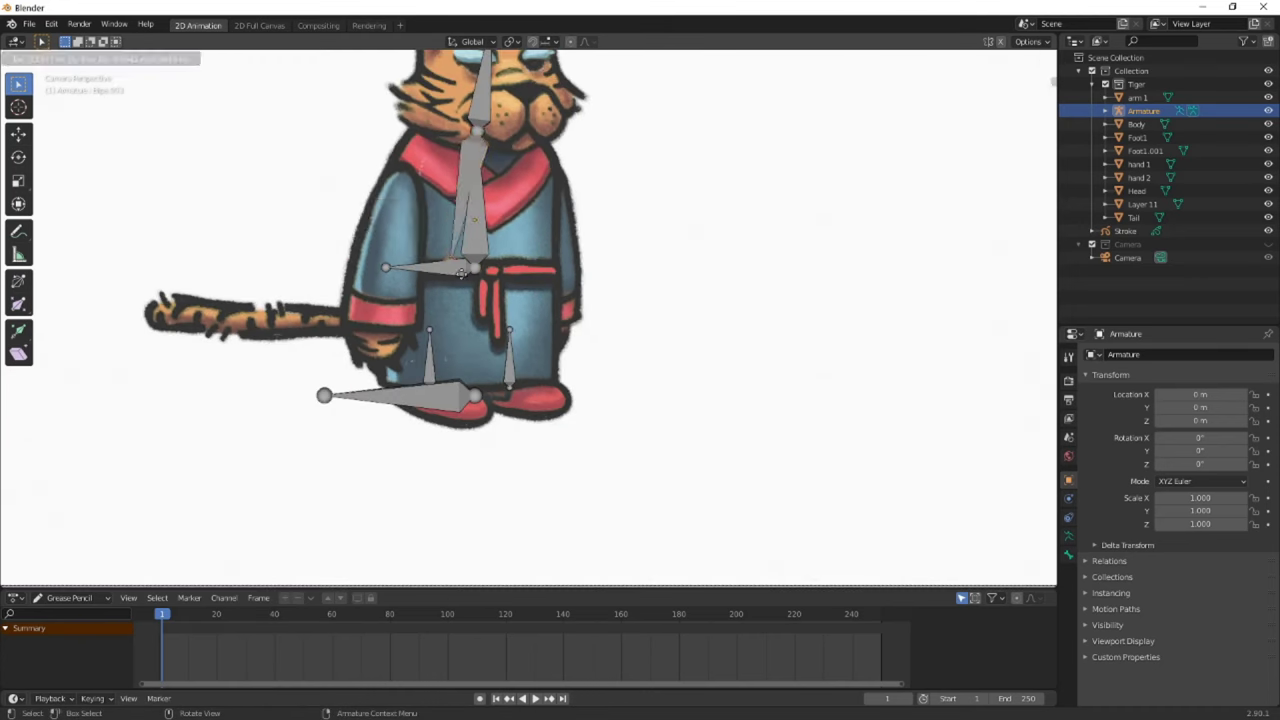
scroll(681, 252, "down", 3)
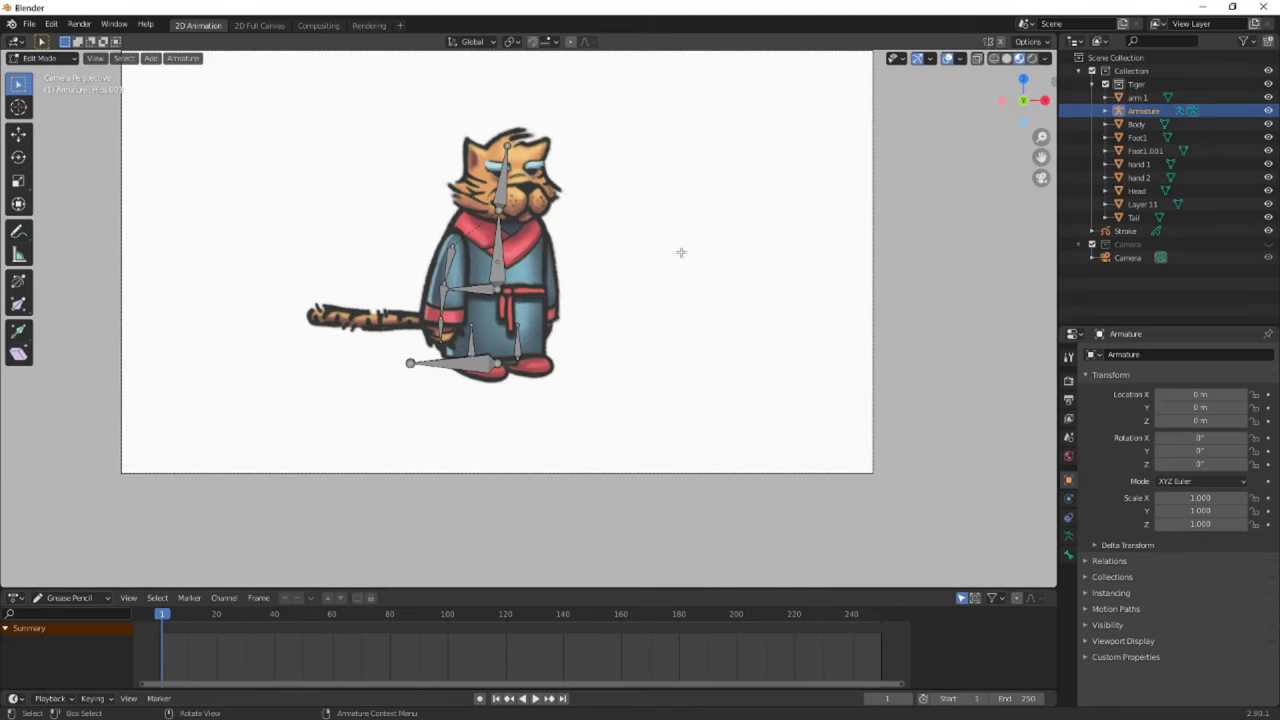
scroll(681, 252, "up", 4)
Extrude a new bone from the right leg bone and unhide the robe
key("e")
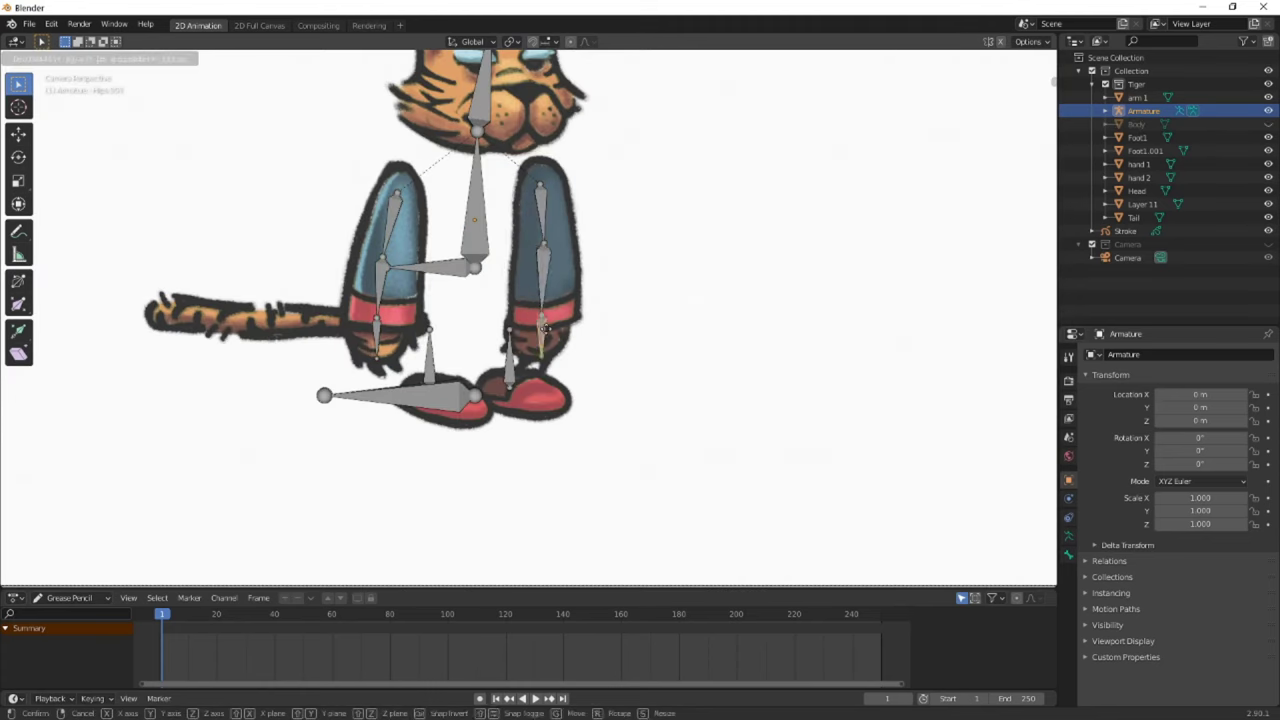
left_click(542, 328)
key("alt+h")
scroll(801, 349, "down", 2)
scroll(801, 349, "up", 4)
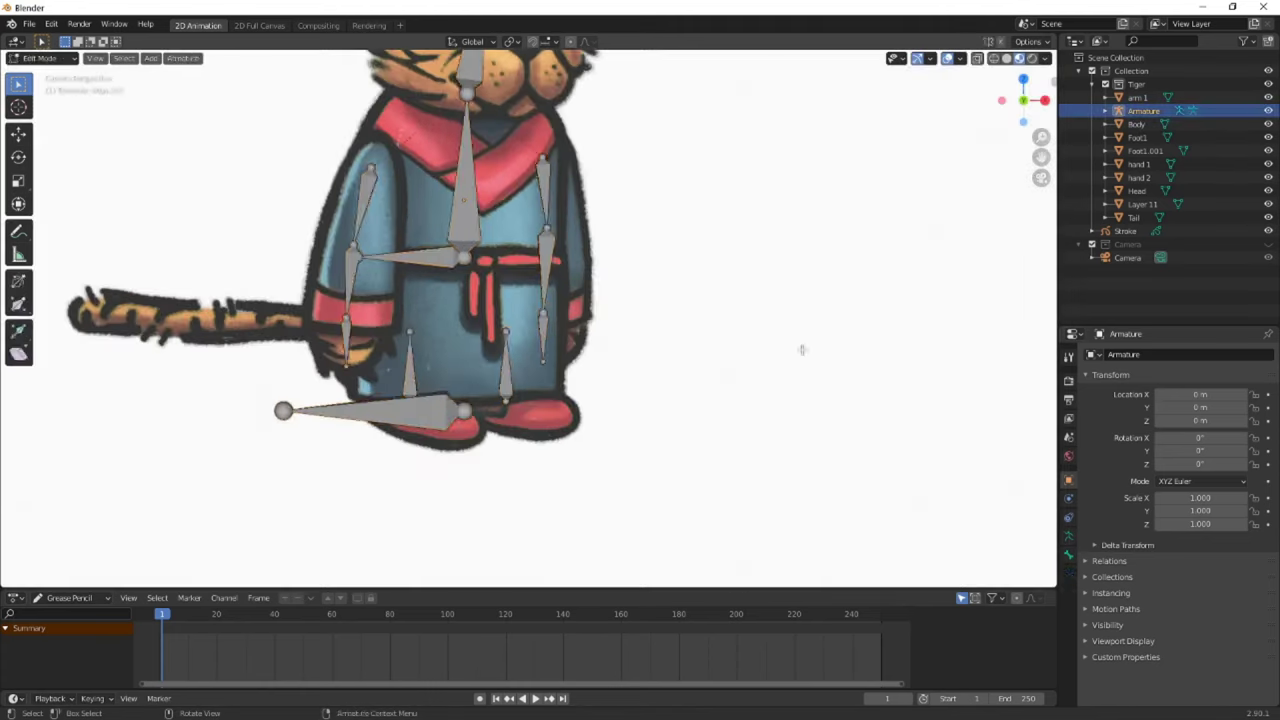
Set the armature's viewport display to B-Bone
left_click(1068, 536)
scroll(1170, 520, "down", 2)
left_click(1207, 550)
left_click(1175, 606)
key("ctrl+alt+s")
left_click(643, 334)
key("Tab")
scroll(519, 296, "down", 3)
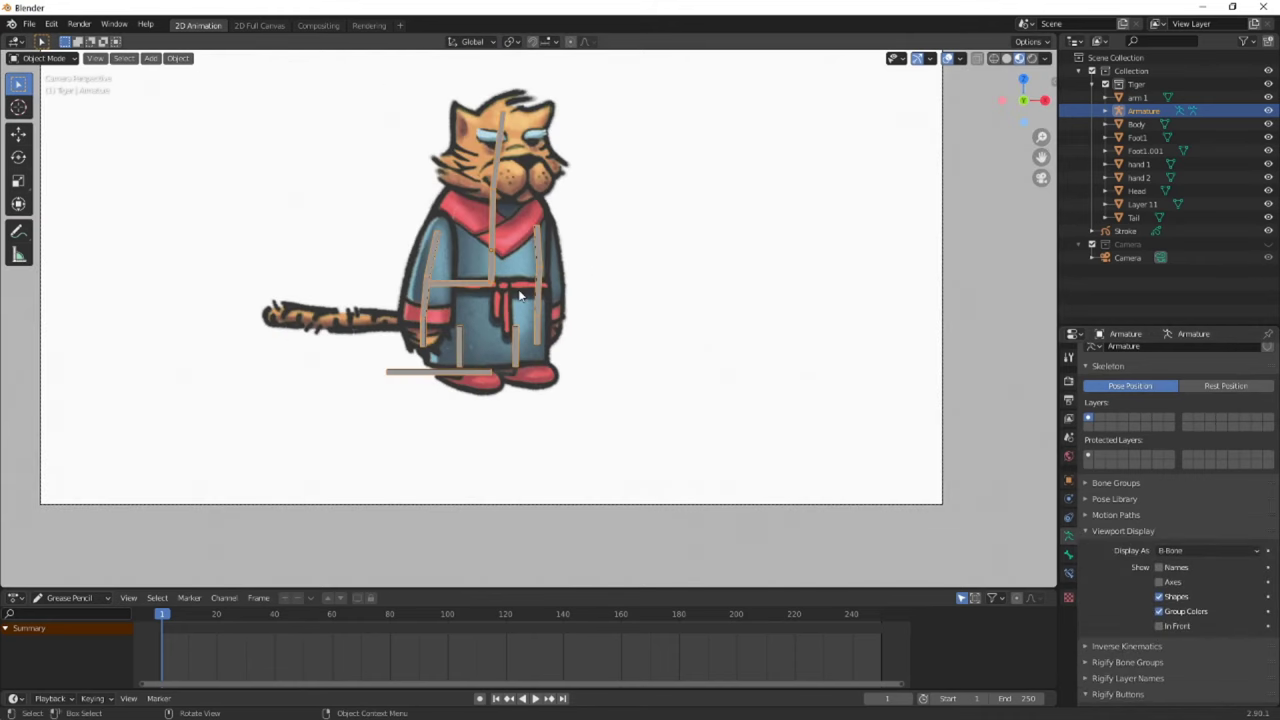
key("Tab")
scroll(519, 296, "up", 4)
scroll(450, 290, "down", 1)
Rename the right arm bones DEF_arm.R and DEF_hand.R
left_click(418, 289)
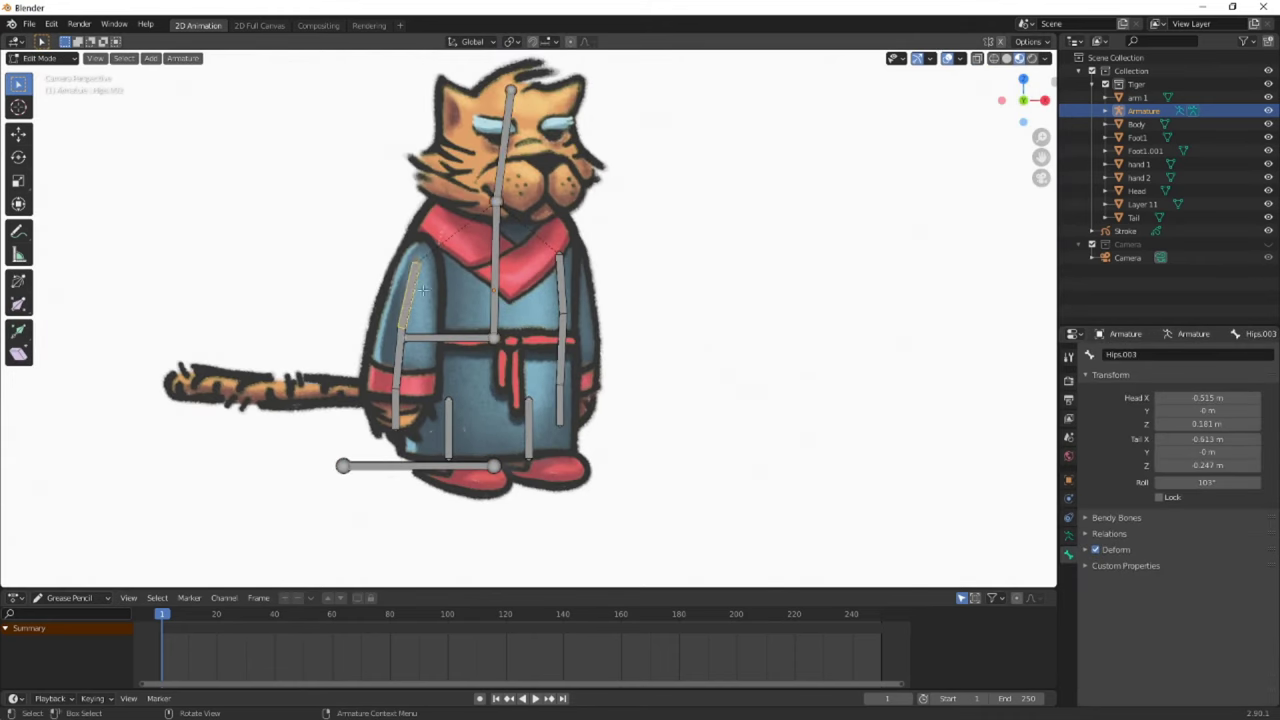
left_click(575, 338)
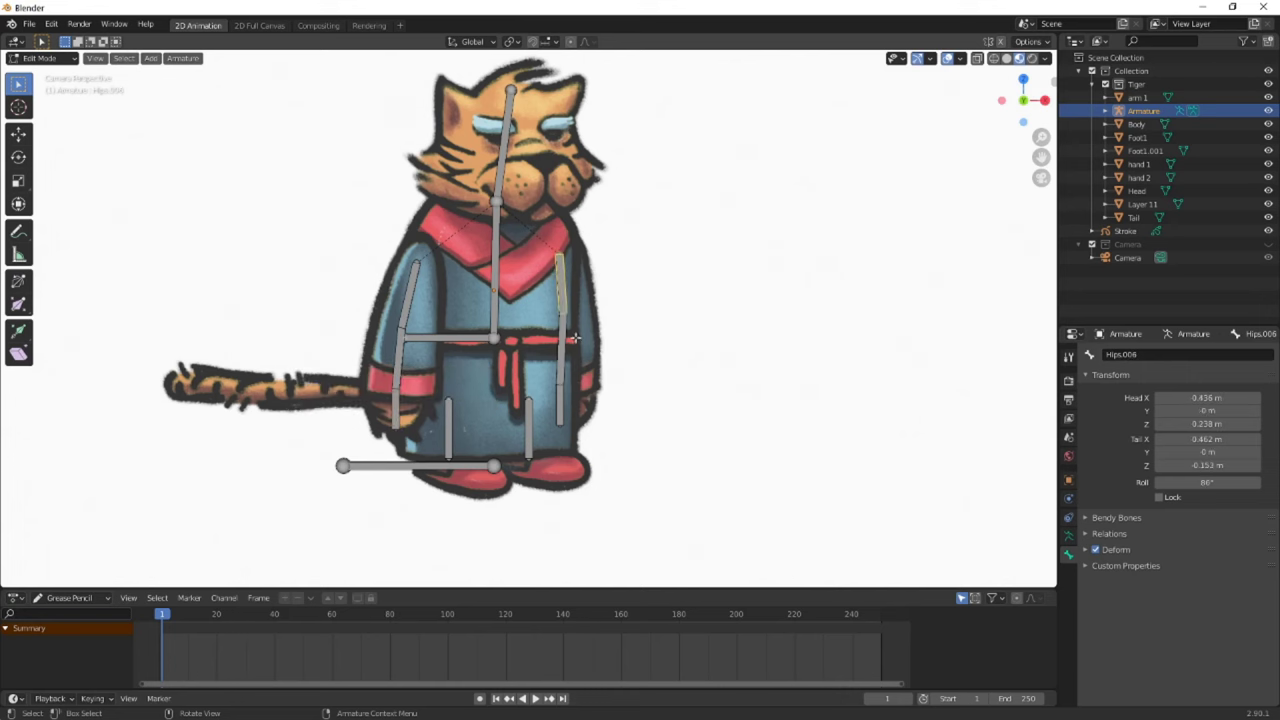
key("F2")
type("DEF_arm.R")
key("Return")
left_click(556, 412)
key("F2")
type("DEF_hand.R")
key("Return")
scroll(499, 408, "down", 2)
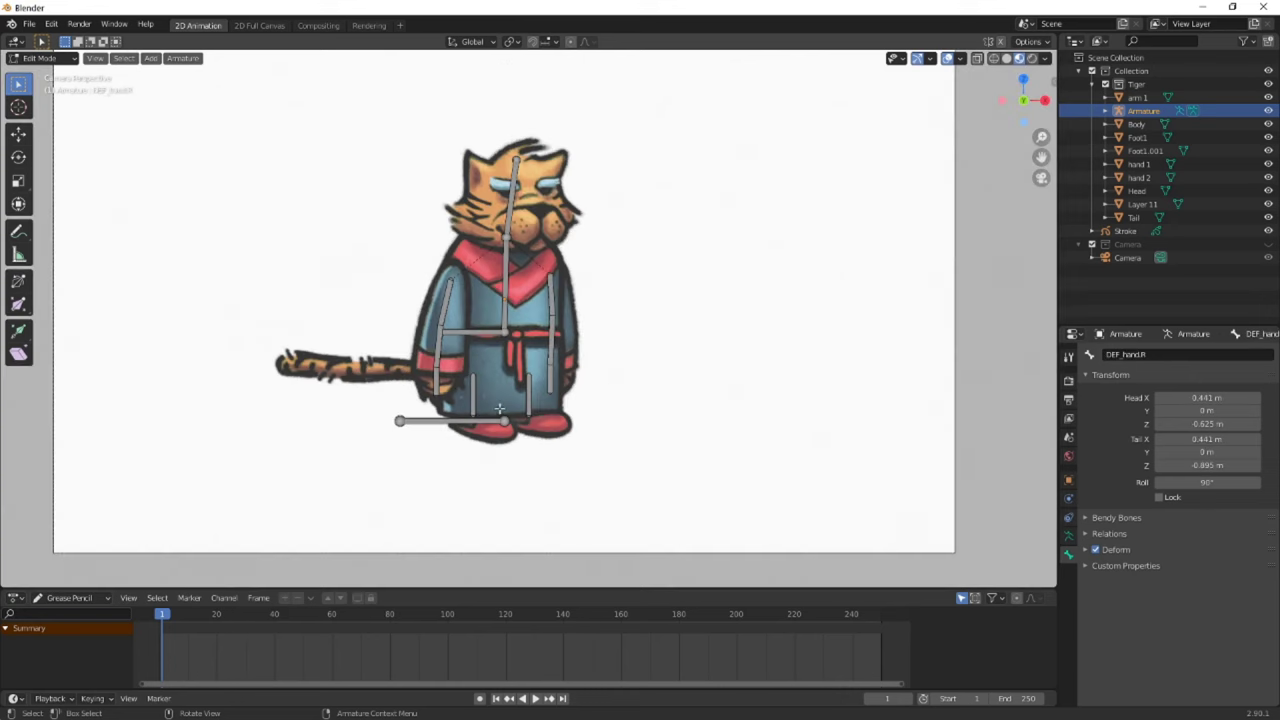
scroll(492, 405, "up", 5)
Subdivide a torso bone, duplicate it toward the robe, and name the skirt bone DEF_skirt
left_click(620, 380)
right_click(625, 385)
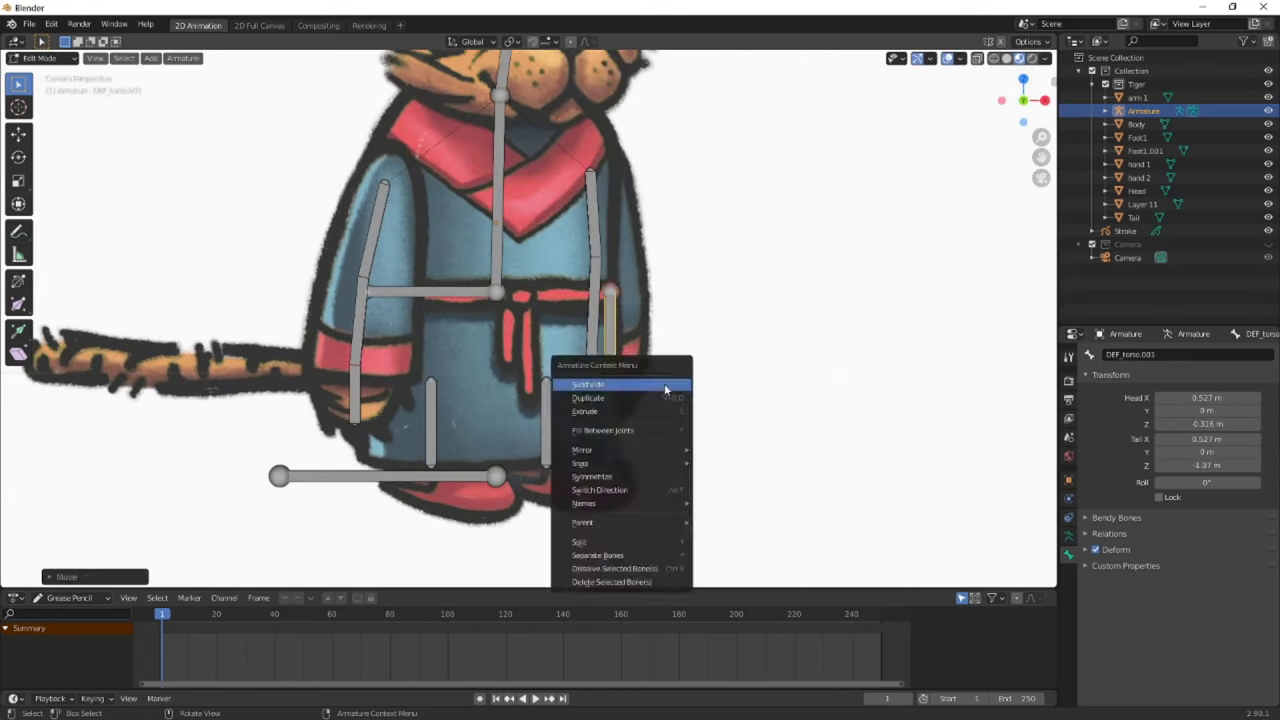
left_click(625, 386)
key("shift+d")
left_click(335, 355)
key("F2")
key("Return")
left_click(340, 394)
key("F2")
type("DEF")
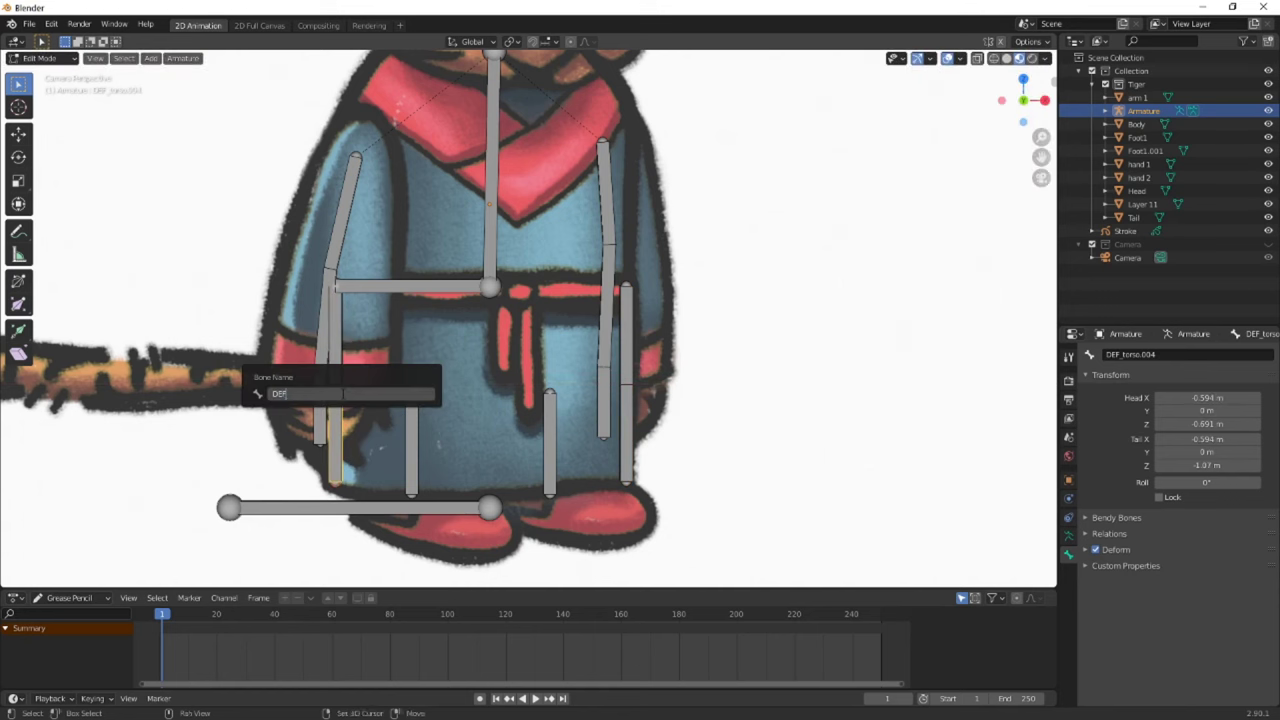
type("_skirt")
key("Return")
Rename the right skirt bone DEF_skirt2.R, then return to editing the armature's bones
left_click(625, 390)
left_click(1130, 354)
type("DEF_skirt2.R")
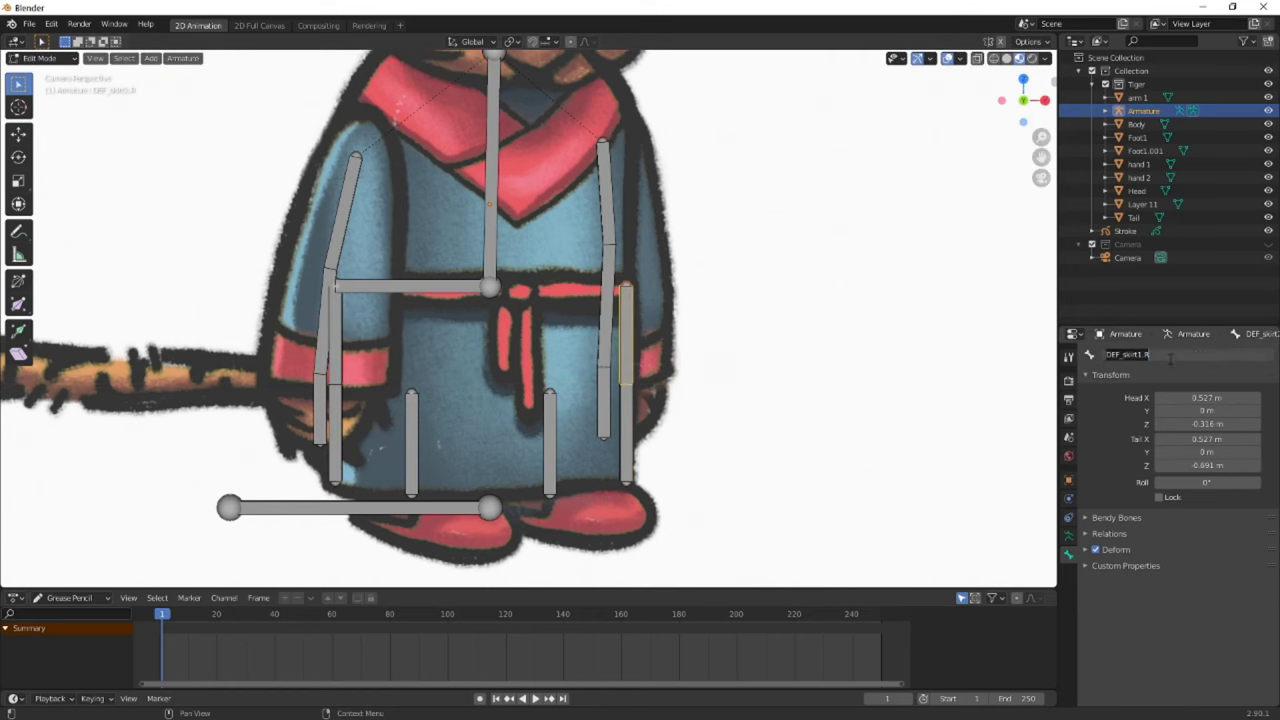
key("Return")
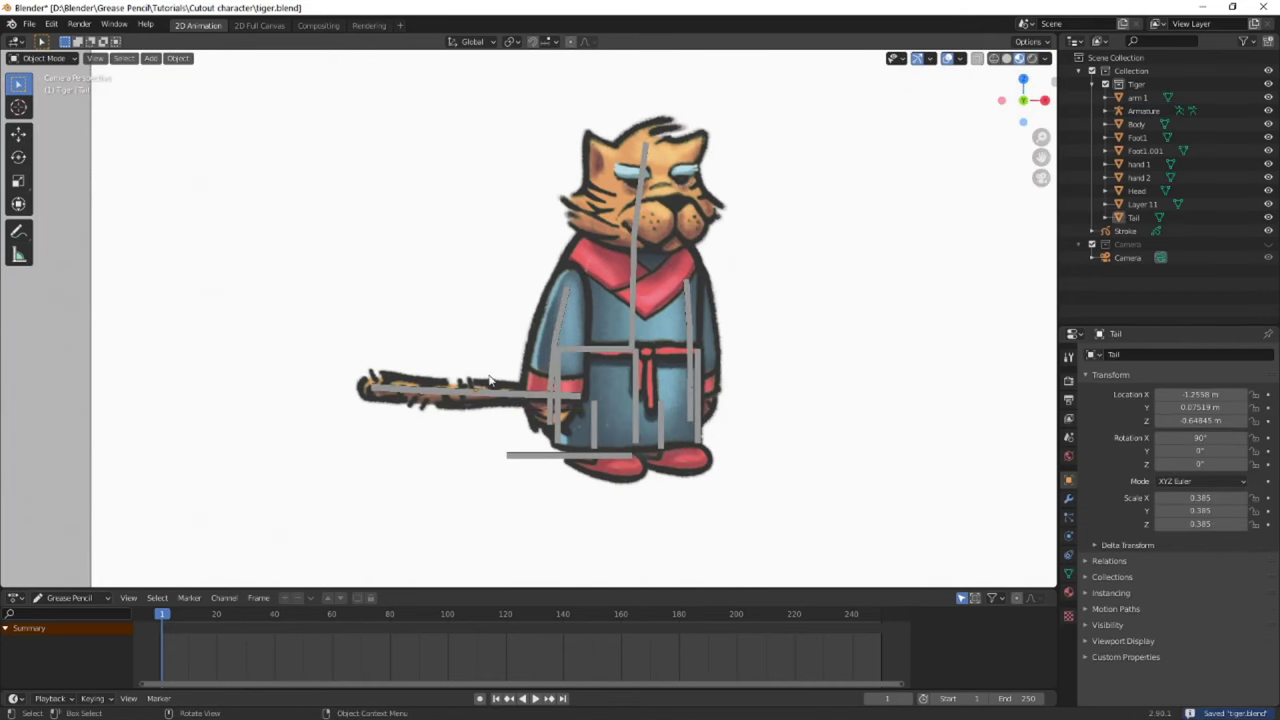
left_click(490, 380)
key("Tab")
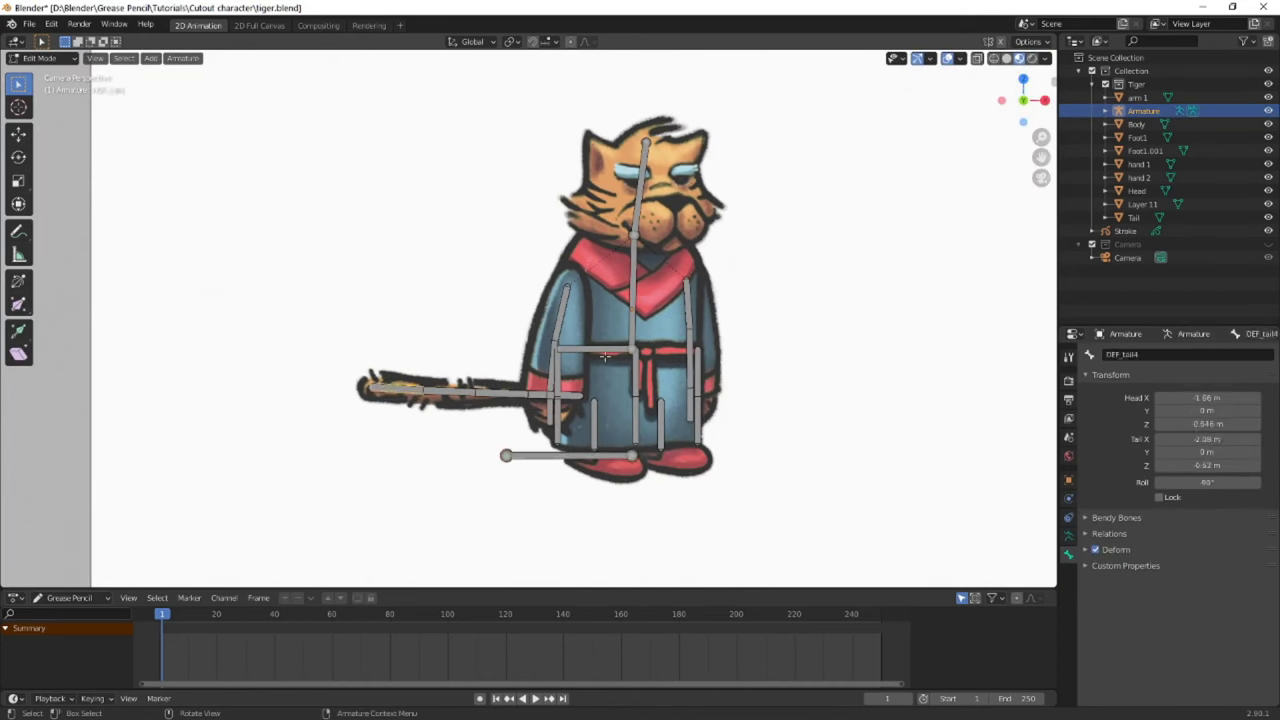
key("alt+p")
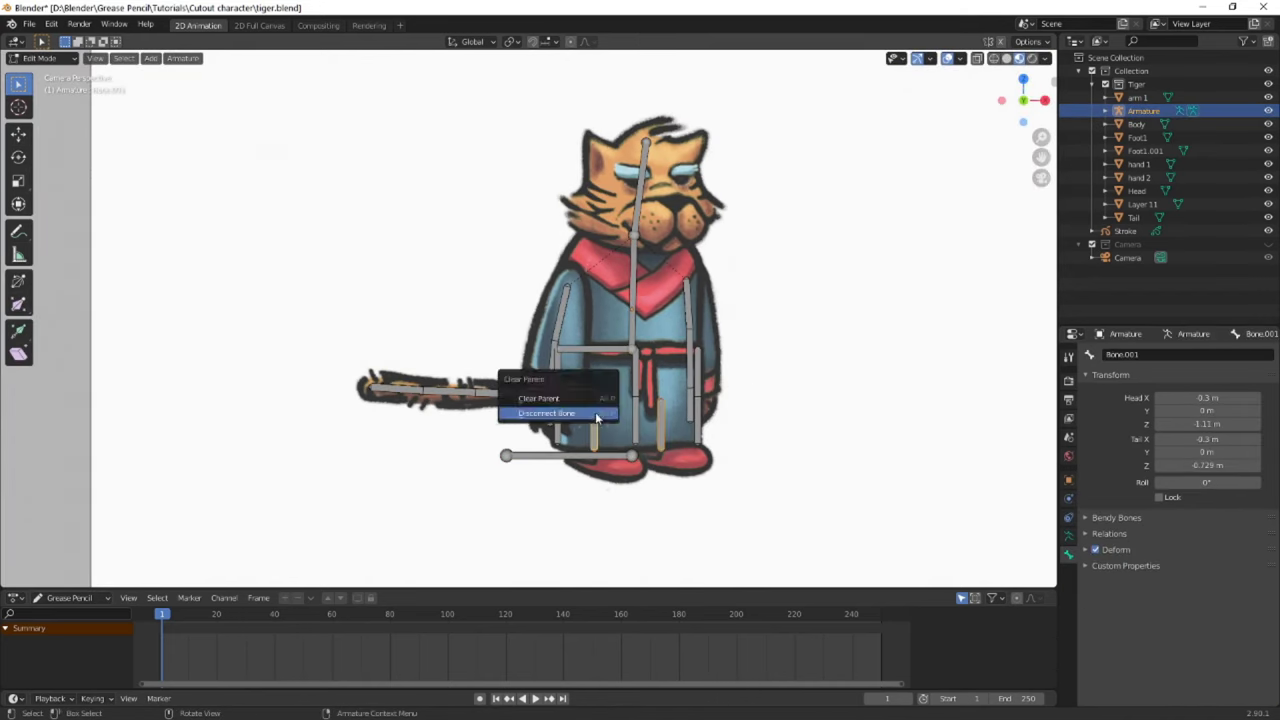
Cut a grid of six vertical and six horizontal edge loops into the head mesh
left_click(596, 413)
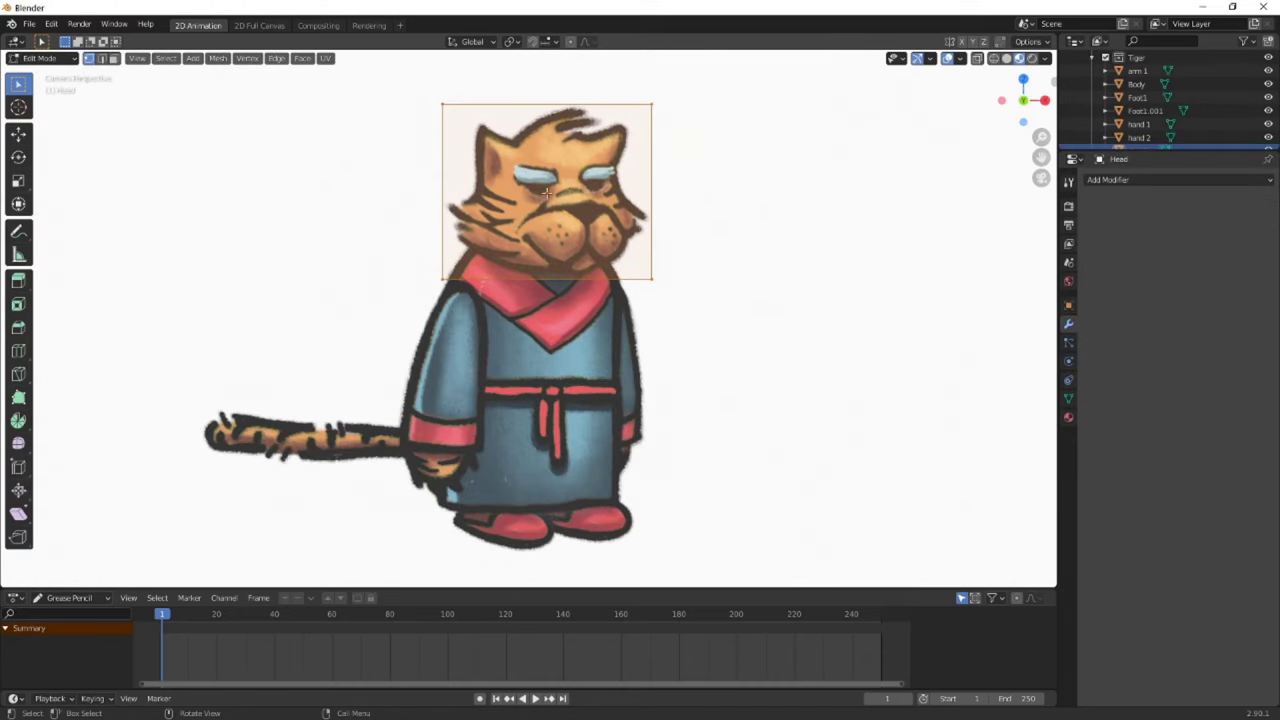
key("ctrl+r")
scroll(546, 192, "up", 5)
left_click(652, 165)
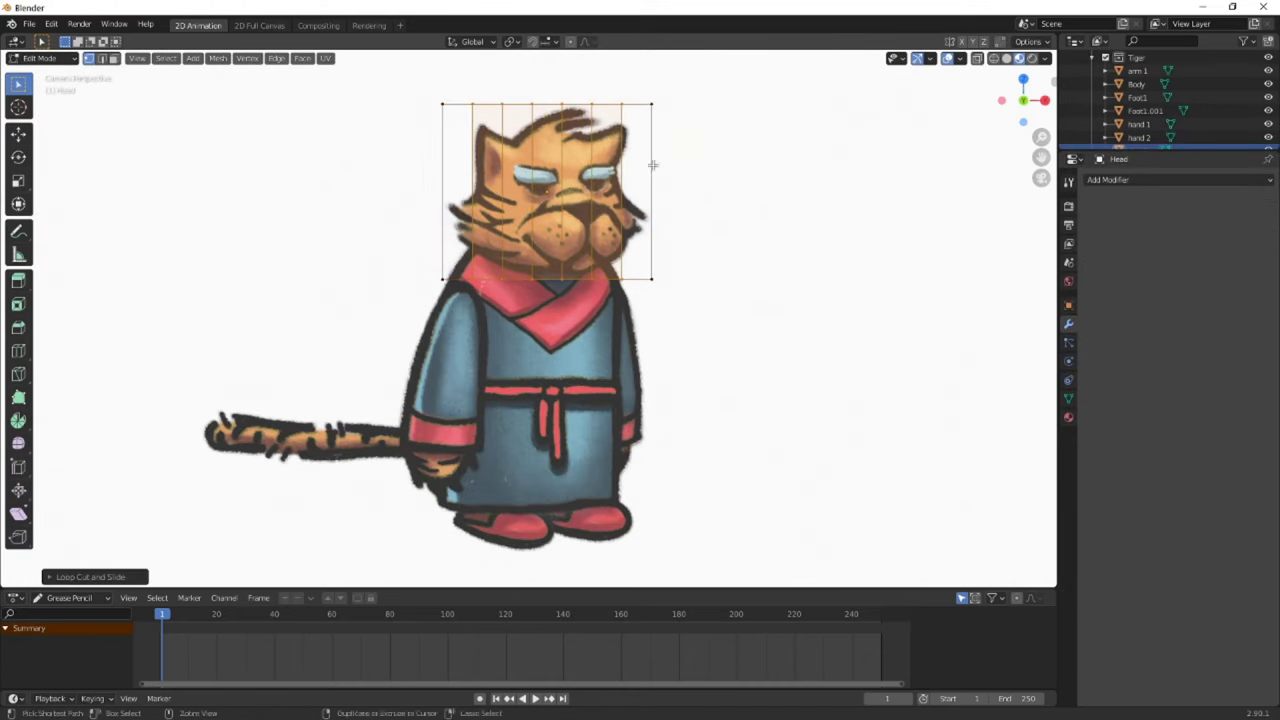
key("ctrl+r")
scroll(640, 180, "up", 5)
left_click(638, 180)
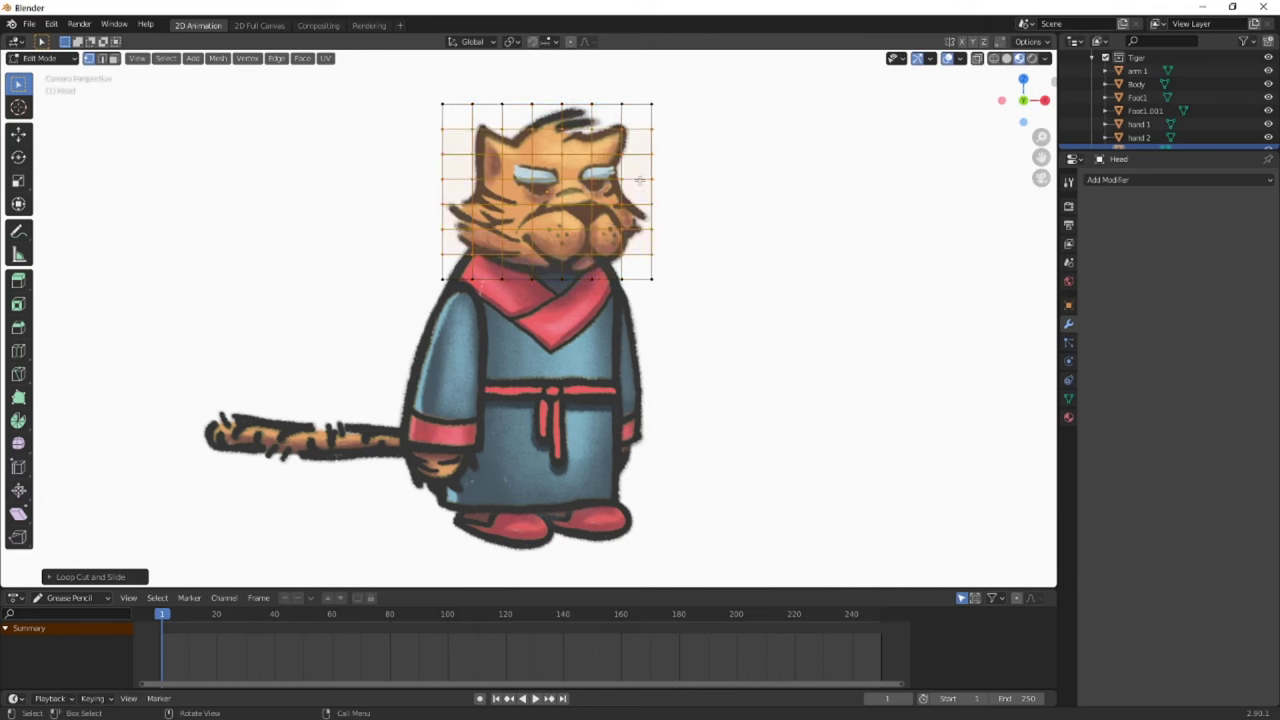
scroll(638, 180, "down", 1)
key("alt+a")
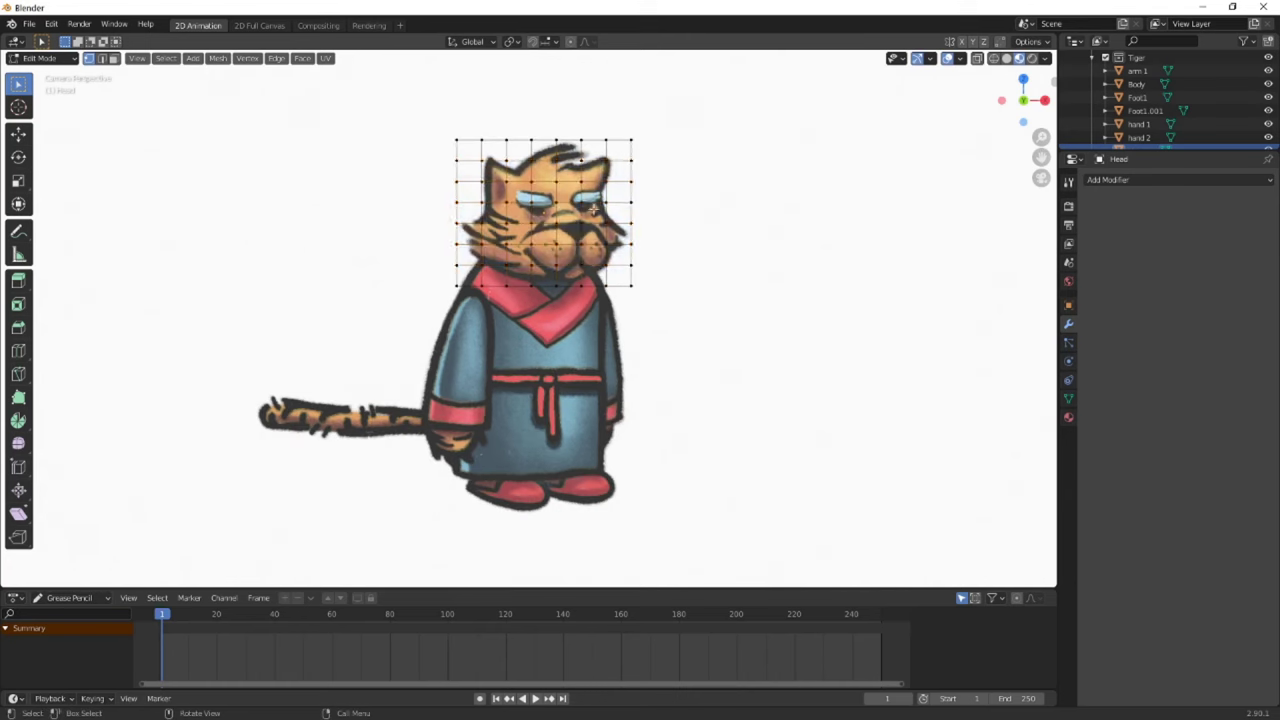
key("Tab")
Add seven evenly spaced loop cuts across the arm 1 mesh
left_click(452, 361)
key("Tab")
key("ctrl+r")
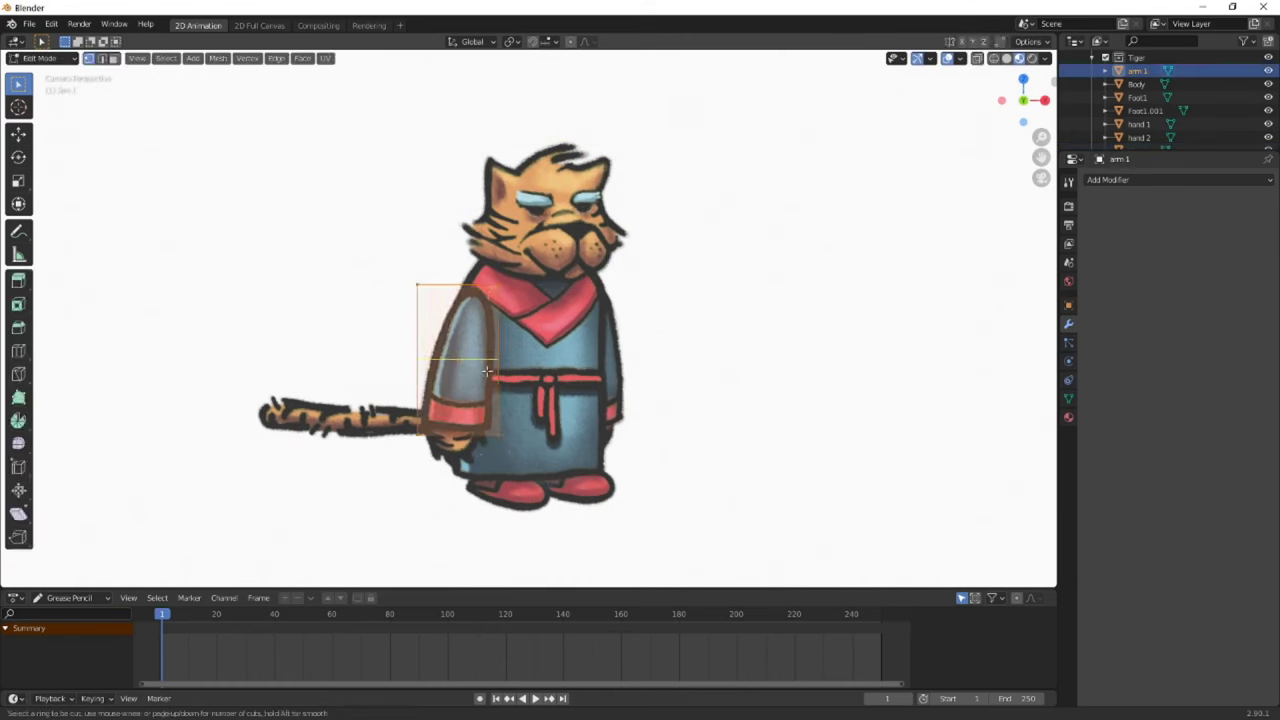
scroll(491, 370, "up", 6)
left_click(491, 370)
right_click(491, 370)
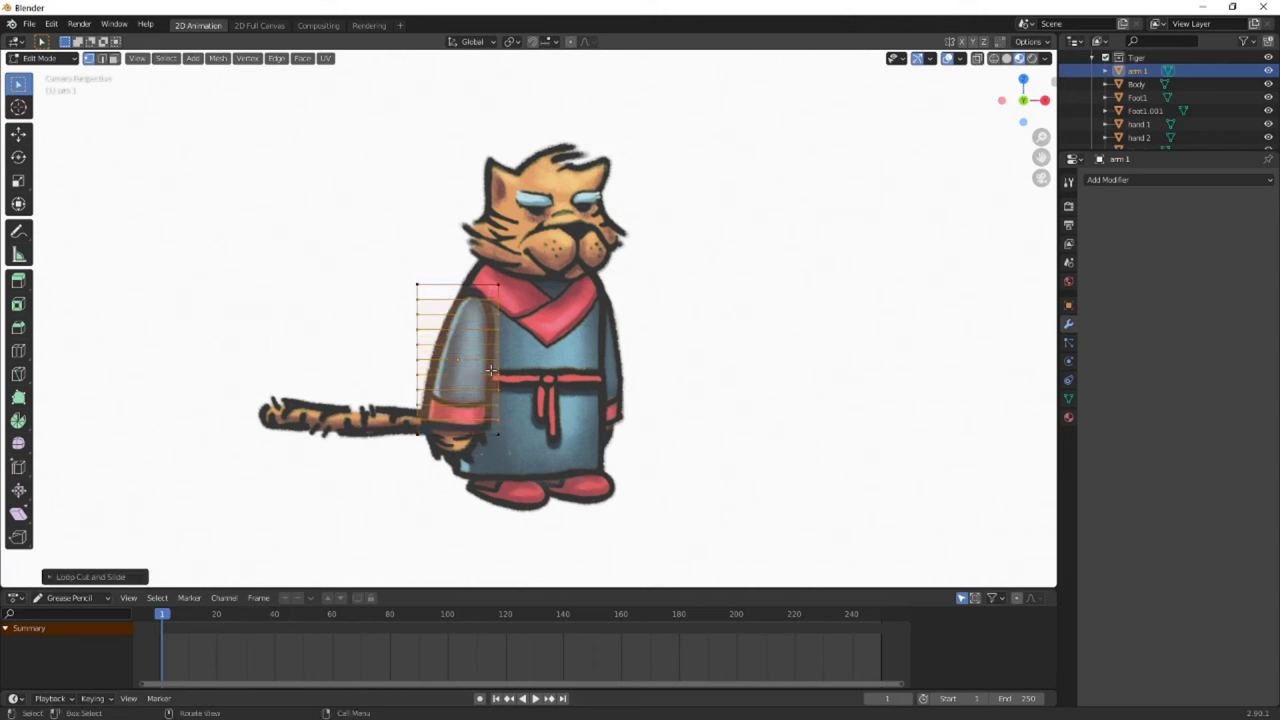
key("Tab")
Add evenly spaced loop cuts across the Layer 11 robe piece
left_click(621, 372)
key("Tab")
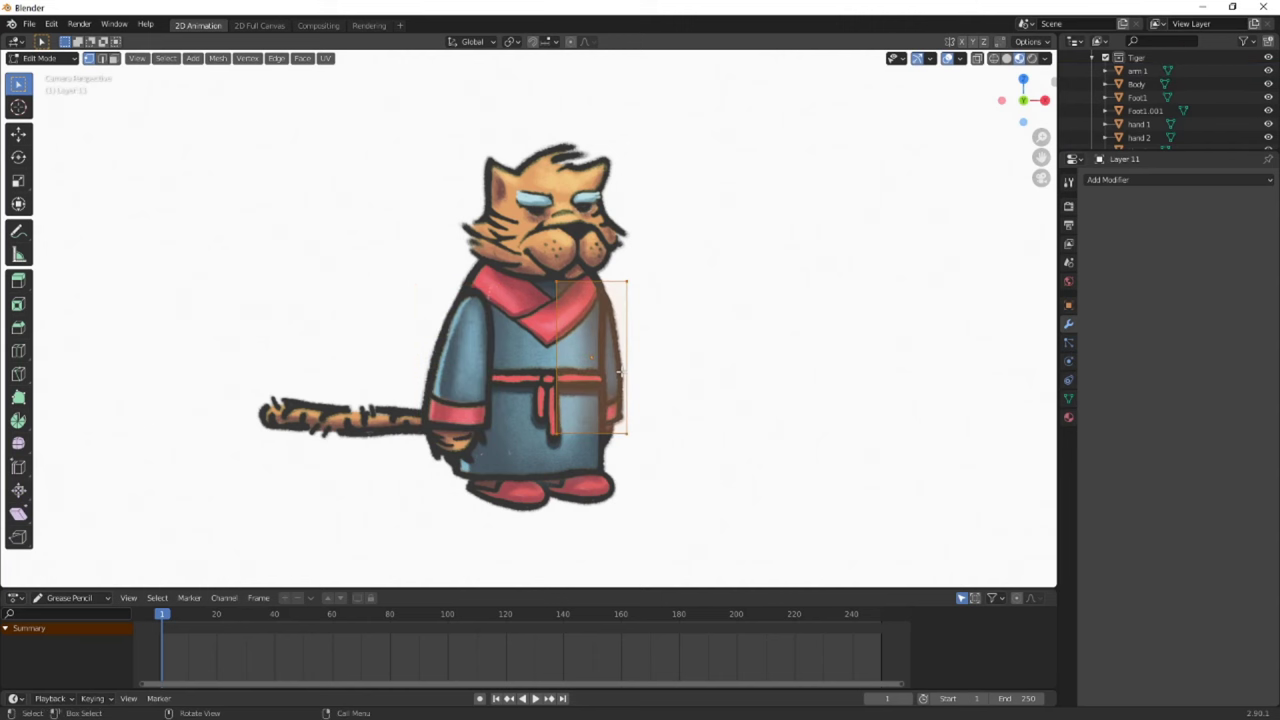
key("ctrl+r")
scroll(621, 370, "up", 6)
left_click(621, 370)
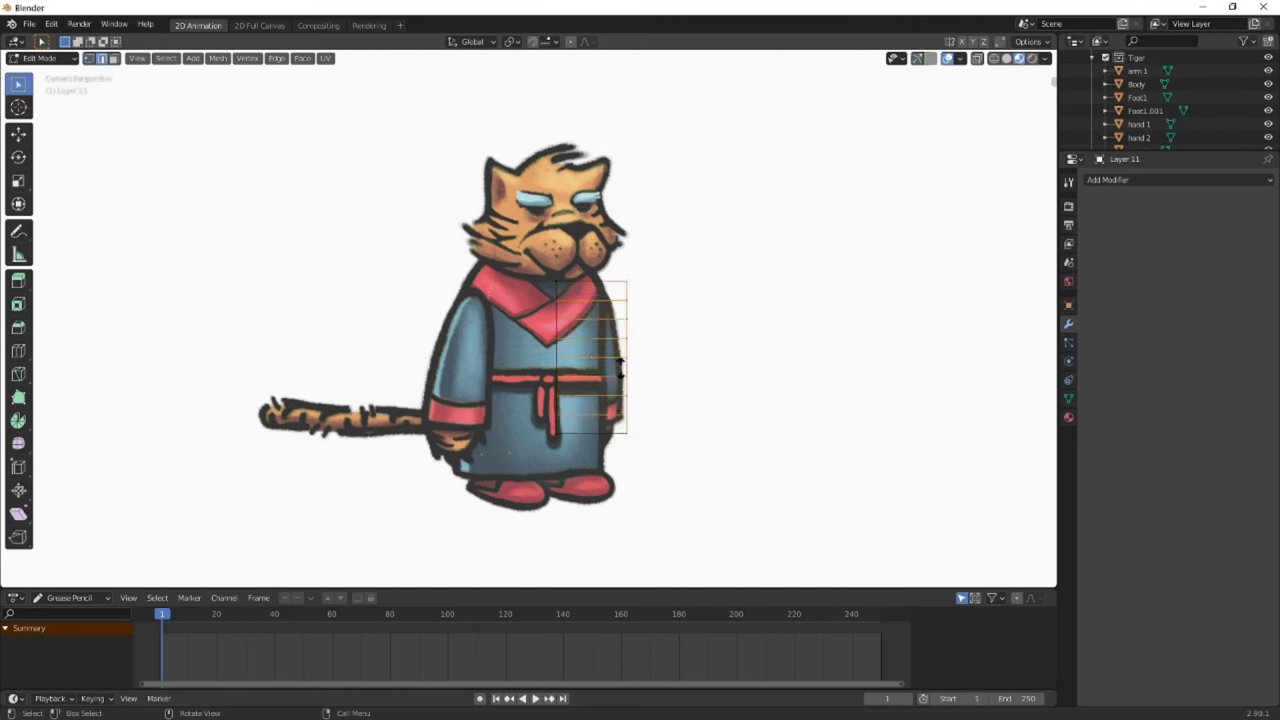
right_click(621, 370)
key("Tab")
Add two evenly spaced loop cuts to Foot1, then check the other foot, Foot1.001
key("Tab")
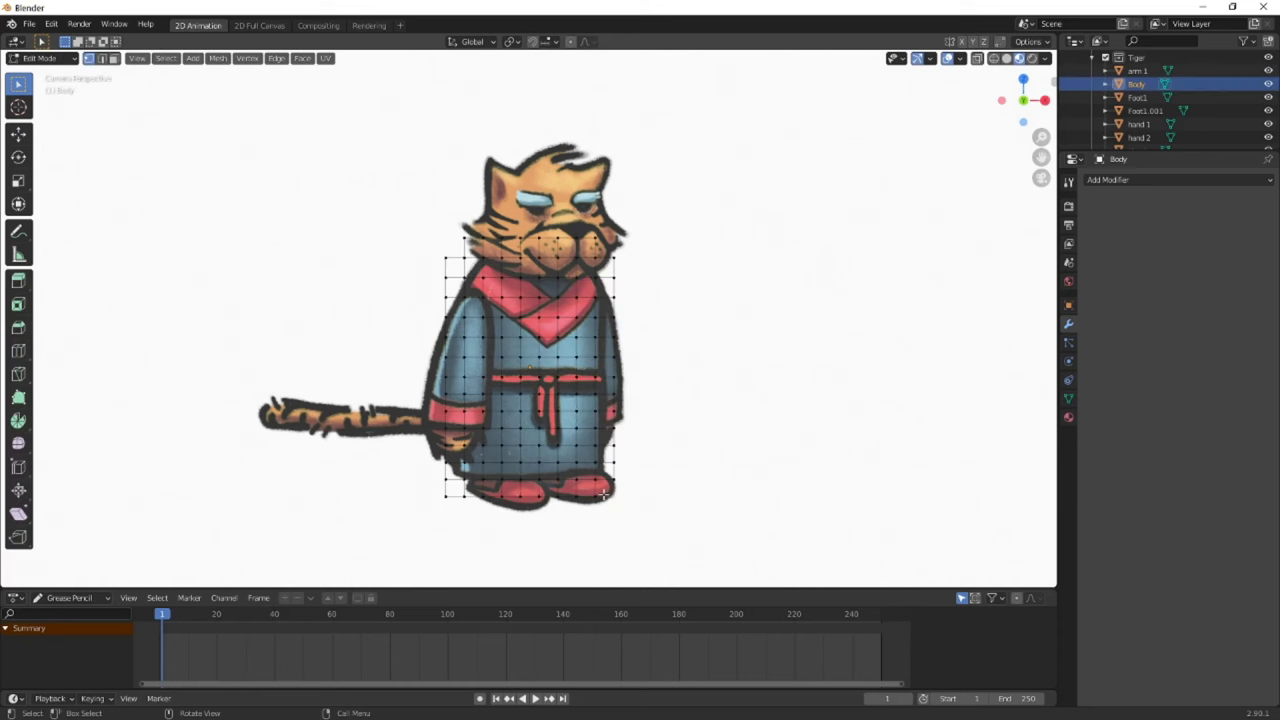
key("Tab")
left_click(580, 479)
left_click(579, 477)
key("Tab")
key("ctrl+r")
scroll(581, 468, "up", 1)
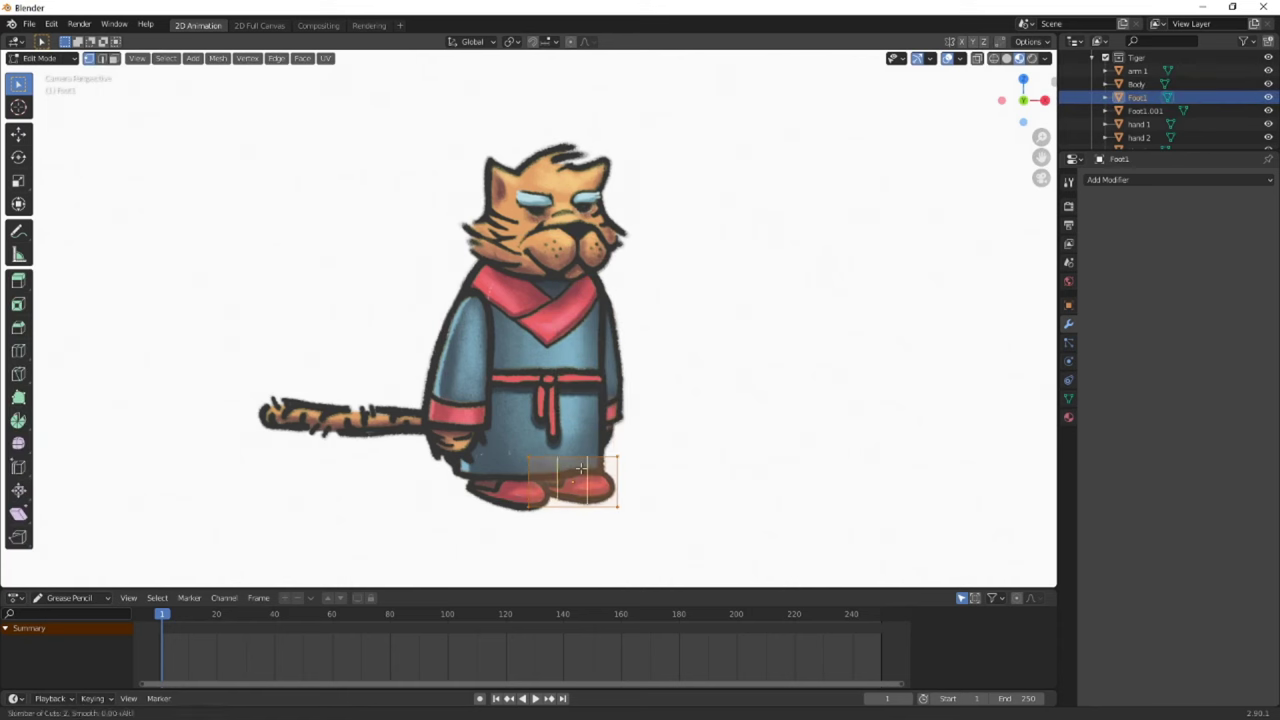
left_click(585, 468)
right_click(585, 468)
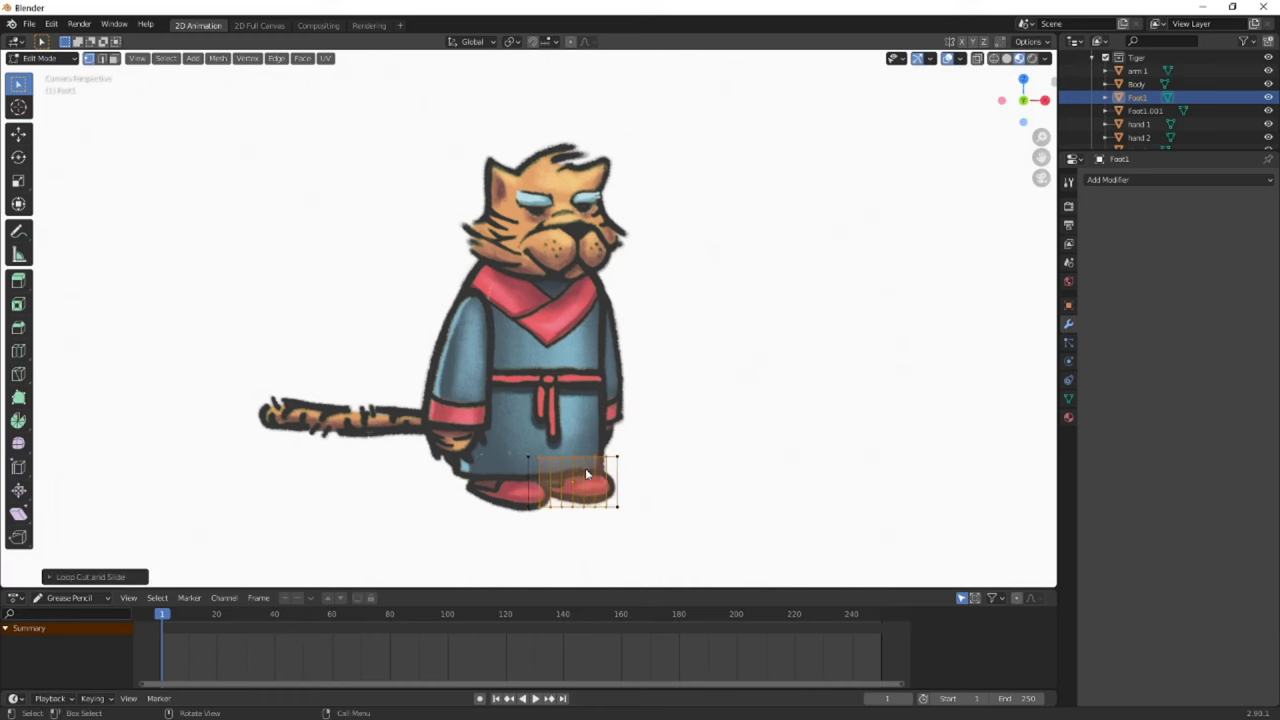
key("Tab")
left_click(517, 480)
key("Tab")
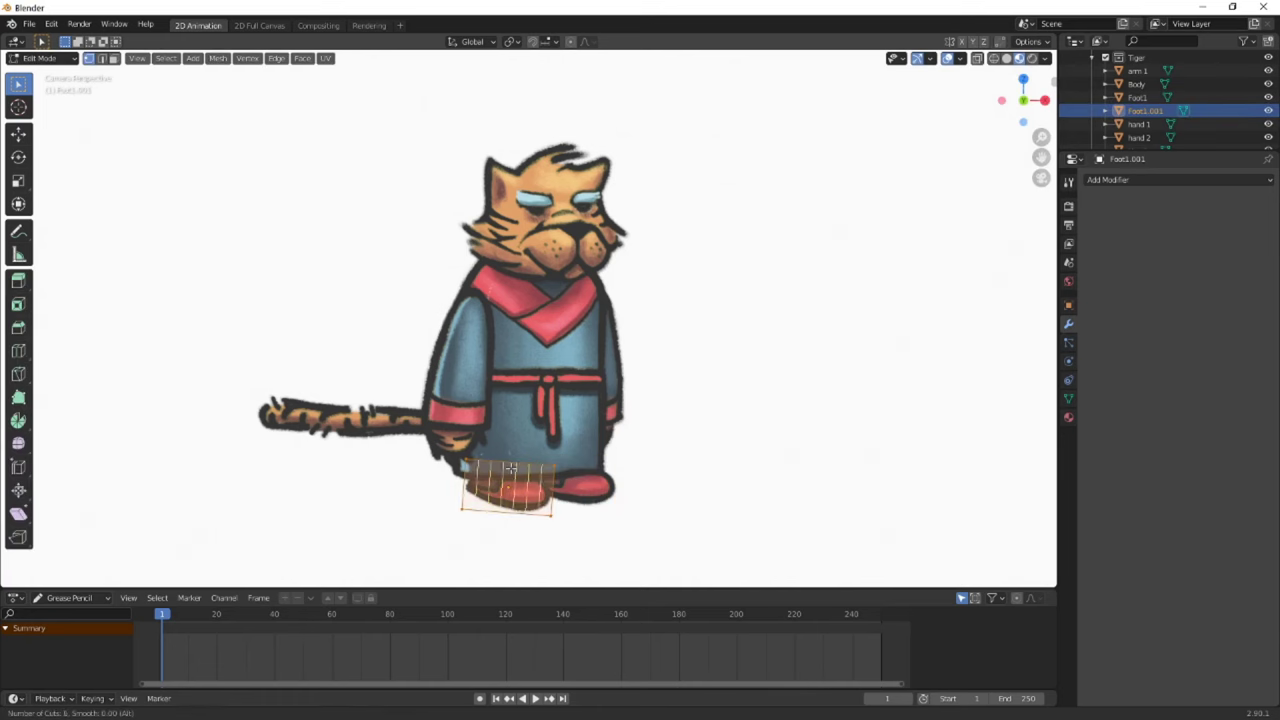
key("Tab")
Add many evenly spaced loop cuts along the tail mesh
left_click(390, 425)
key("Tab")
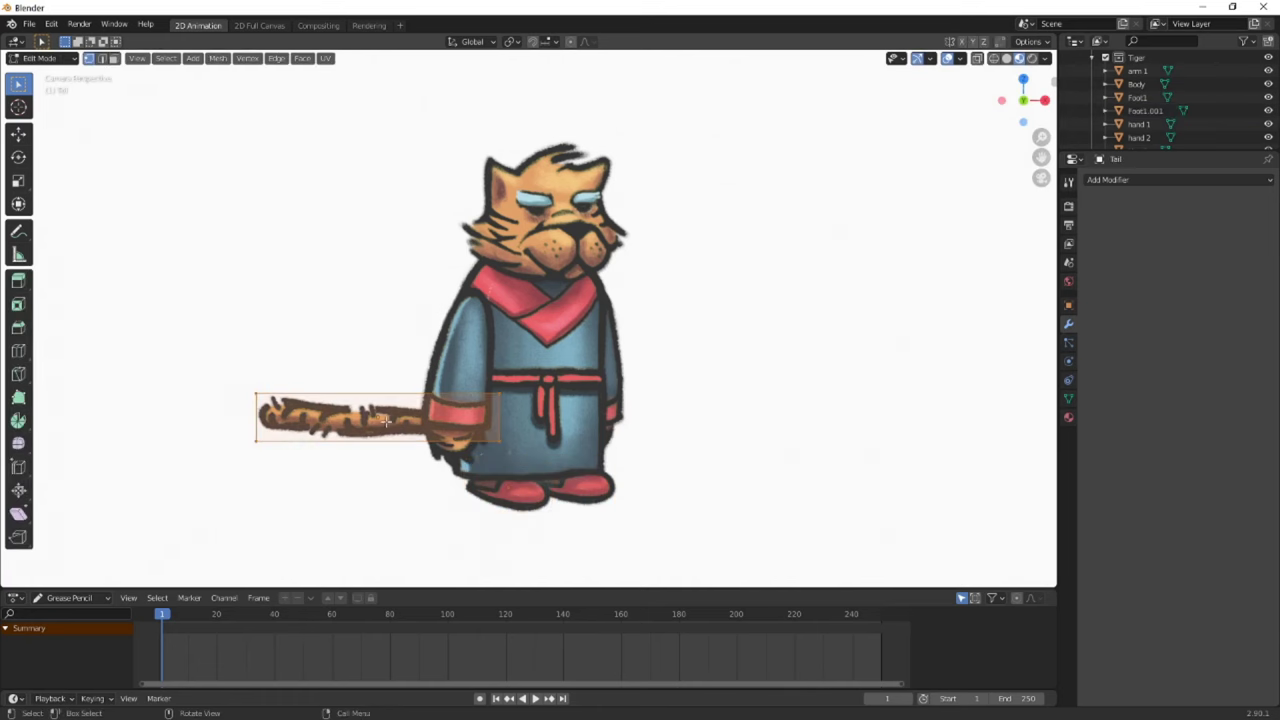
key("ctrl+r")
scroll(380, 410, "up", 20)
left_click(378, 408)
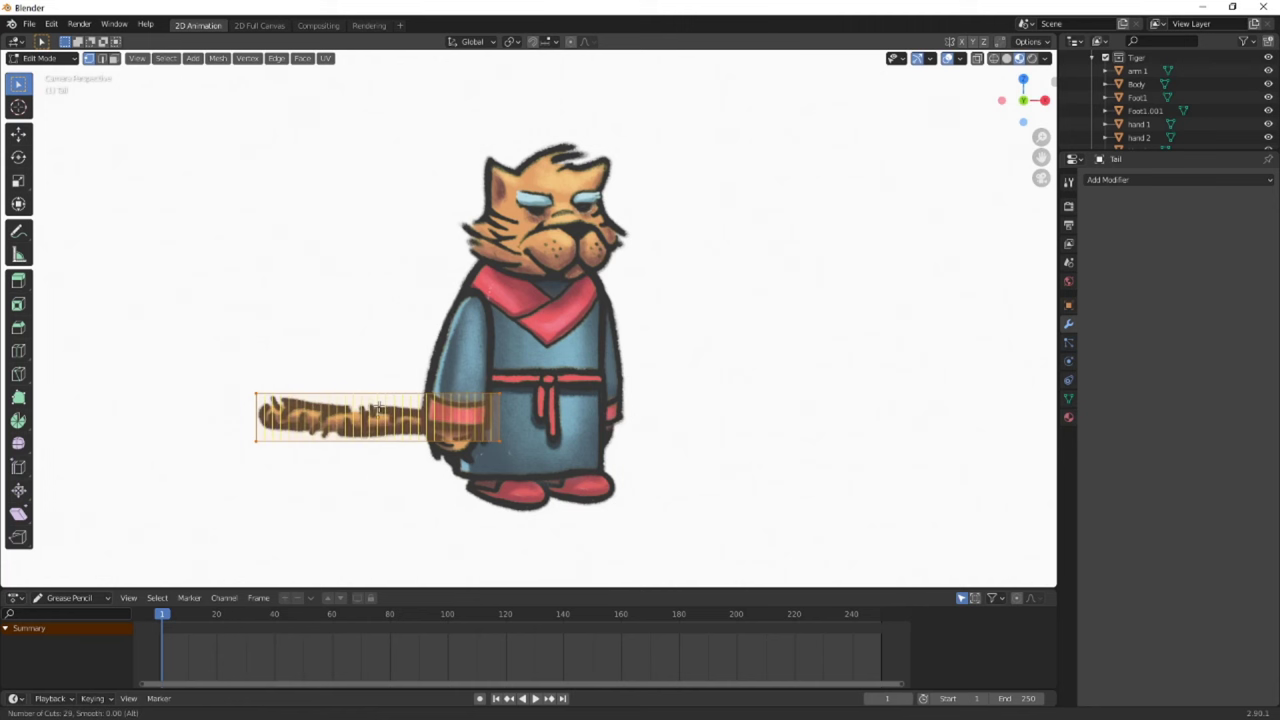
right_click(378, 408)
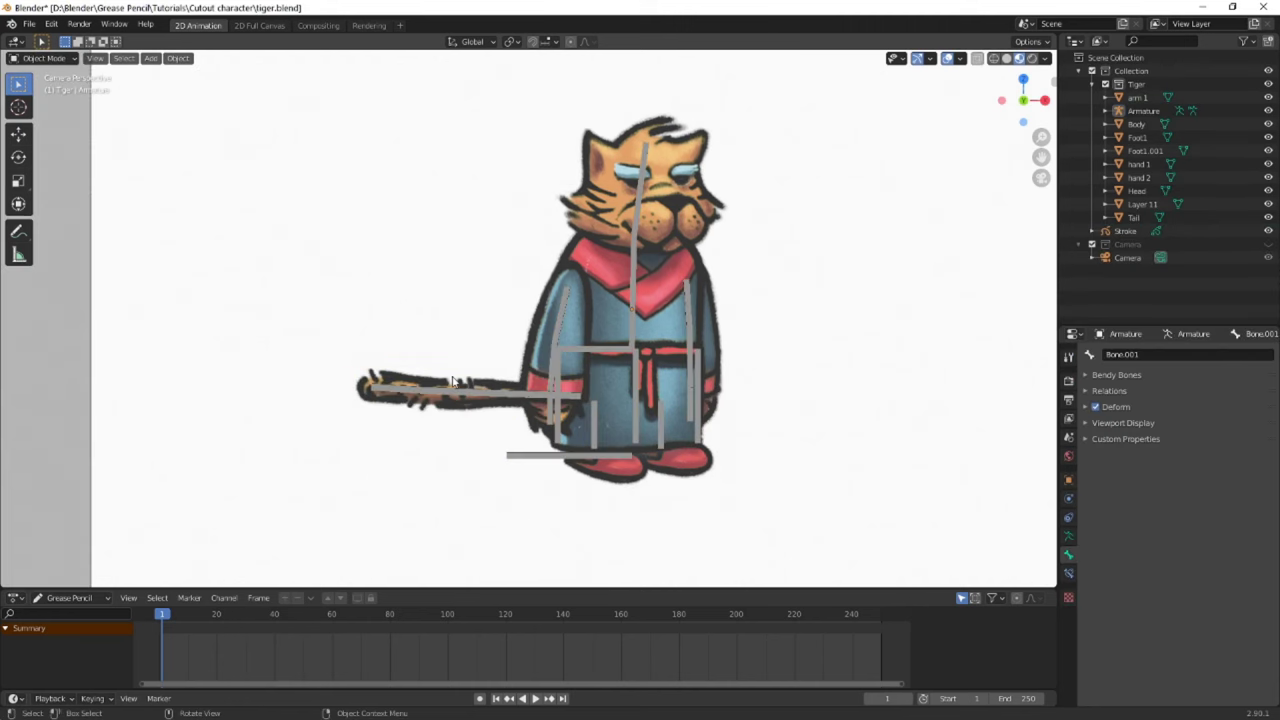
Give the tail object an Armature modifier targeting the Armature
left_click(455, 382)
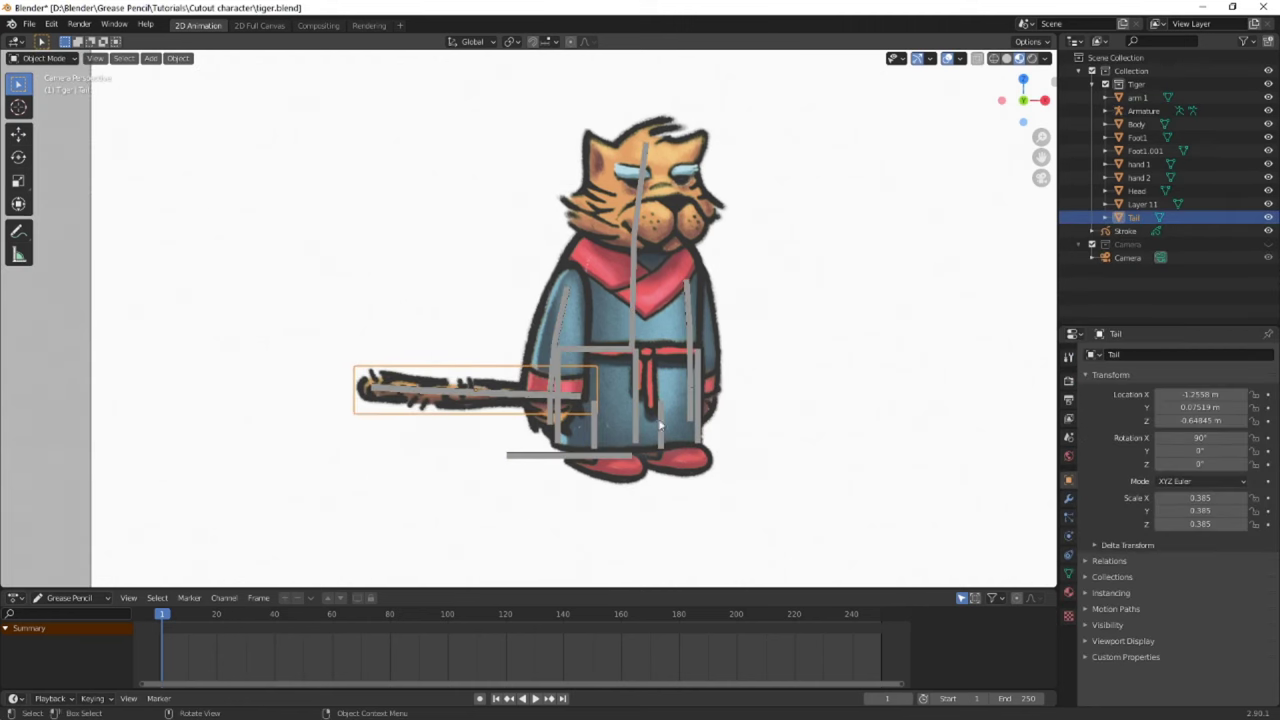
left_click(1068, 498)
left_click(1108, 355)
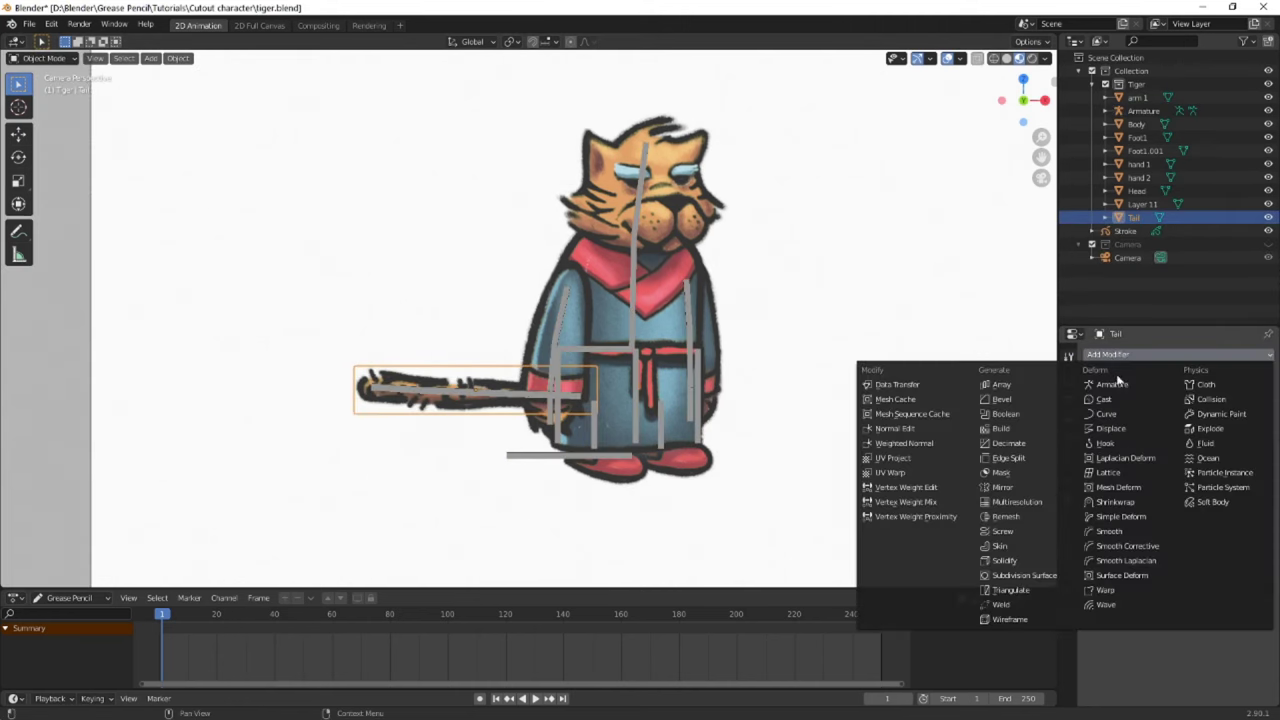
left_click(1120, 383)
left_click(1172, 397)
left_click(1172, 416)
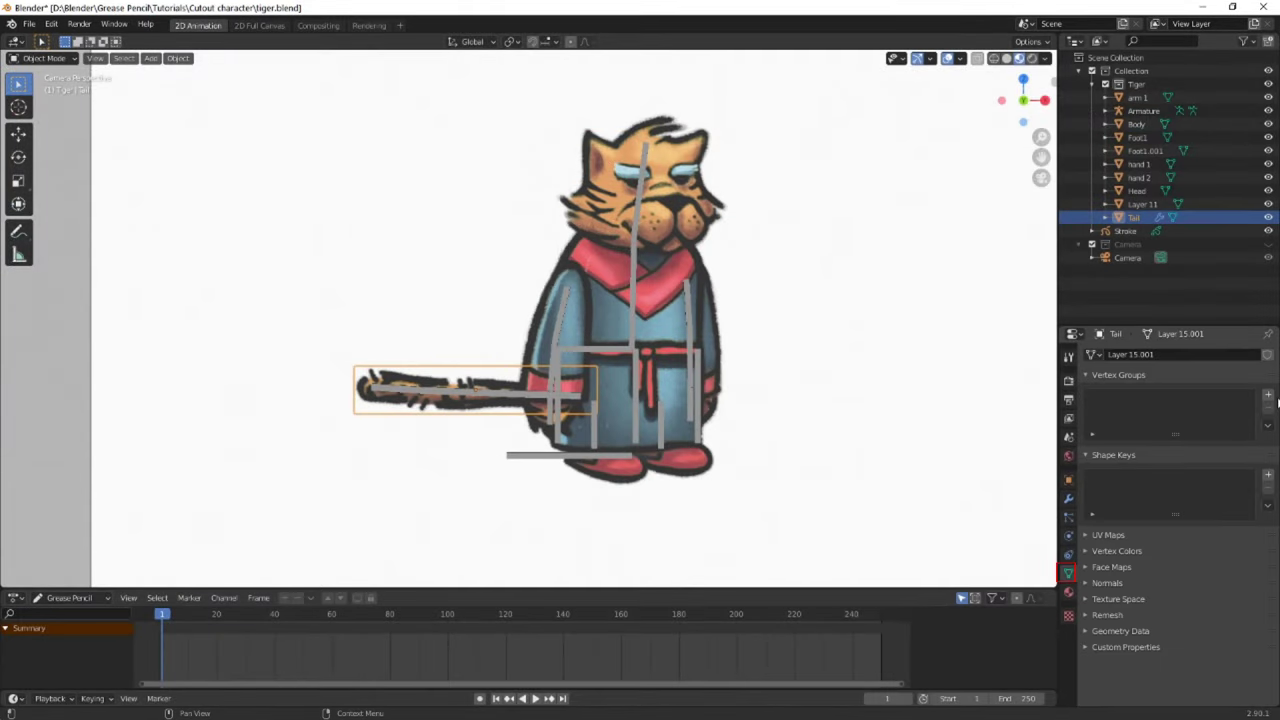
Add the tail's four vertex groups, DEF_tail1 through DEF_tail4
left_click(1268, 395)
double_click(1150, 397)
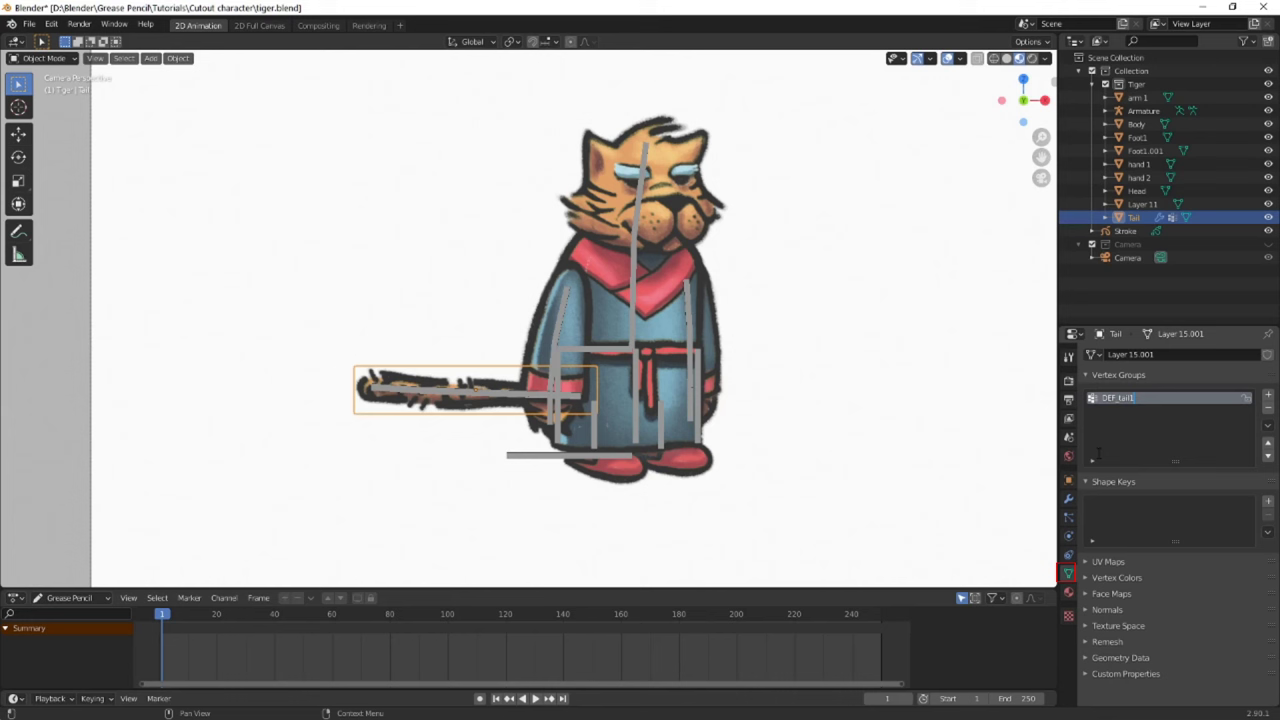
left_click(1268, 395)
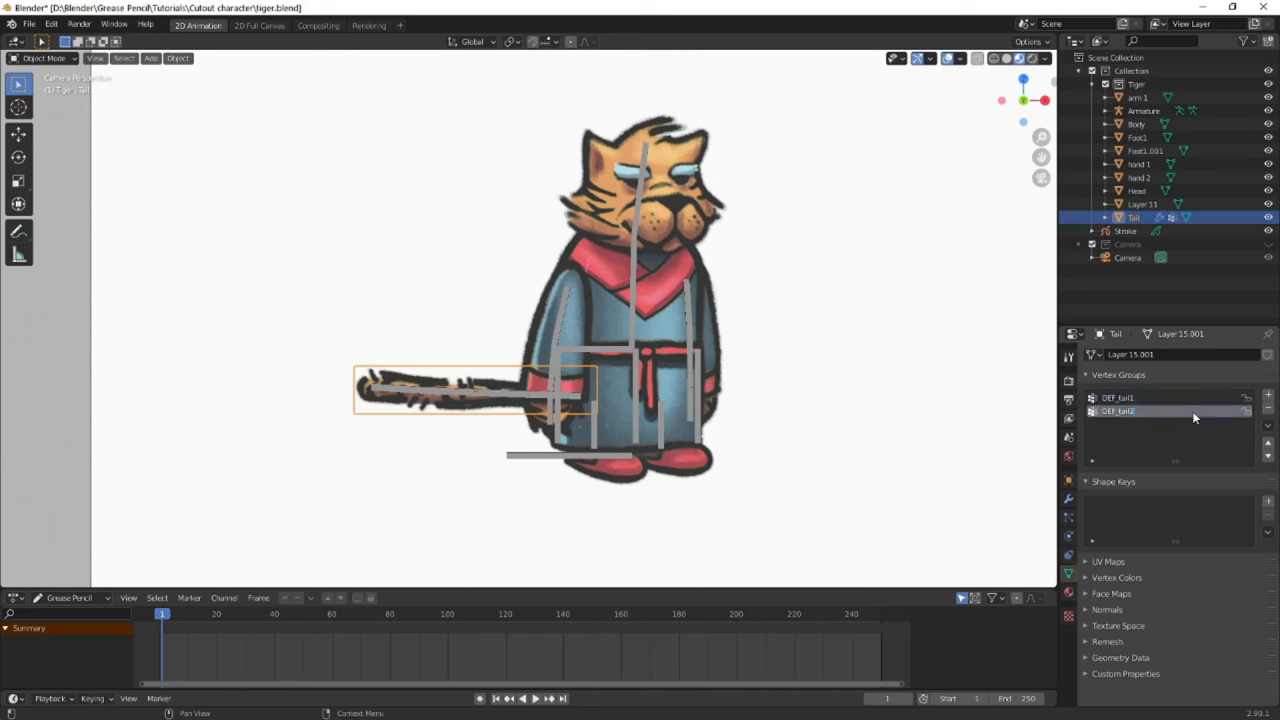
left_click(1268, 395)
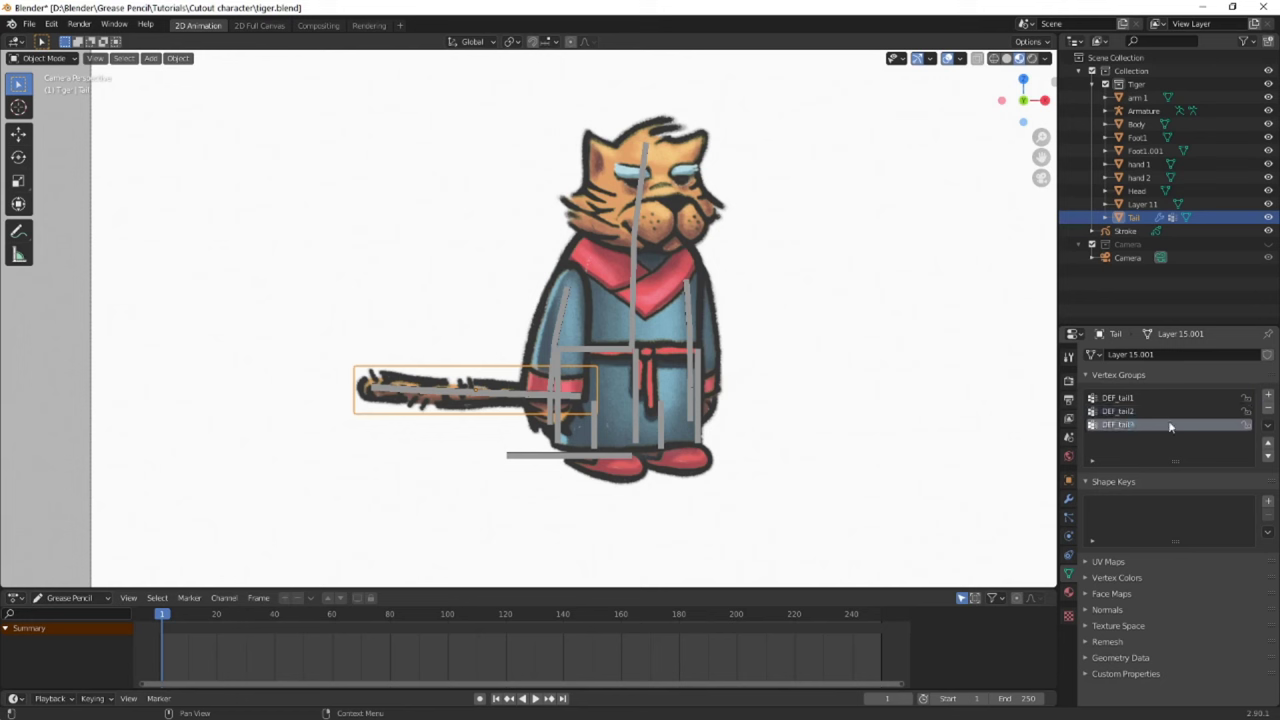
left_click(1268, 395)
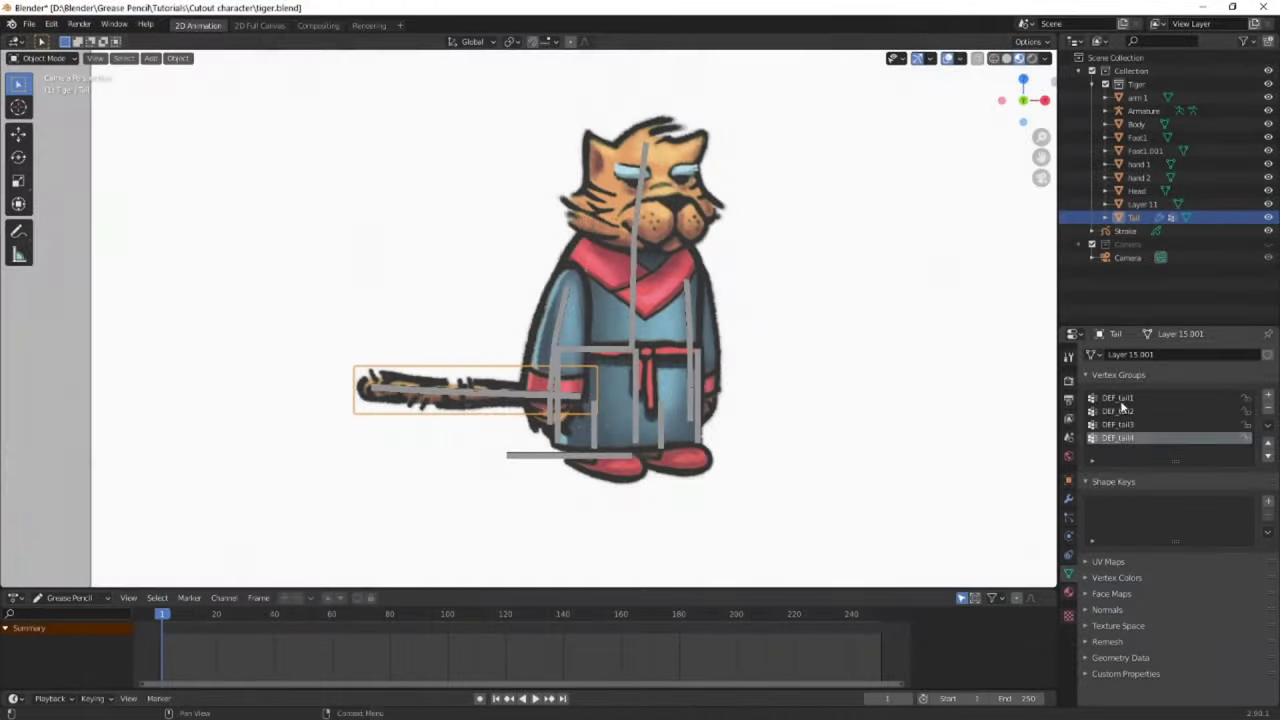
Set all of the armature's bones to display as Octahedral
key("Tab")
scroll(610, 422, "up", 4)
middle_click_drag(610, 422, 628, 392, "shift")
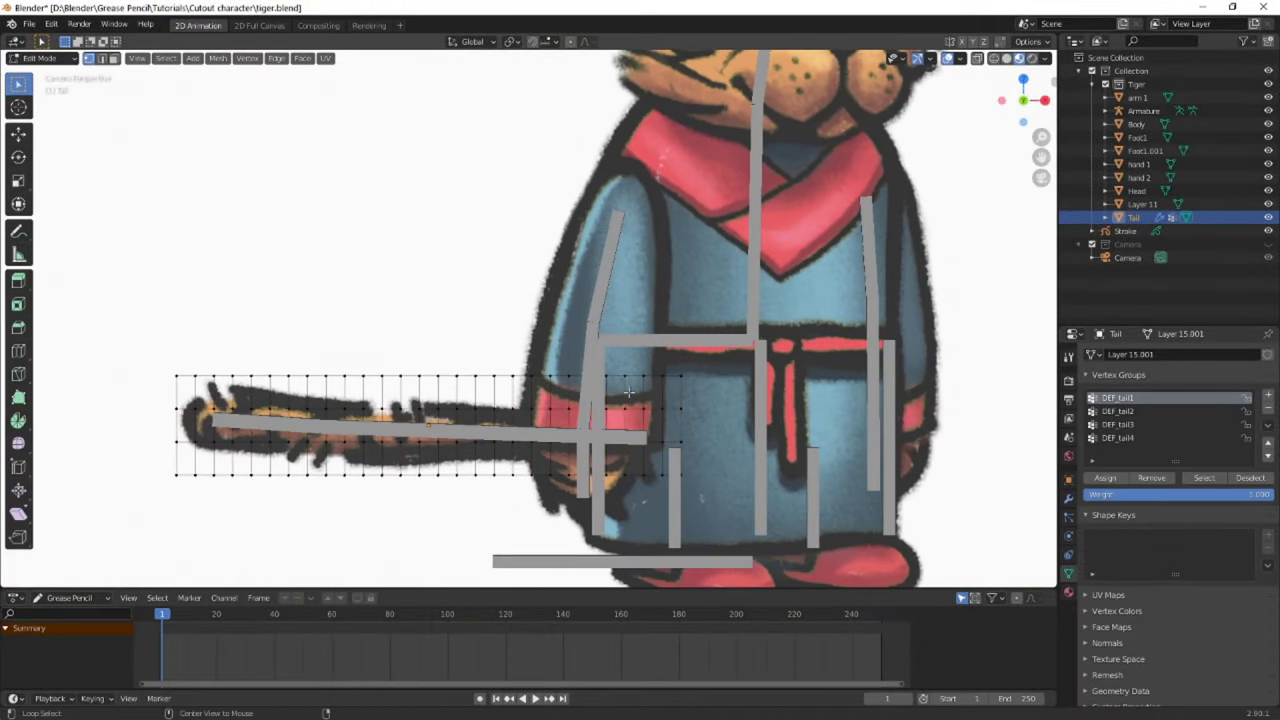
key("Tab")
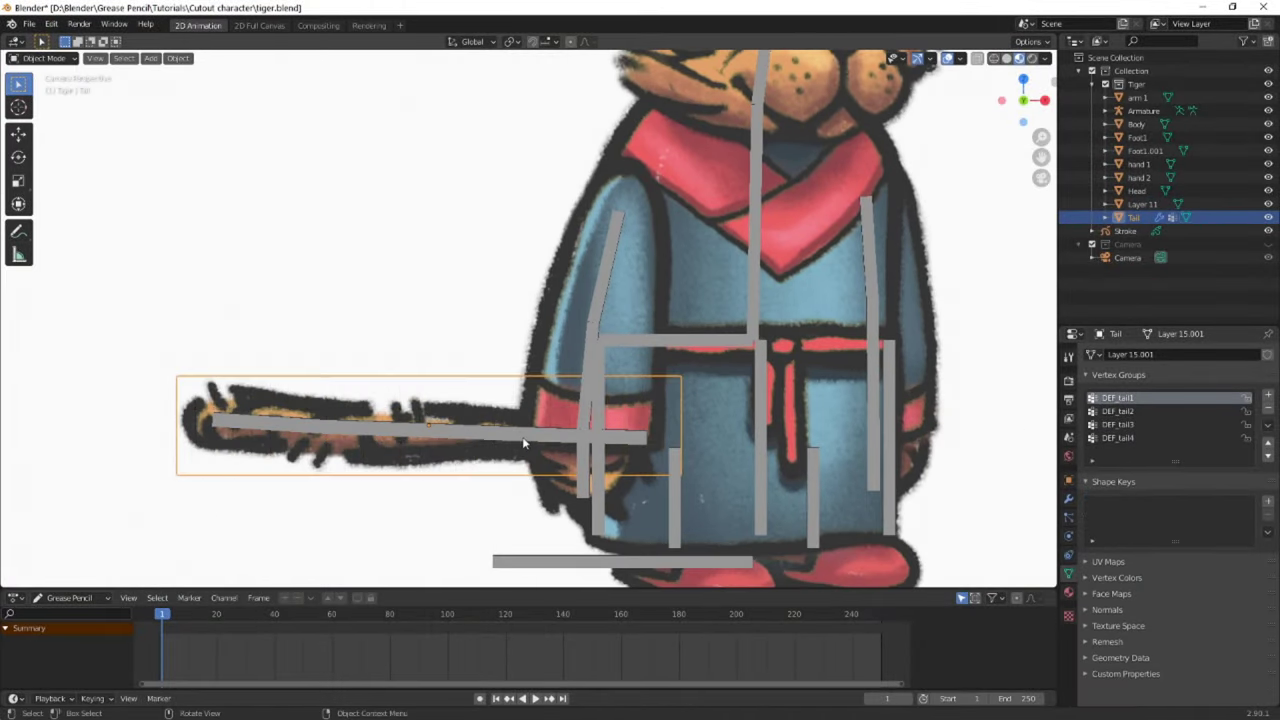
left_click(523, 443)
left_click(519, 440)
left_click(513, 437)
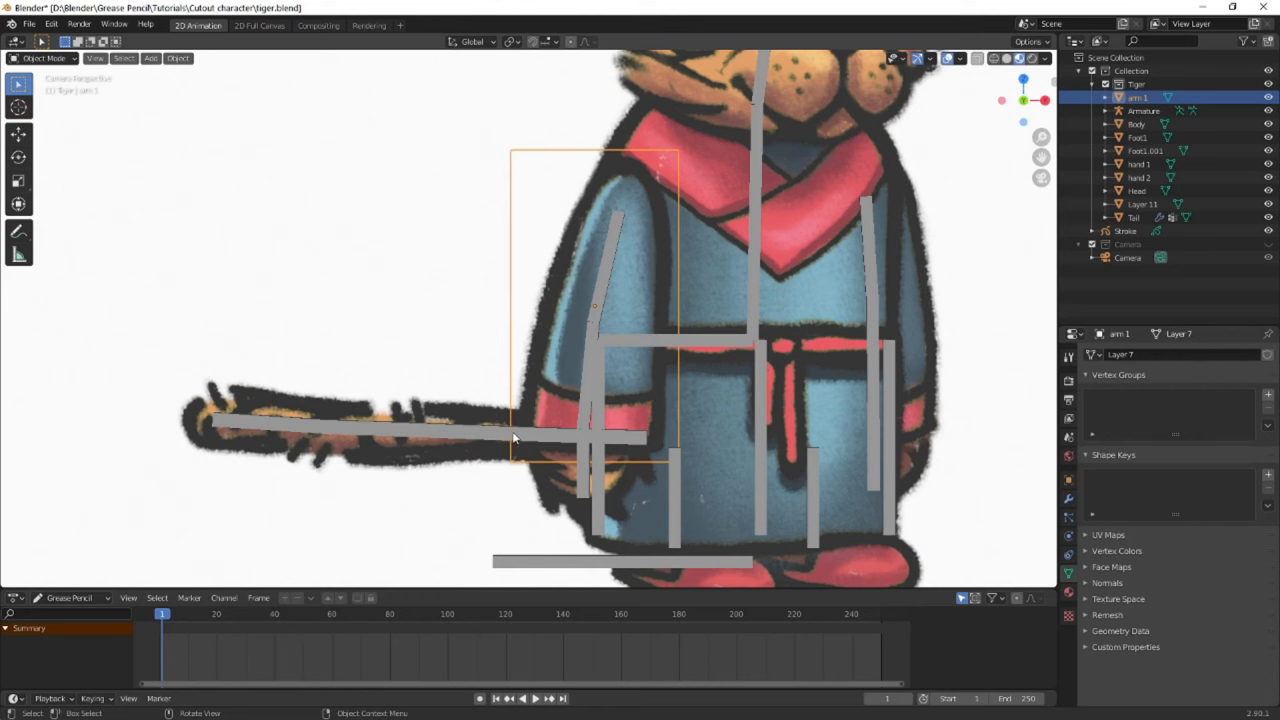
left_click(513, 437)
left_click(513, 436)
key("Tab")
key("a")
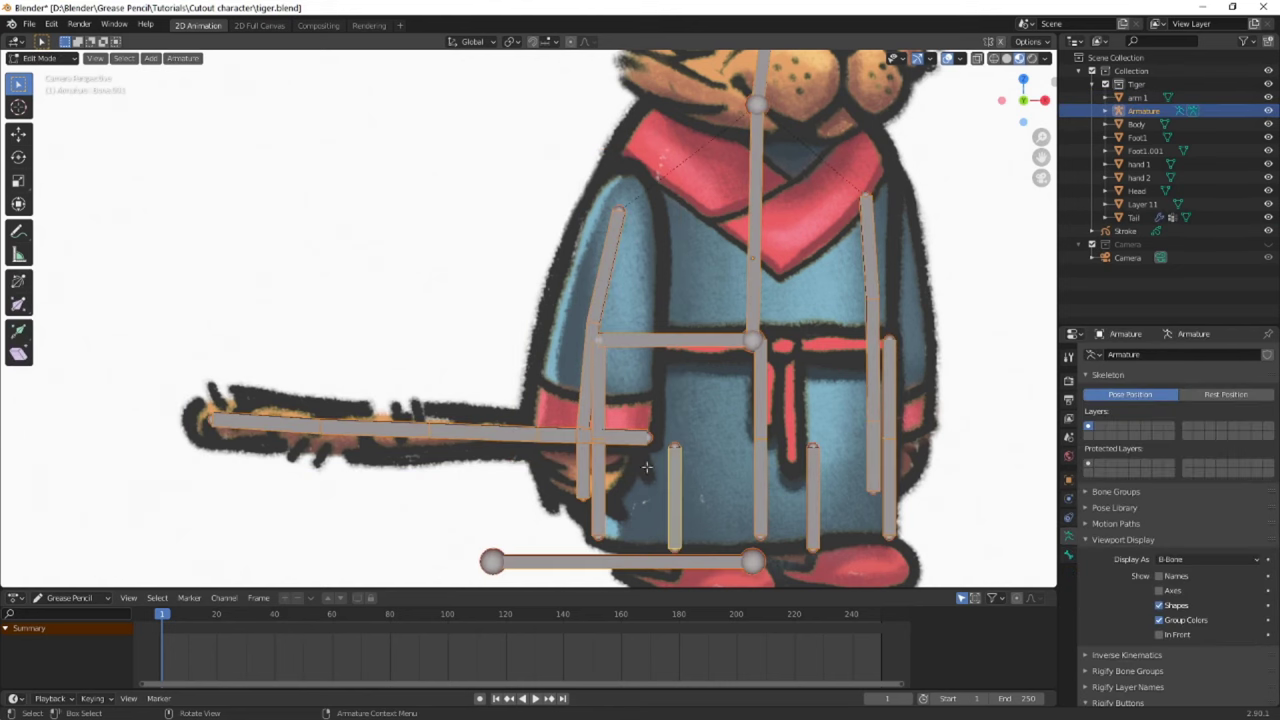
left_click(1168, 563)
left_click(1176, 572)
key("Tab")
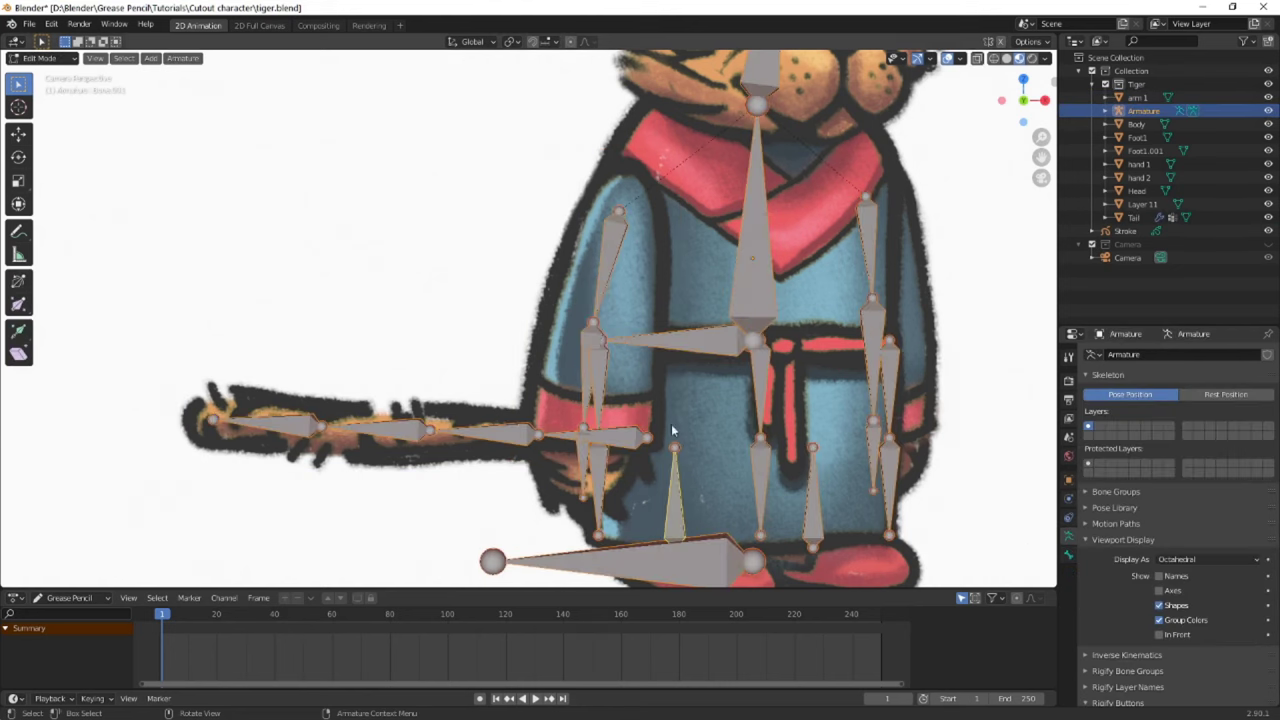
Assign the tail vertices nearest the body to DEF_tail1, then select the next section for DEF_tail2
left_click(470, 428)
key("Tab")
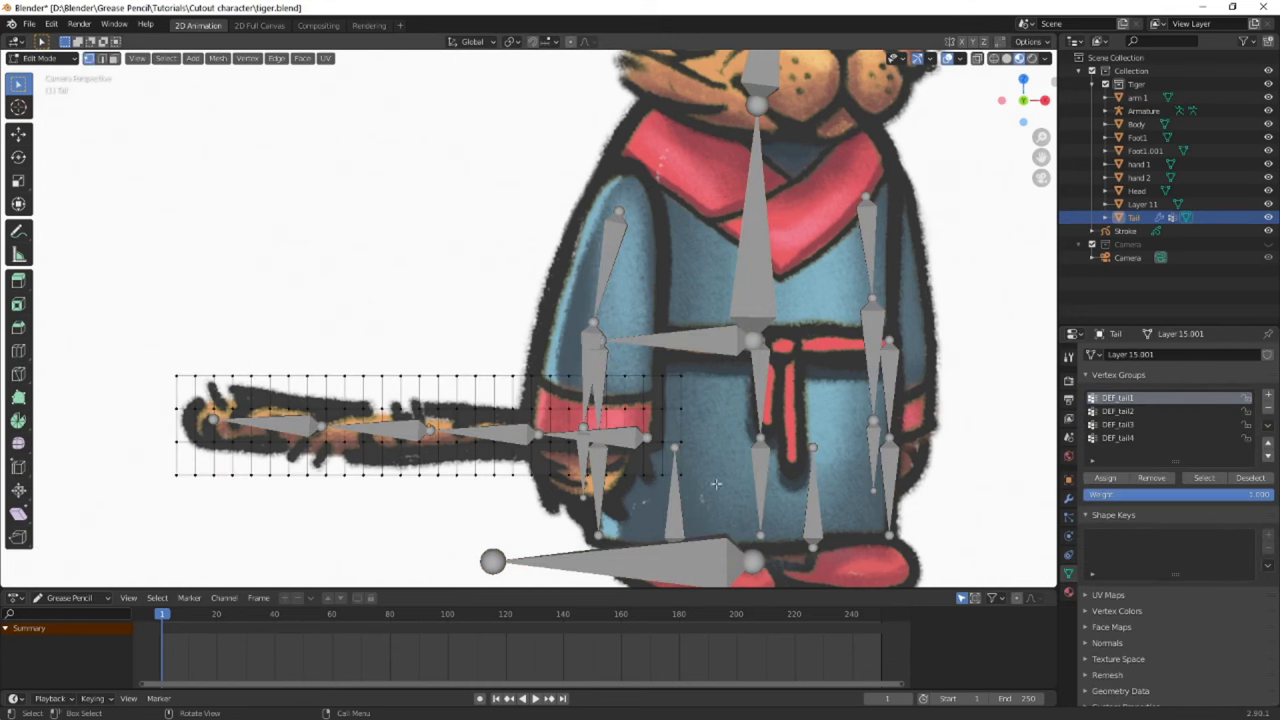
left_click_drag(762, 508, 546, 348)
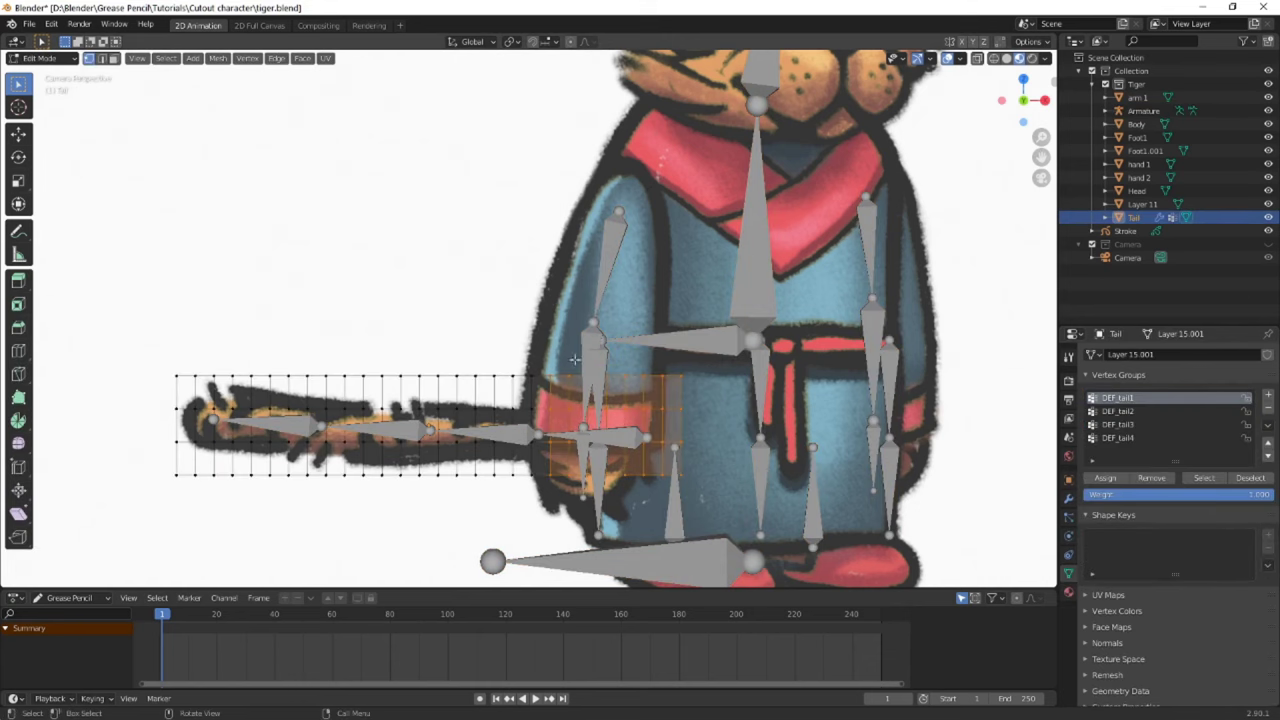
left_click(1104, 479)
left_click(1117, 411)
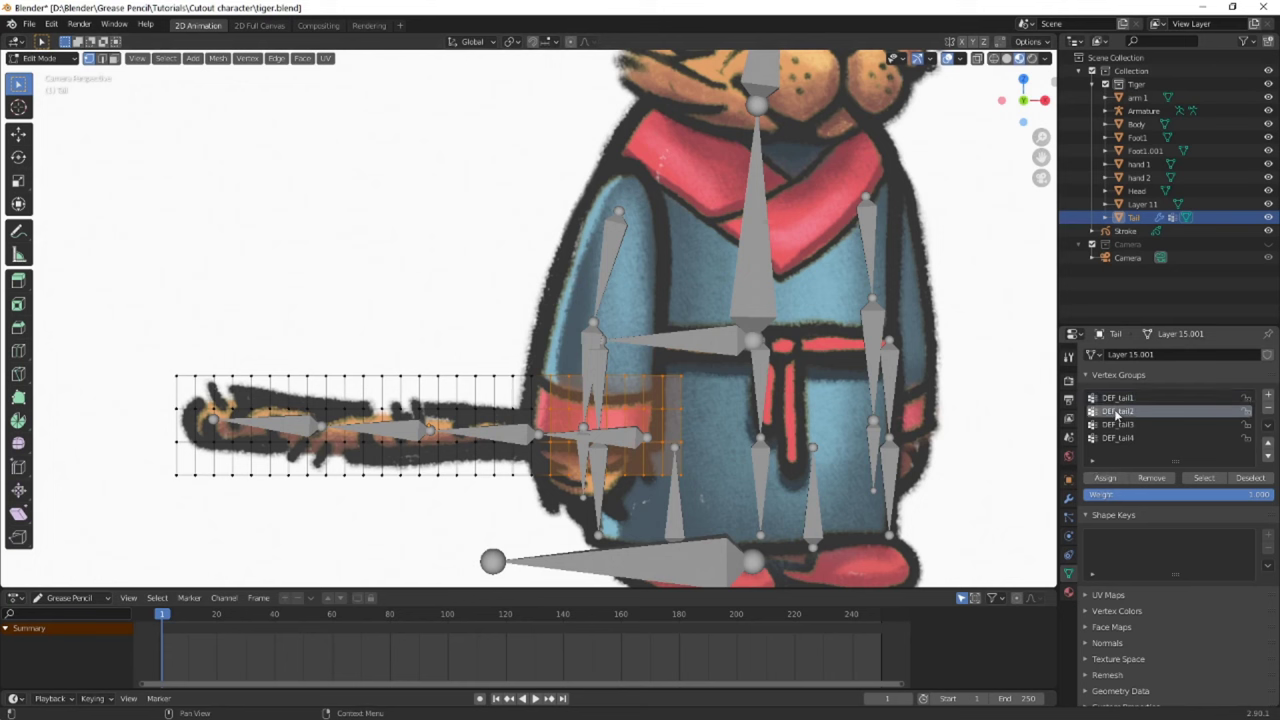
key("alt+a")
key("b")
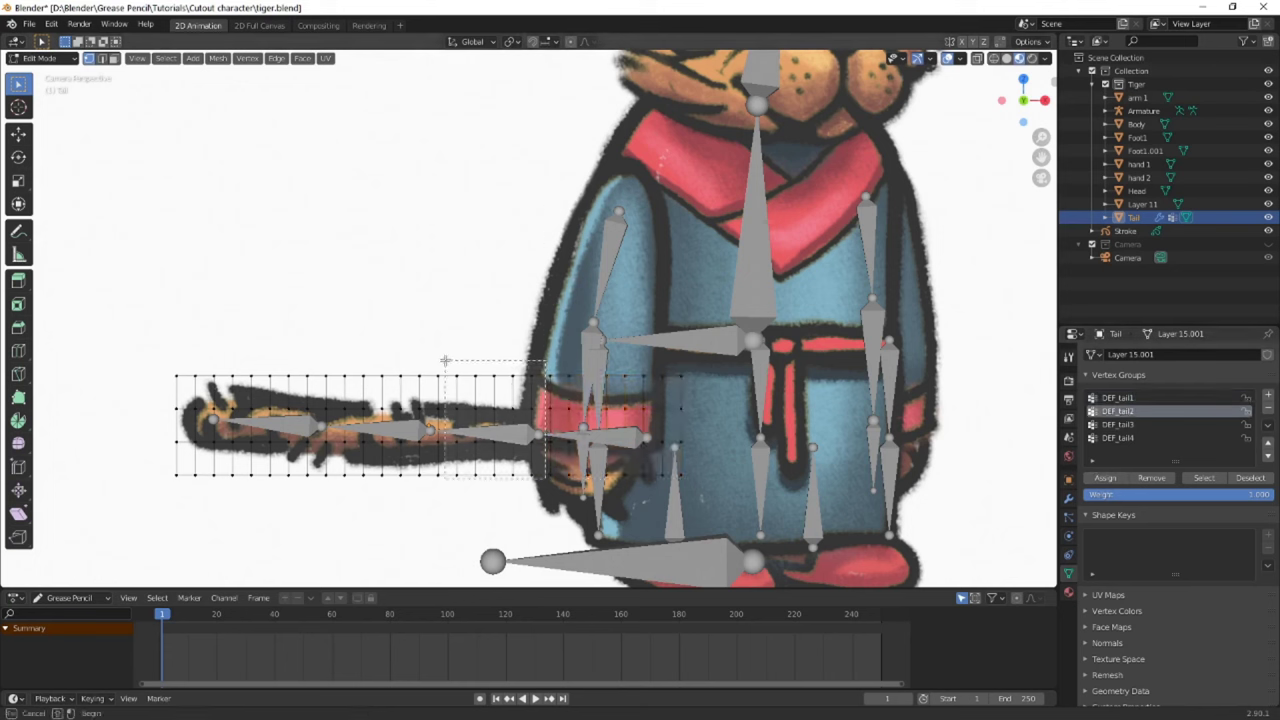
left_click_drag(545, 478, 448, 484)
key("b")
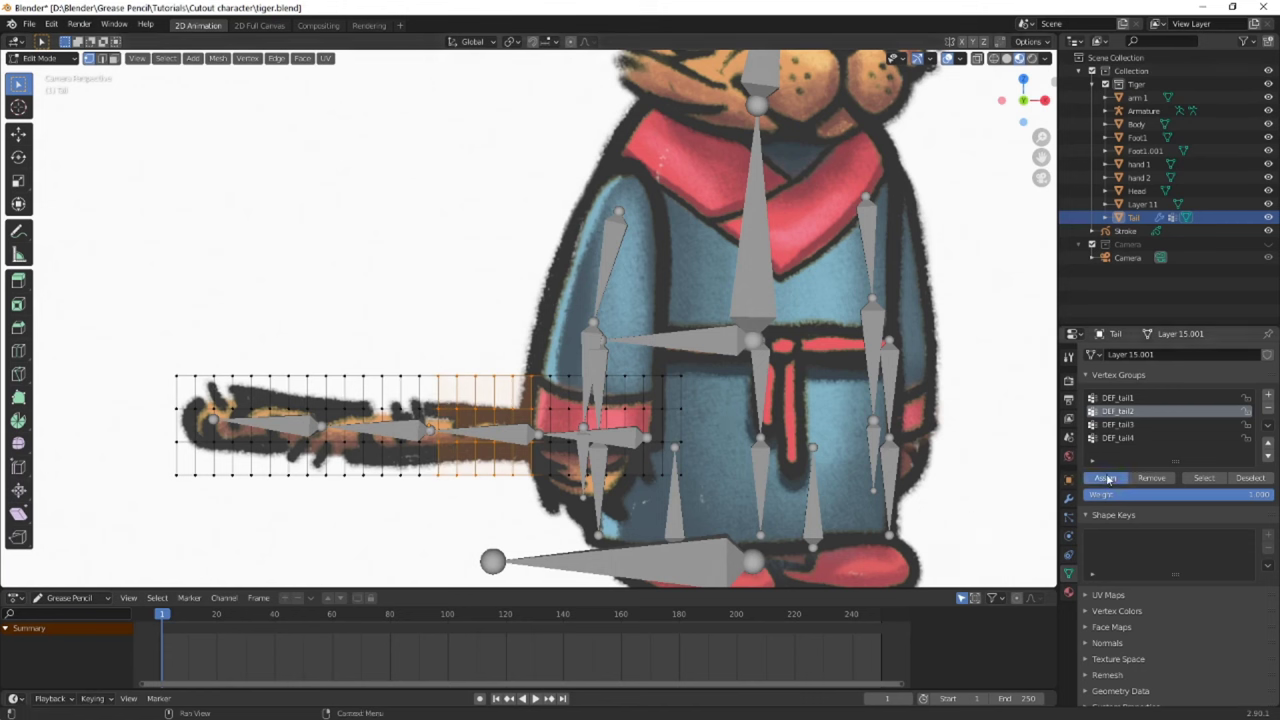
Select the middle section of tail vertices for DEF_tail3
left_click(1120, 425)
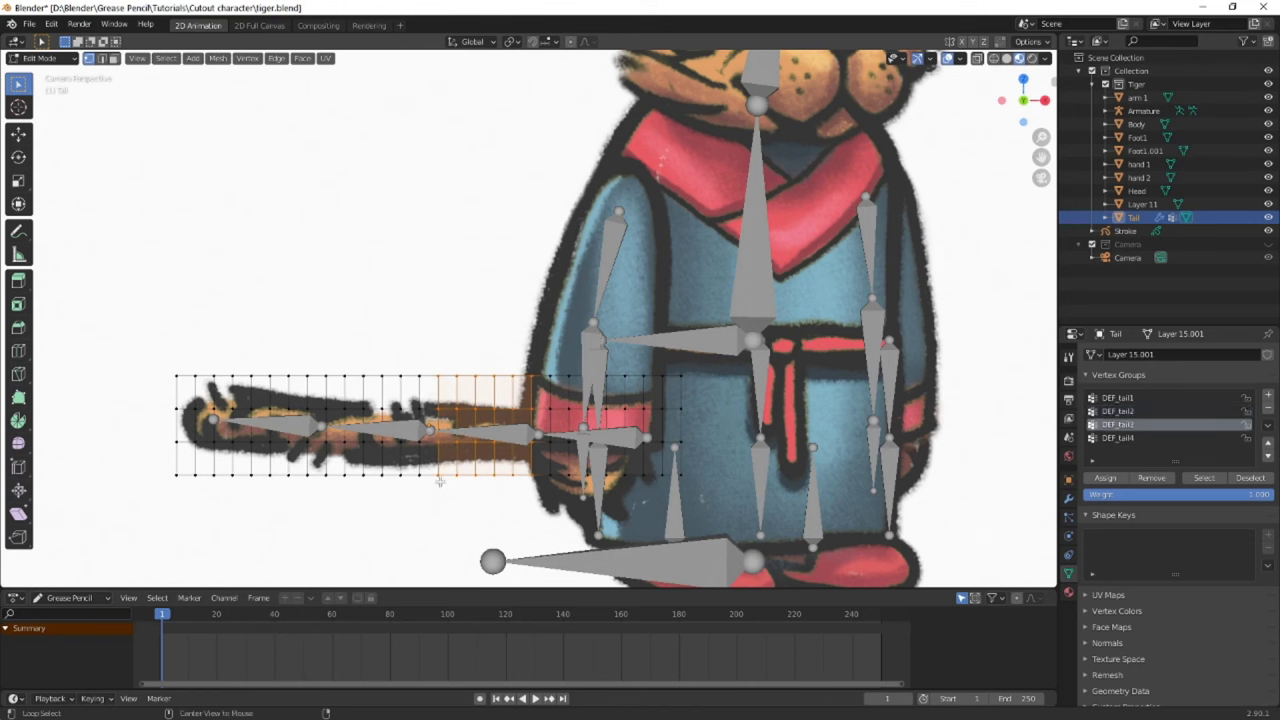
key("alt+a")
key("b")
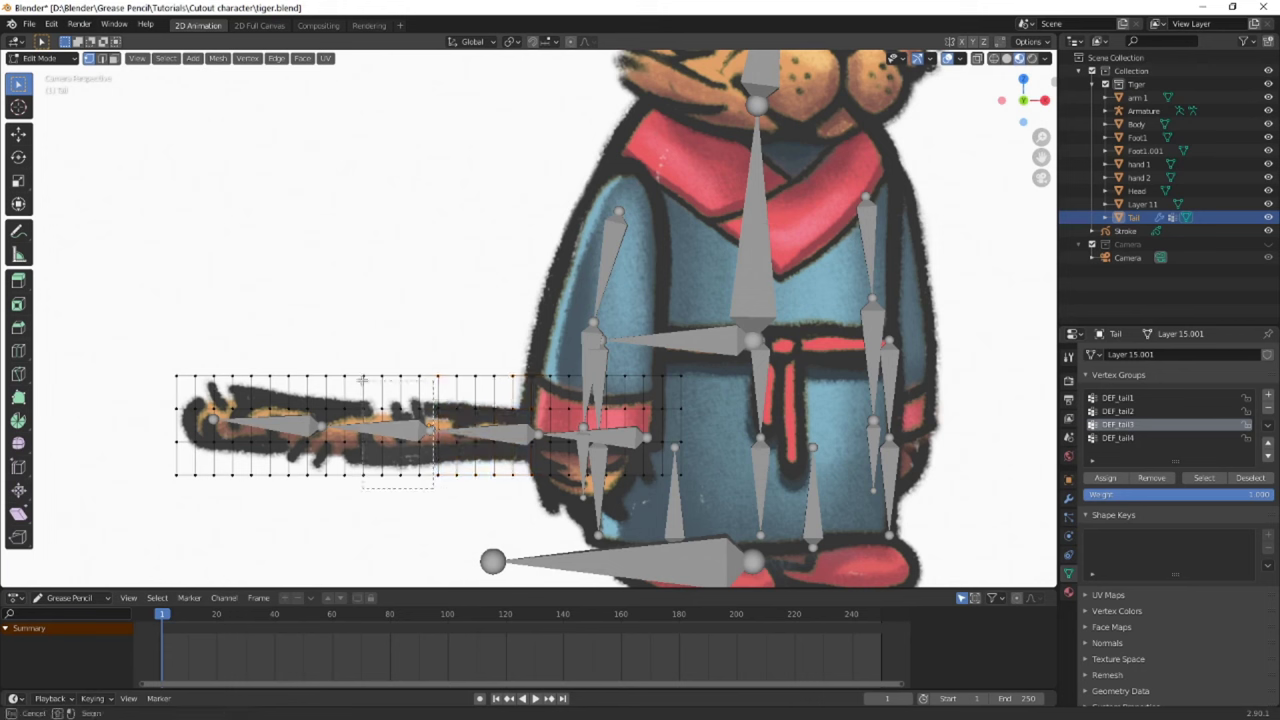
left_click_drag(434, 488, 334, 348)
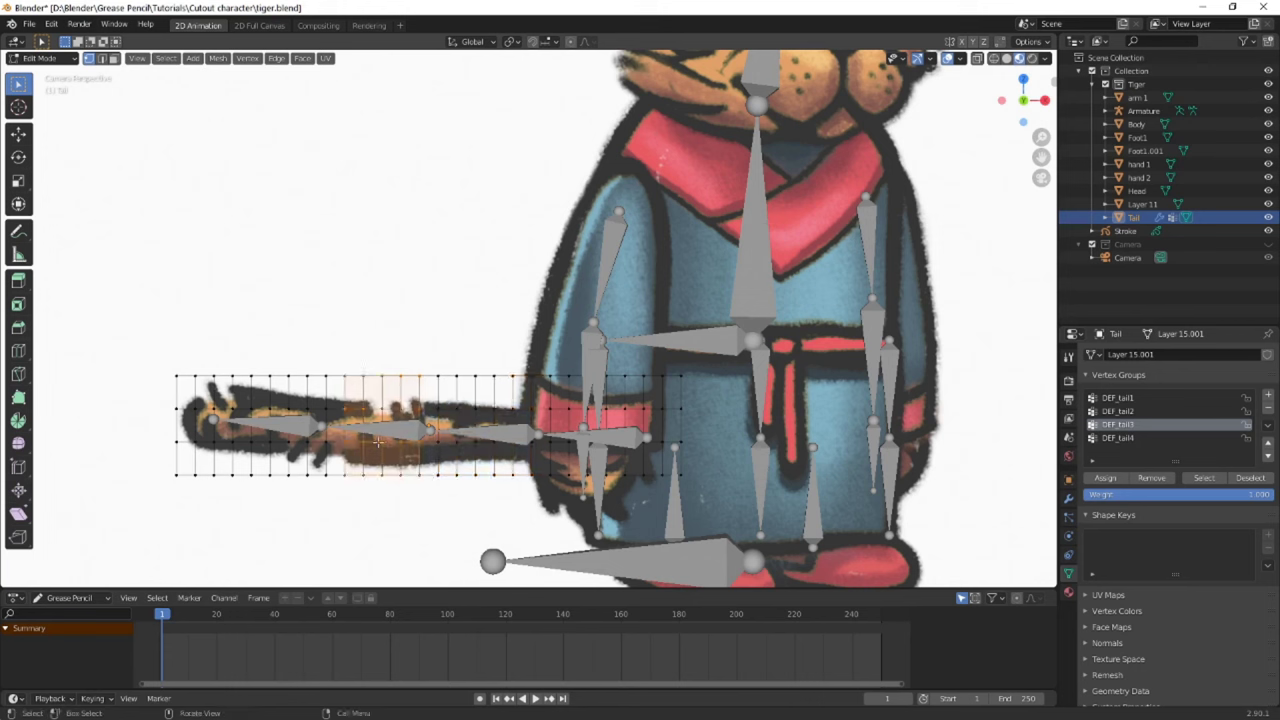
key("b")
left_click_drag(335, 485, 318, 371)
Assign the tail-tip vertices to DEF_tail4 and put the armature in Pose Mode
left_click(1116, 439)
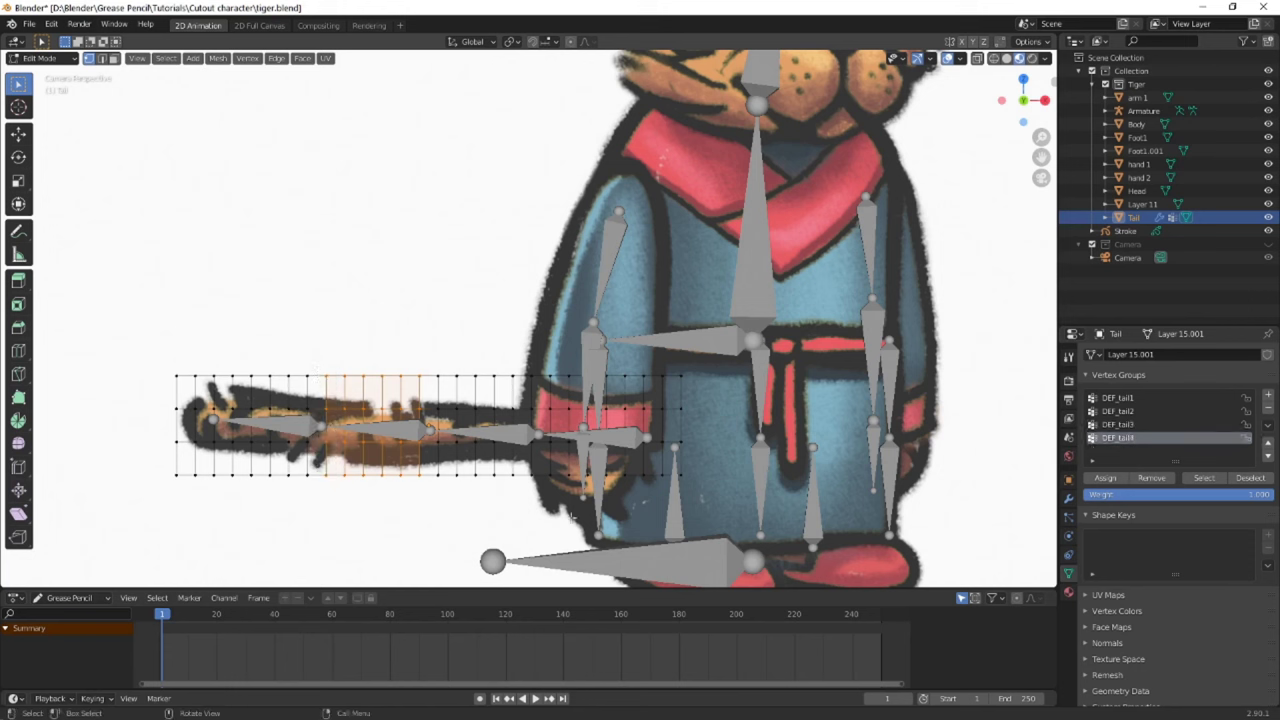
key("alt+a")
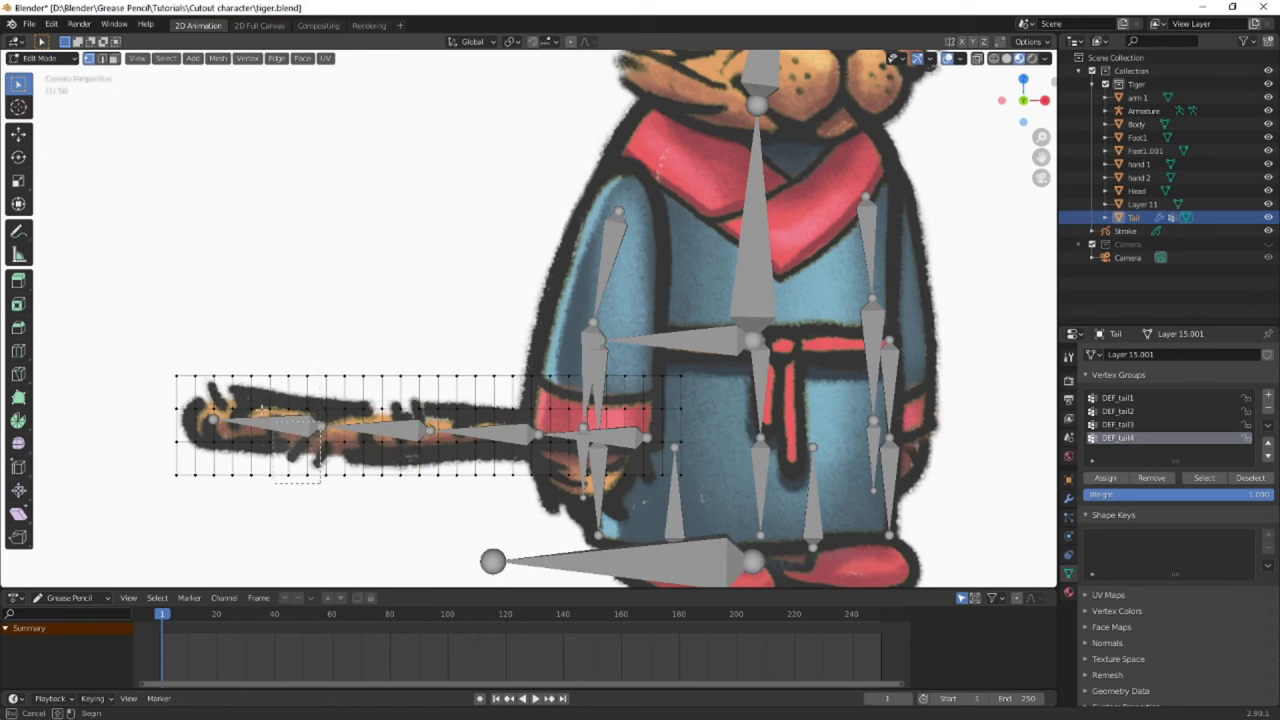
left_click_drag(320, 482, 172, 372)
left_click(1105, 478)
scroll(566, 391, "down", 3)
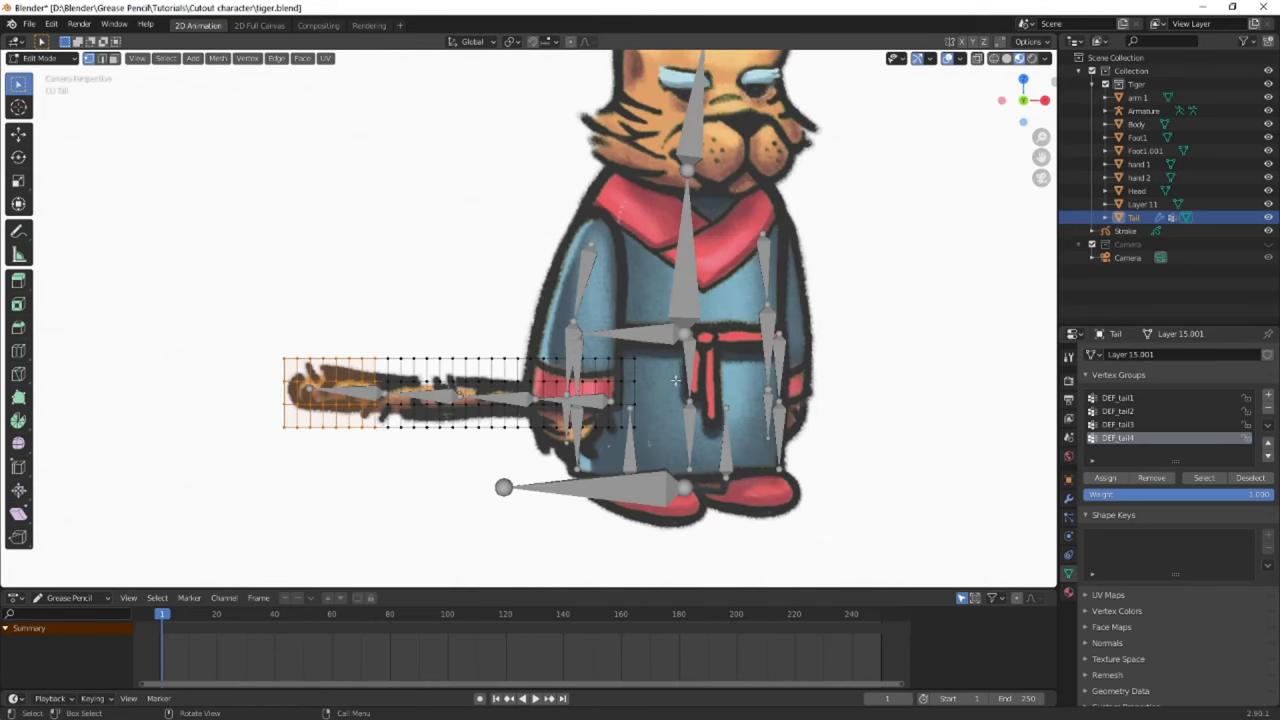
key("ctrl+Tab")
left_click(370, 392)
Rotate the first tail bone and the tail-tip bone to curl the tail
left_click(370, 392)
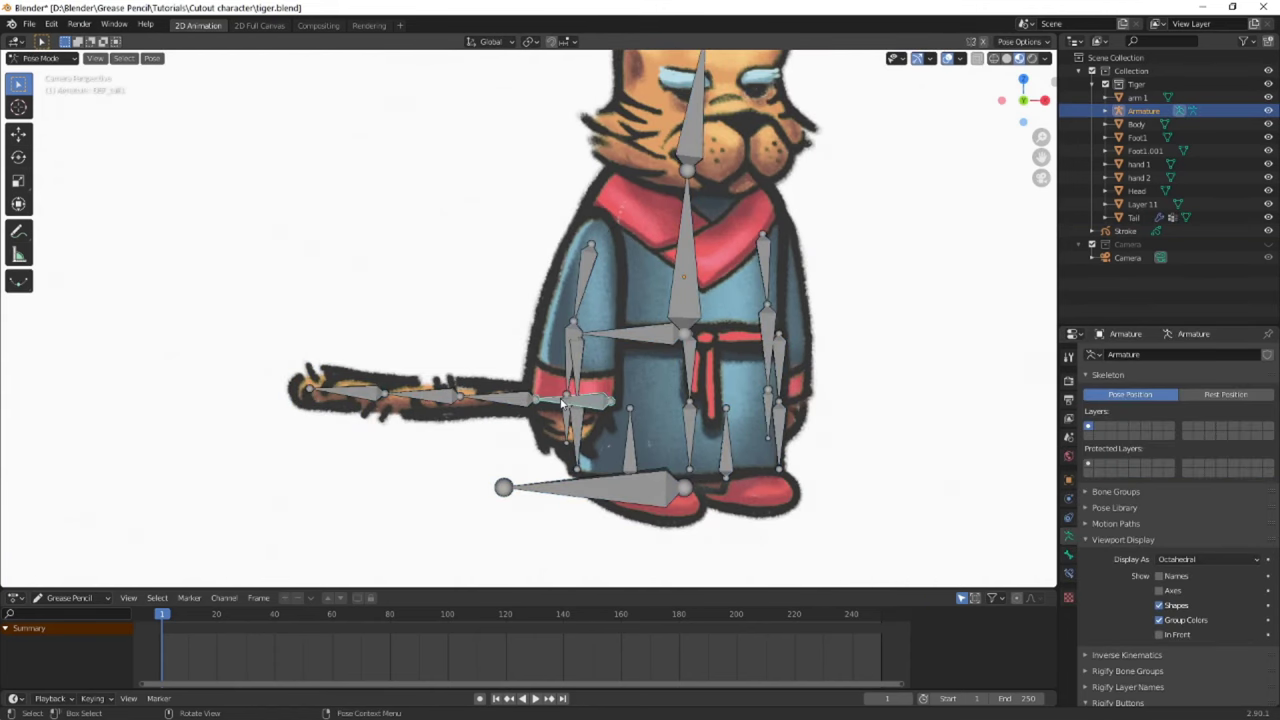
key("r")
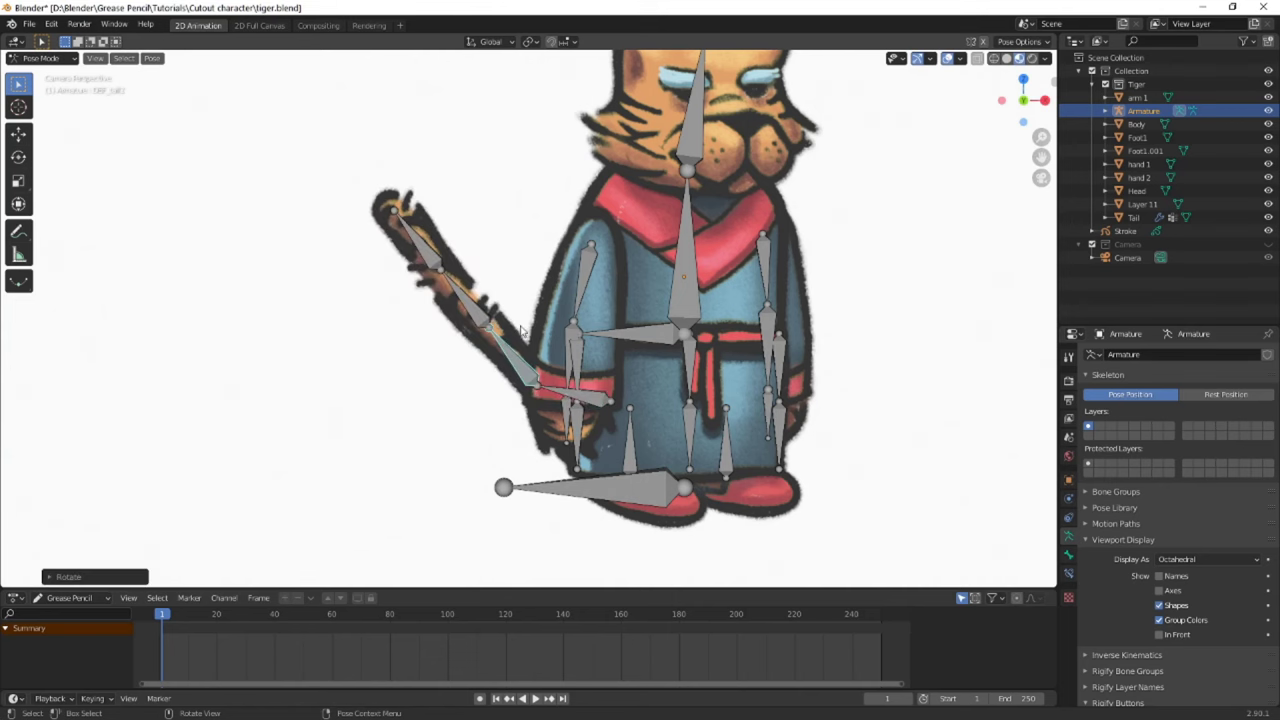
left_click(520, 280)
left_click(504, 238)
key("r")
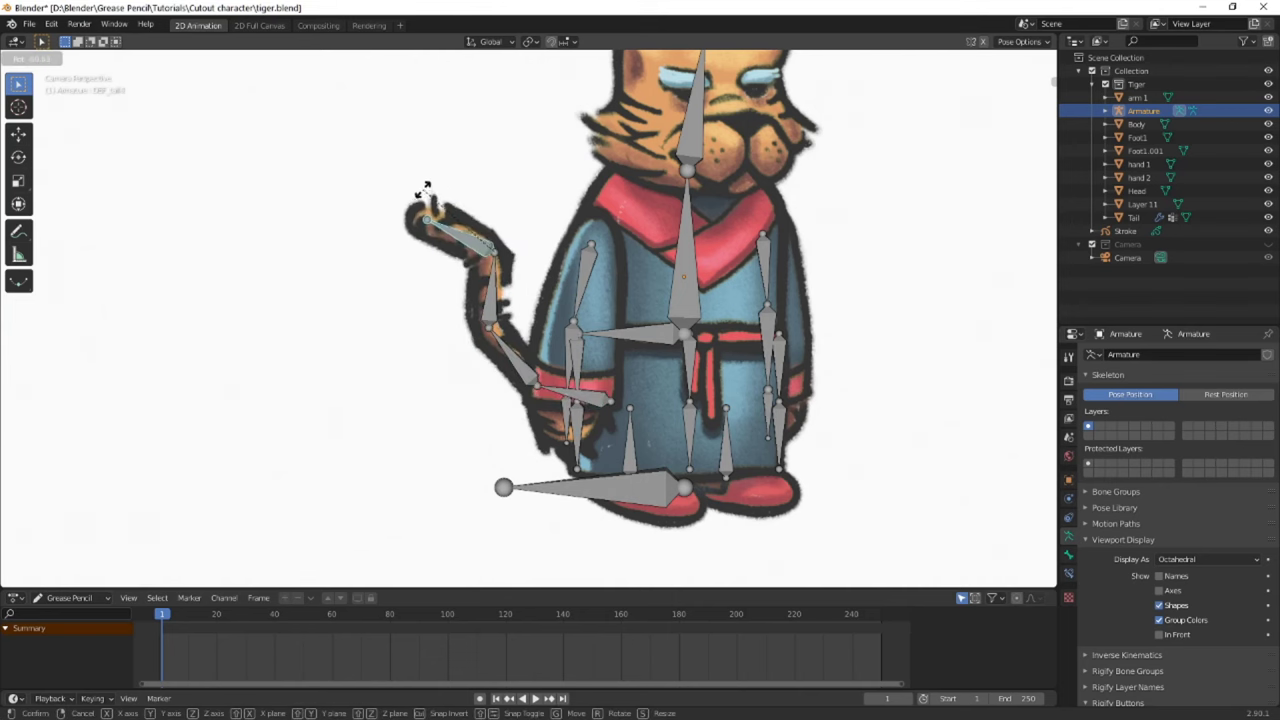
left_click(463, 263)
left_click(509, 300)
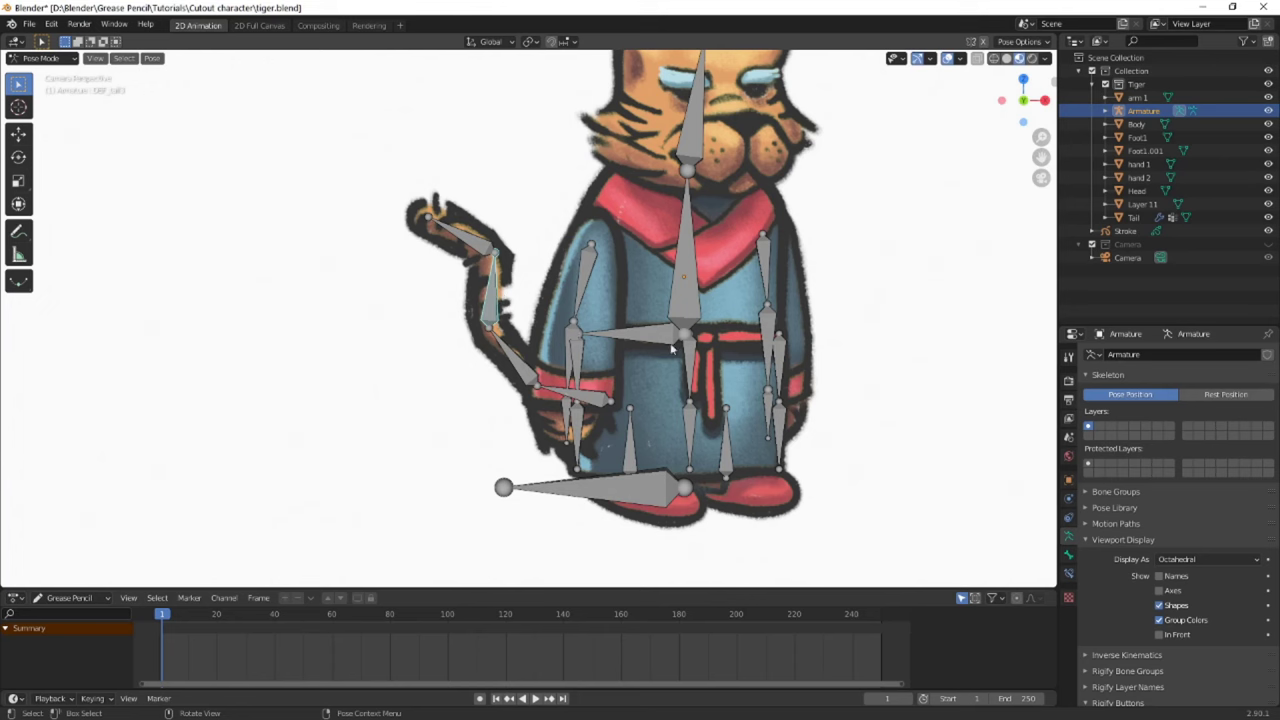
Inspect the DEF_tail3 bone's properties and reset the tail bone's rotation
left_click(1069, 573)
left_click(1068, 555)
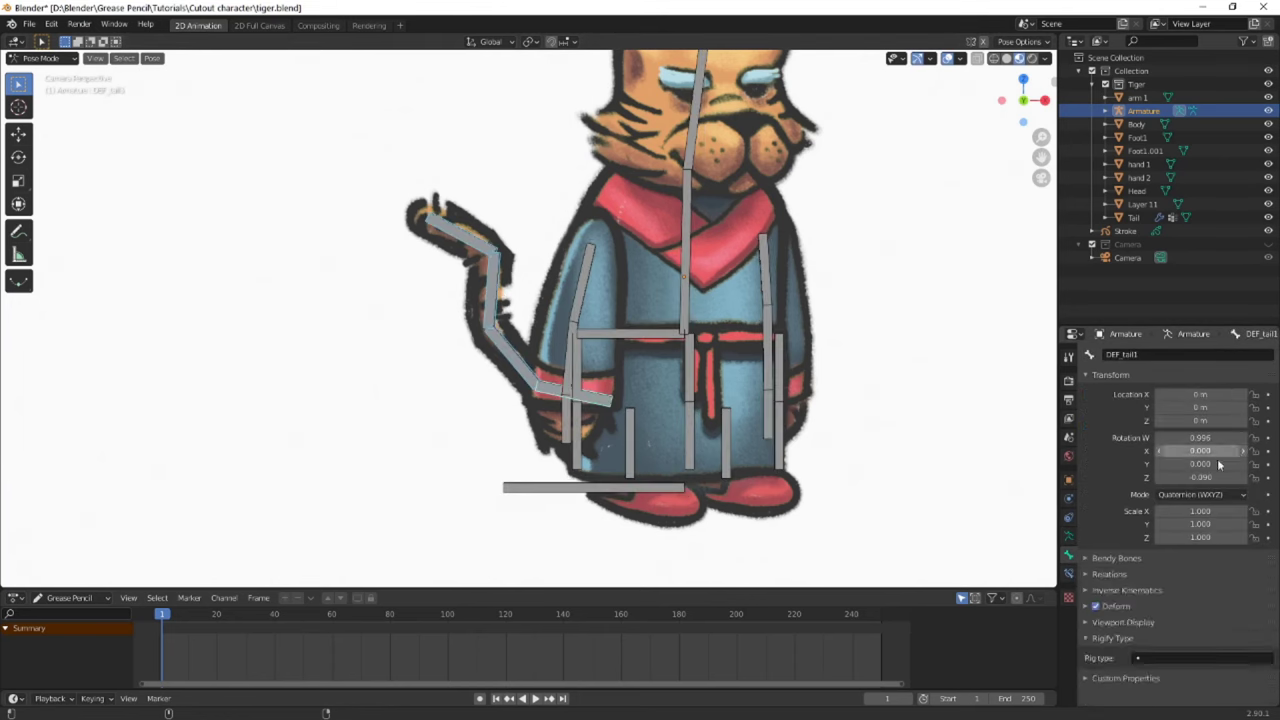
key("r")
left_click(540, 300)
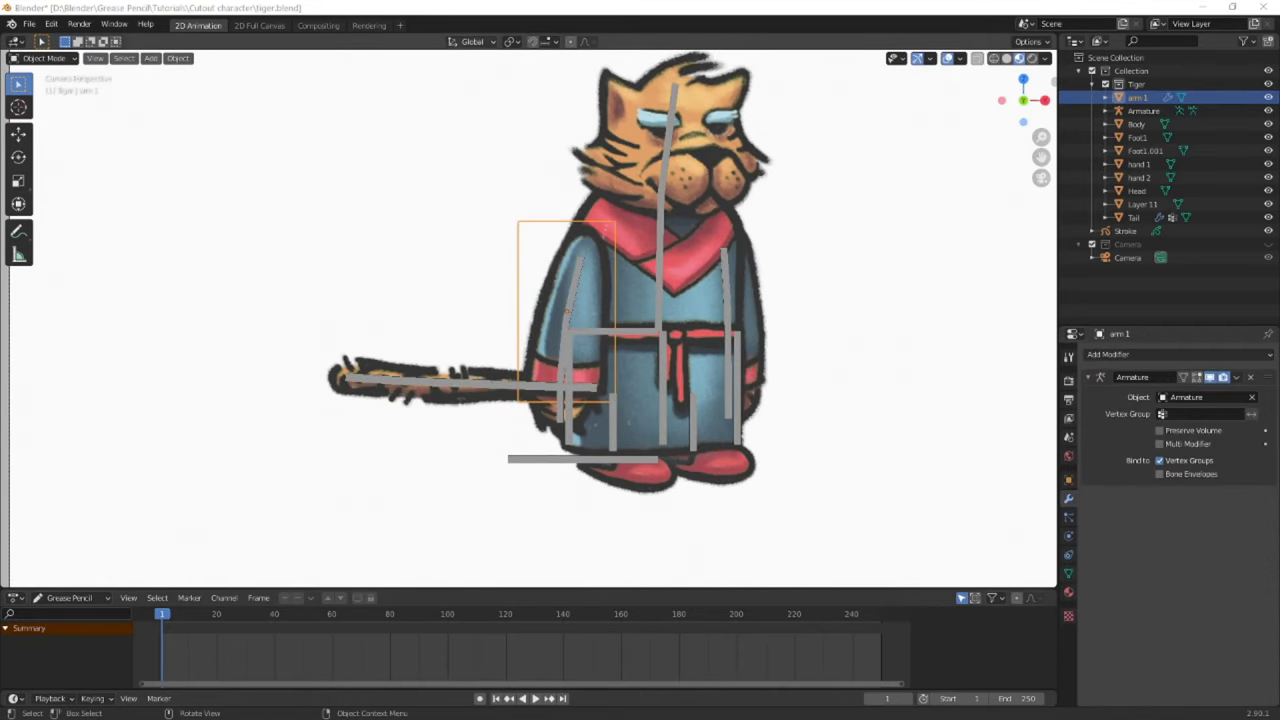
Add many loop cuts to the arm piece and select its upper vertices for DEF_upperarm.L
left_click(1068, 573)
scroll(530, 320, "up", 2)
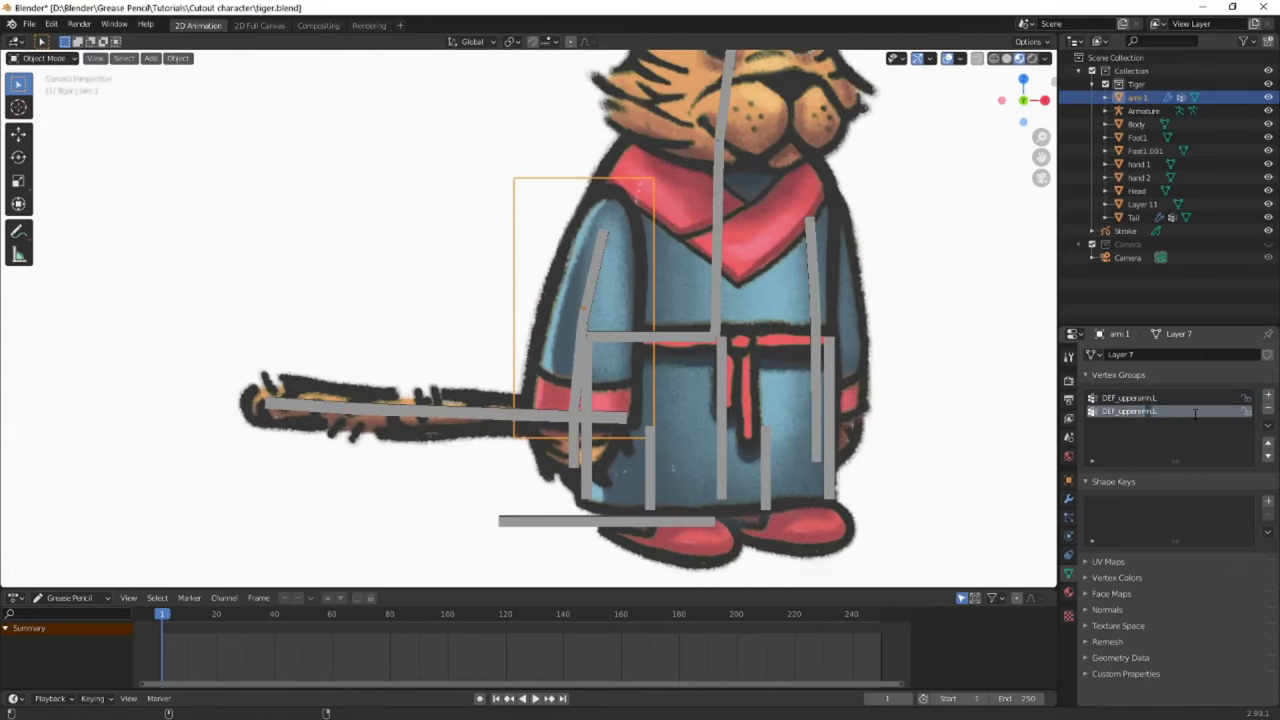
key("Tab")
key("ctrl+r")
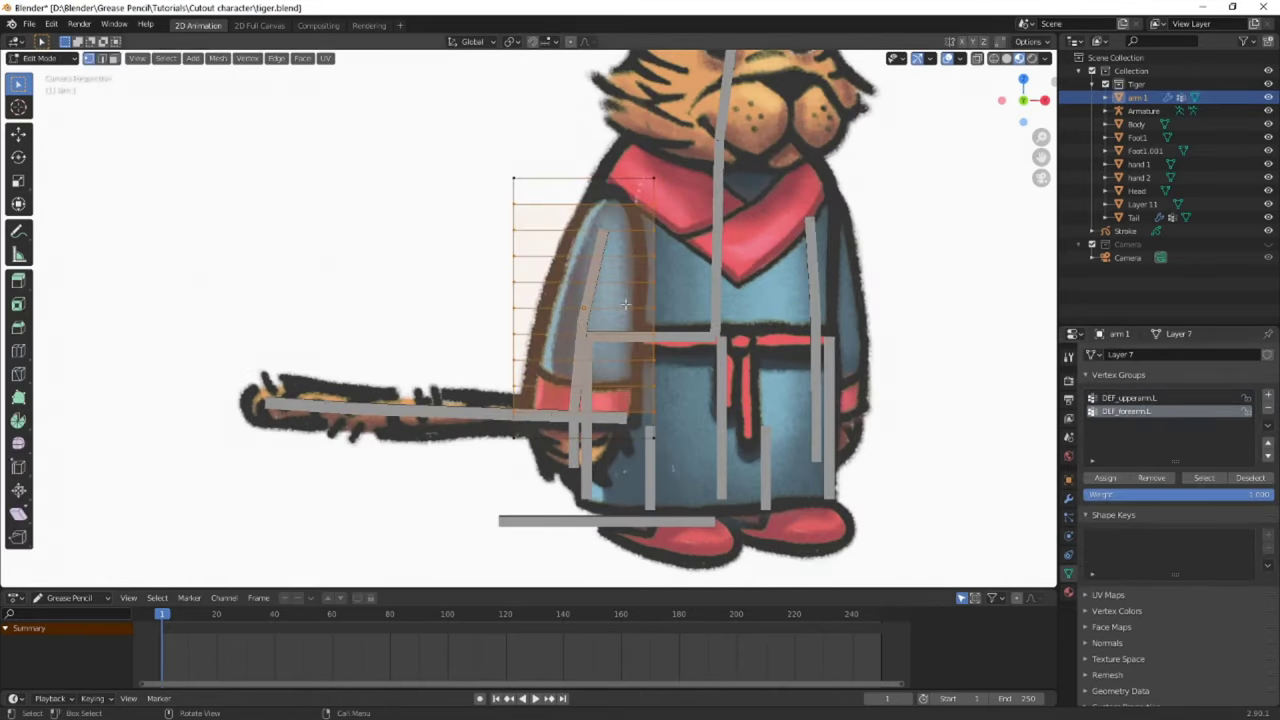
left_click(640, 289)
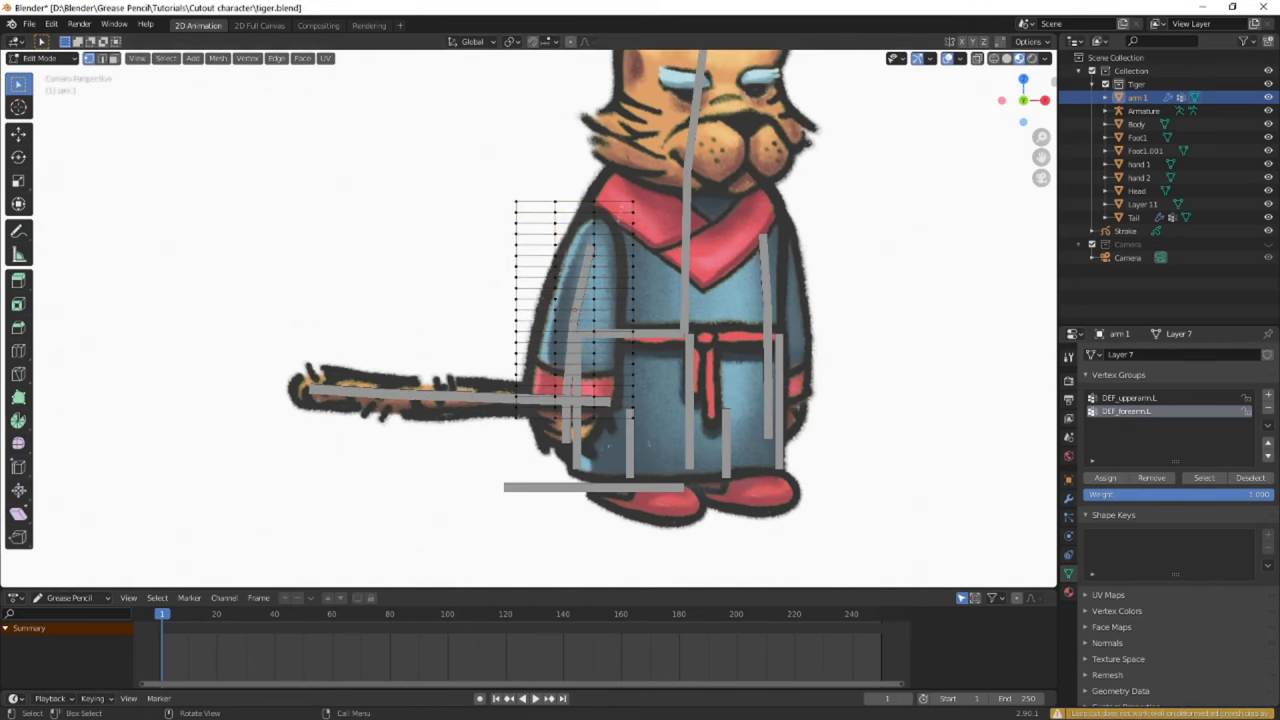
left_click(1126, 398)
left_click_drag(692, 315, 261, 122)
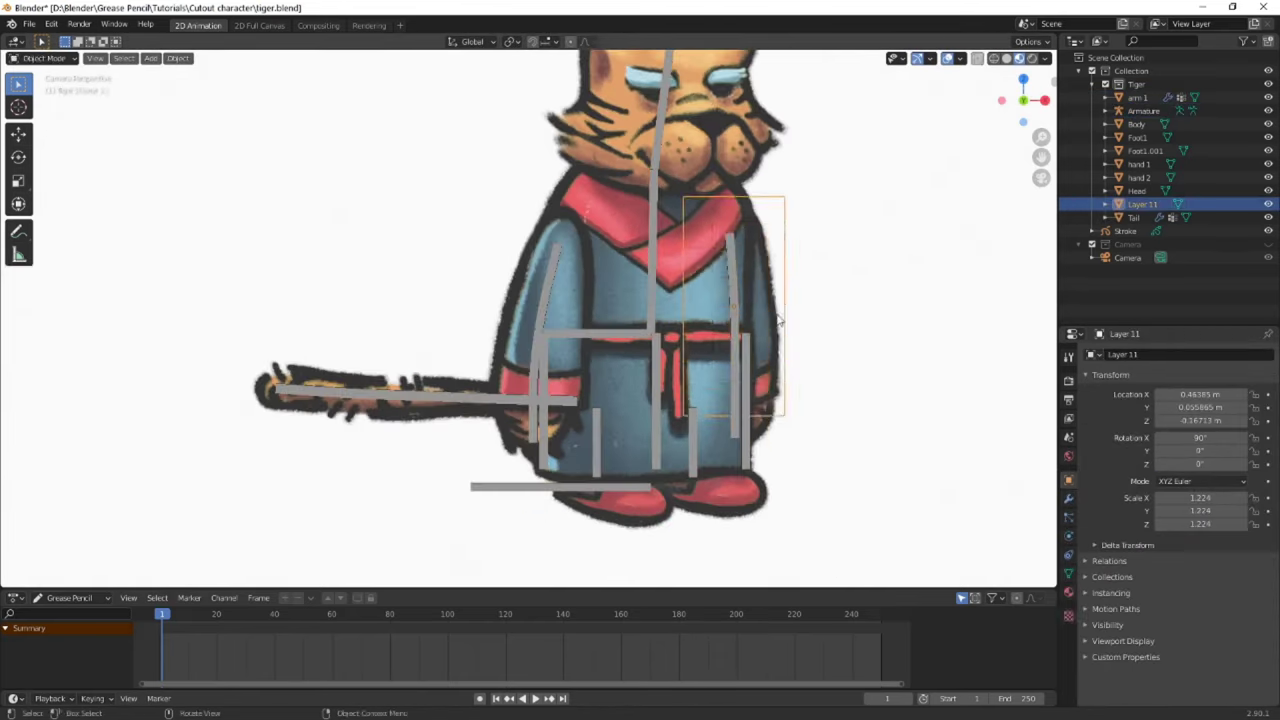
Enter and leave Edit Mode on the Layer 11 sleeve
key("Tab")
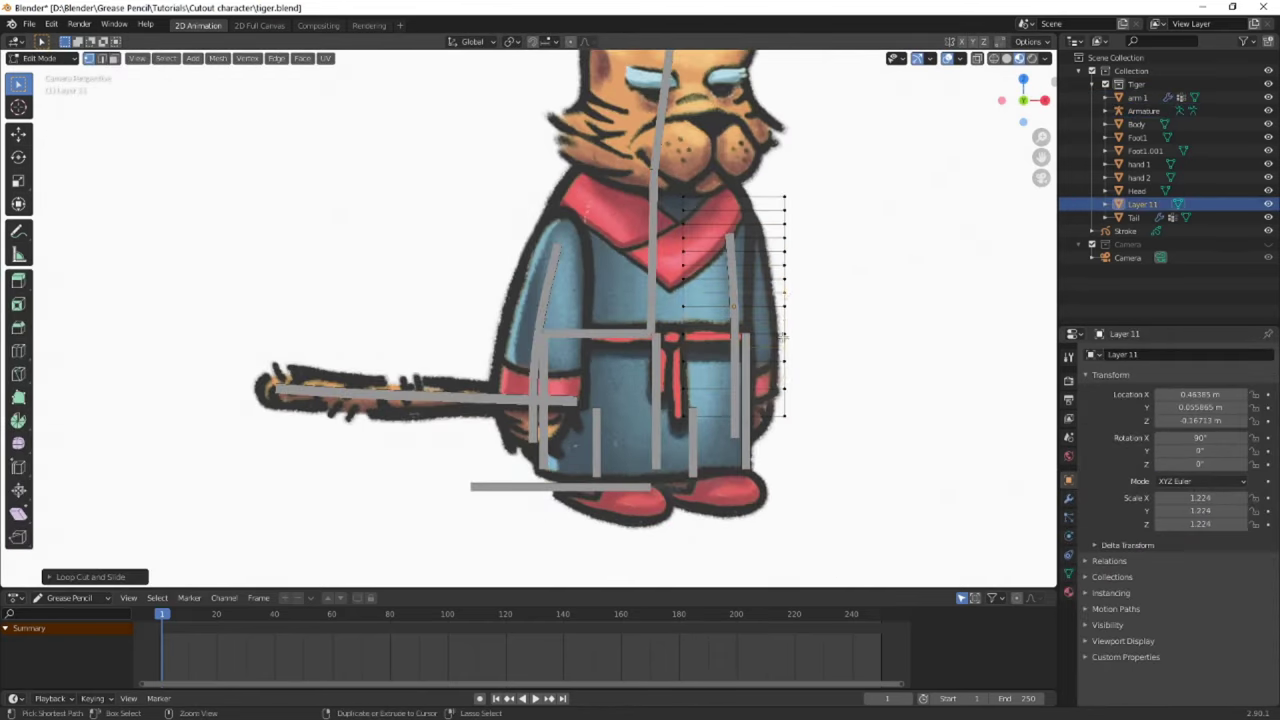
key("Tab")
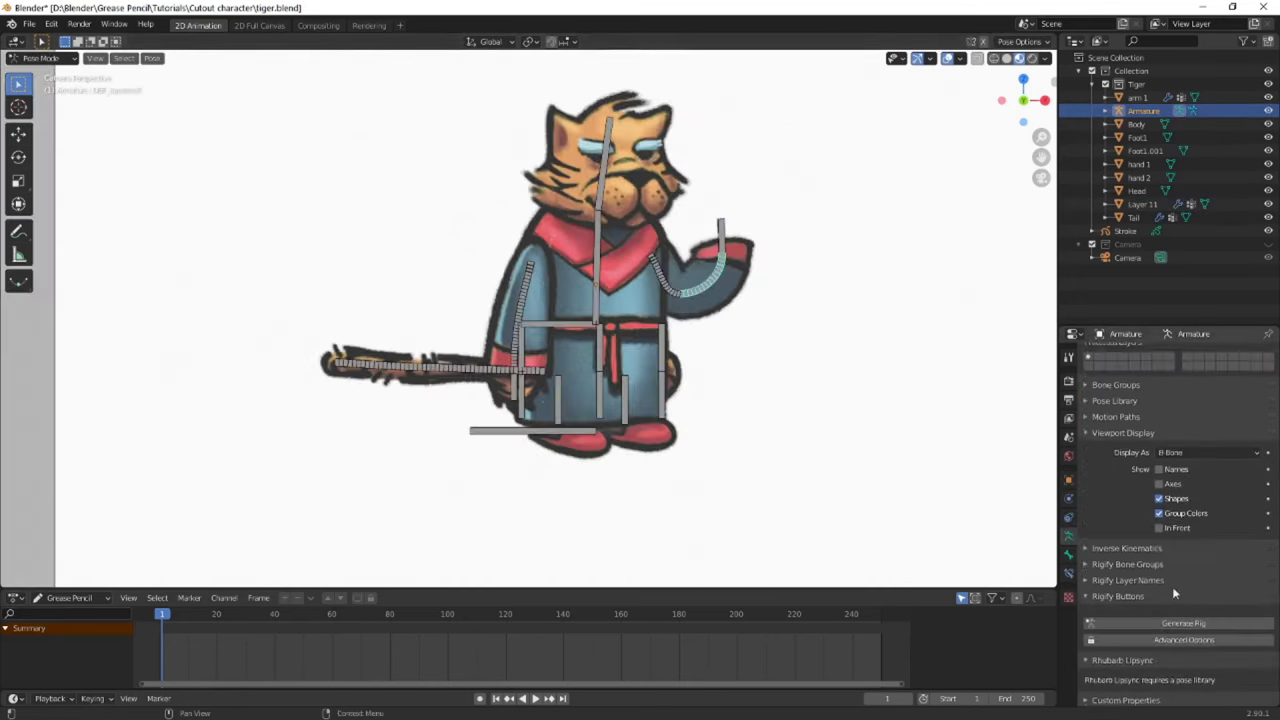
scroll(1131, 548, "up", 3)
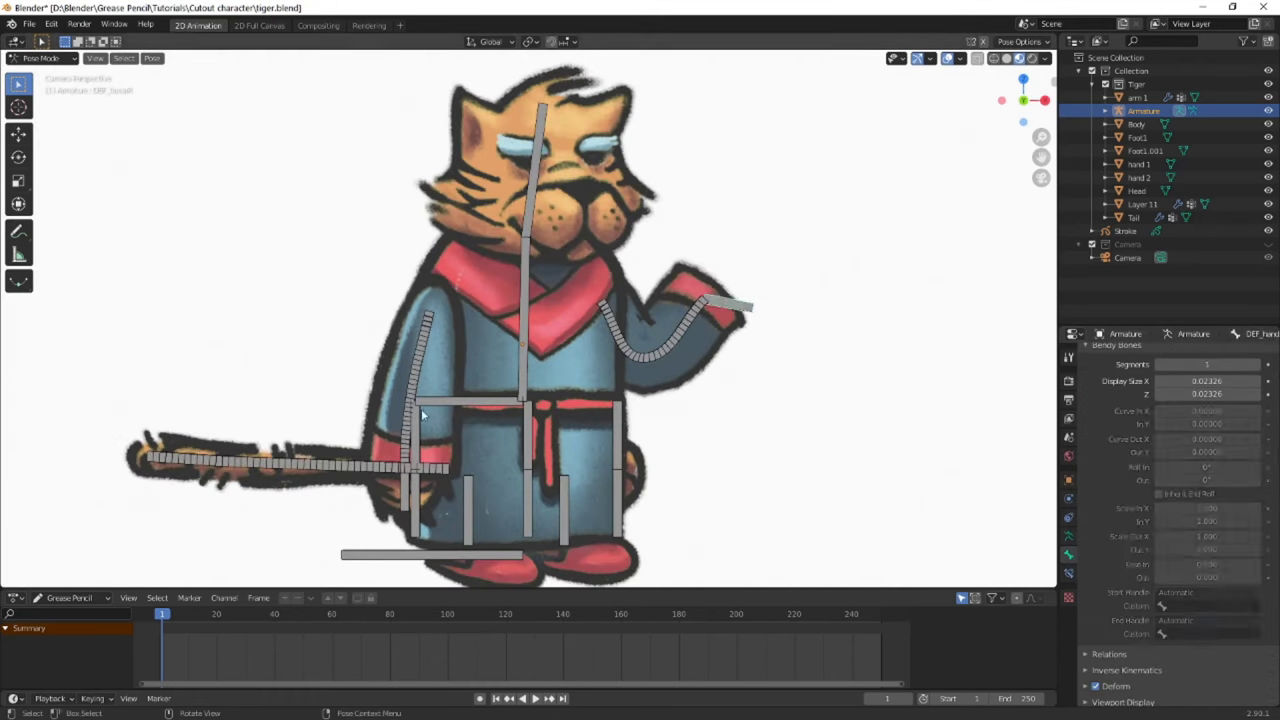
scroll(422, 413, "down", 4)
scroll(480, 390, "up", 2)
Move the Hips bone to test-pose the rig
left_click(503, 388)
key("g")
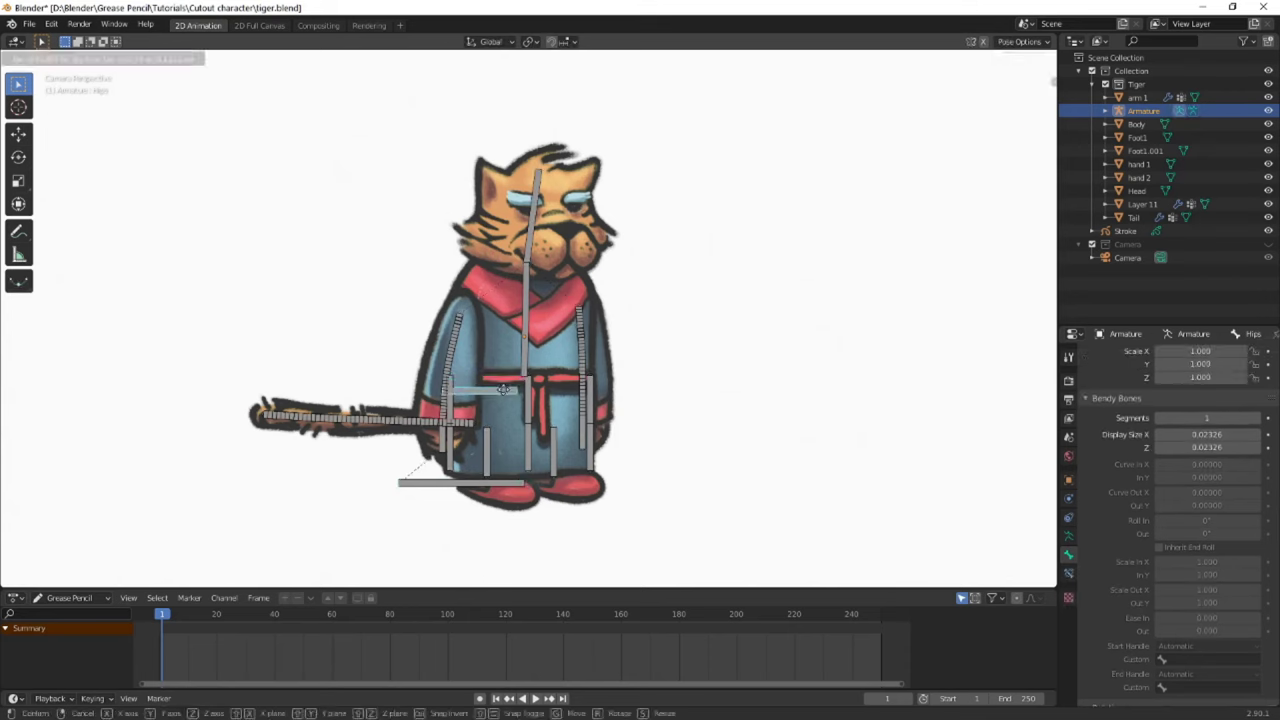
left_click(505, 374)
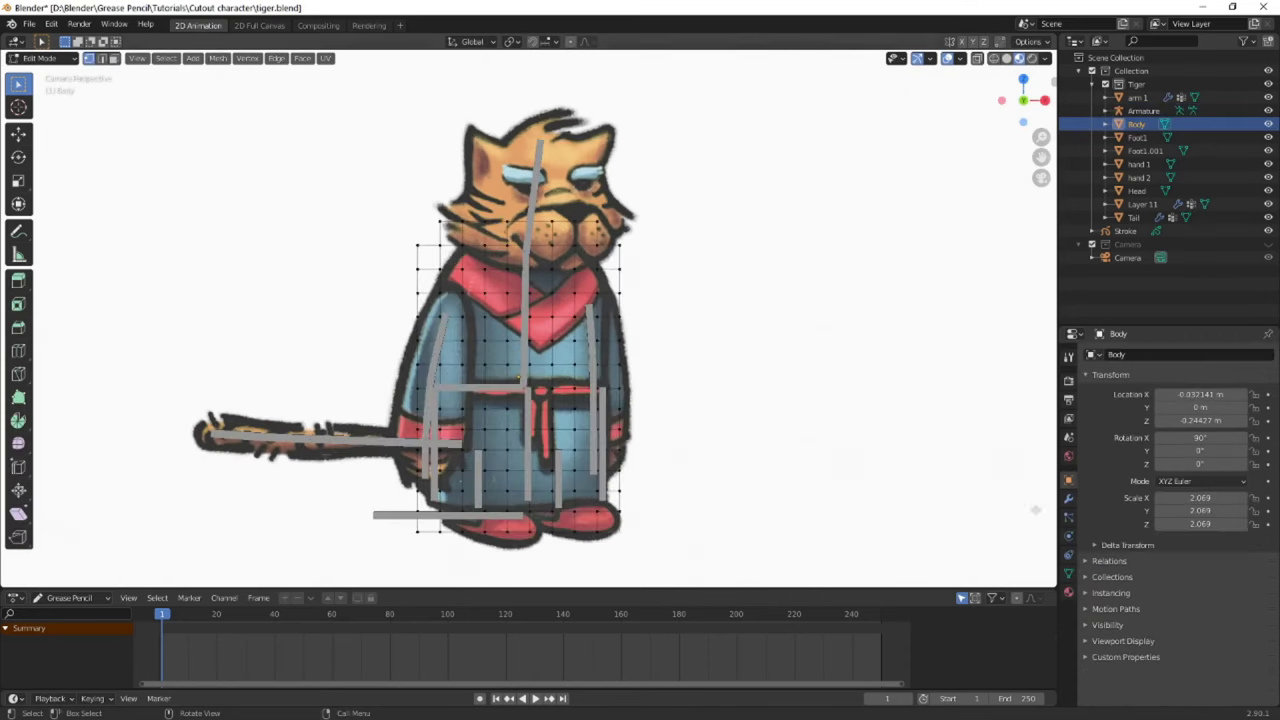
Add a DEF_skirt2.L vertex group to Body and assign its robe vertices with a weight
key("Tab")
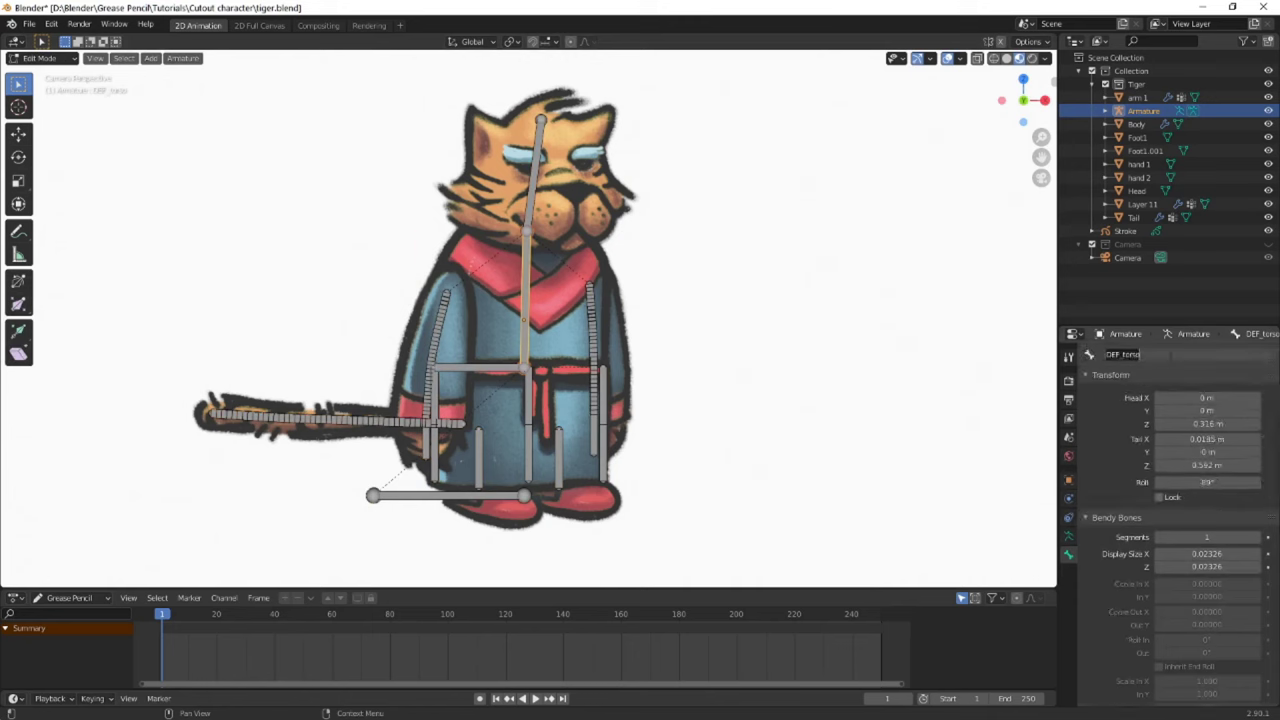
left_click(1135, 361)
left_click(1068, 572)
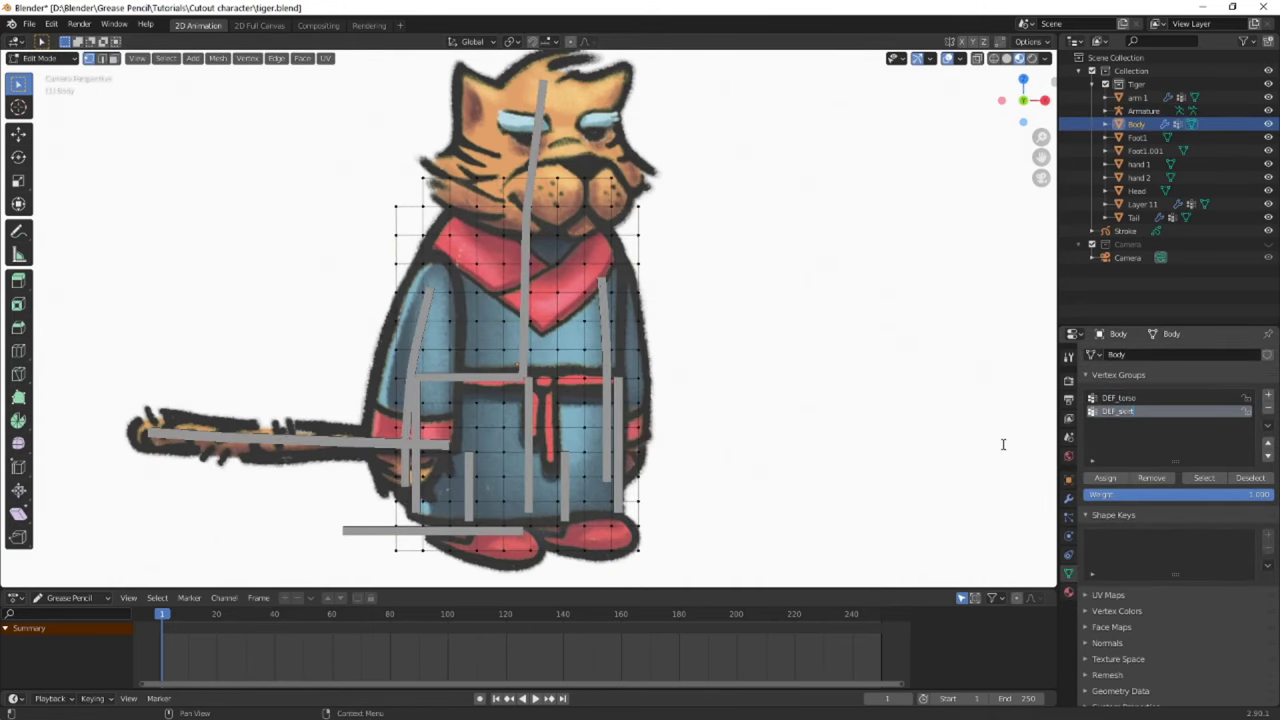
key("Return")
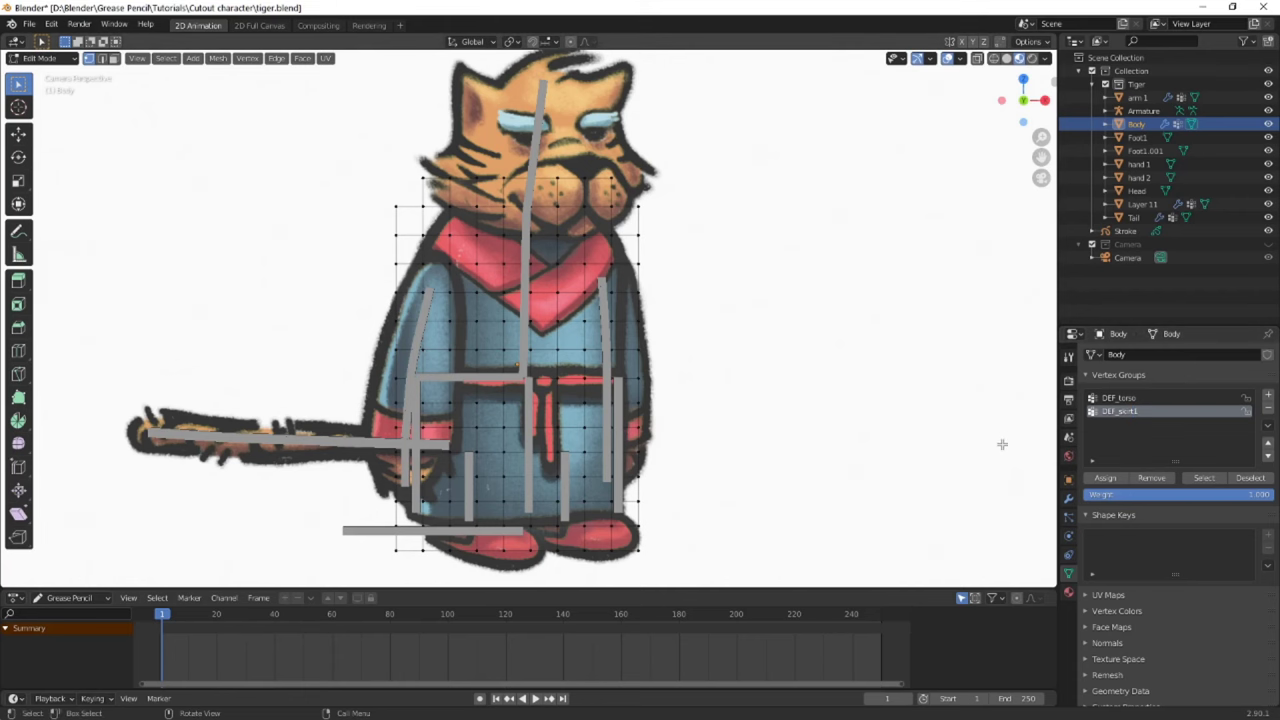
scroll(400, 305, "up", 4)
key("b")
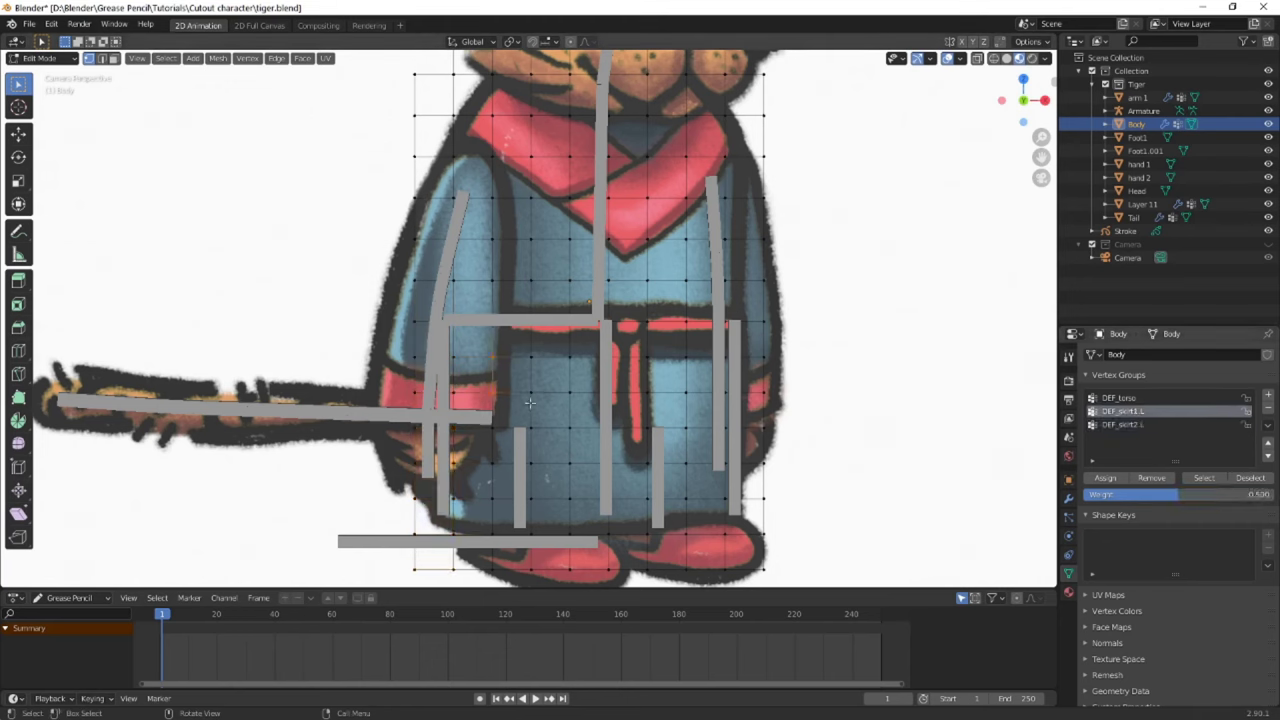
left_click(1122, 424)
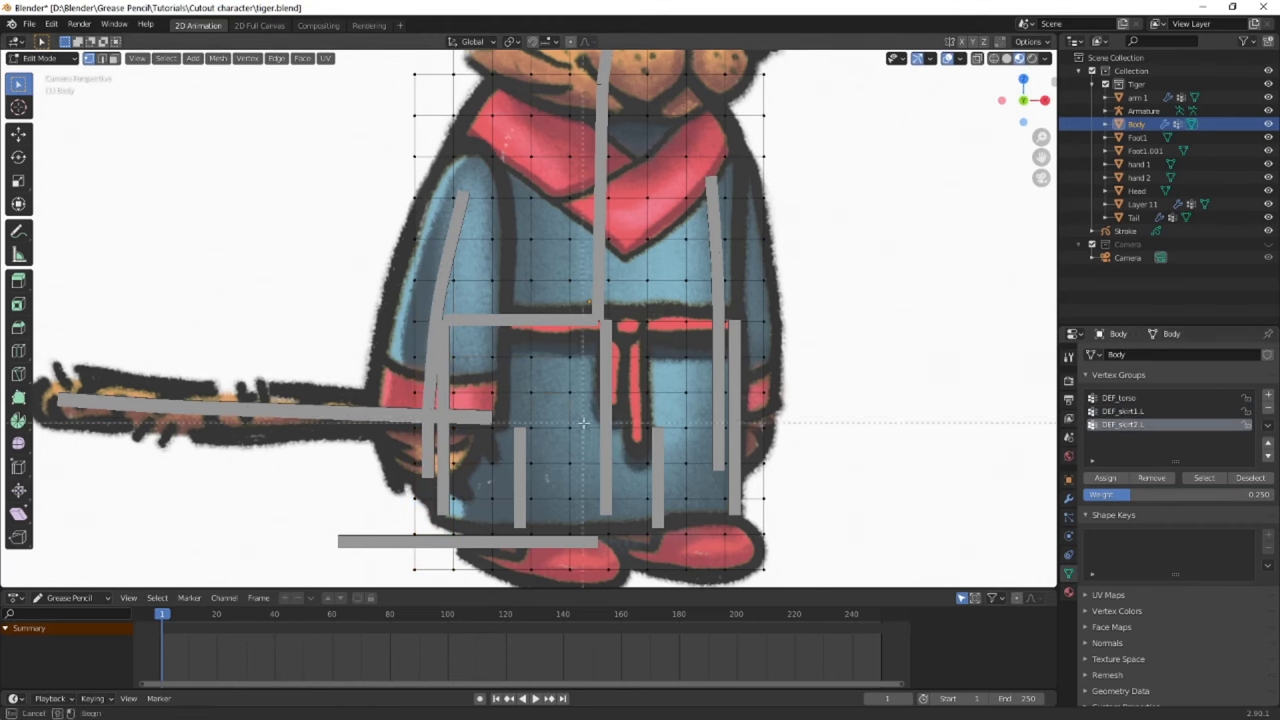
left_click(1204, 477)
double_click(1205, 494)
Box-select the centre robe vertices and add a vertex group named DEF_skirt2
key("Tab")
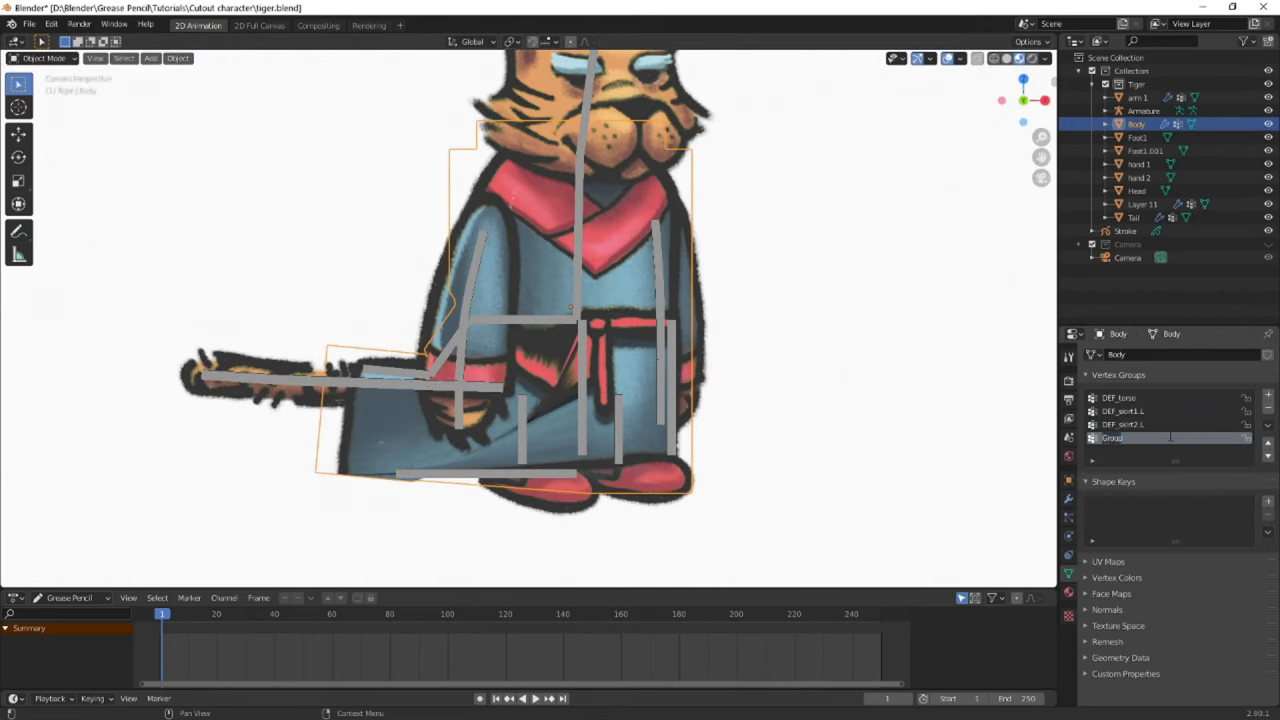
key("Tab")
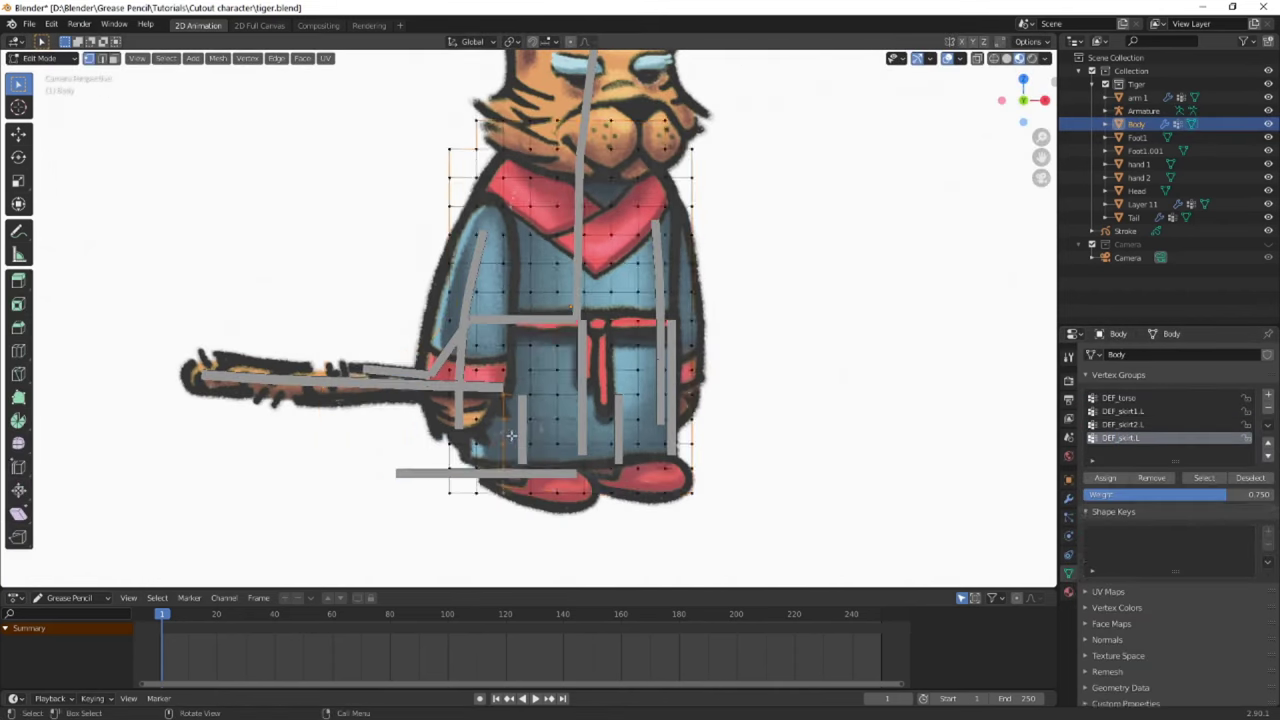
scroll(570, 320, "up", 3)
scroll(545, 319, "up", 1)
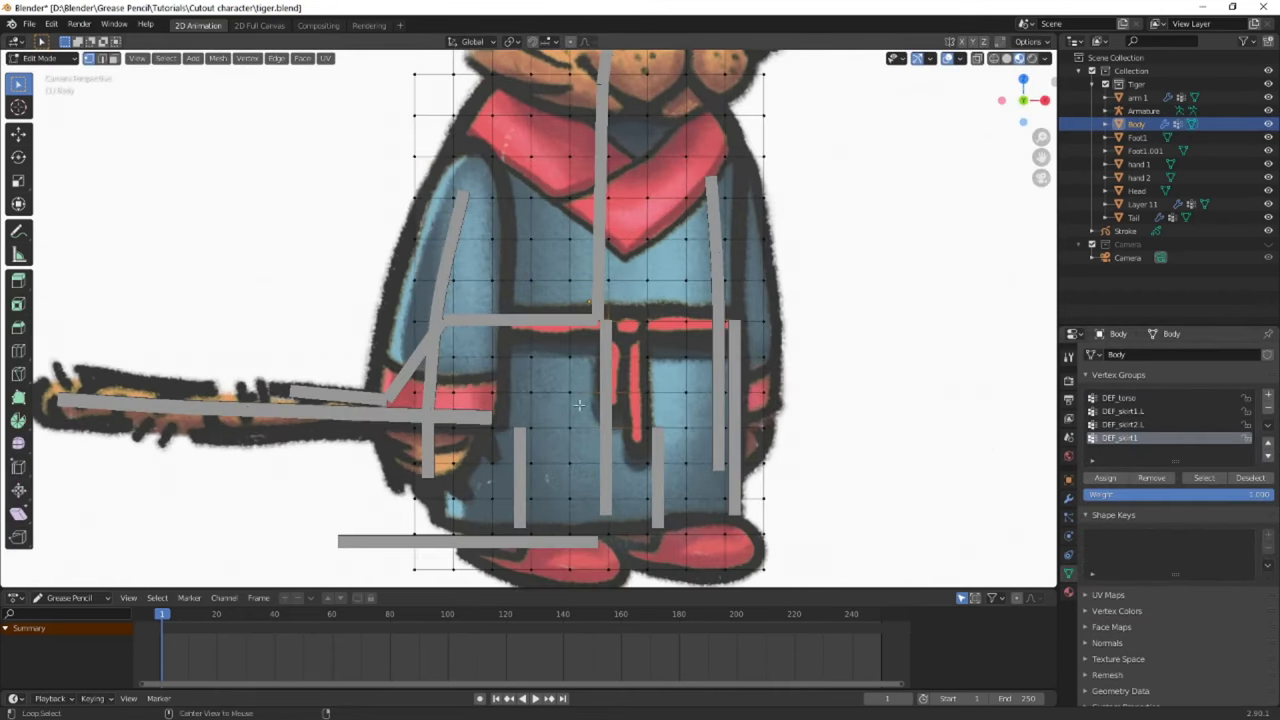
key("b")
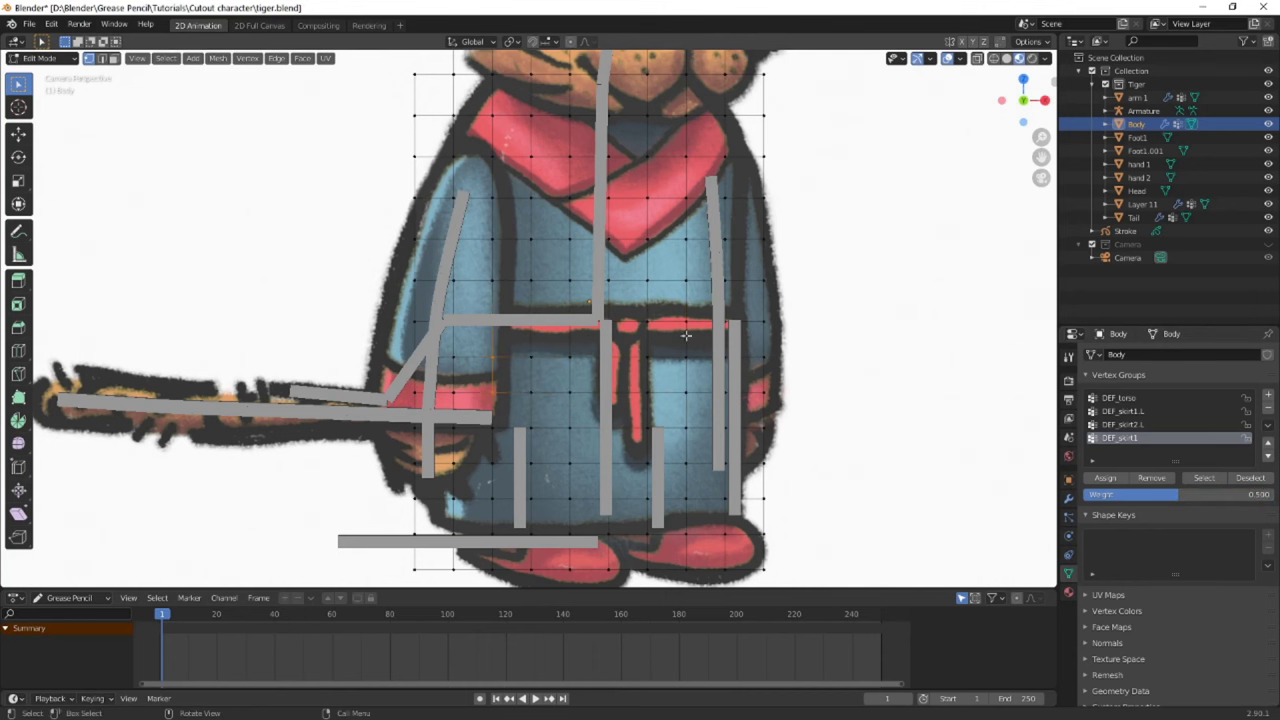
mouse_move(1200, 494)
left_mouse_down()
mouse_move(1120, 494)
mouse_move(1210, 494)
left_mouse_up()
left_click(1268, 394)
double_click(1150, 451)
type("DEF_skirt2")
key("Return")
Pose the armature to check the robe deformation, then return to editing the Body mesh
middle_click_drag(694, 467, 680, 420, "shift")
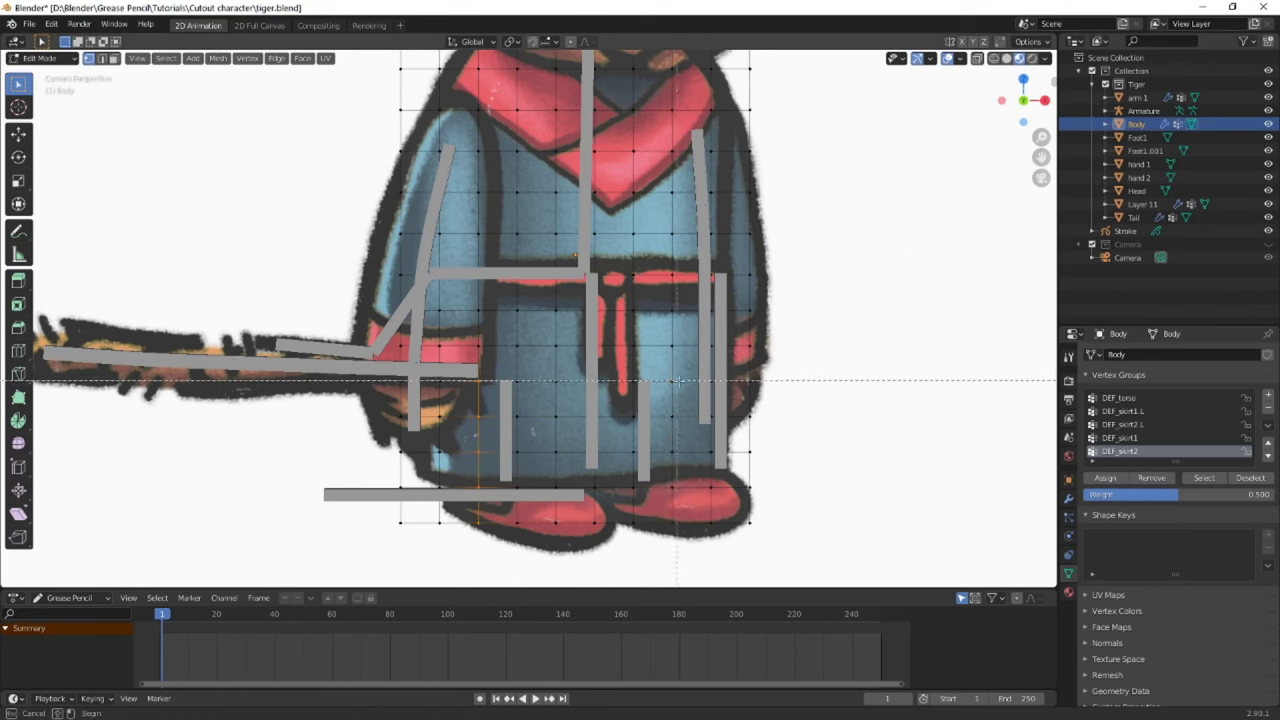
left_click_drag(1200, 494, 1272, 494)
key("ctrl+Tab")
left_click(334, 357)
left_click(407, 306)
key("ctrl+Tab")
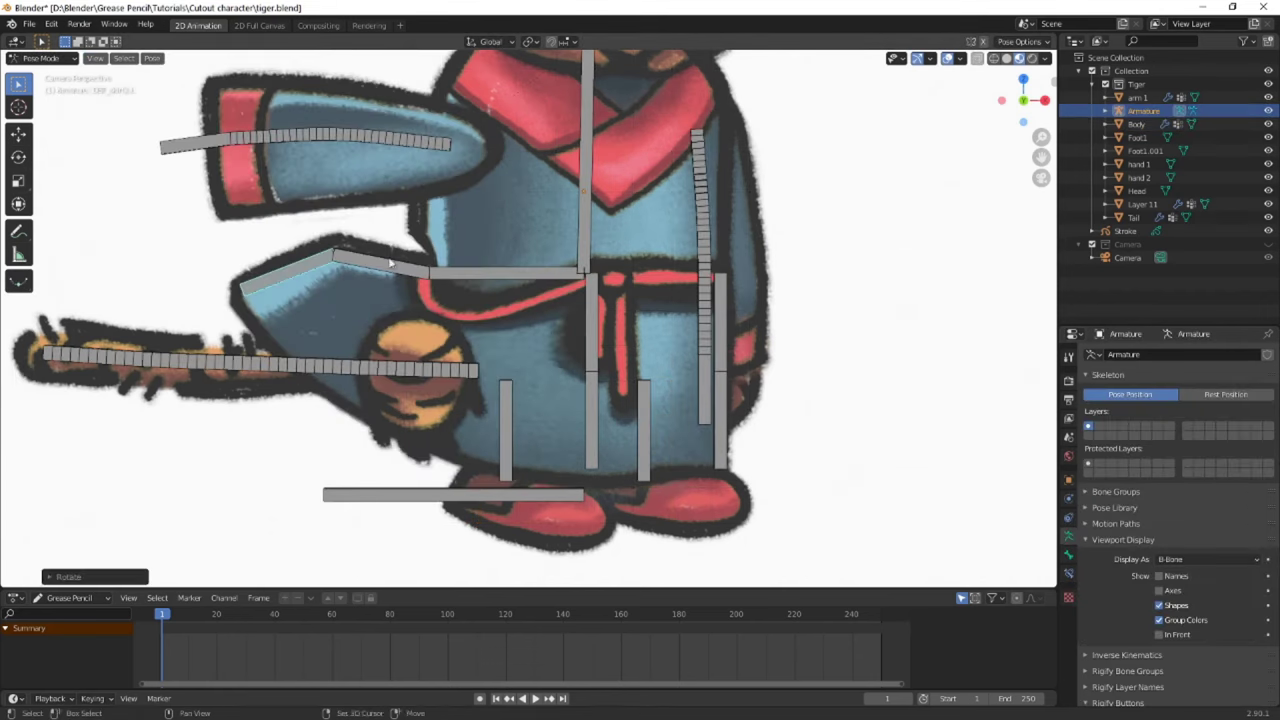
key("ctrl+Tab")
left_click(656, 340)
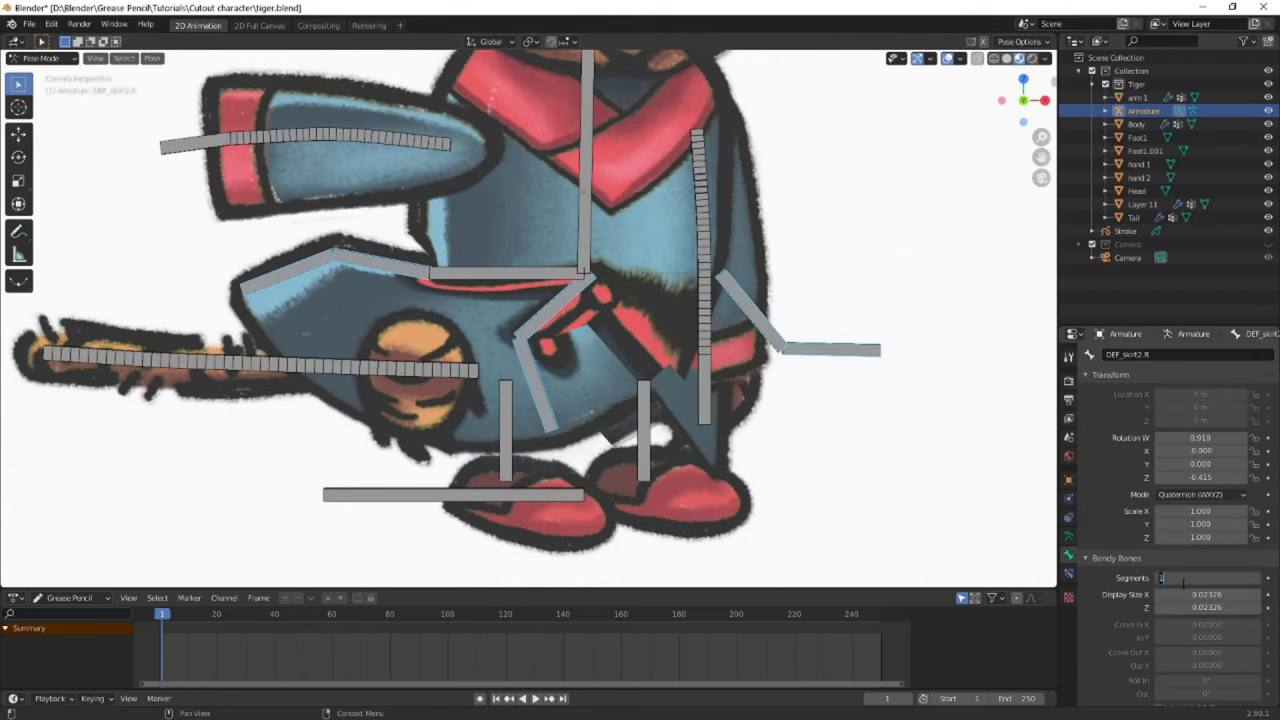
key("Tab")
scroll(609, 396, "down", 2)
Add a DEF_skirt1.R vertex group and assign robe vertices at weight 0.75
left_click(1068, 573)
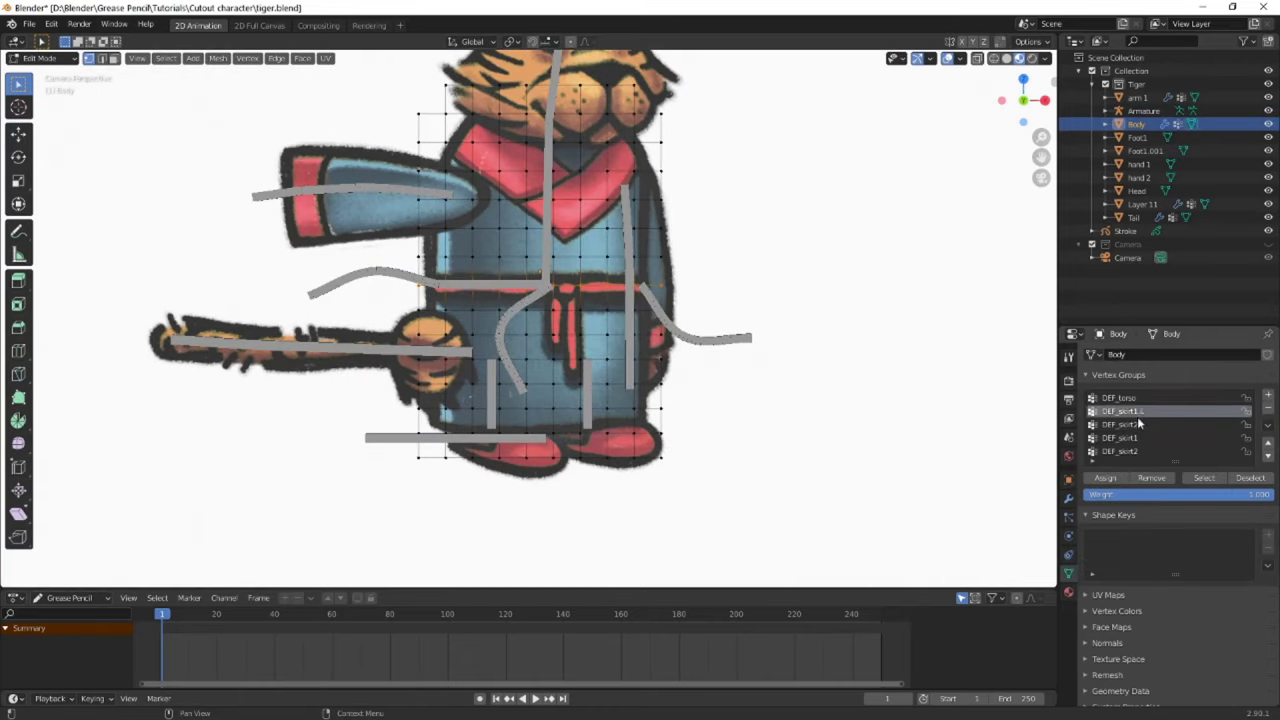
left_click(1268, 386)
type("DEF_skirt1.R")
key("Return")
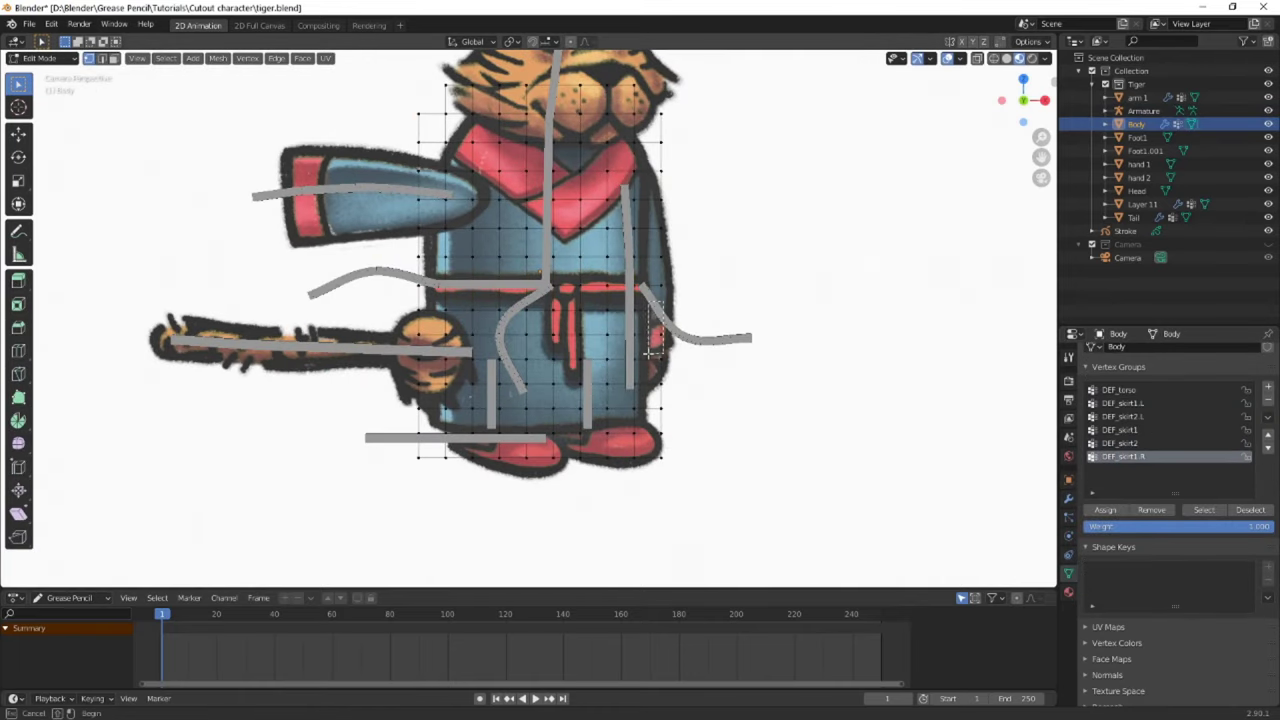
double_click(1178, 526)
type("0.75")
key("Return")
Add a DEF_skirt2.R vertex group at weight 0.5, then leave Edit Mode and select the armature
key("b")
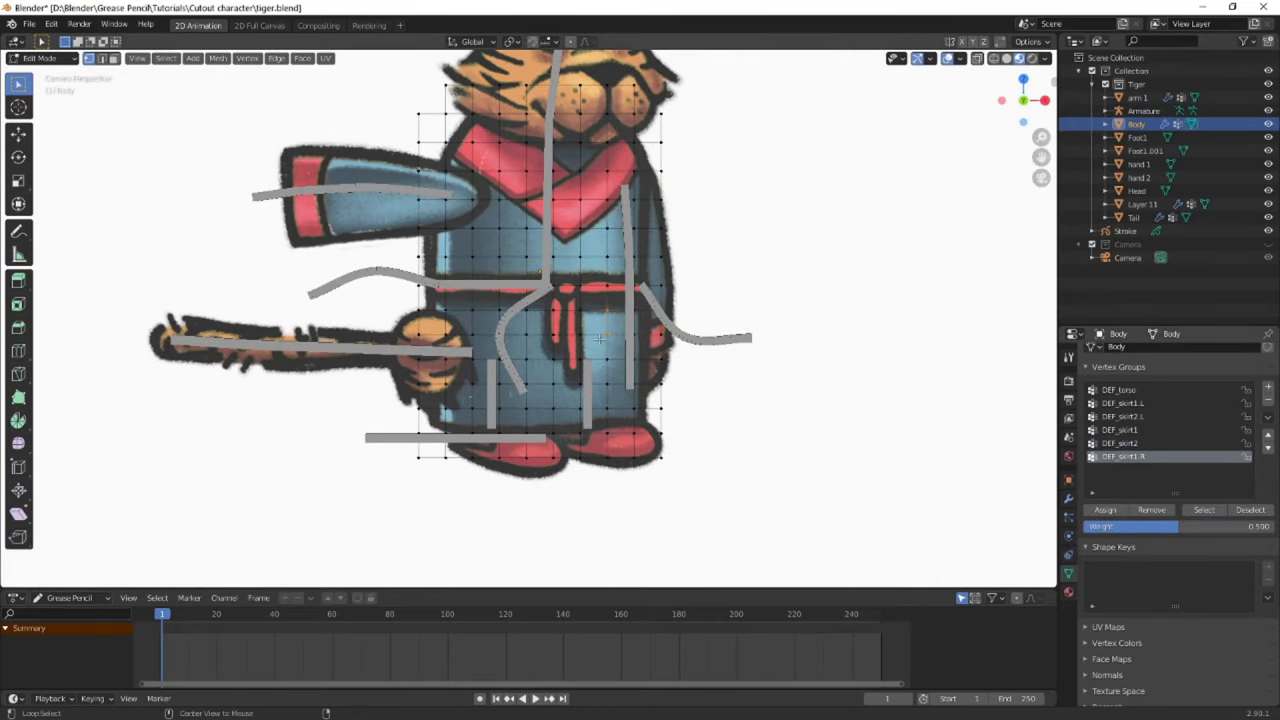
type(".R")
key("Return")
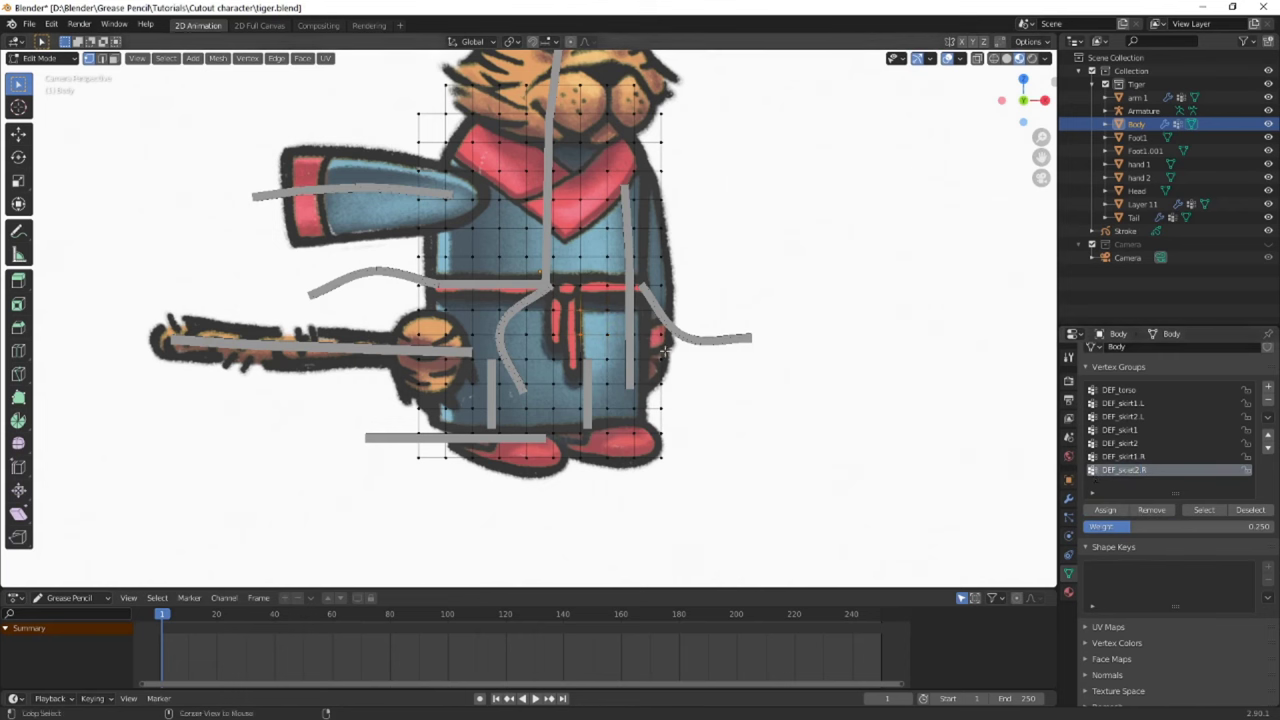
double_click(1178, 526)
type("0.5")
key("Return")
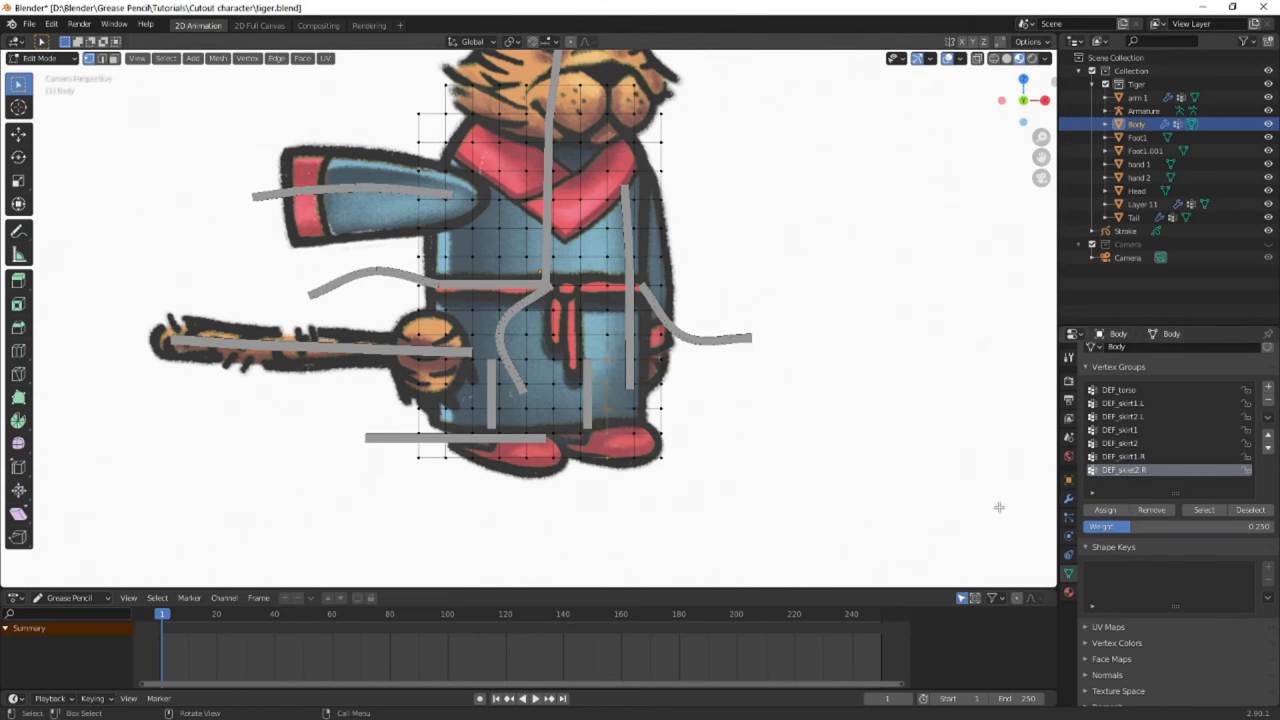
key("ctrl+Tab")
left_click(527, 358)
left_click(527, 360)
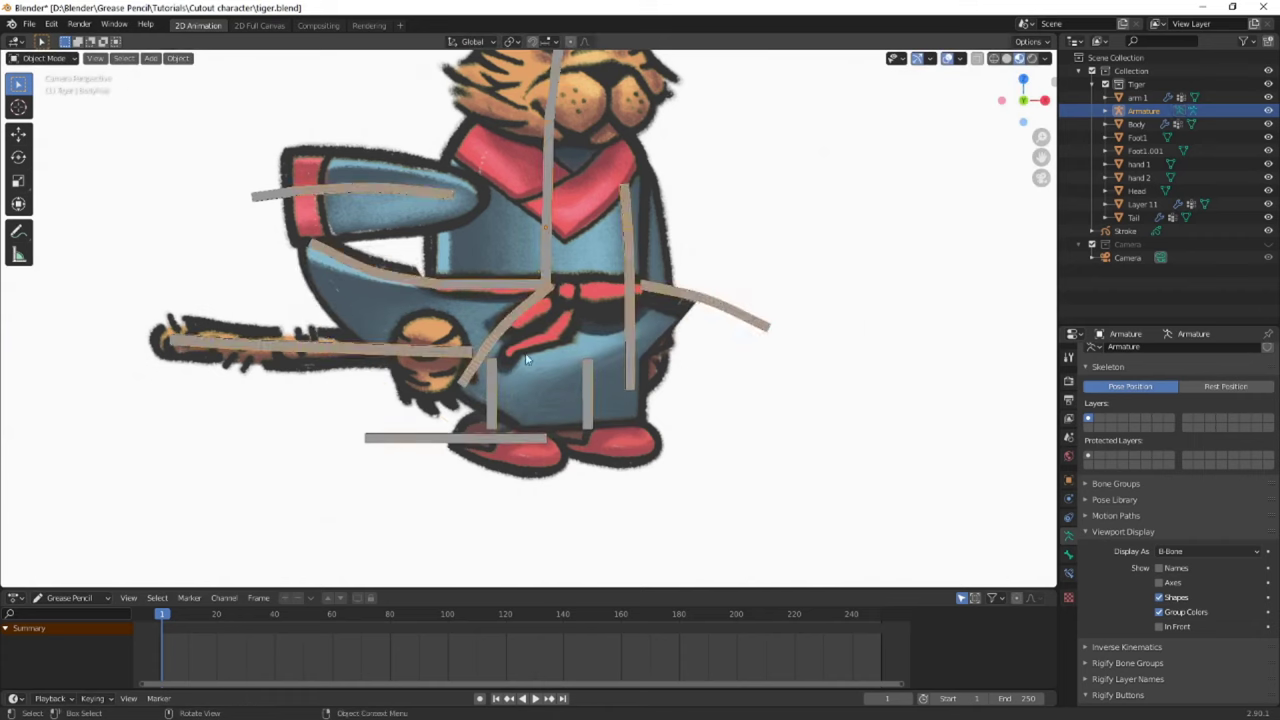
Undo the test poses and duplicate all bones 3 m to the right along X
key("ctrl+z")
key("ctrl+z")
key("ctrl+z")
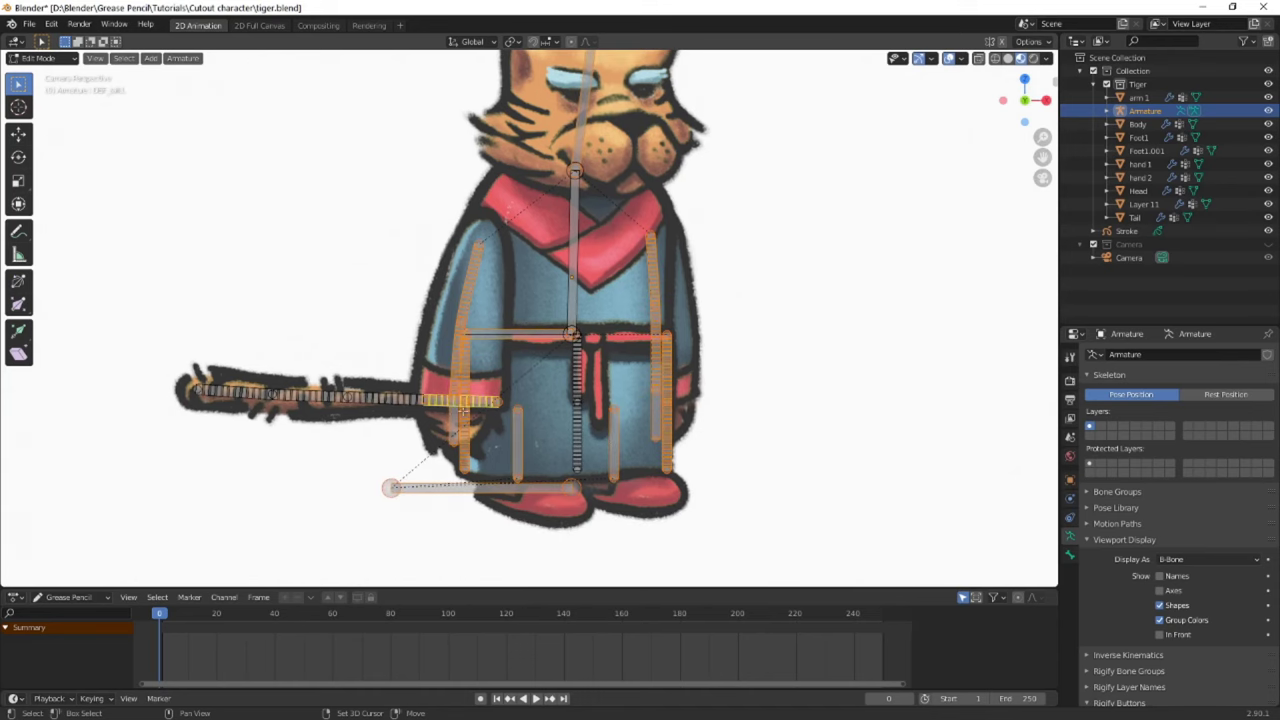
scroll(320, 396, "down", 3)
key("shift+d")
key("x")
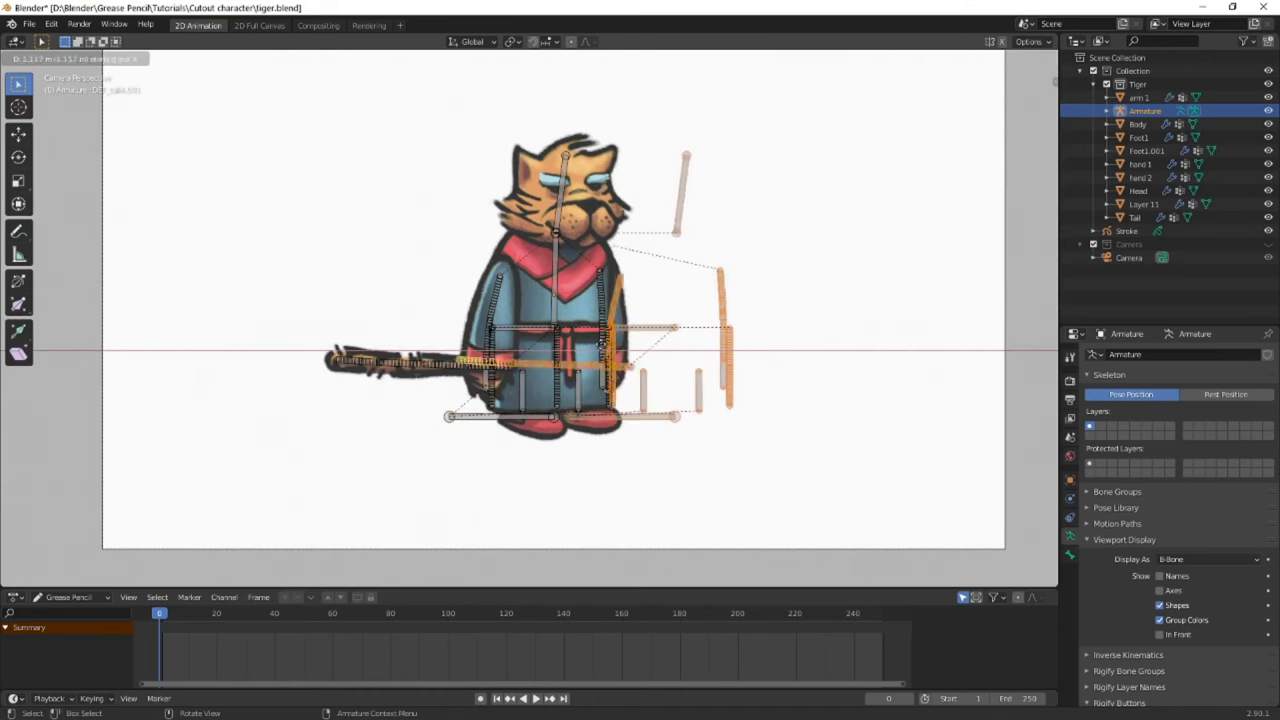
left_click(812, 300)
Move the copied bones onto bone layer 2 and toggle that layer's visibility
scroll(812, 300, "down", 2)
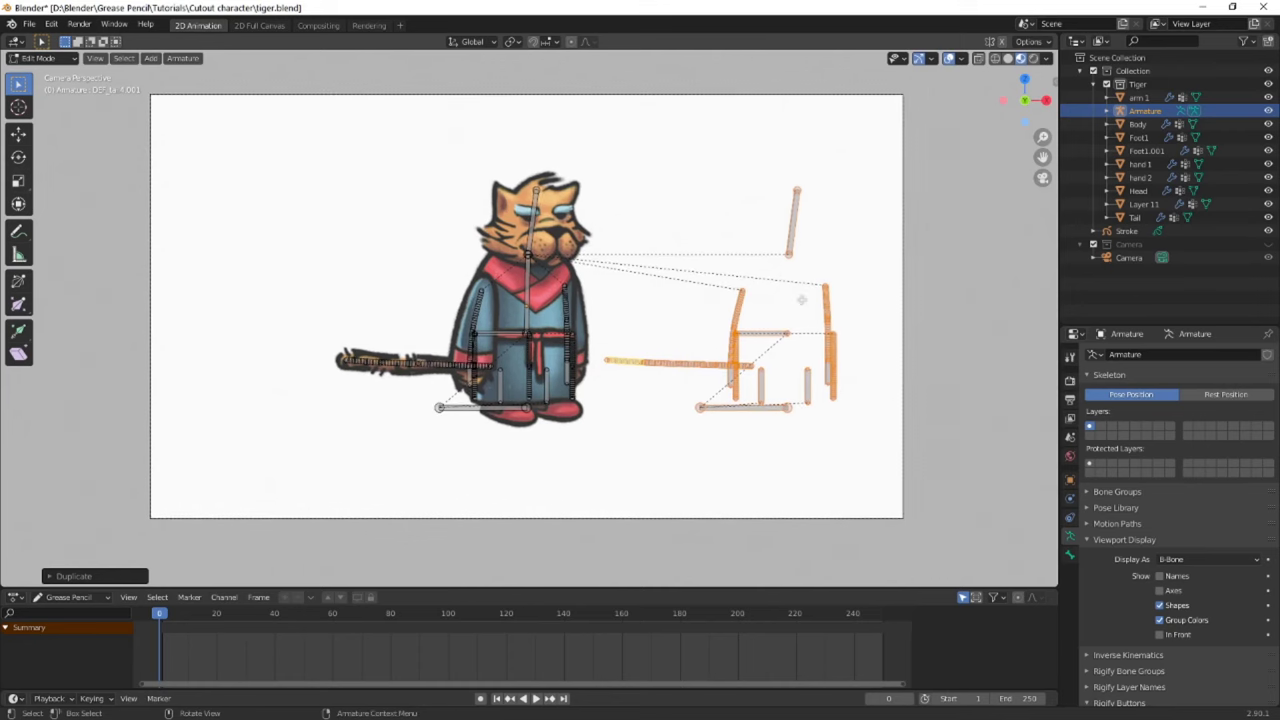
key("m")
left_click(820, 338)
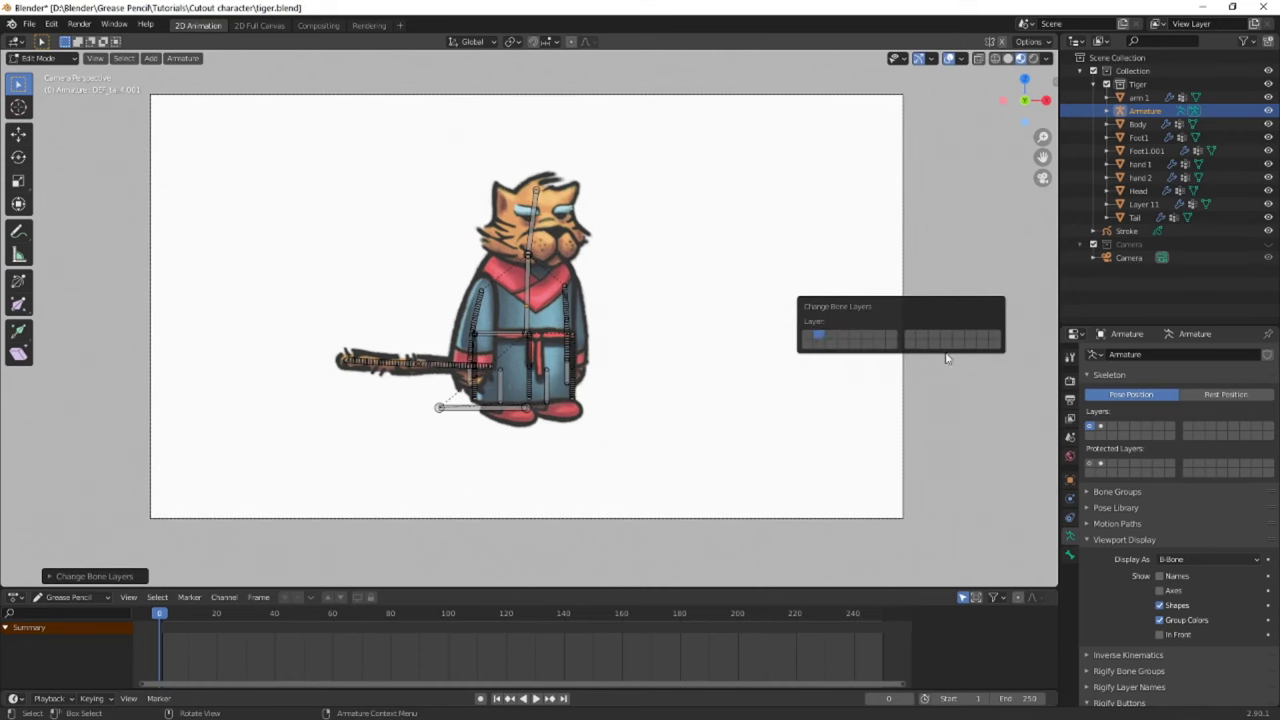
left_click(1101, 426)
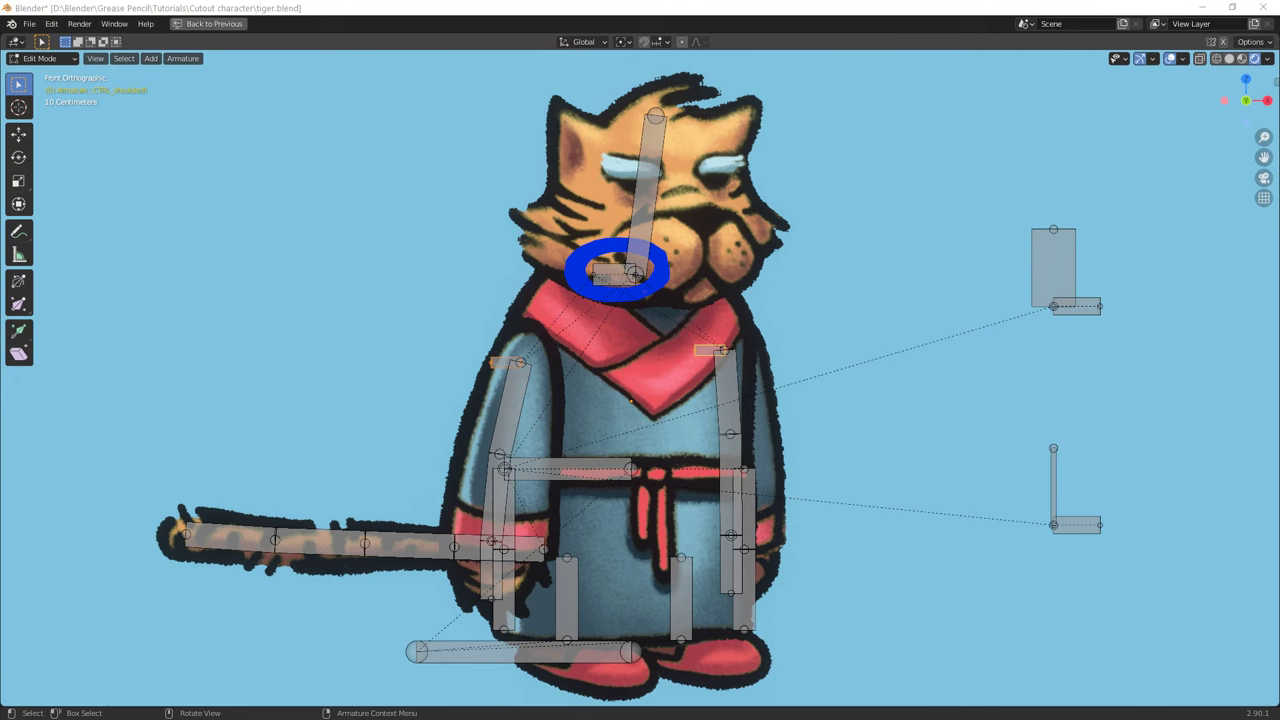
Test the rig by moving the Hips bone, then undo the move
key("g")
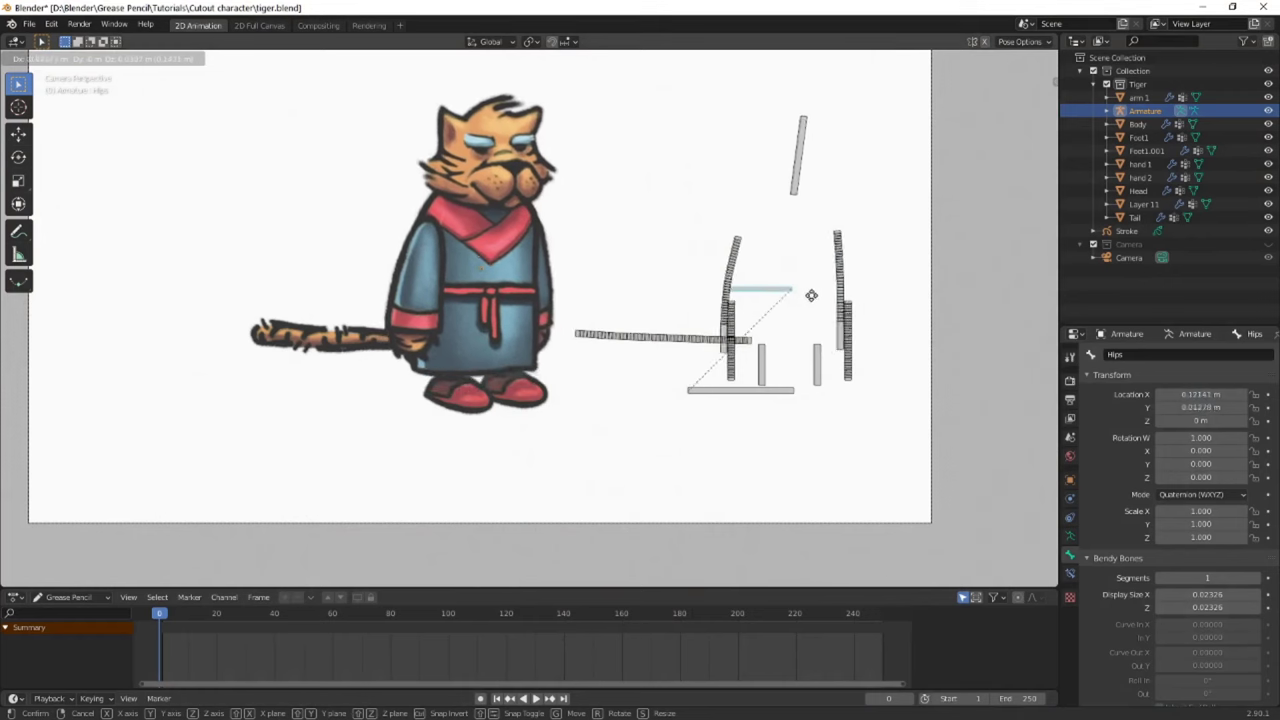
left_click(811, 295)
key("Tab")
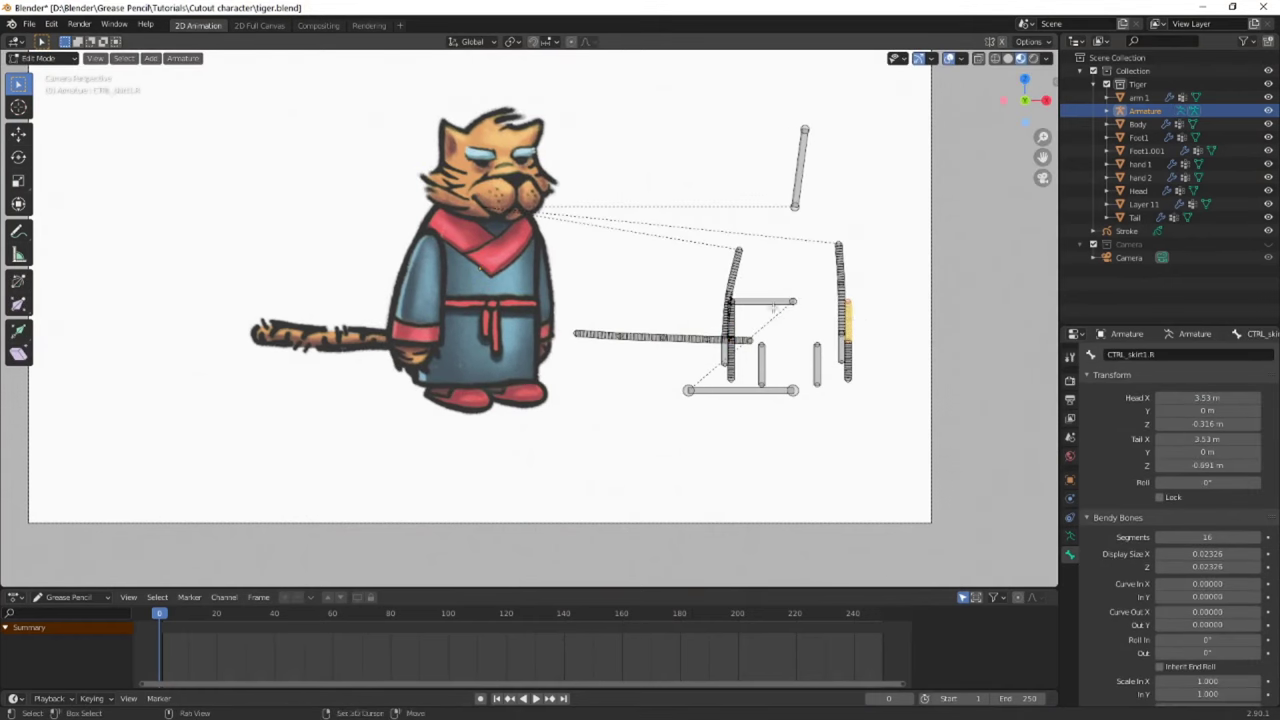
key("Tab")
left_click_drag(773, 308, 773, 314)
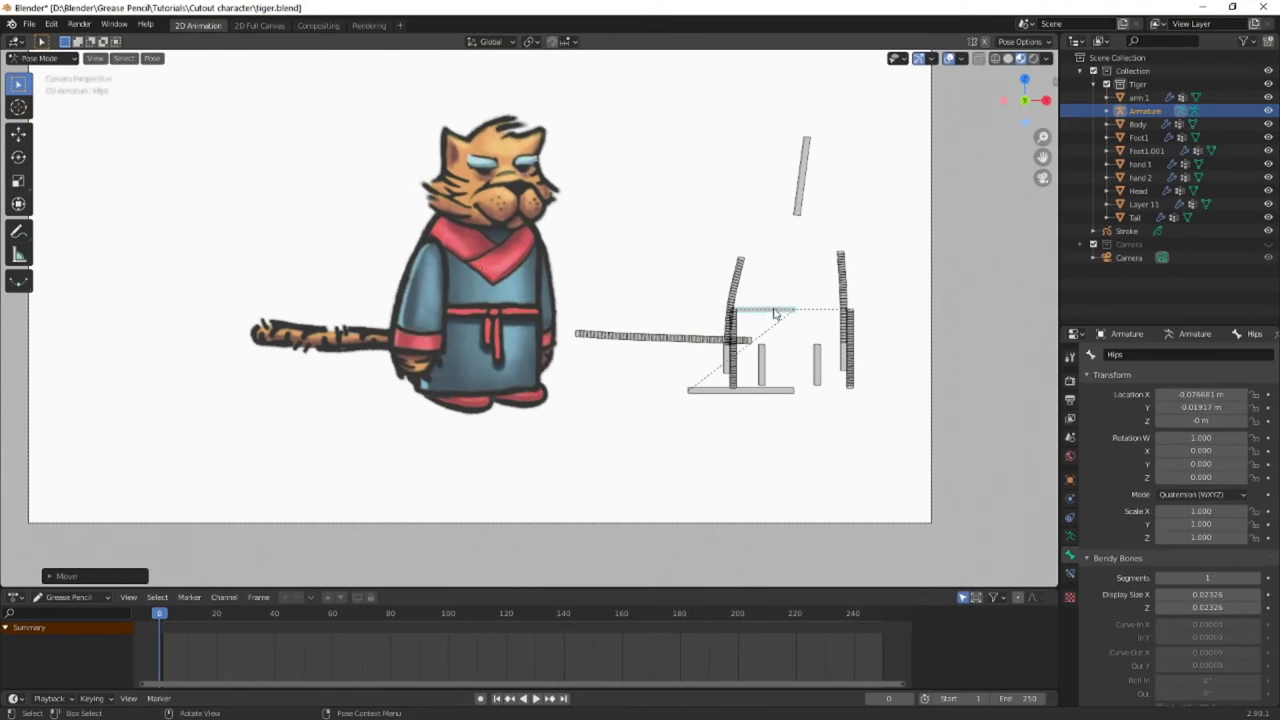
key("ctrl+z")
Select all control bones and enlarge their B-Bone display thickness
left_click(803, 180)
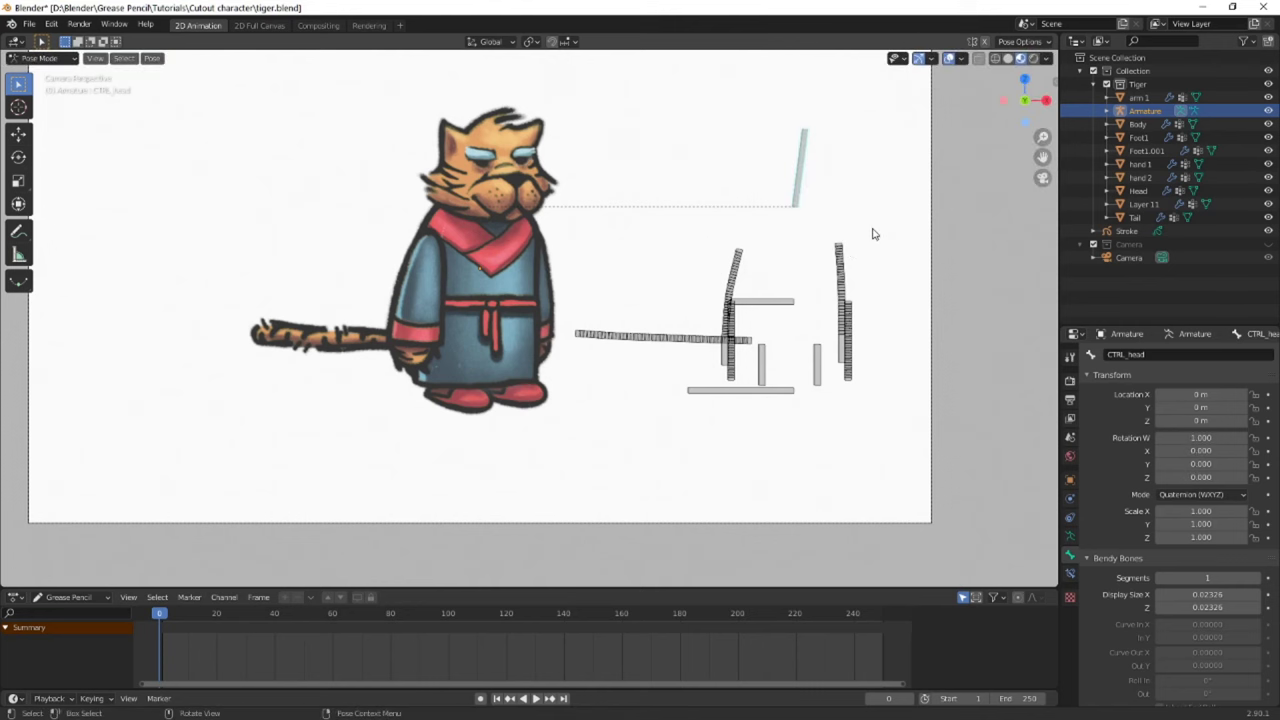
key("a")
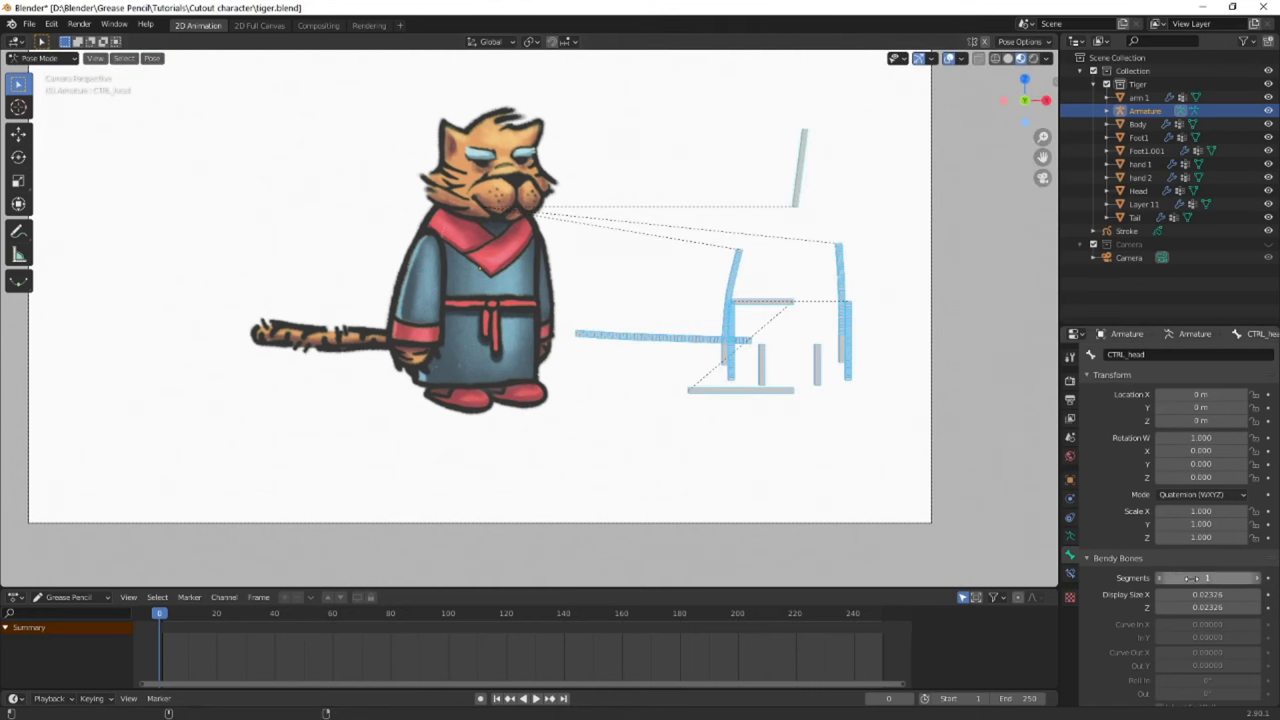
key("Tab")
key("a")
key("s")
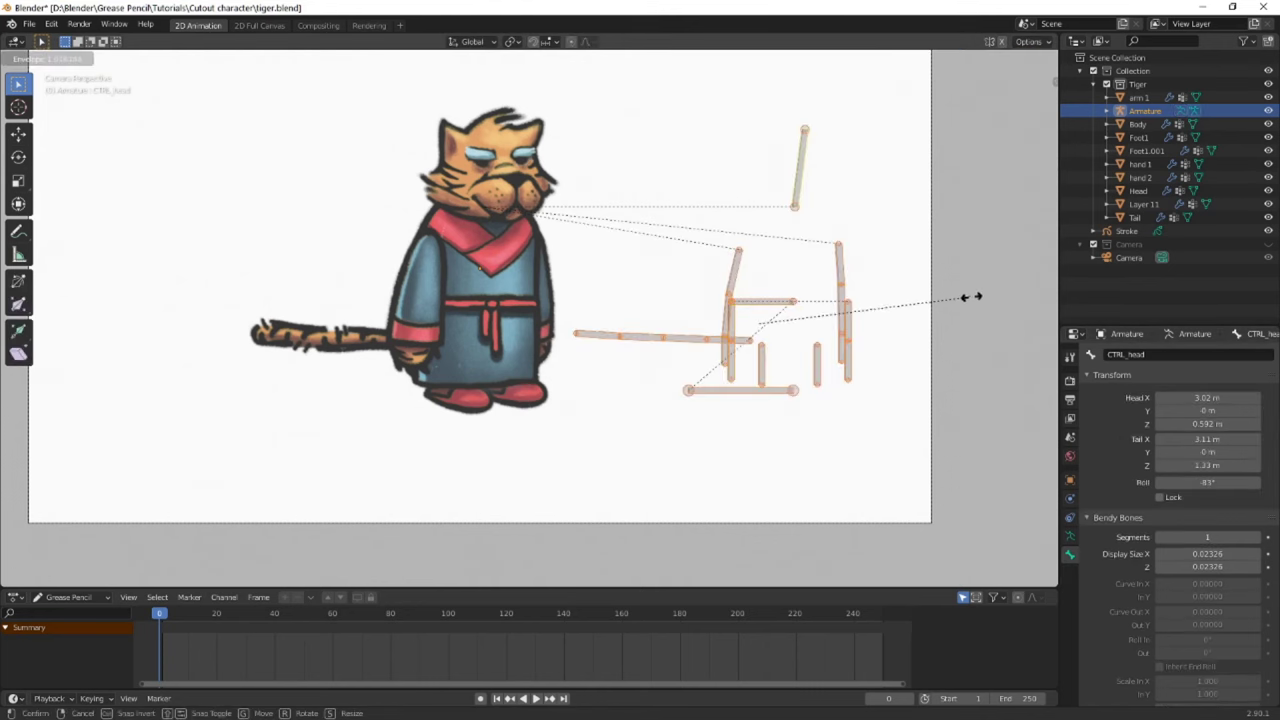
key("Escape")
key("alt+a")
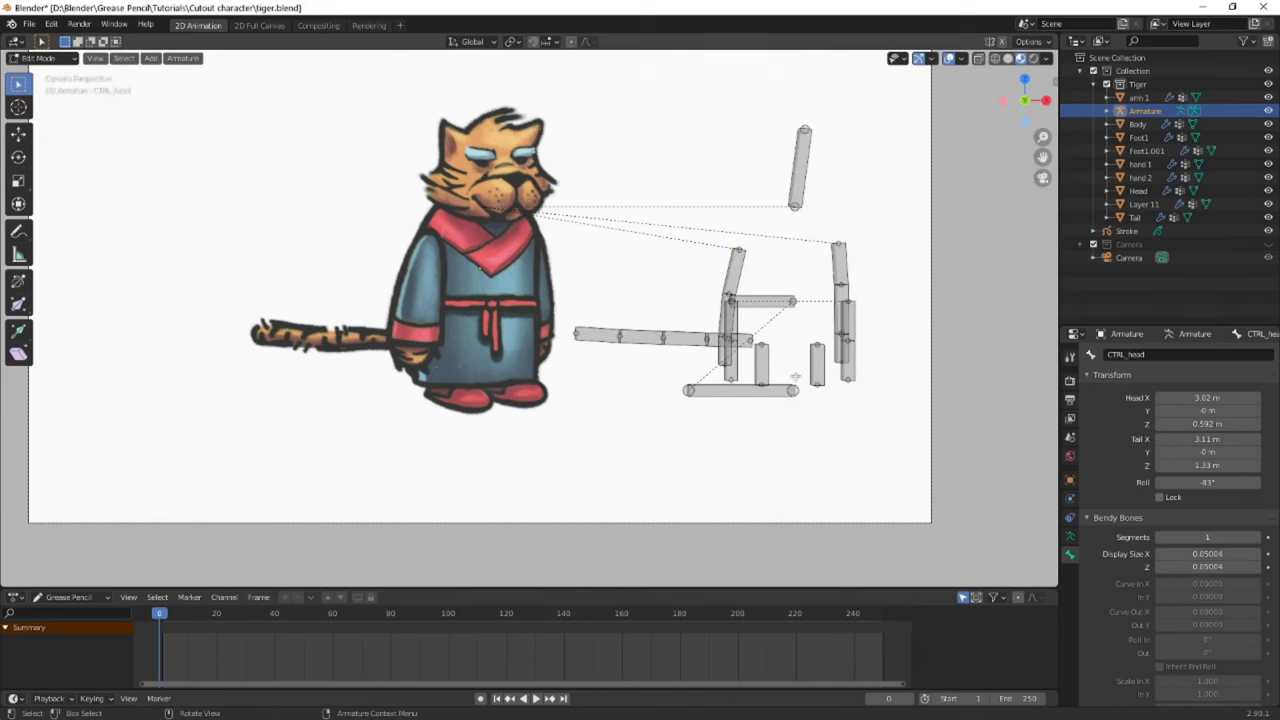
Show bone layer 1 and clear the parents of the upper head bone and the horizontal bone
left_click(1088, 426, "shift")
scroll(871, 295, "up", 2)
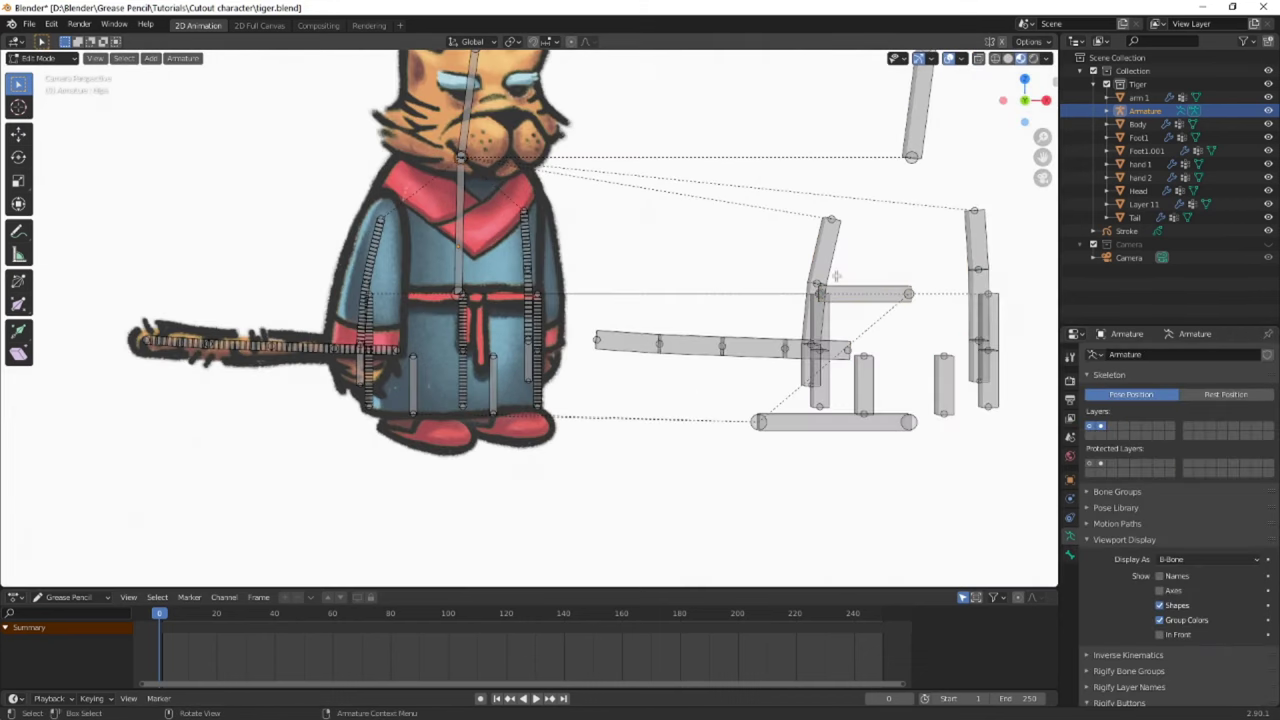
left_click(924, 155)
key("alt+p")
left_click(912, 166)
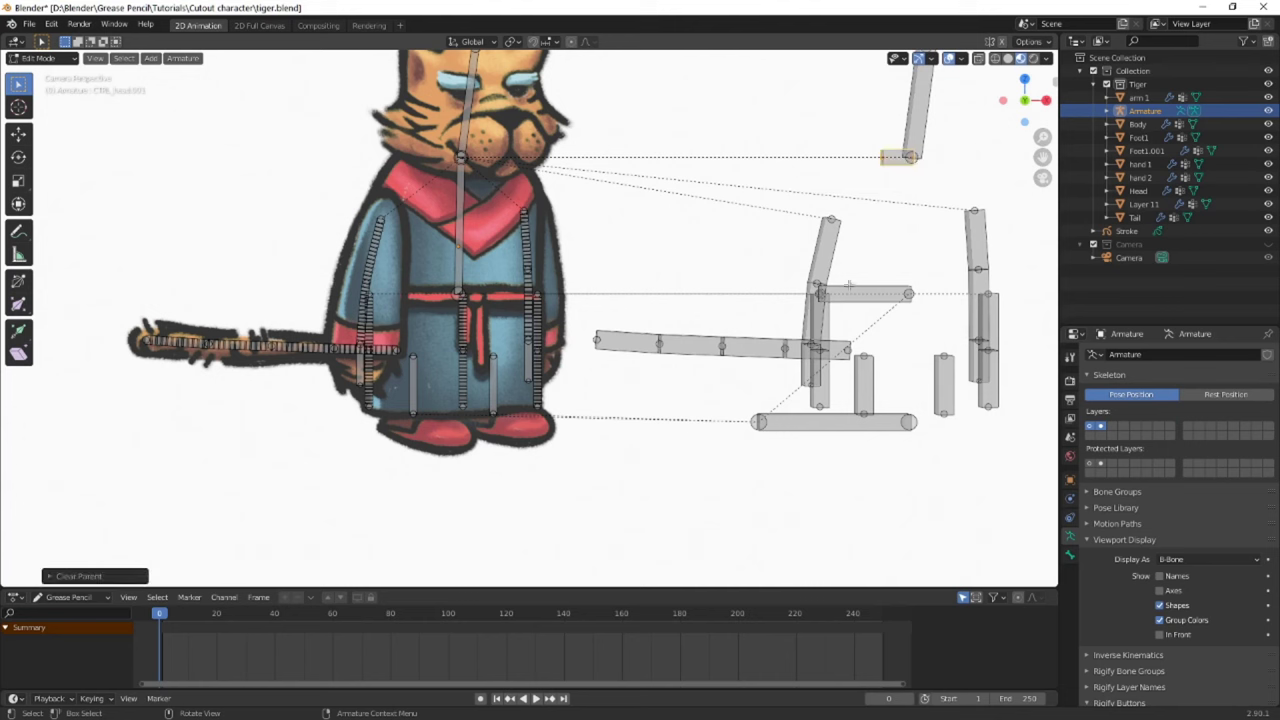
left_click(849, 288)
key("alt+p")
left_click(850, 306)
Rename the horizontal bone CTRL_torso and parent the selected bones to it with Keep Offset
key("F2")
type("CTRL_tor")
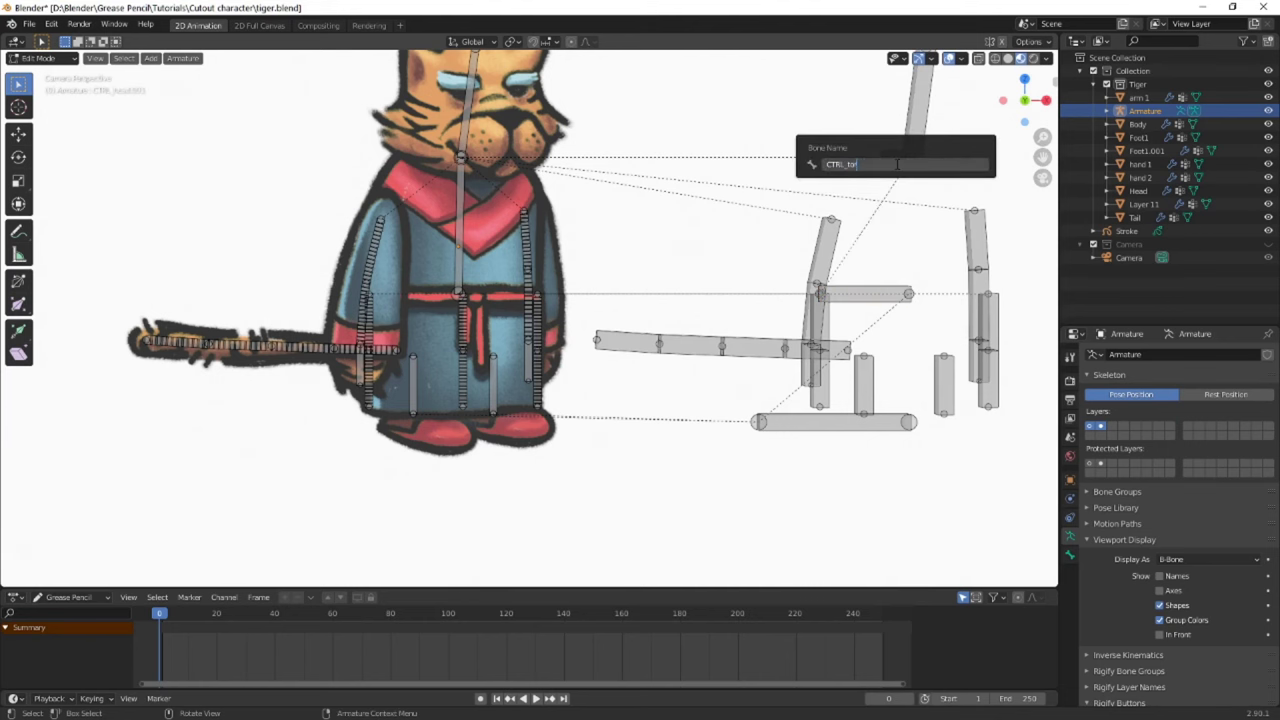
key("Return")
scroll(902, 197, "down", 1)
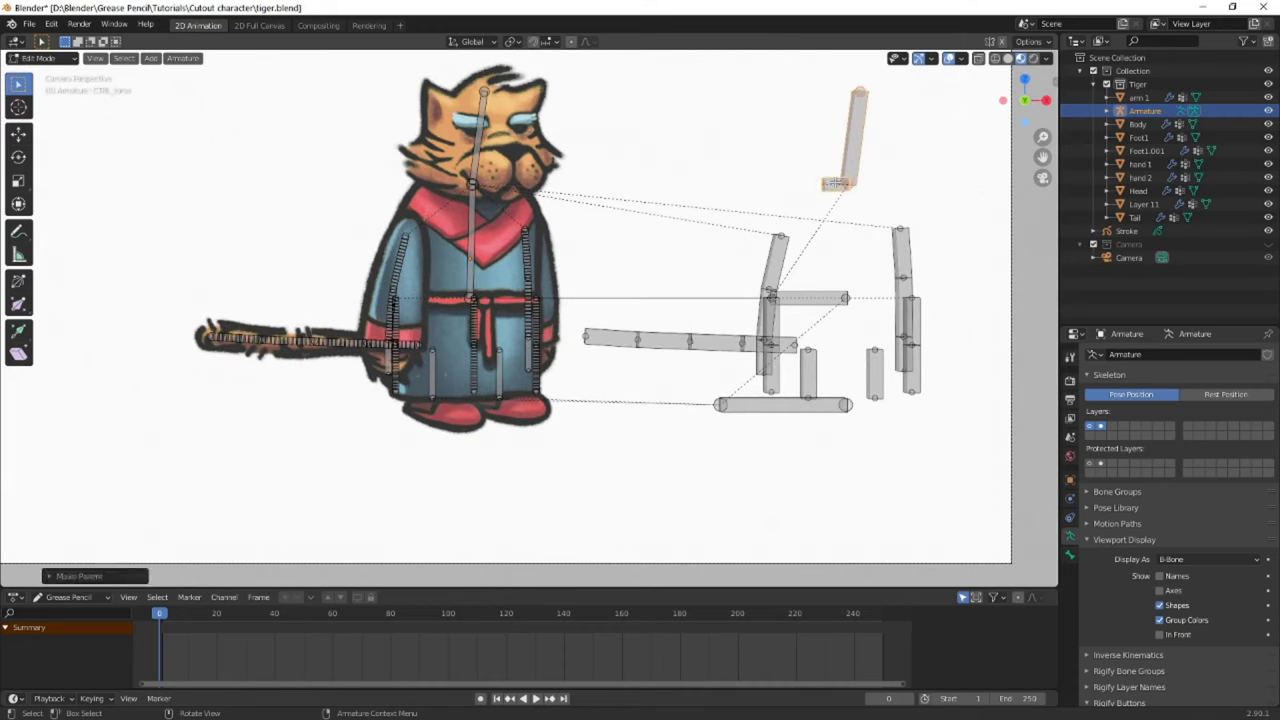
left_click(818, 181, "shift")
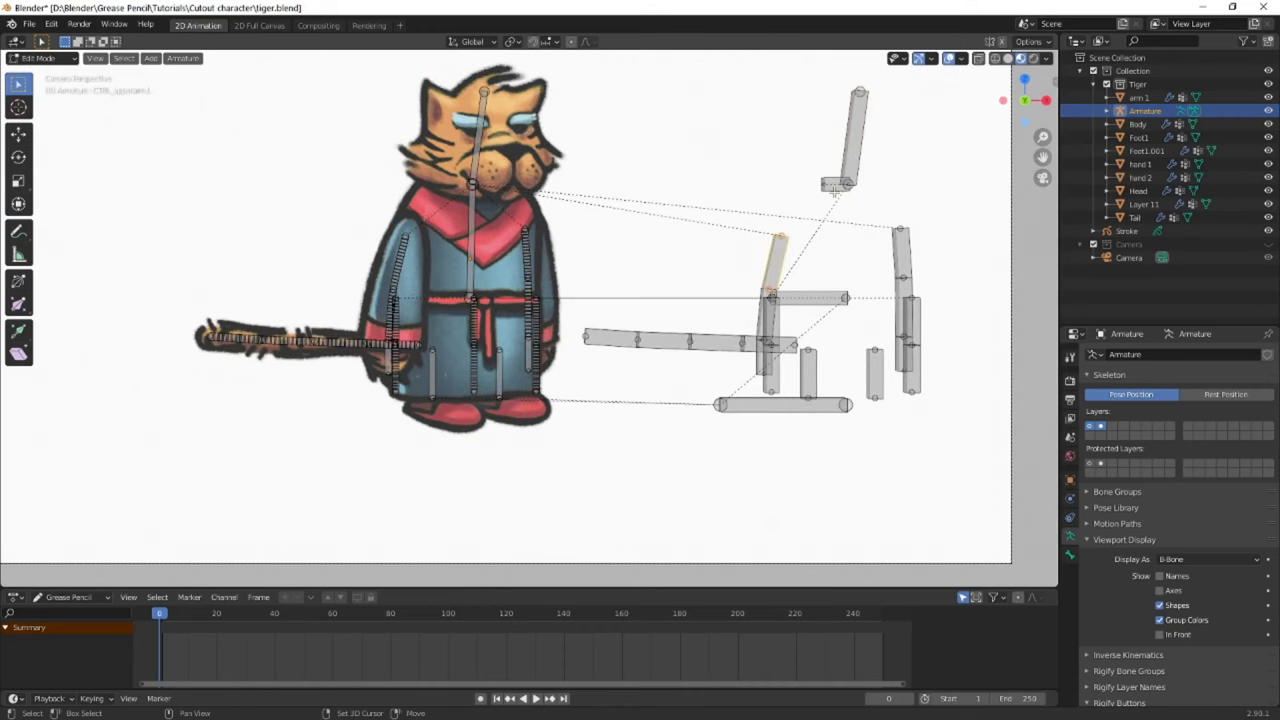
key("ctrl+p")
left_click(834, 192)
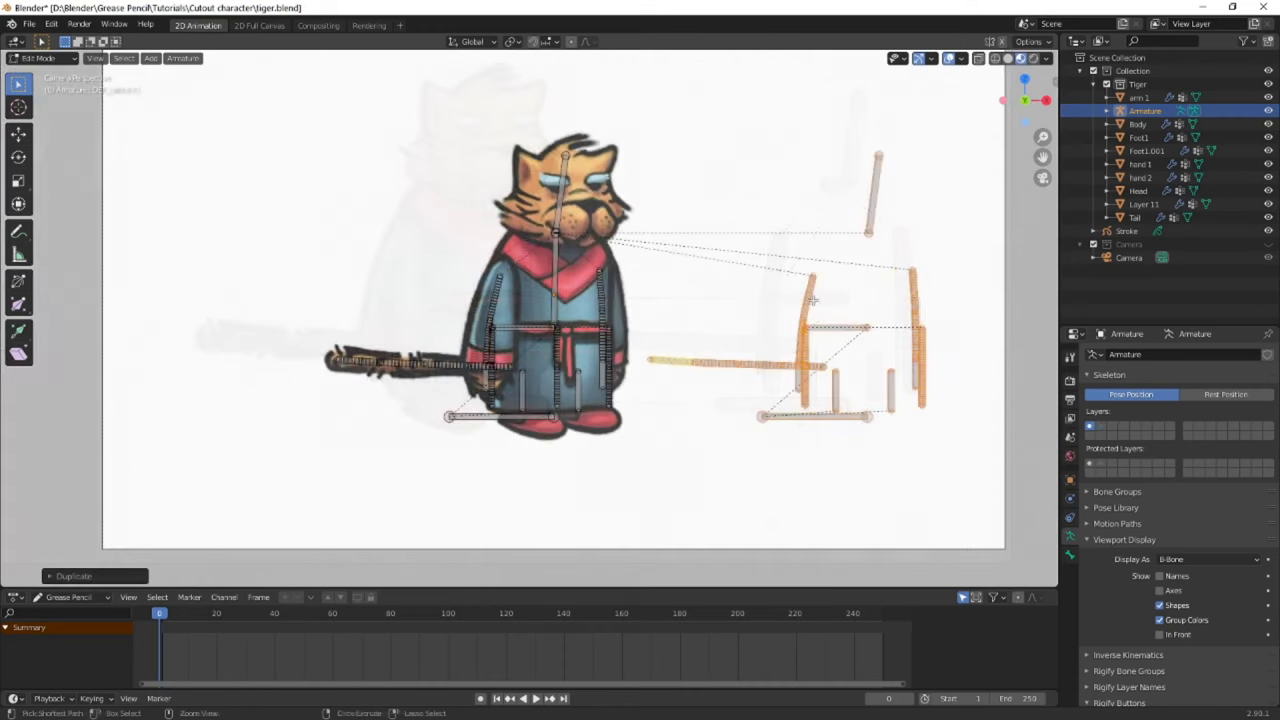
Move the duplicated bones to bone layer 2 and display that layer instead of layer 1
scroll(808, 302, "down", 1)
key("m")
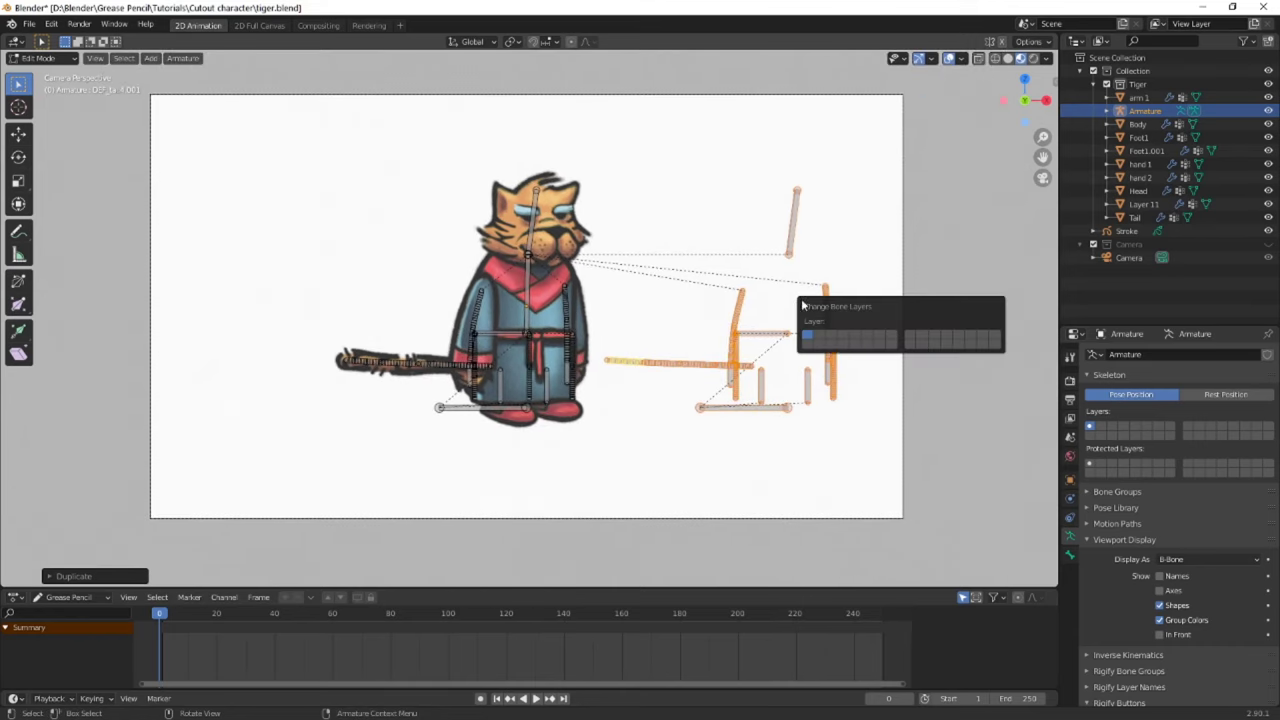
left_click(820, 337)
left_click(1100, 426)
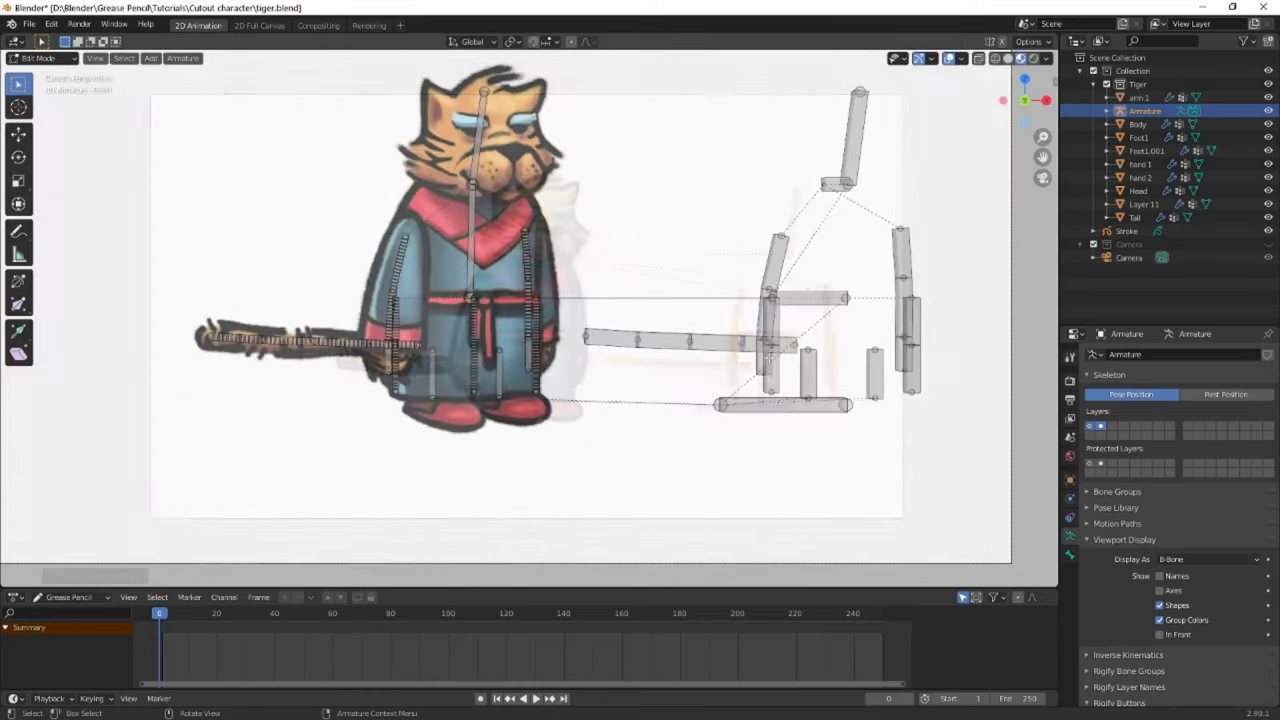
key("ctrl+p")
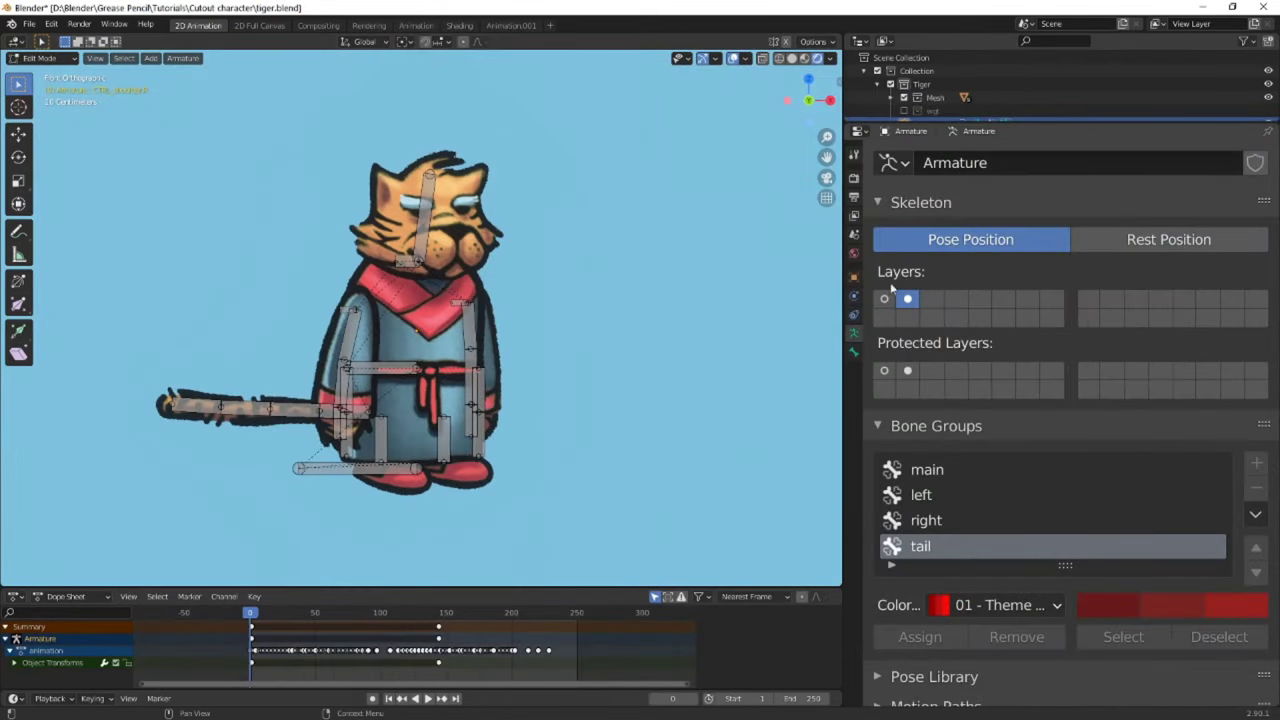
Show only bone layer 1 in the armature settings
left_click(852, 351)
left_click(852, 333)
left_click(883, 301)
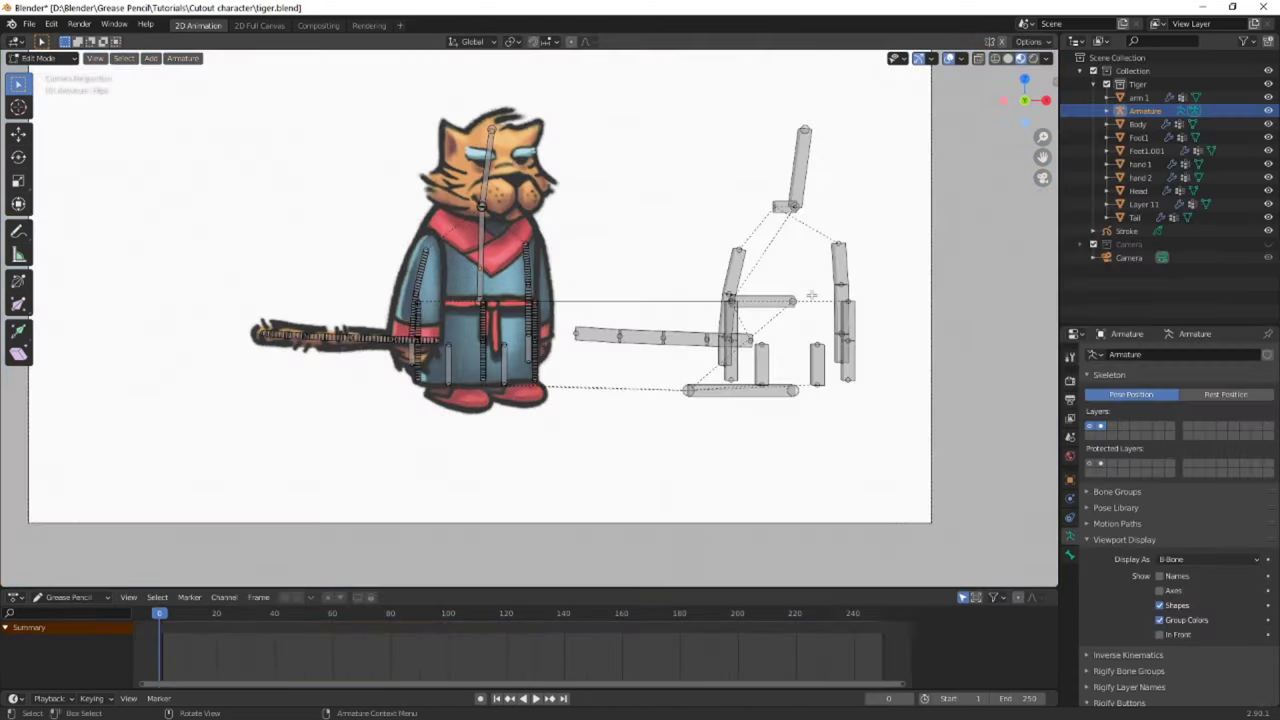
scroll(614, 284, "up", 1)
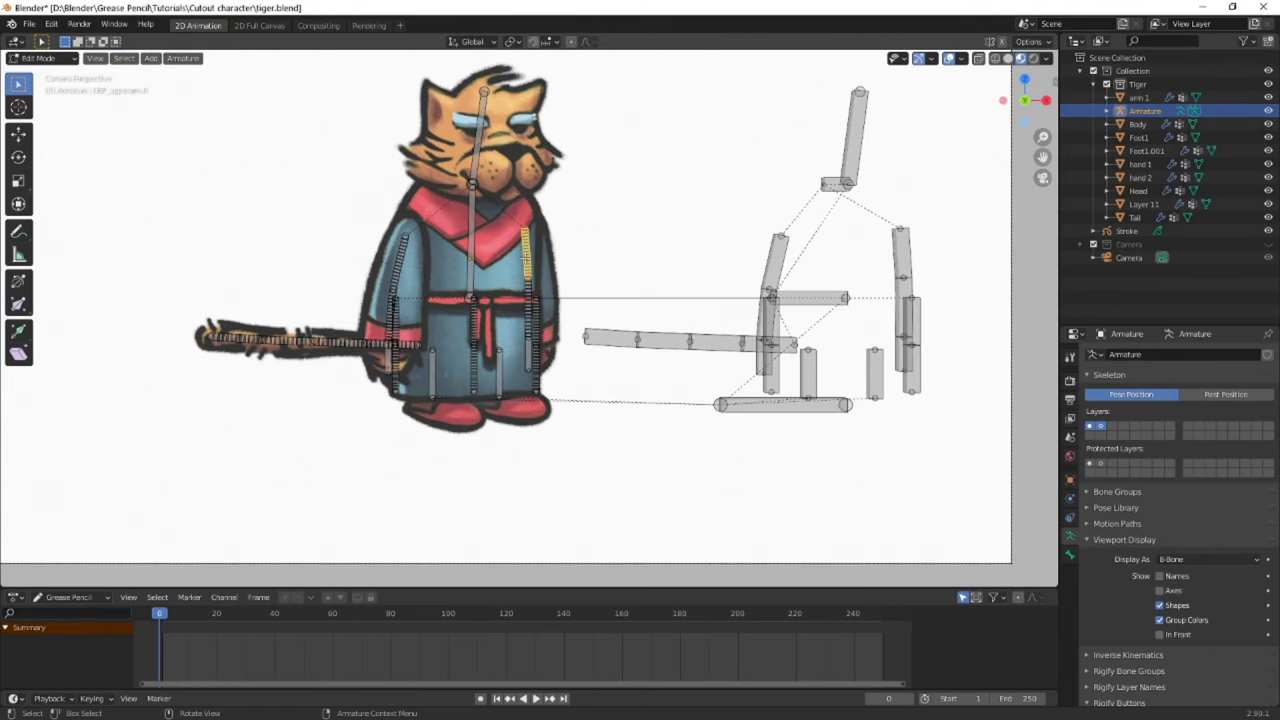
In Pose Mode, give the arm deform bone a Copy Transforms constraint from its control bone
key("ctrl+Tab")
left_click(812, 290)
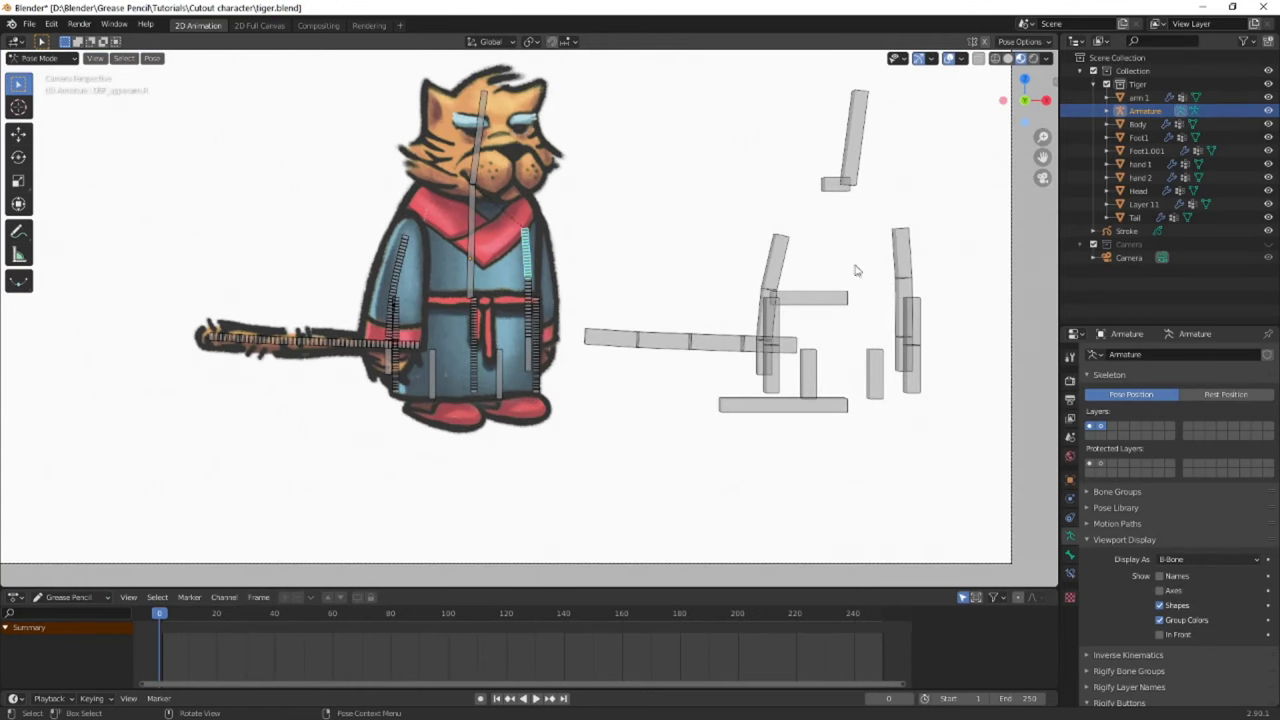
key("ctrl+shift+c")
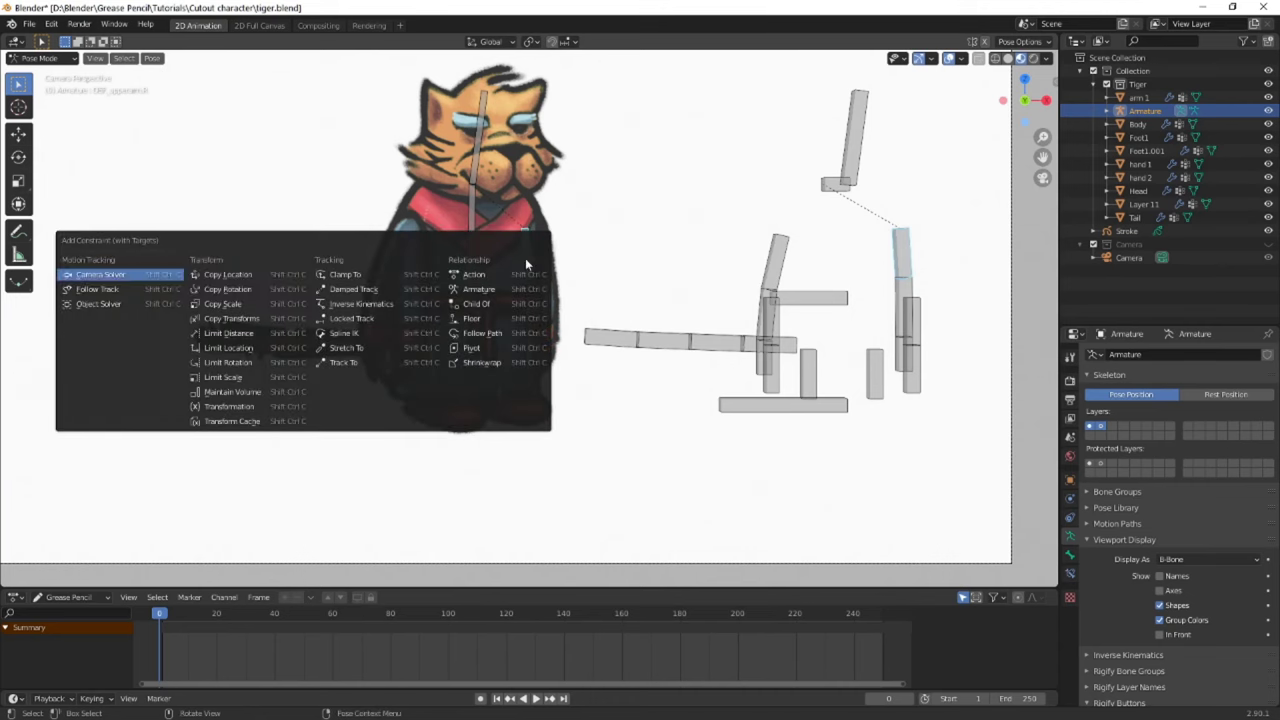
left_click(231, 318)
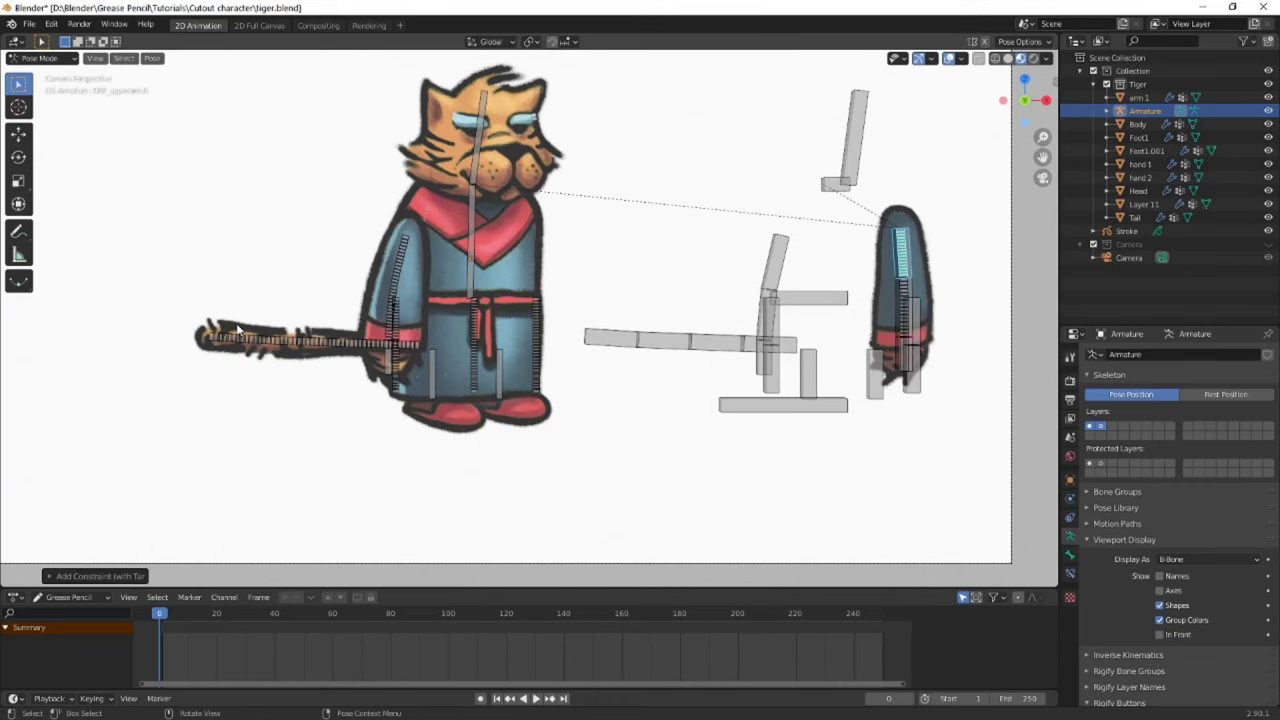
left_click(908, 292)
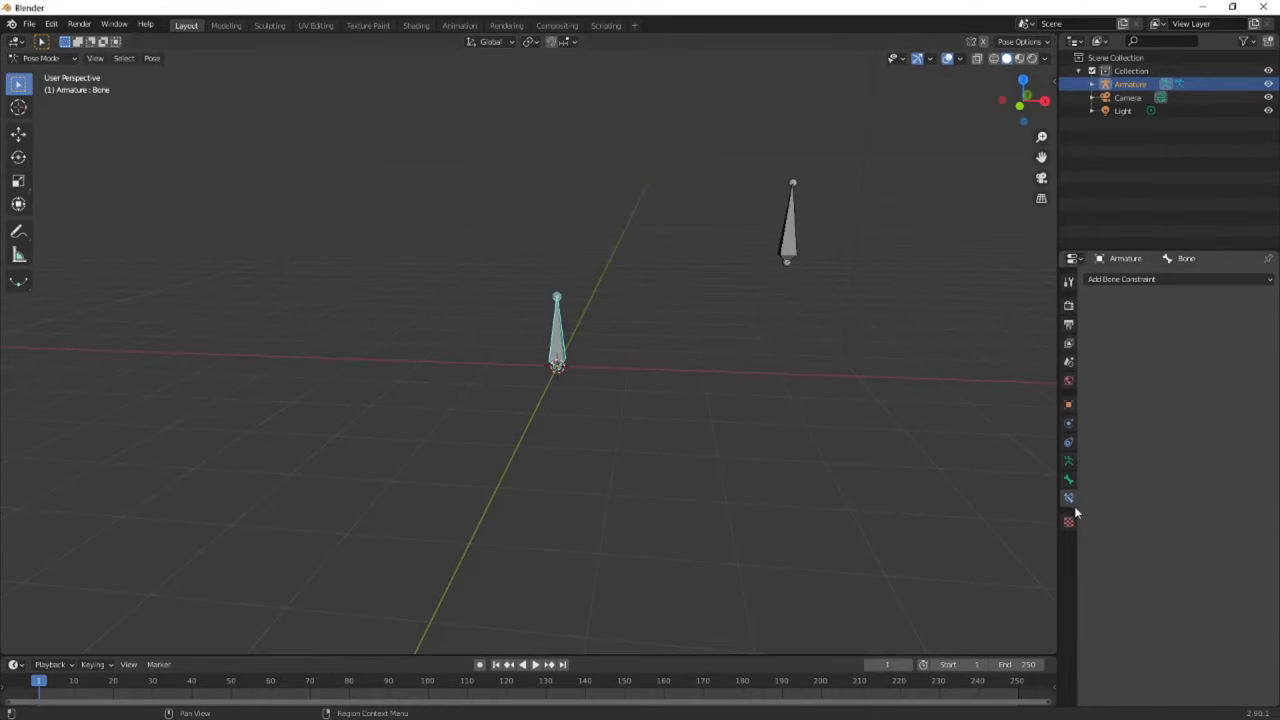
Add a Copy Rotation constraint on Bone targeting Armature's Bone.001, and rotate Bone.001 to test it
left_click(1164, 279)
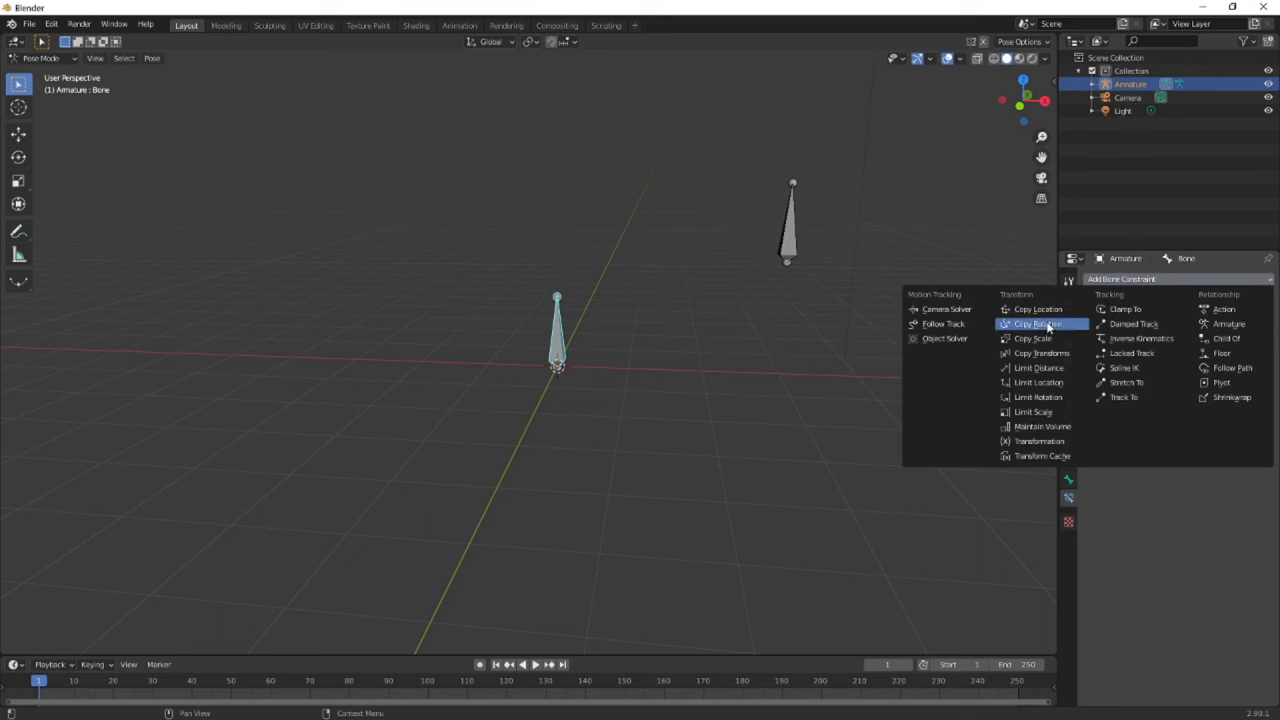
left_click(1047, 324)
left_click(1177, 324)
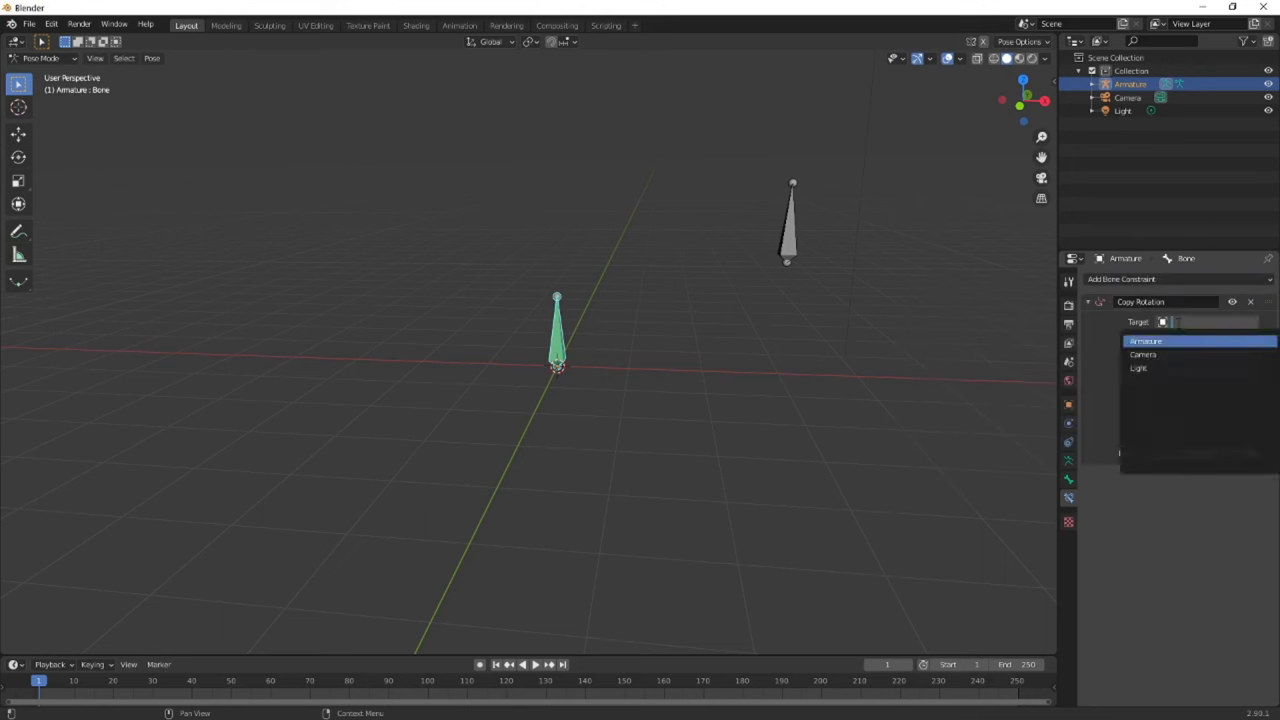
left_click(1169, 343)
left_click(1168, 339)
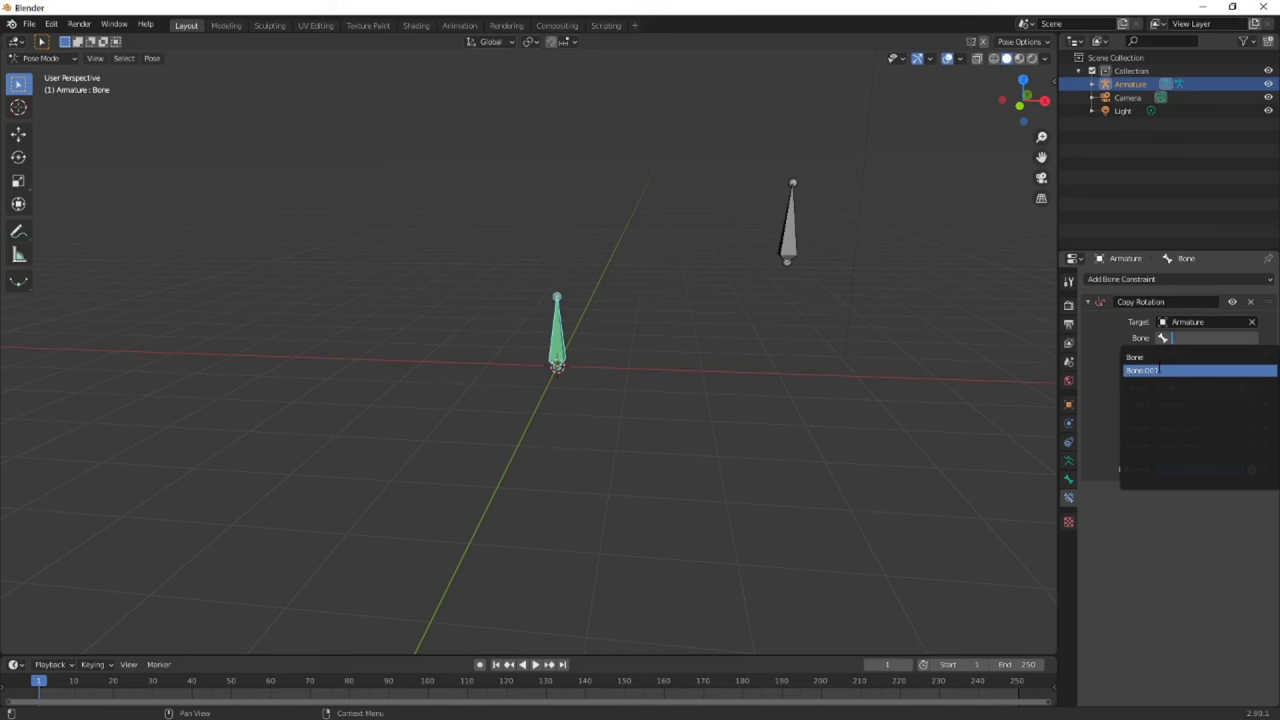
left_click(1145, 370)
left_click(790, 228)
key("r")
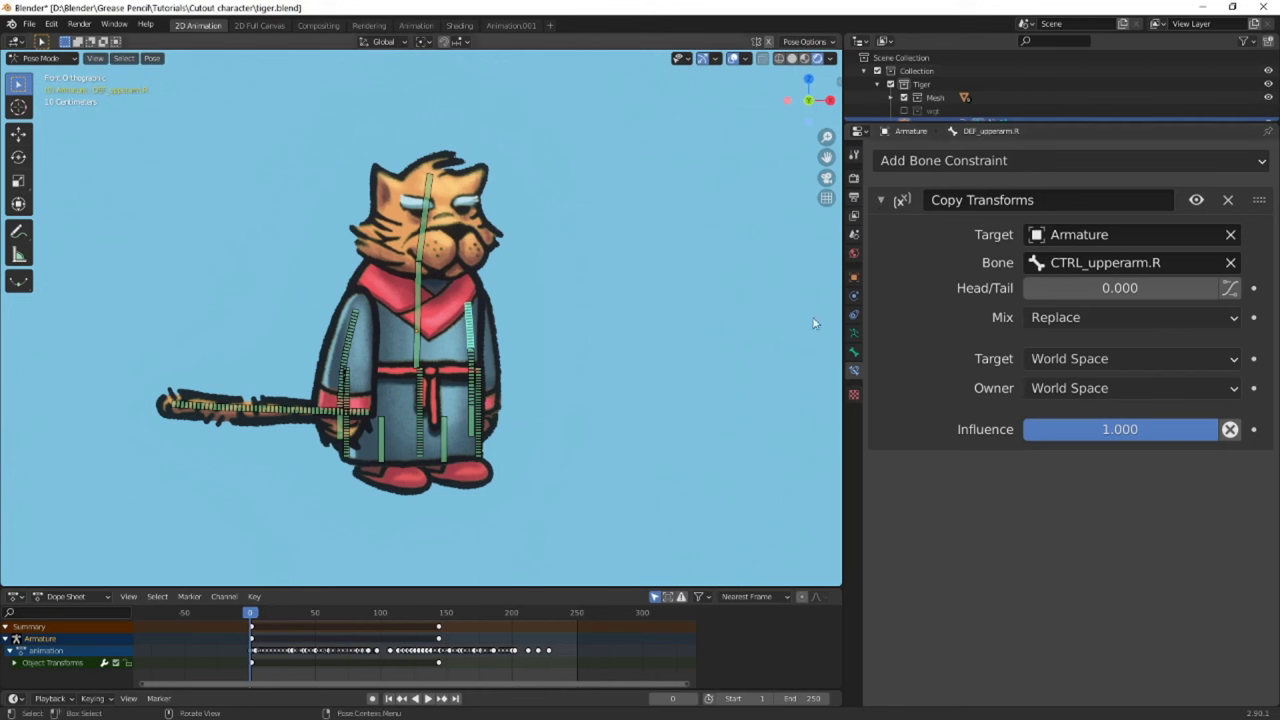
left_click(1110, 262)
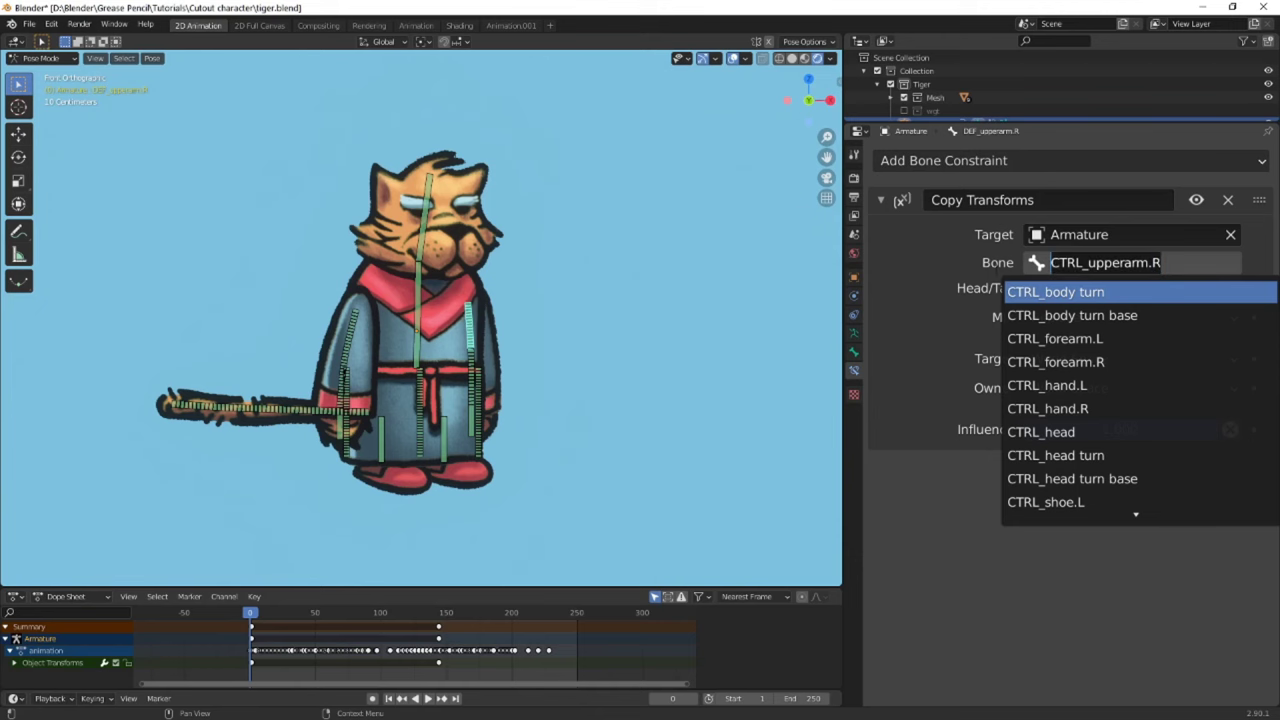
Keep CTRL_upperarm.R as the Copy Transforms target bone
left_click(964, 277)
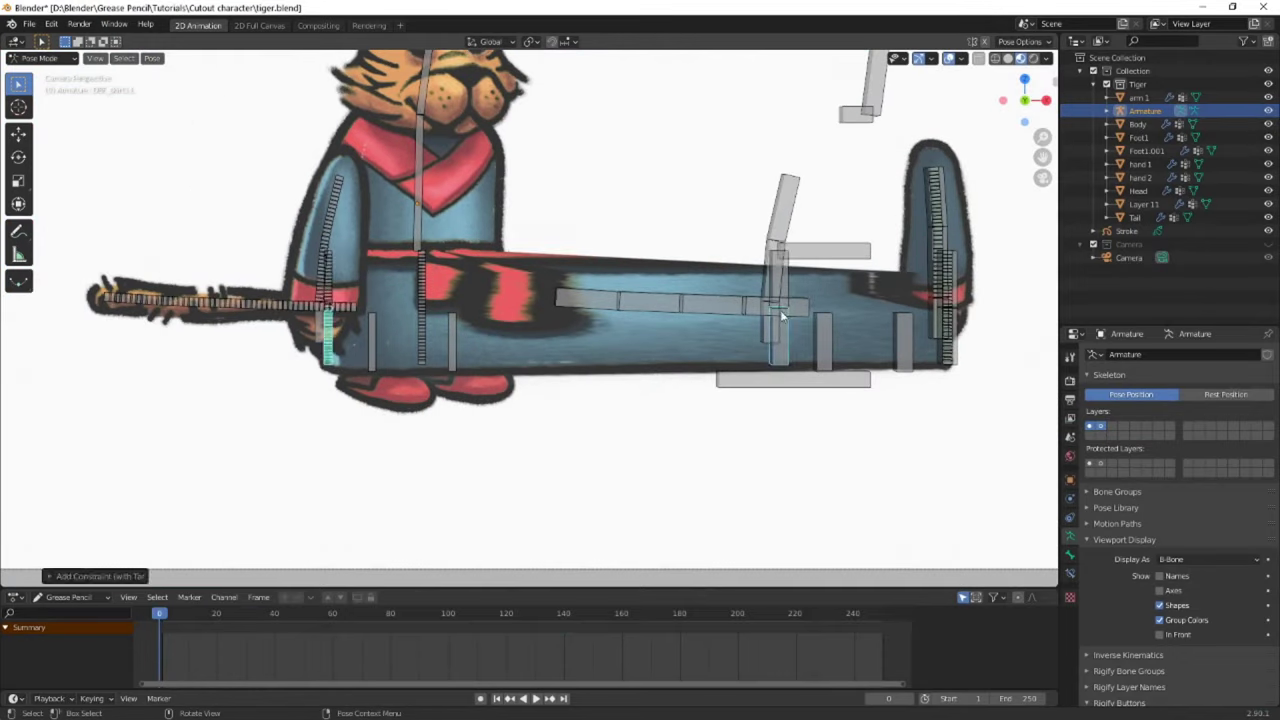
scroll(330, 305, "down", 3)
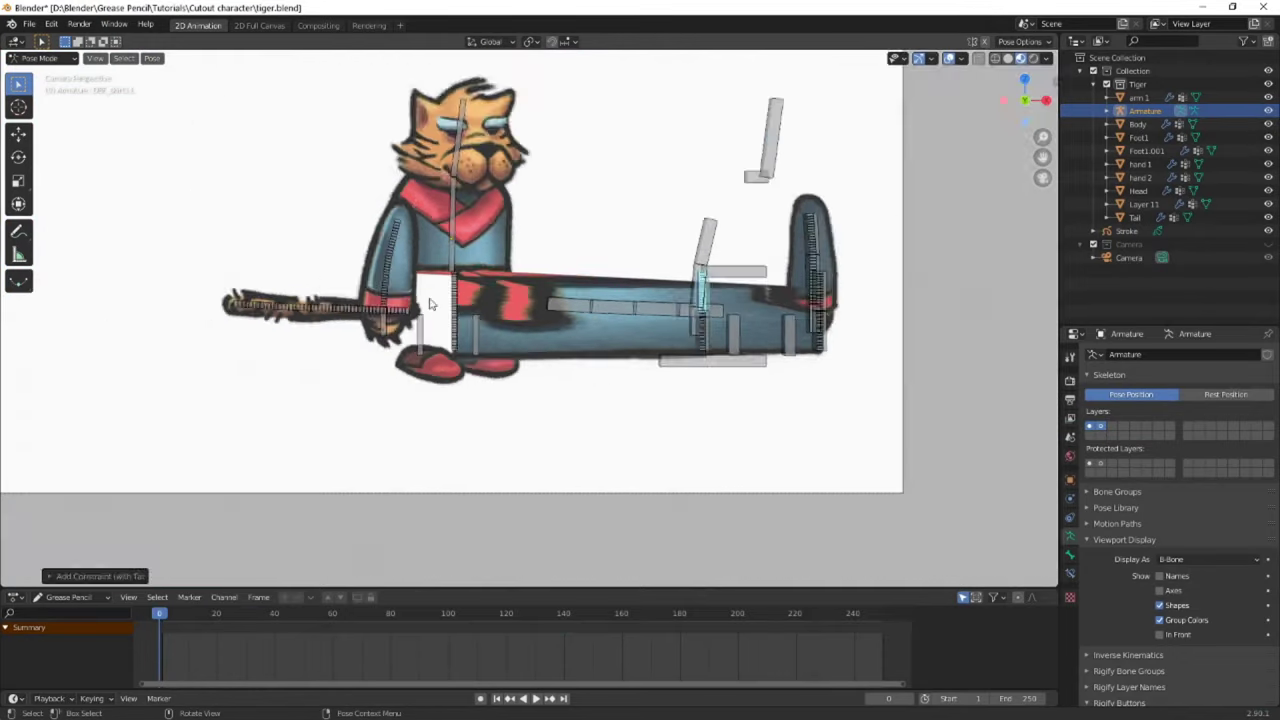
scroll(330, 305, "up", 4)
Add a Stretch To constraint on DEF_torso targeting CTRL_torso and show its settings
left_click(246, 318)
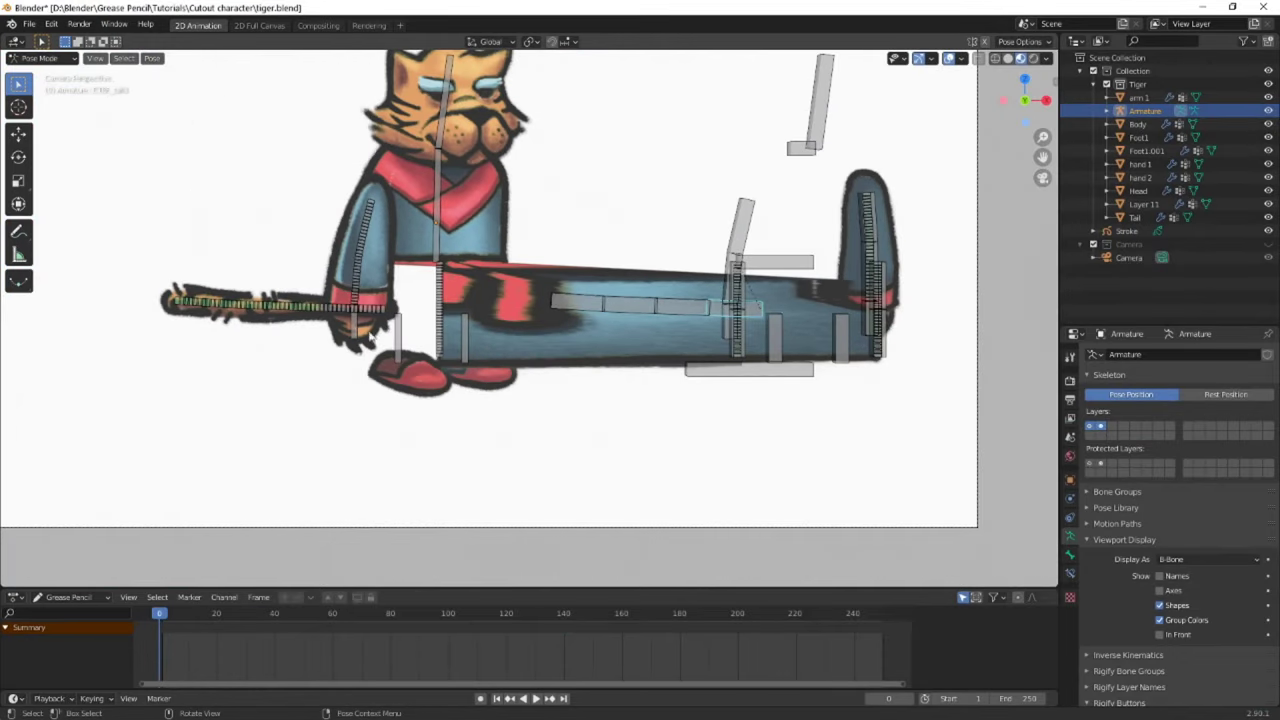
scroll(368, 338, "down", 2)
key("shift+ctrl+c")
left_click(529, 206)
left_click(1069, 572)
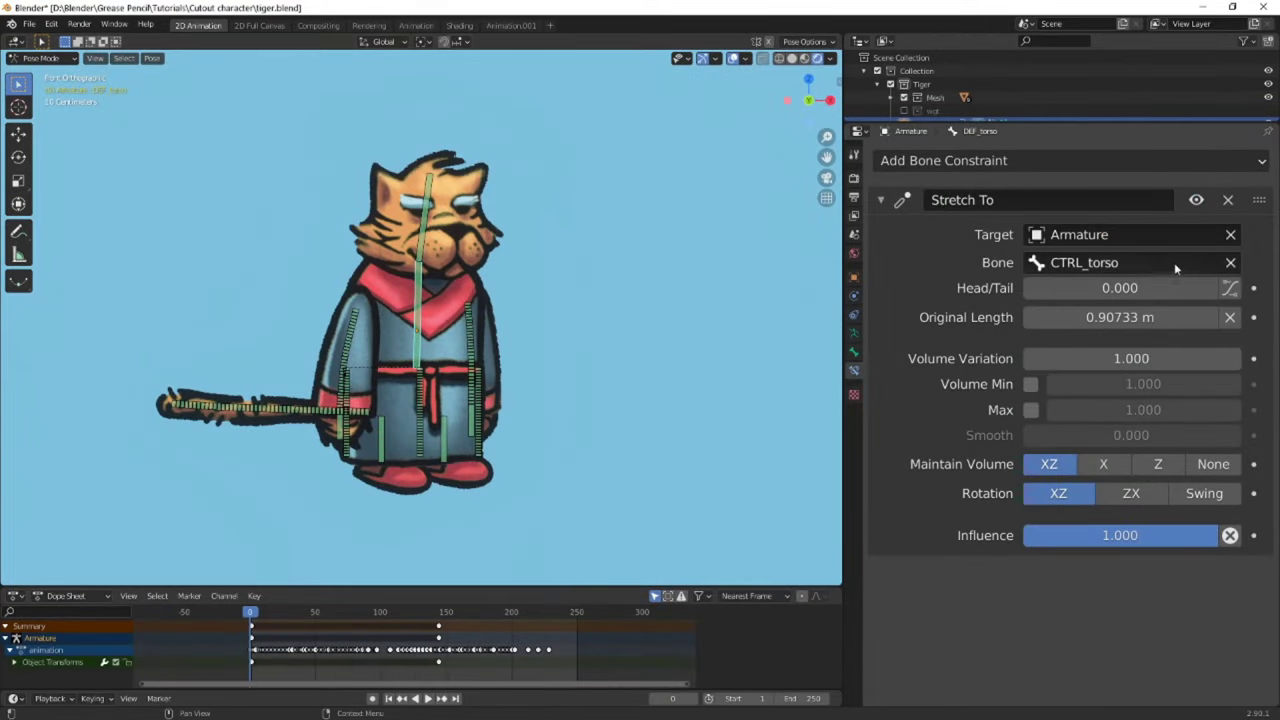
Show bone layer 2 and test-move the head control, then put it back
left_click(853, 334)
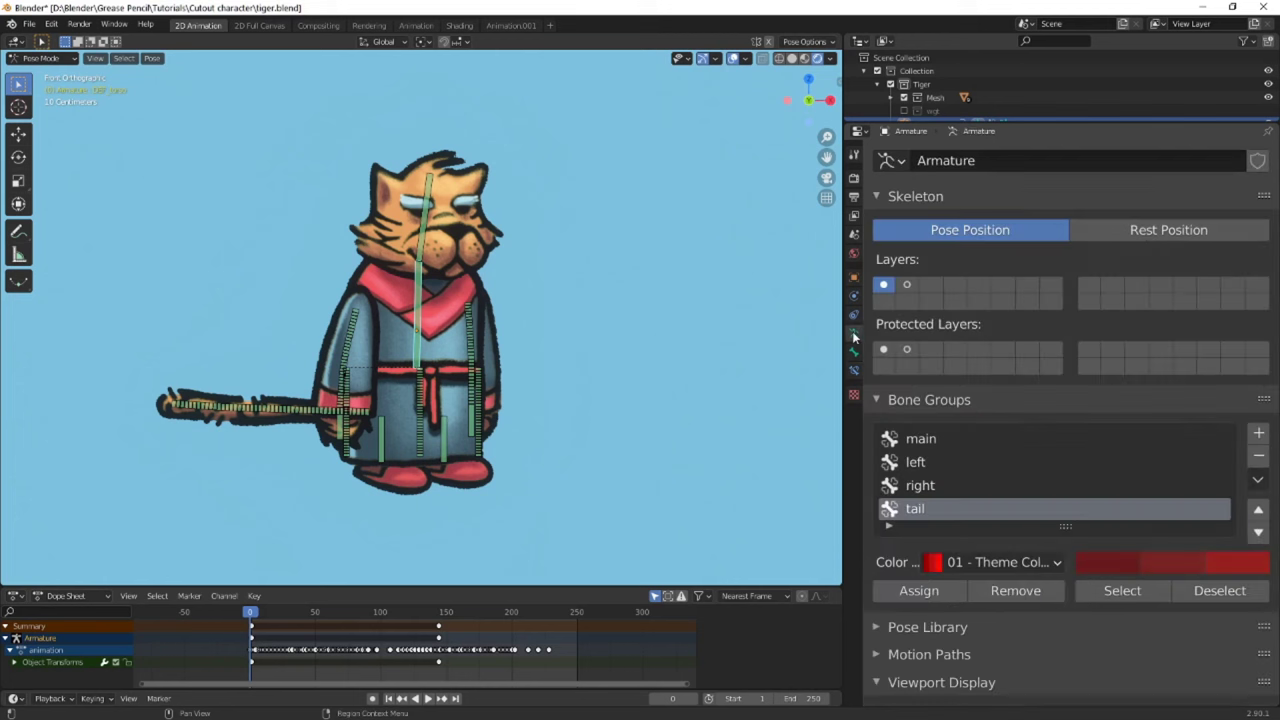
left_click(906, 287, "shift")
scroll(377, 257, "up", 2)
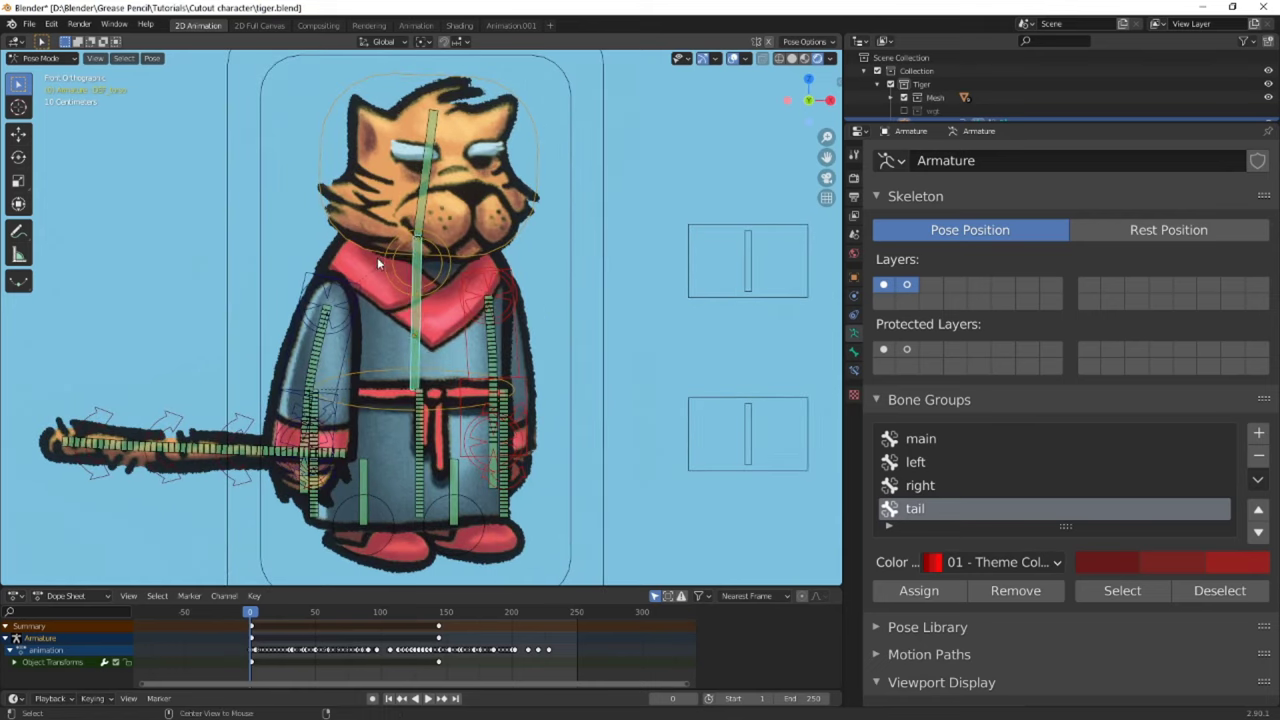
left_click(388, 267)
scroll(389, 266, "up", 2)
key("g")
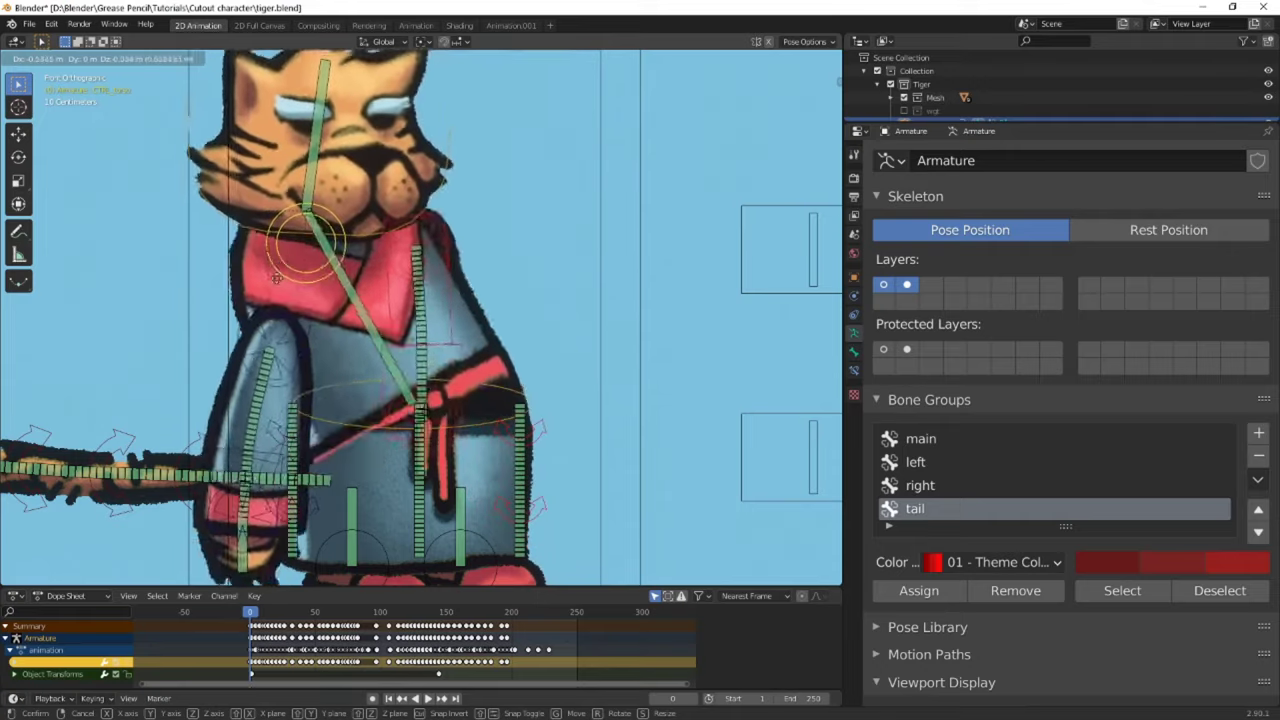
left_click(415, 252)
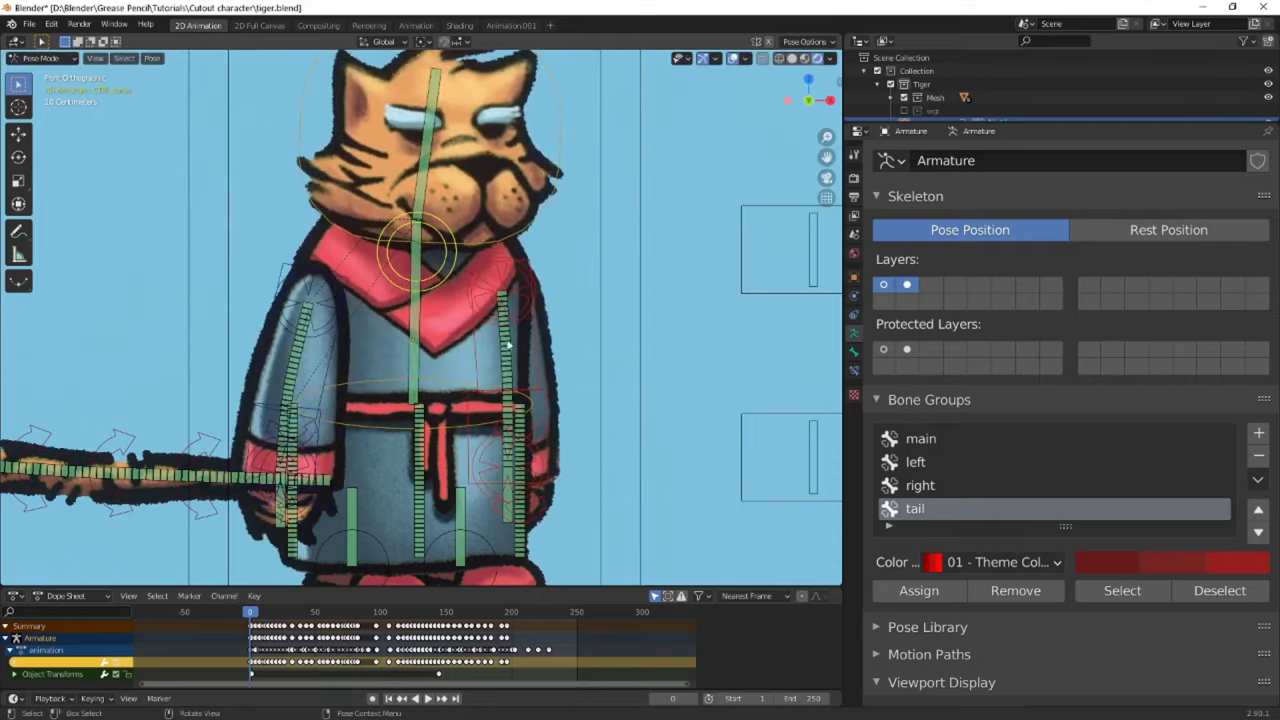
Show only layer 1, isolate the tiger in local view, and view the skirt bone's constraints
left_click(883, 285)
key("KP_Divide")
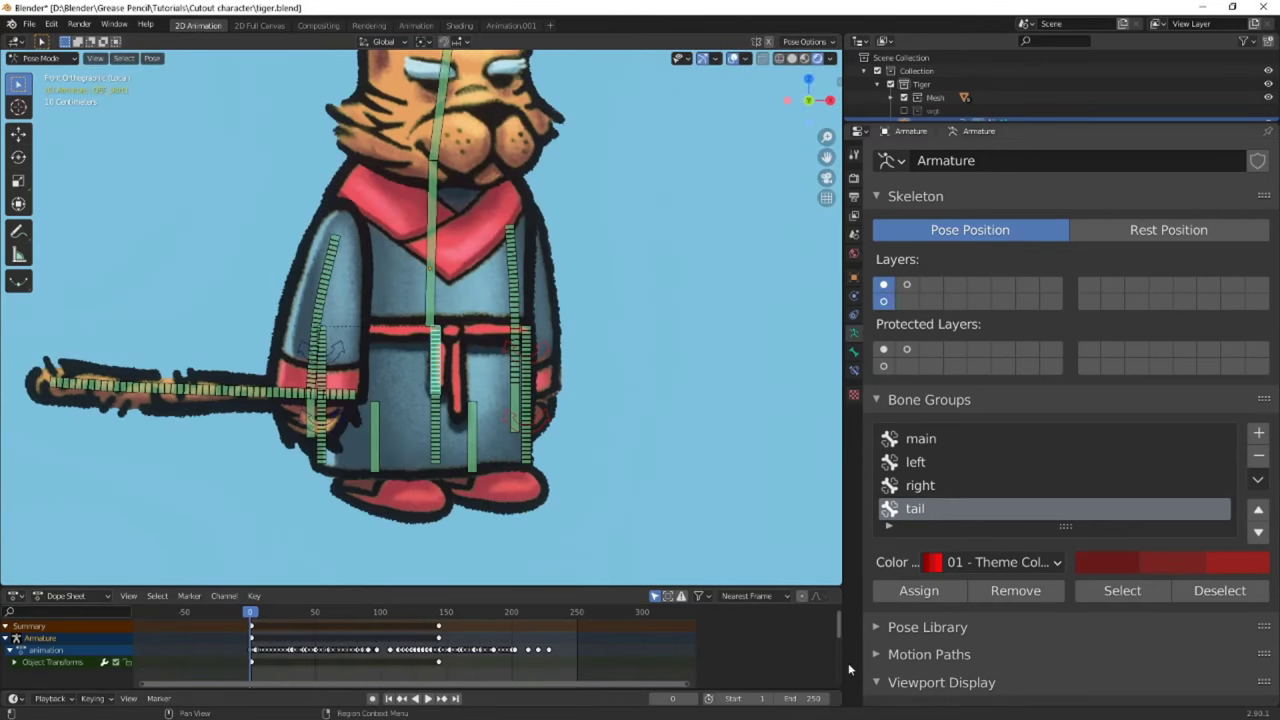
left_click(854, 373)
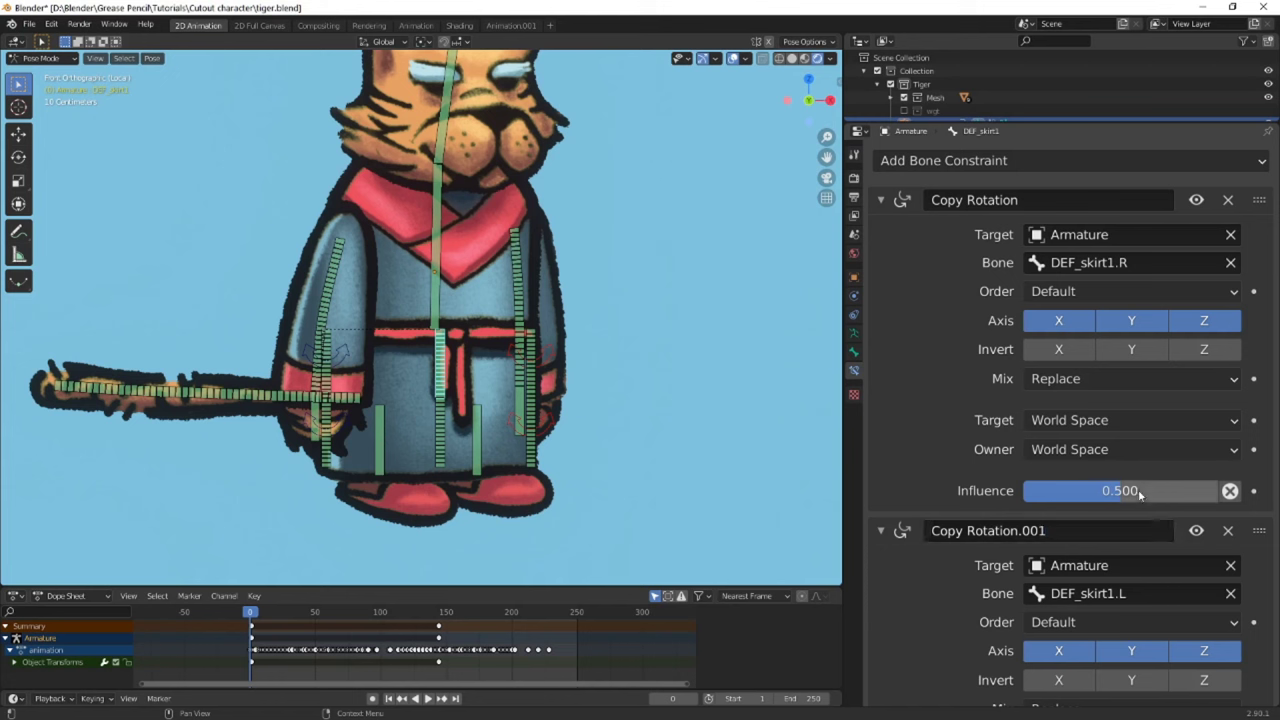
Inspect the Copy Rotation source bones on DEF_skirt1, DEF_skirt2 and DEF_skirt1.R
scroll(1039, 490, "down", 4)
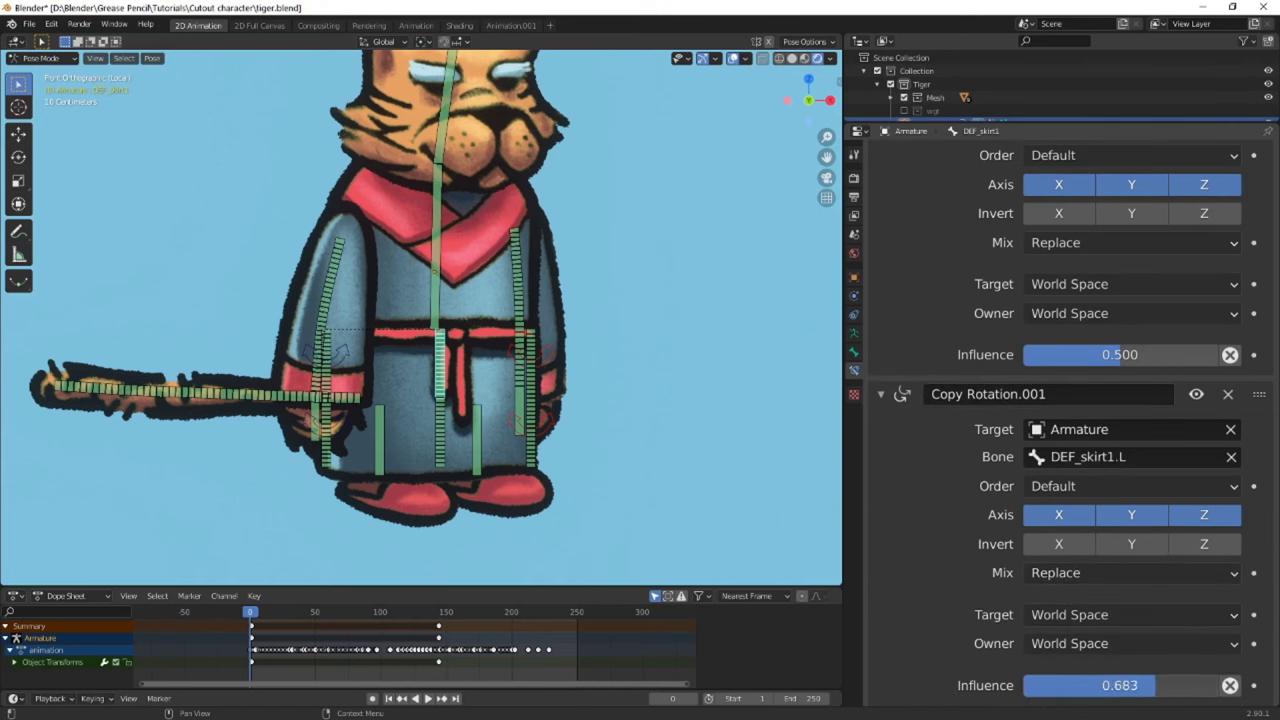
scroll(1110, 650, "up", 3)
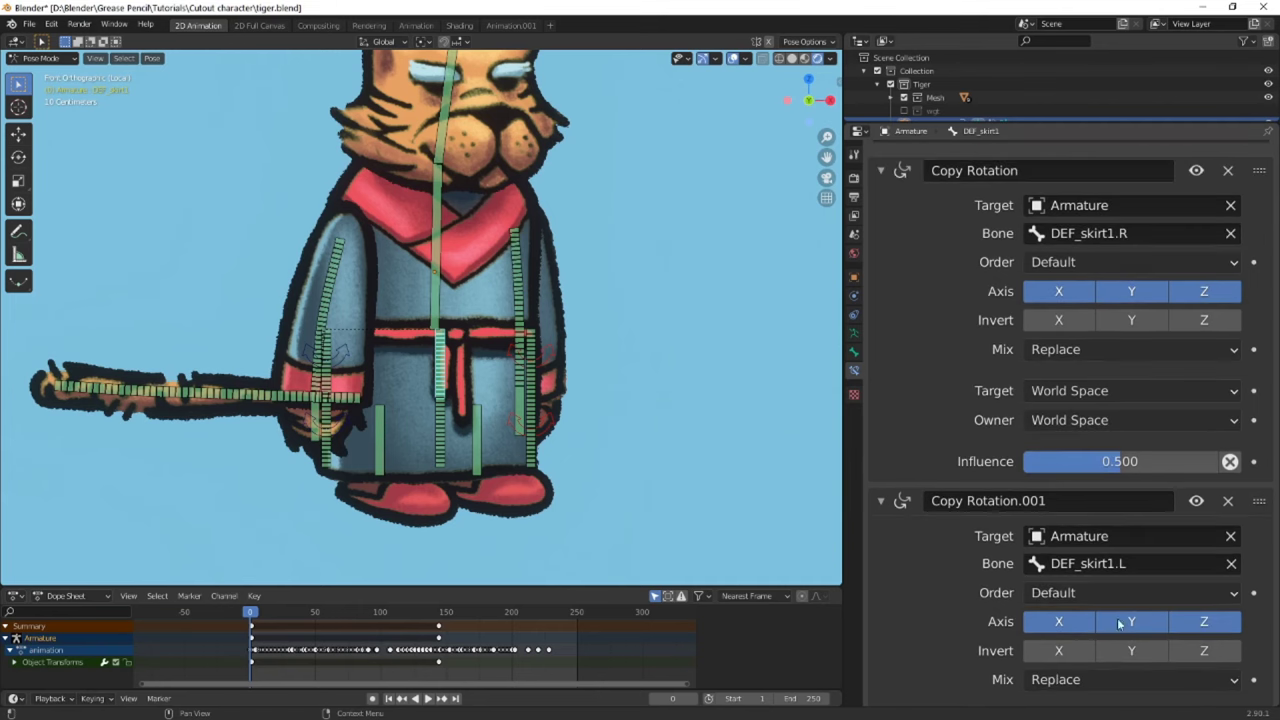
left_click(1108, 565)
scroll(921, 572, "up", 1)
left_click(1148, 258)
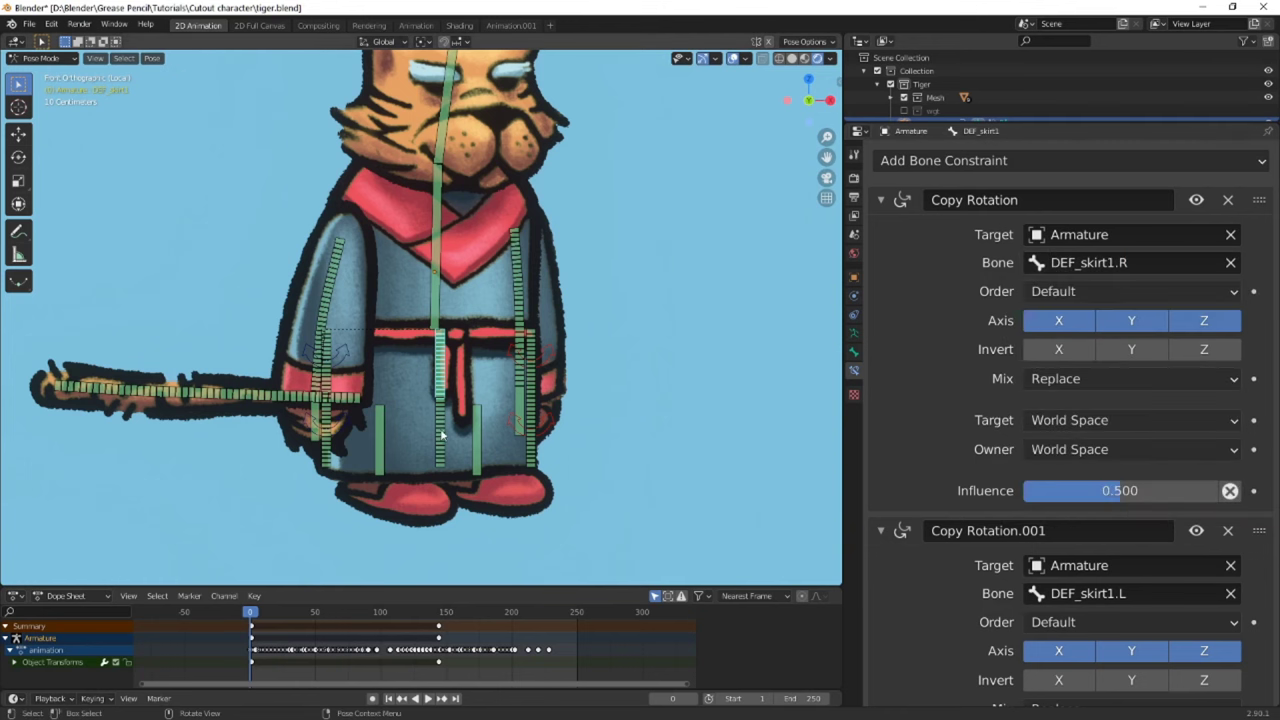
left_click(443, 435)
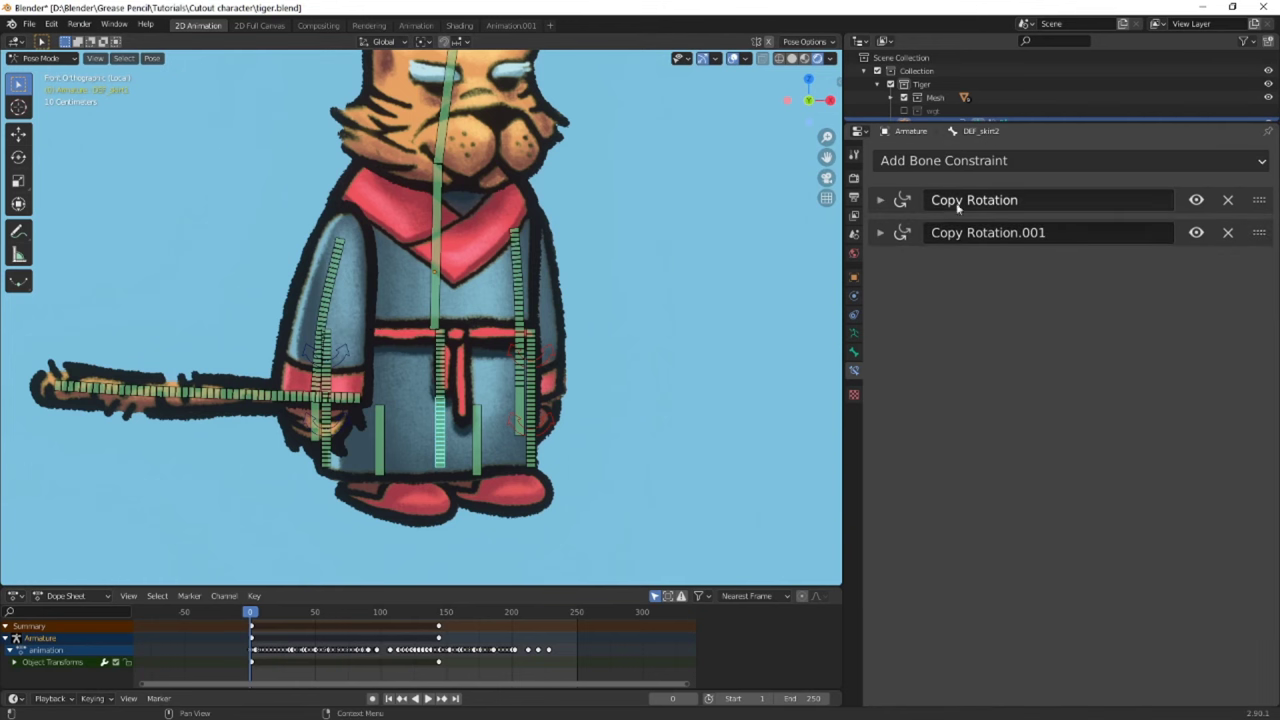
left_click(537, 340)
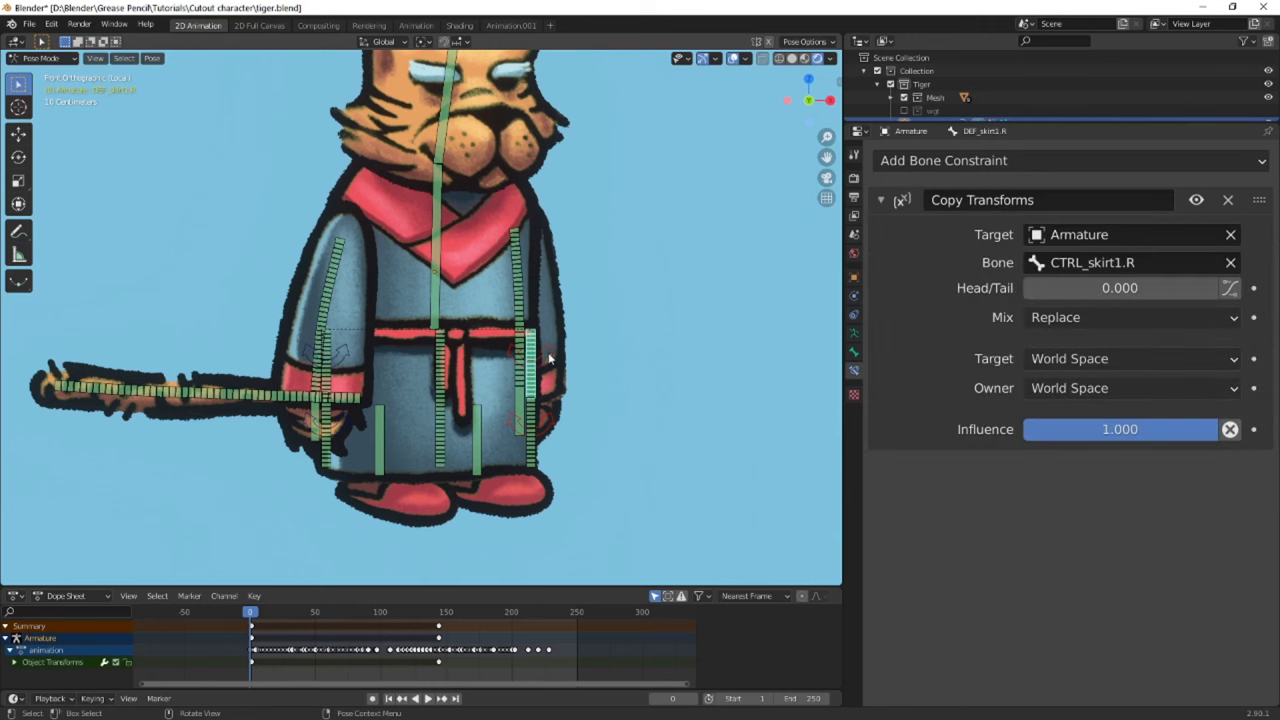
Test-rotate the CTRL_skirt1.R and left skirt controls, cancelling each rotation
left_click(549, 358)
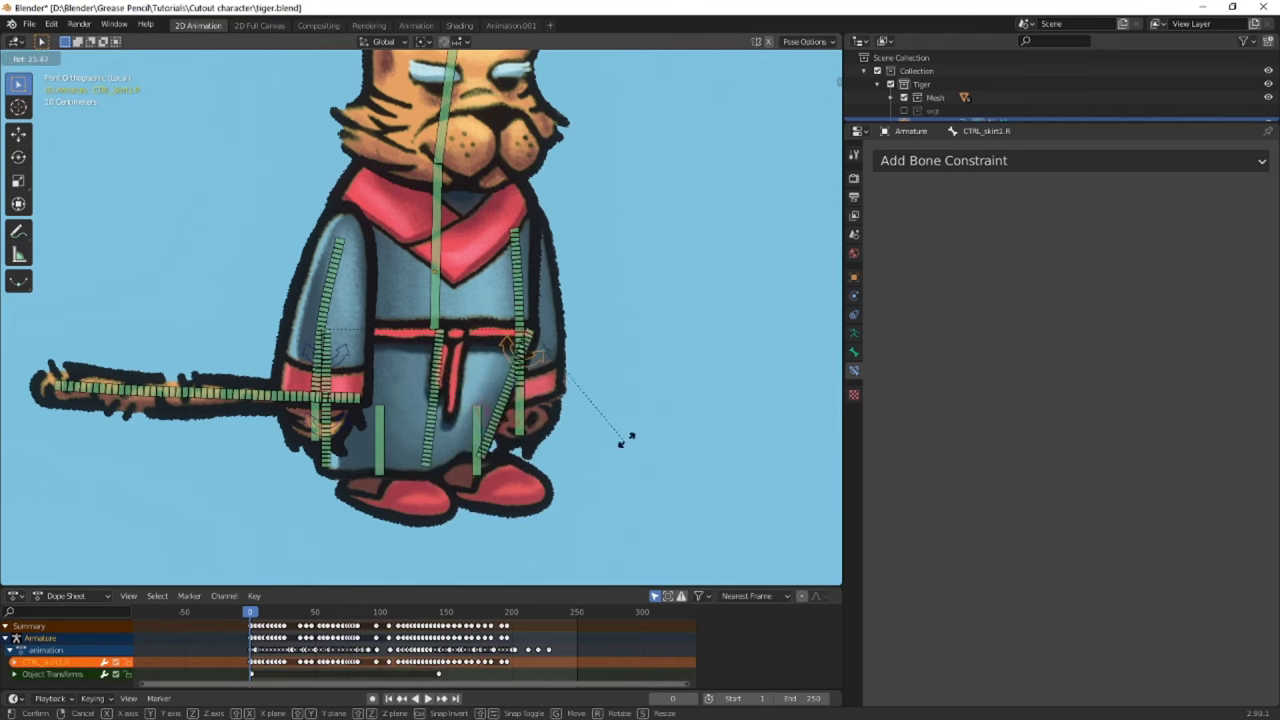
key("Escape")
key("r")
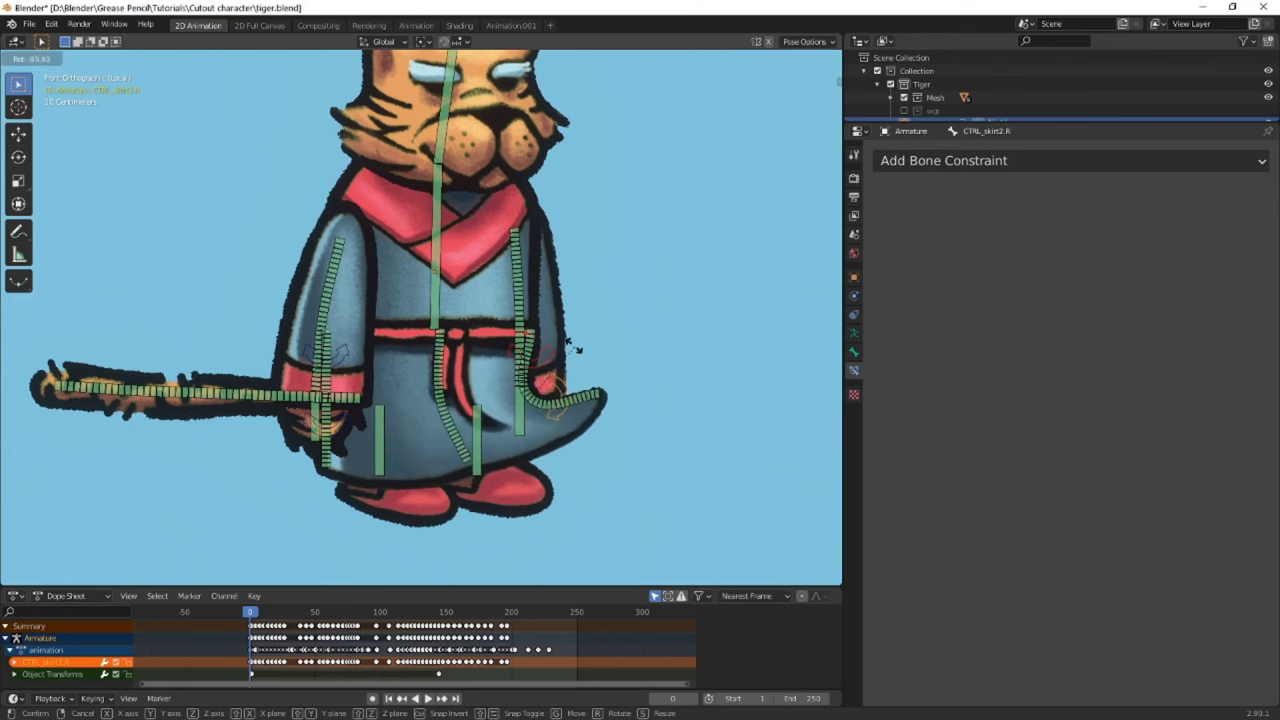
key("Escape")
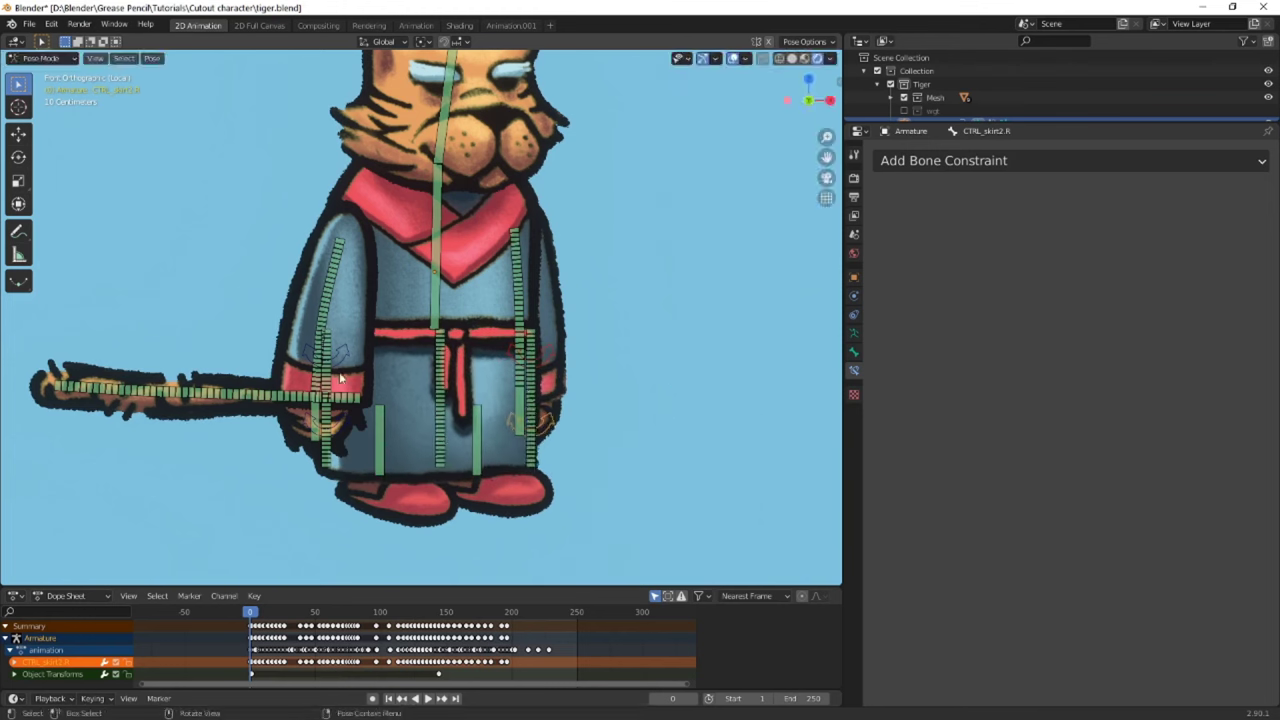
key("r")
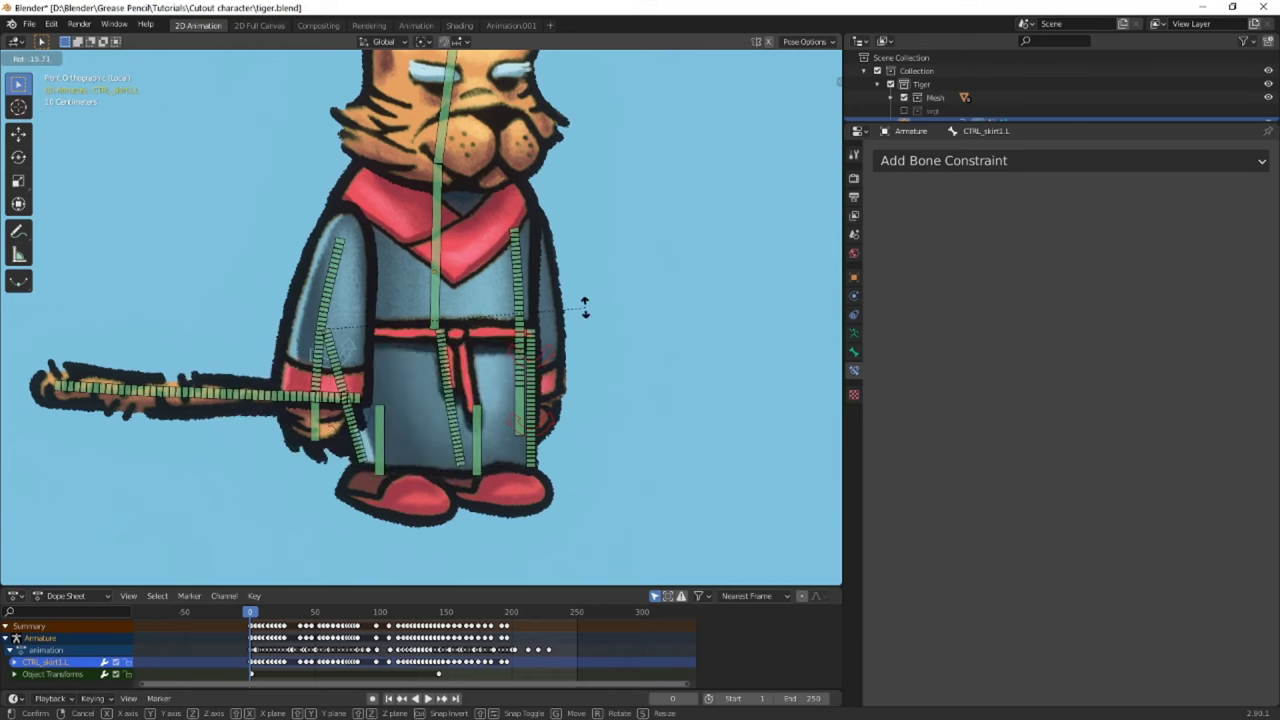
key("Escape")
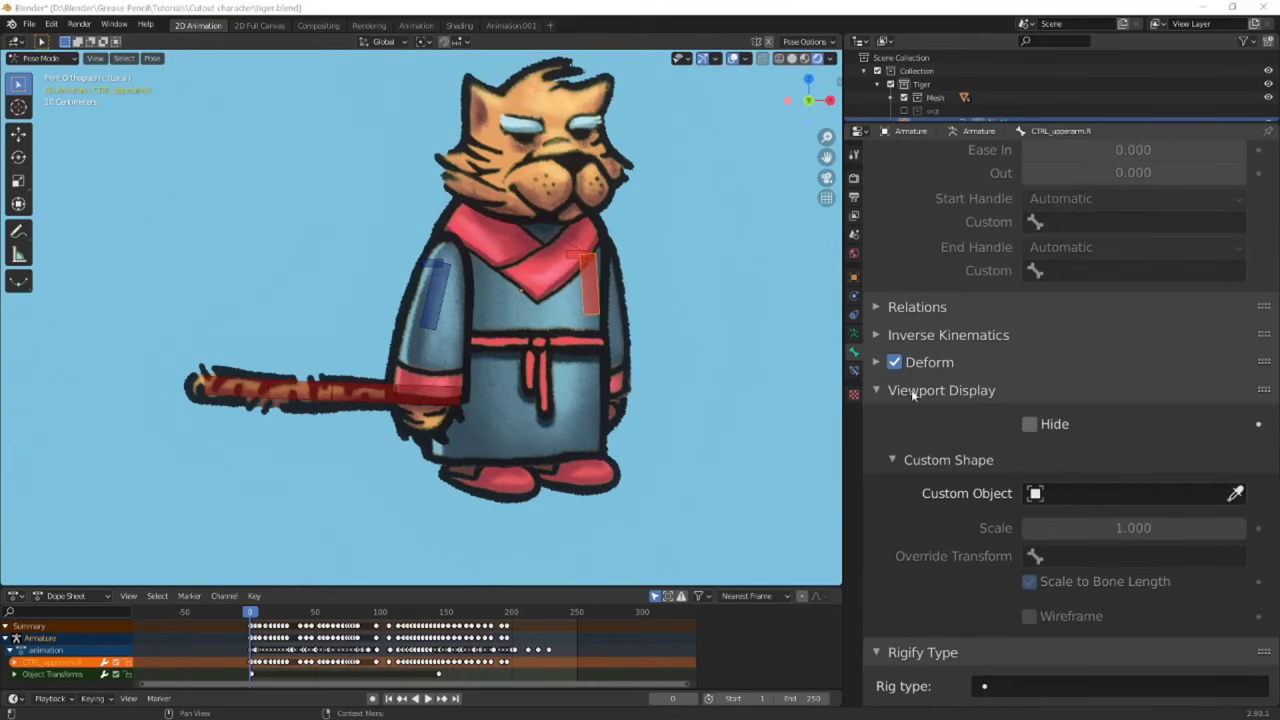
Inspect CTRL_upperarm.L's Copy Location constraint targeting its shoulder control
left_click(853, 373)
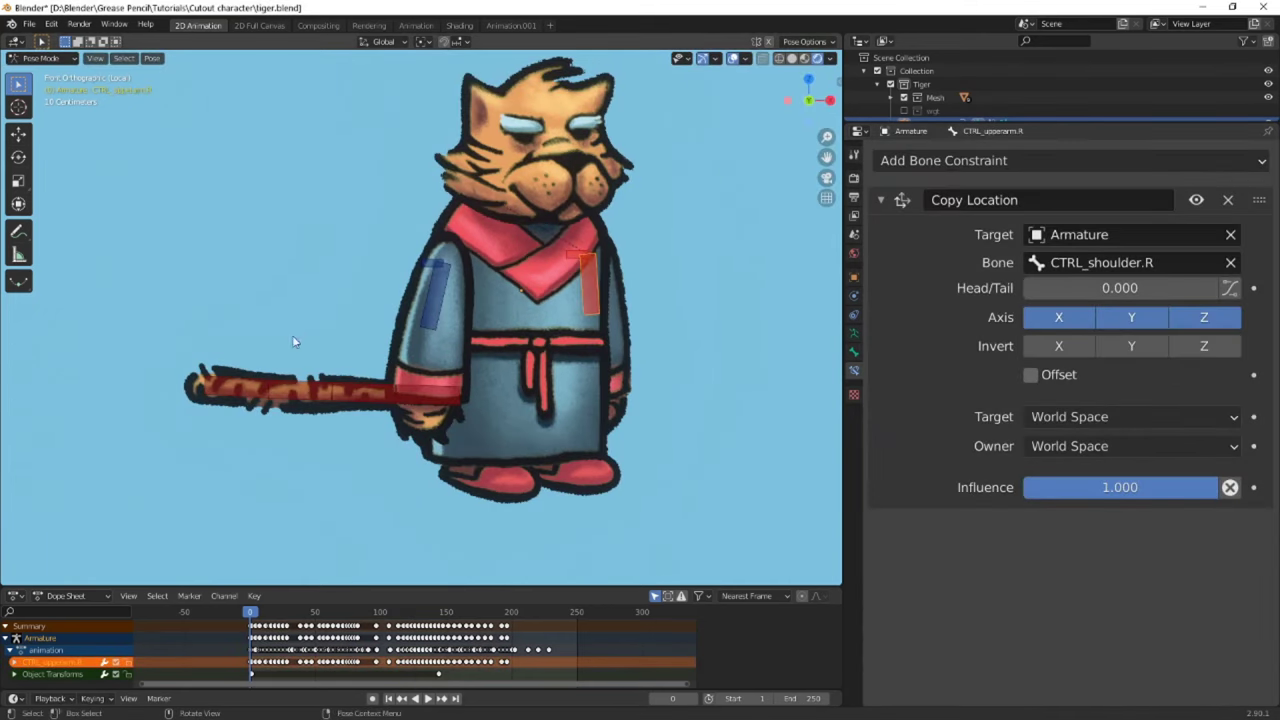
left_click(436, 284)
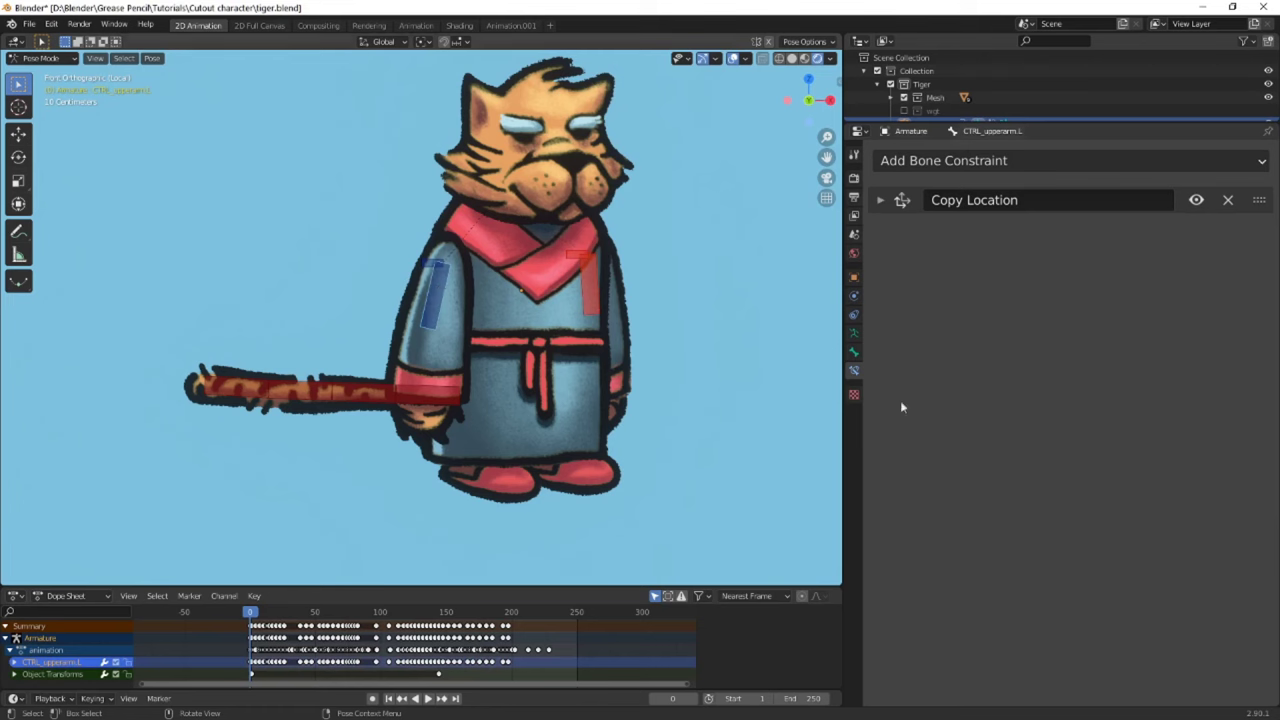
left_click(880, 201)
Test-move the left and right shoulder controls, cancelling each move so no pose changes
key("ctrl+alt+c")
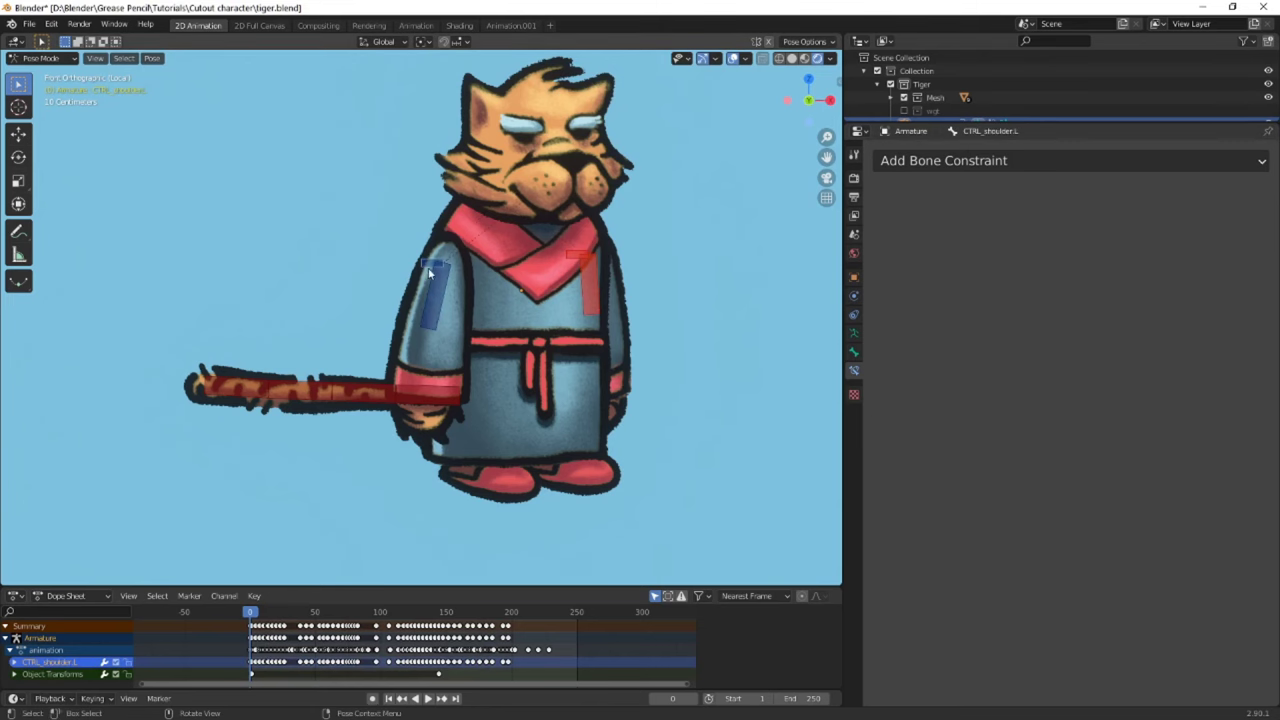
scroll(497, 326, "up", 2)
key("g")
key("Escape")
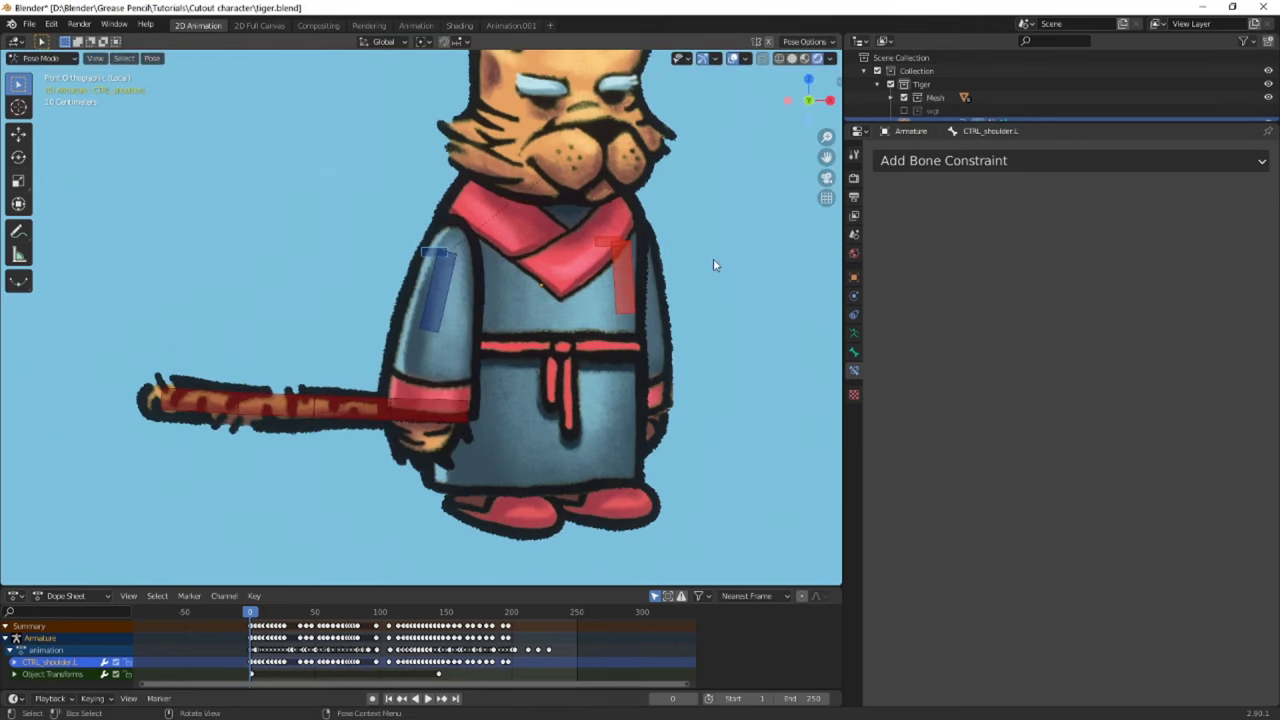
left_click(609, 238)
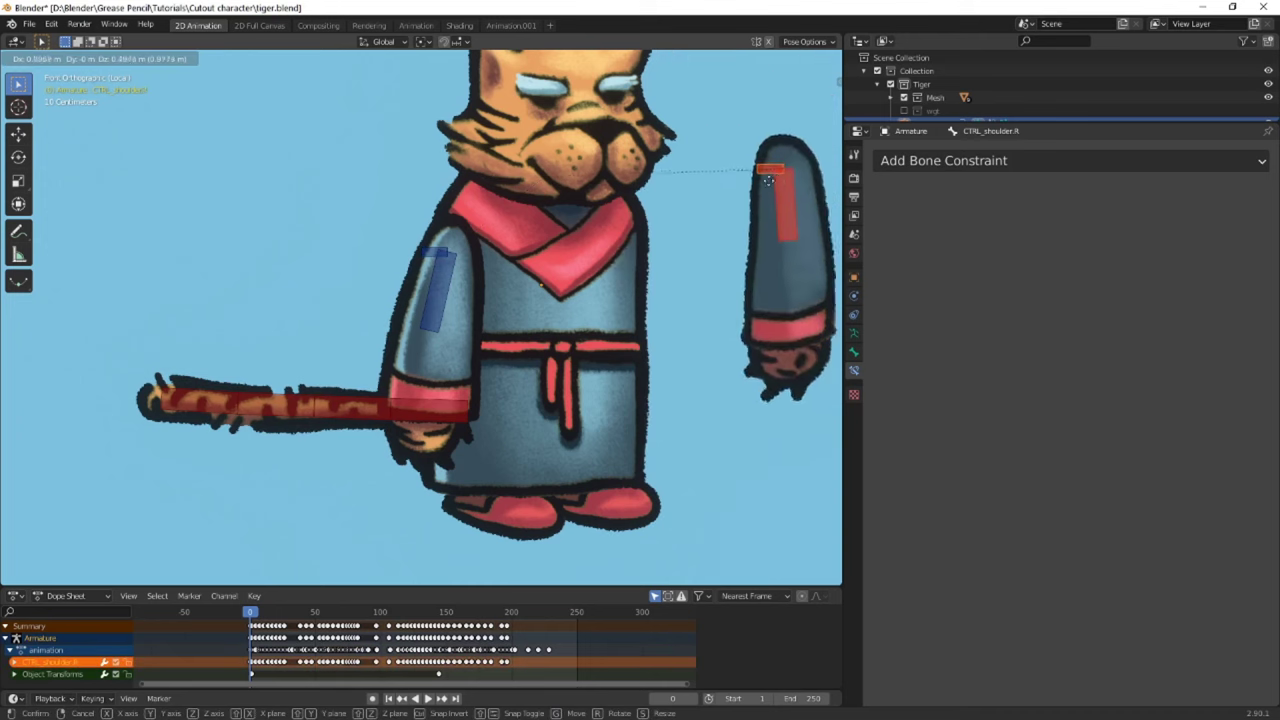
key("Escape")
Test-rotate the right and left upper-arm controls, cancelling both rotations
left_click(617, 290, "shift")
key("ctrl+shift+c")
left_click(617, 290)
key("r")
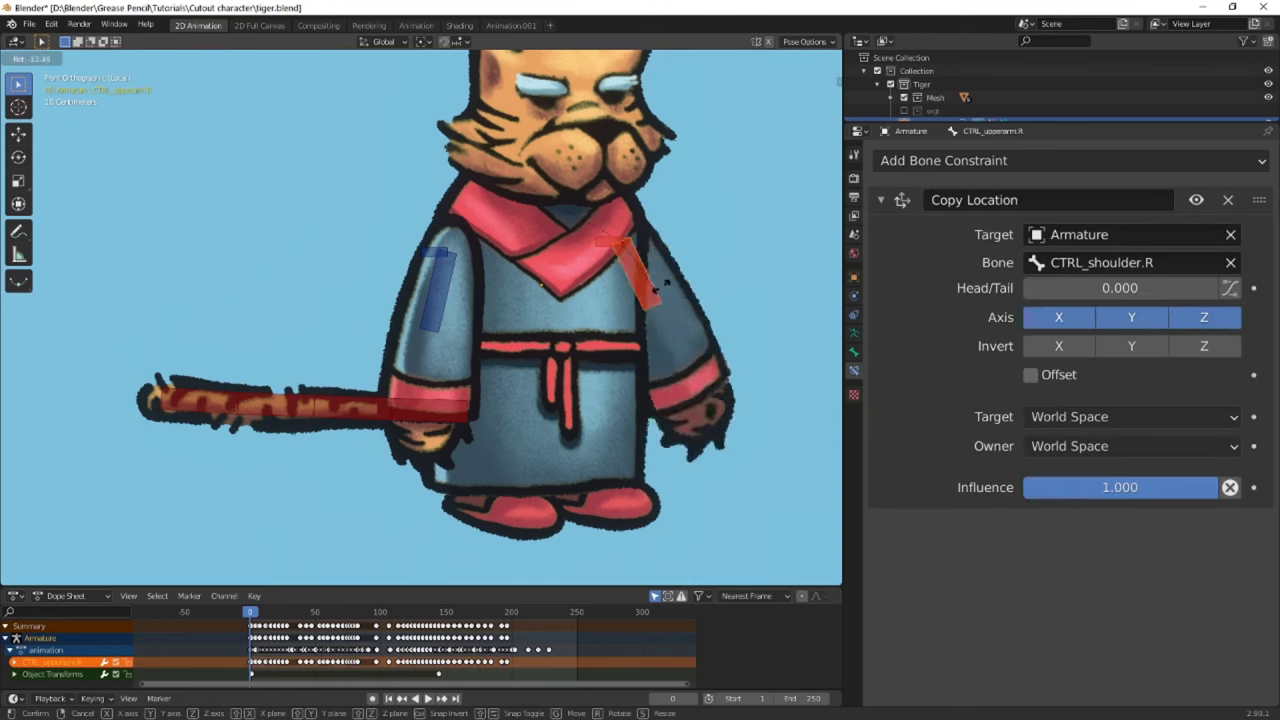
key("Escape")
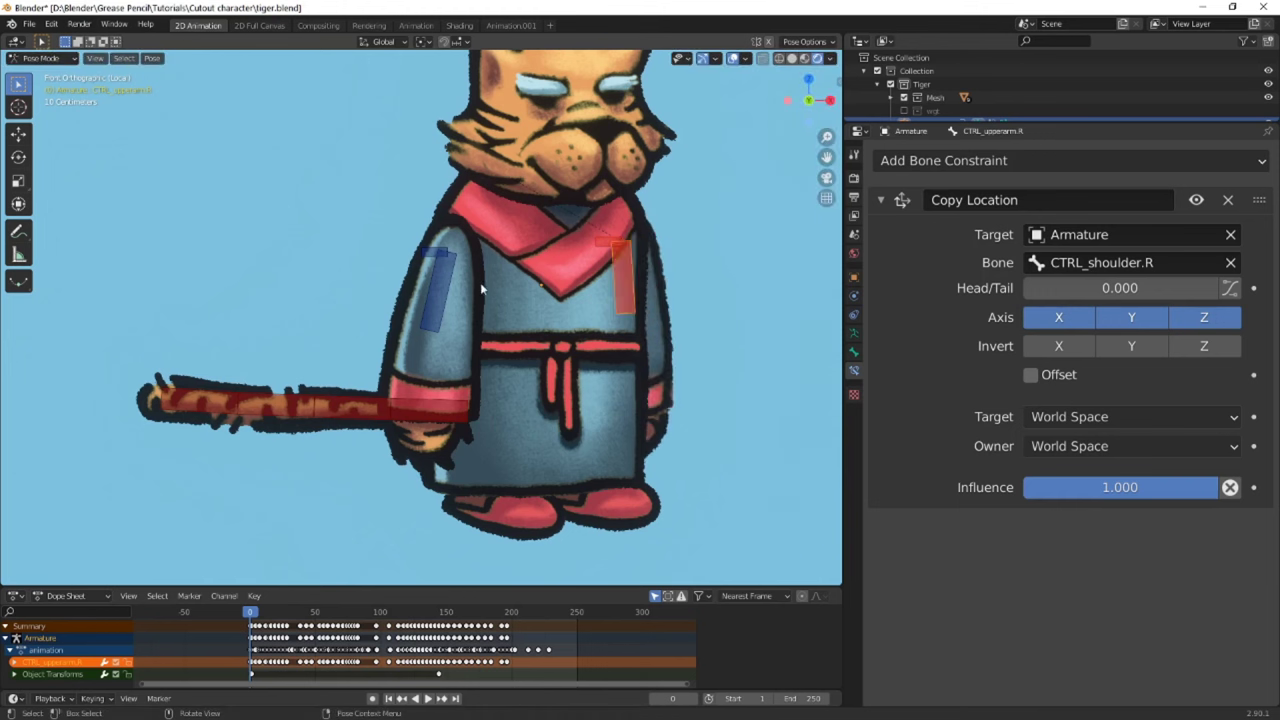
key("r")
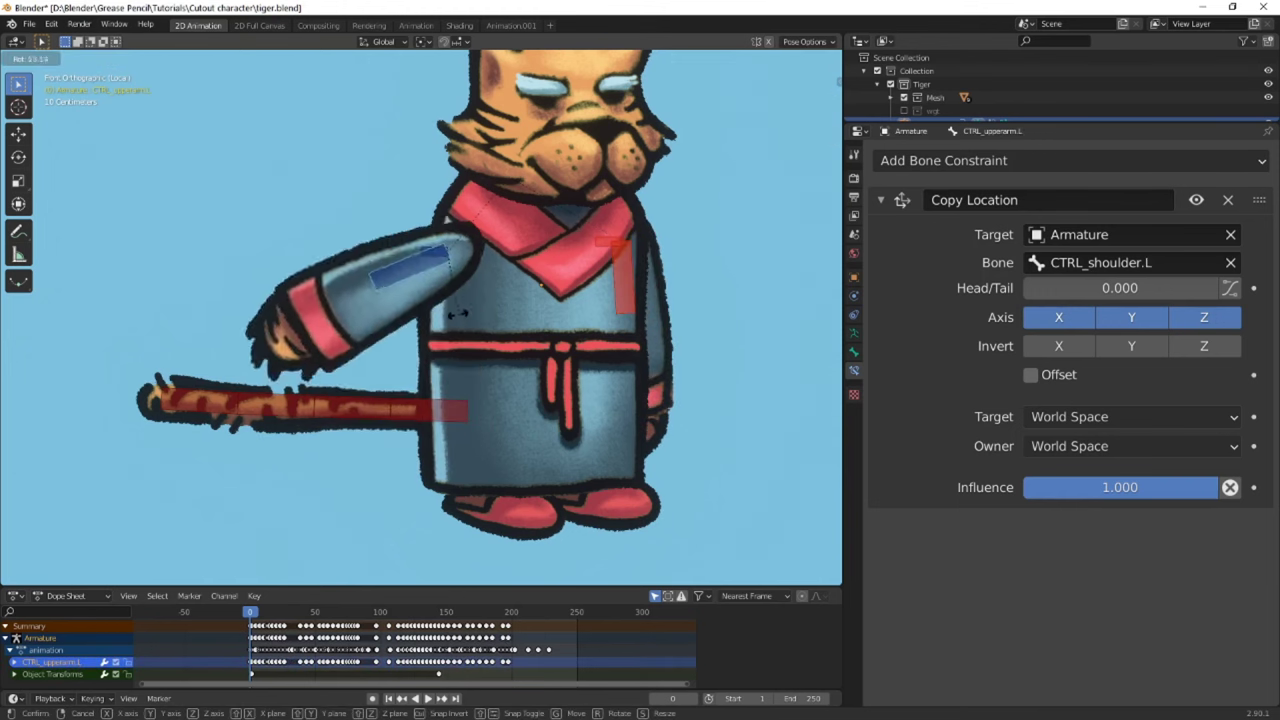
key("Escape")
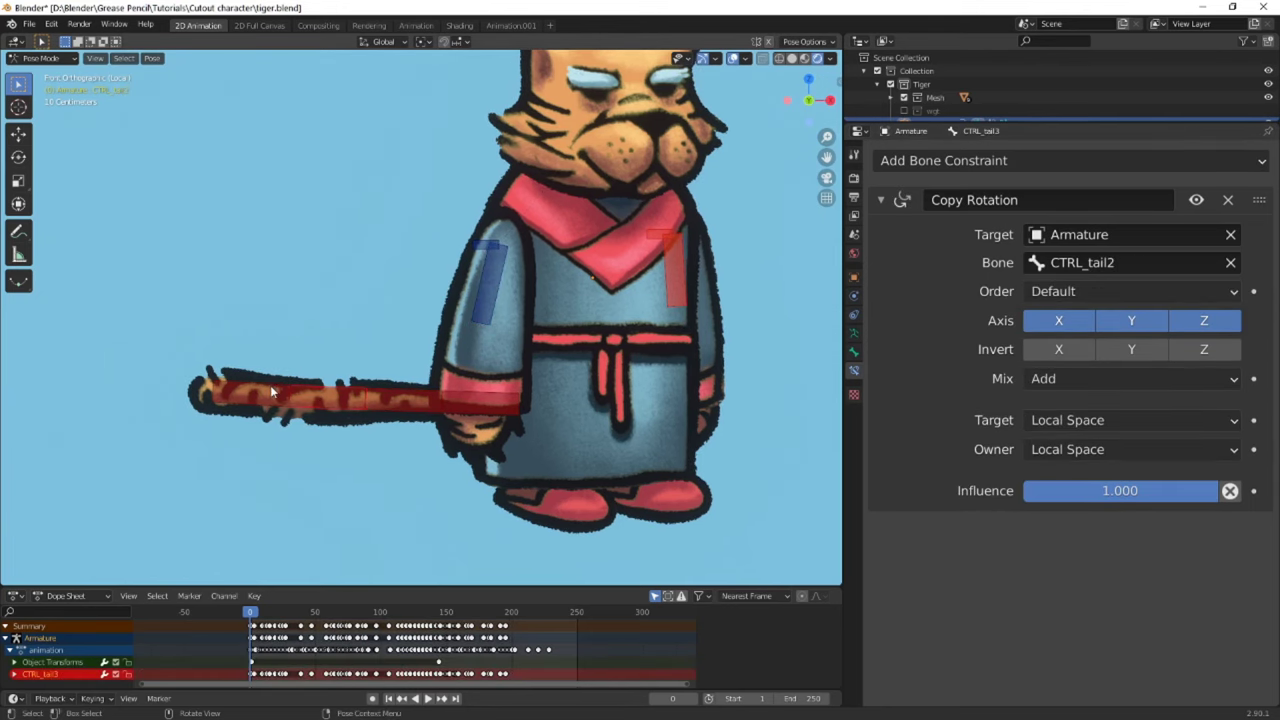
Rotate the tail base and CTRL_tail3 to confirm the additive local-space rotation down the tail
key("ctrl+z")
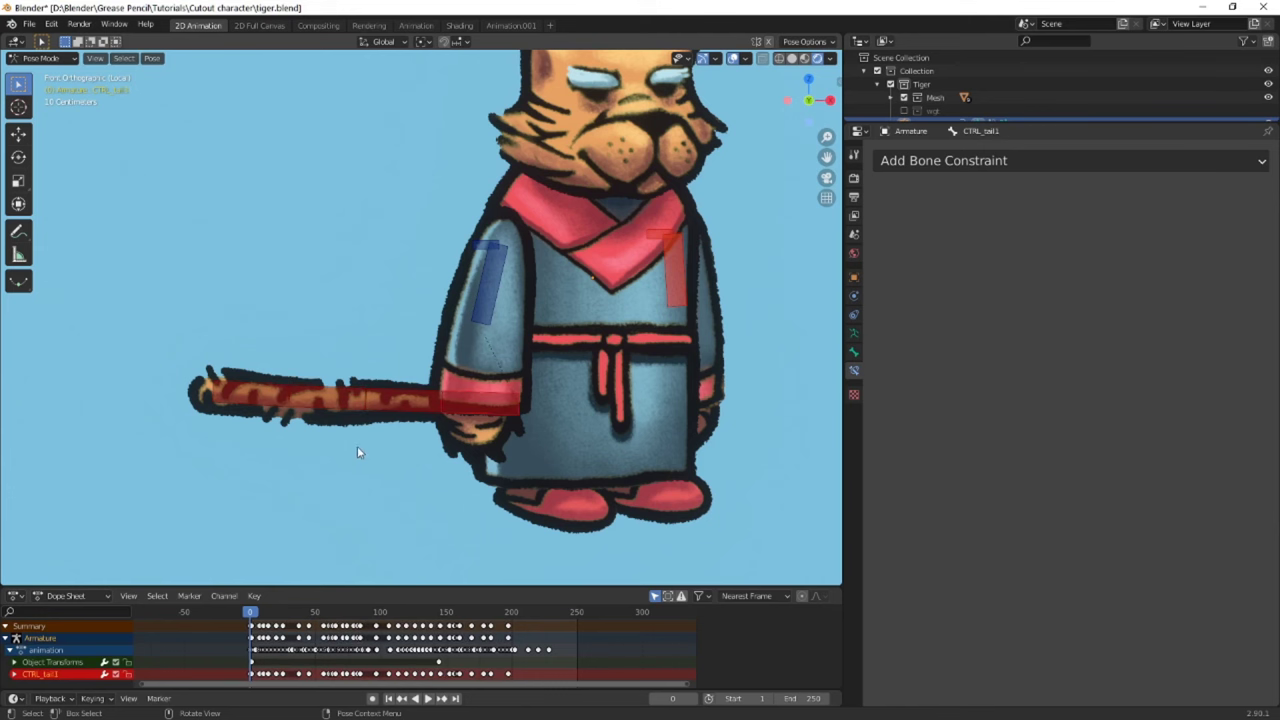
key("r")
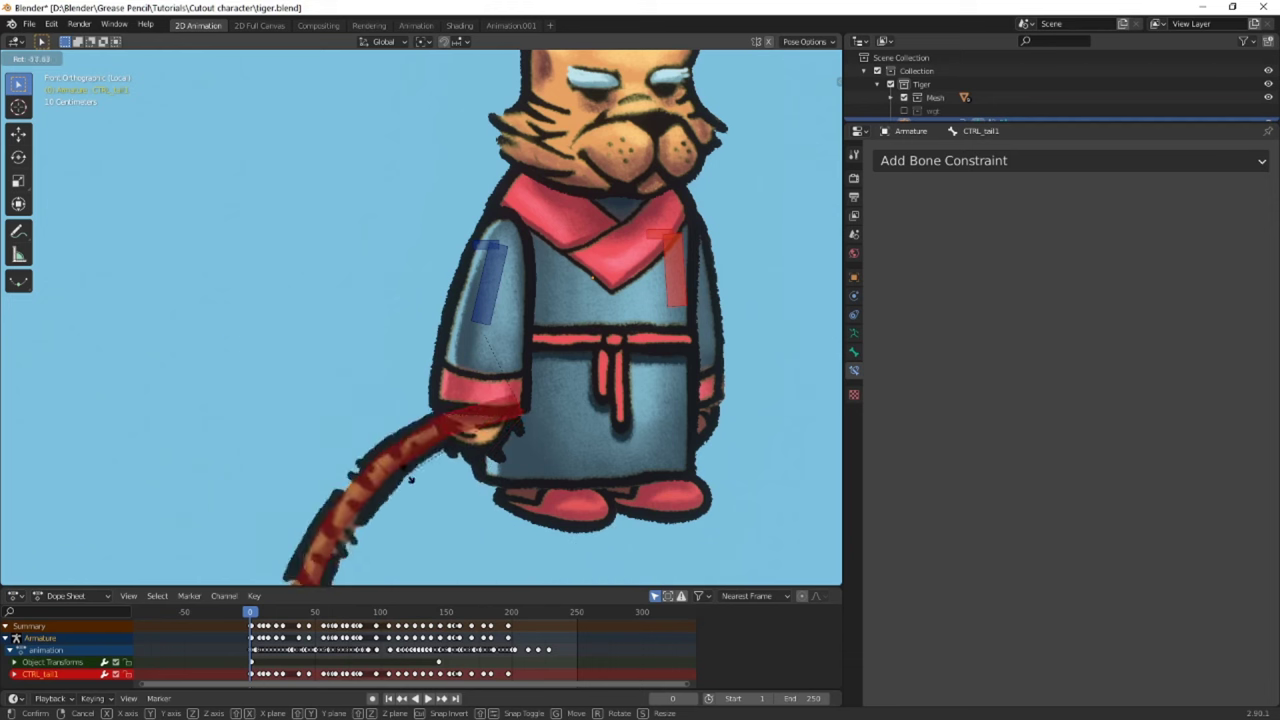
left_click(395, 432)
left_click(342, 436)
key("r")
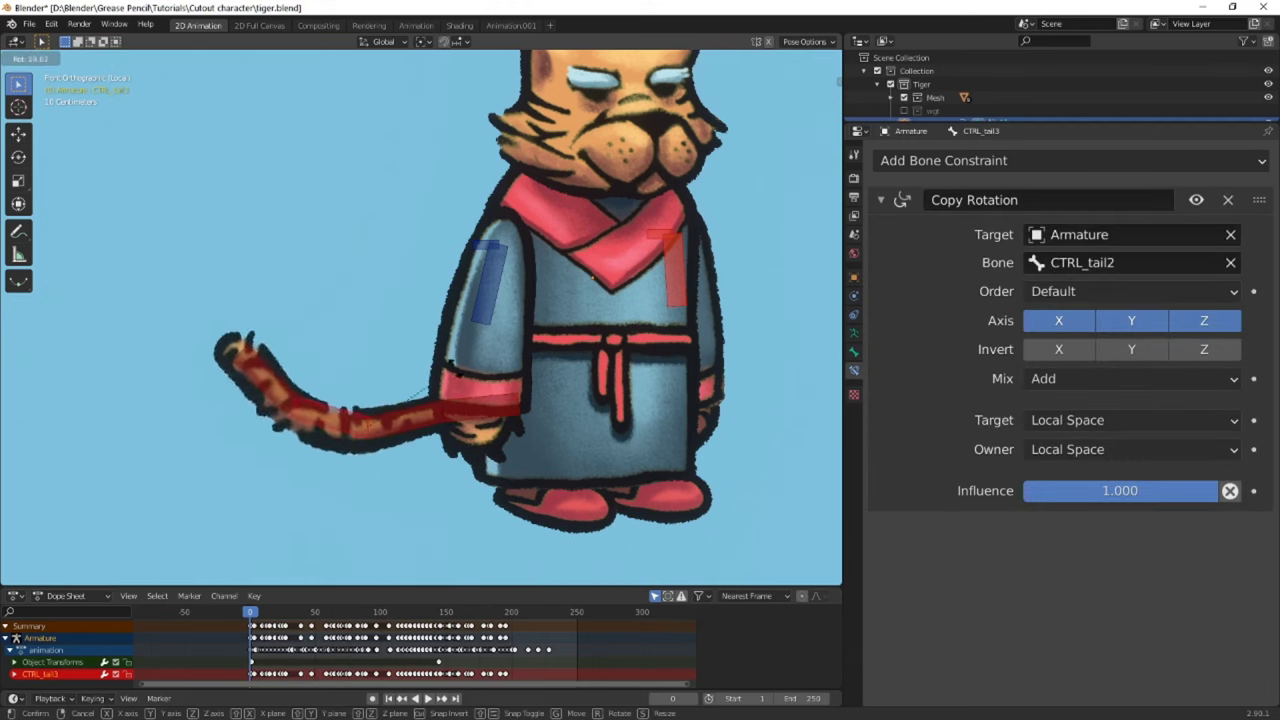
scroll(464, 412, "down", 4)
key("a")
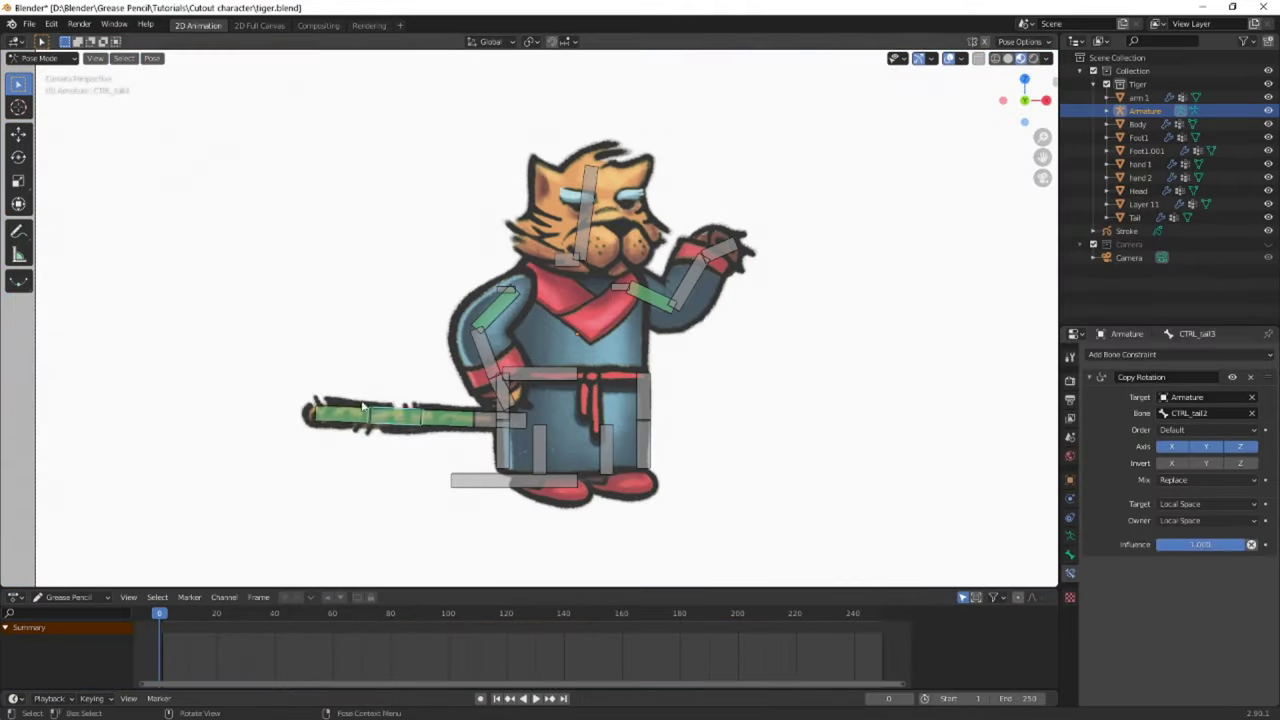
key("r")
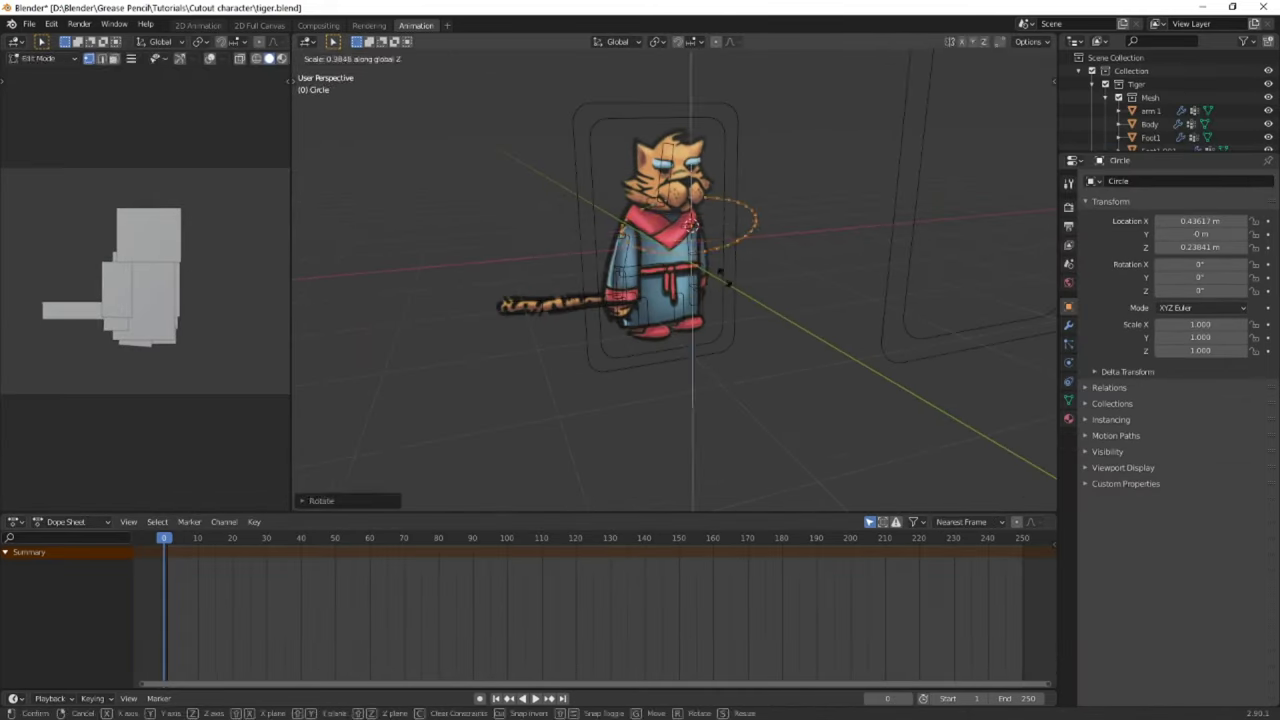
In Pose Mode with camera view, add a driver to the head control's scale value
key("ctrl+Tab")
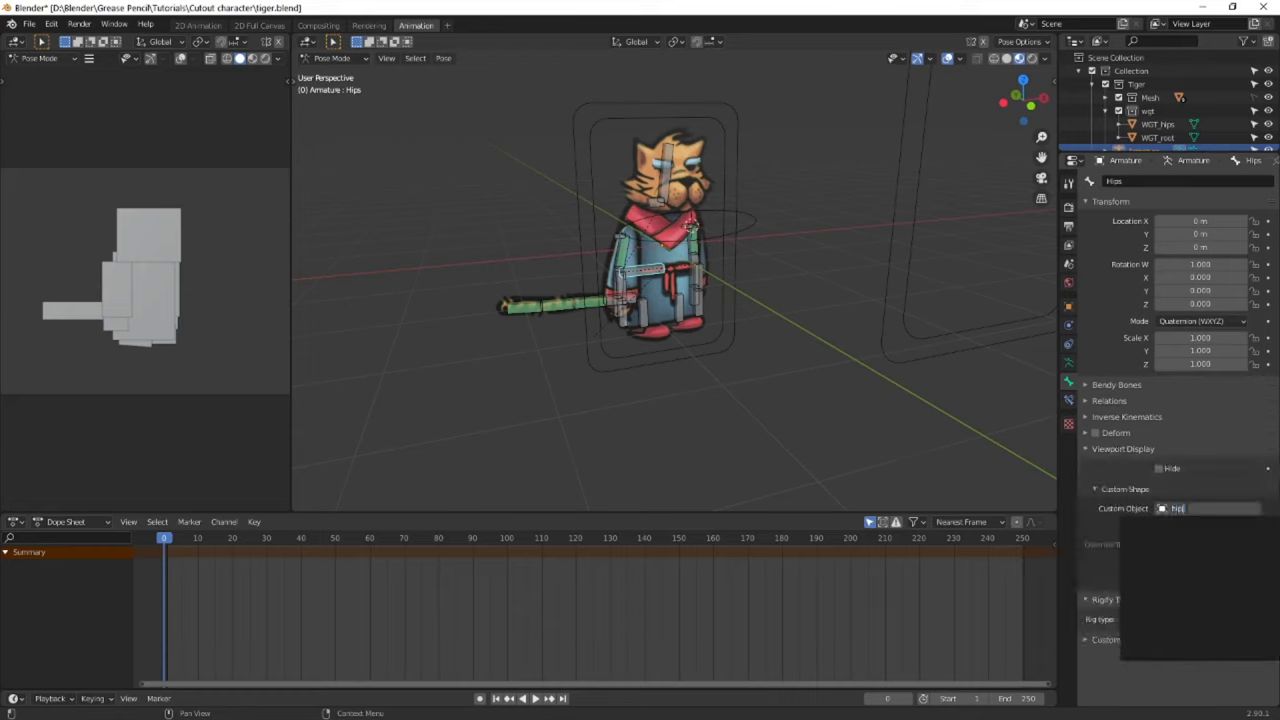
key("KP_0")
scroll(687, 323, "up", 4)
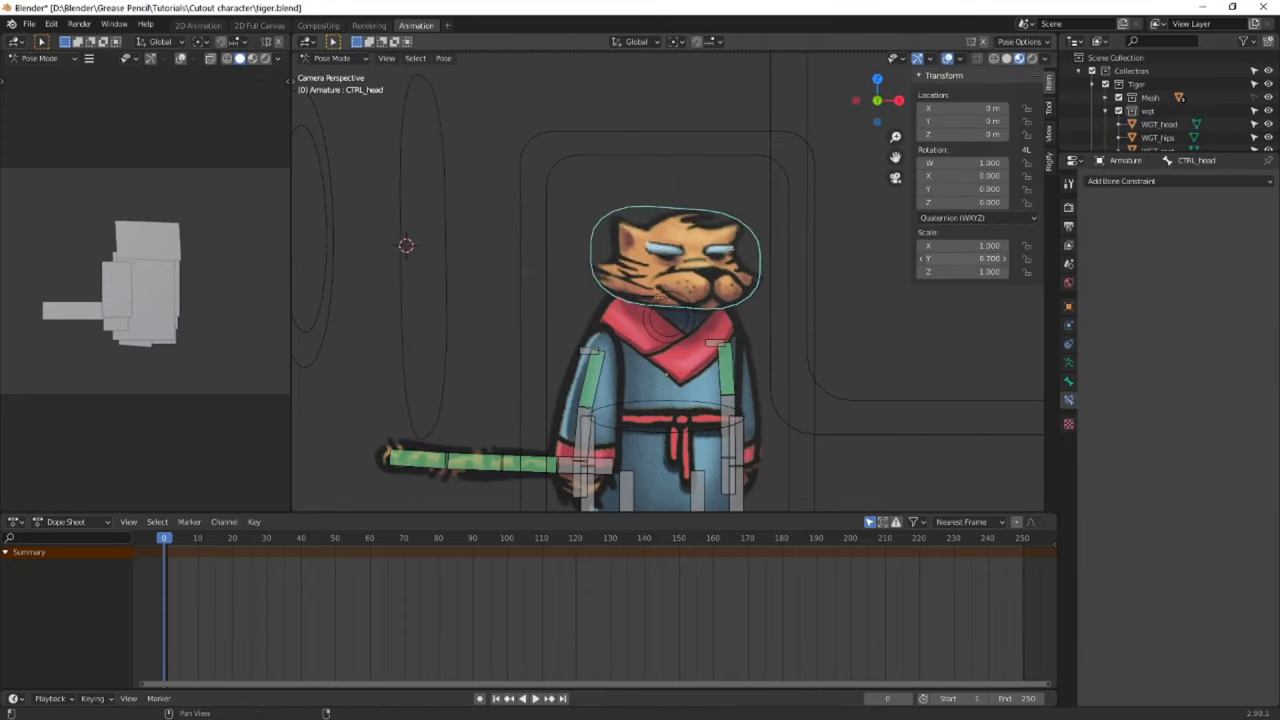
right_click(960, 271)
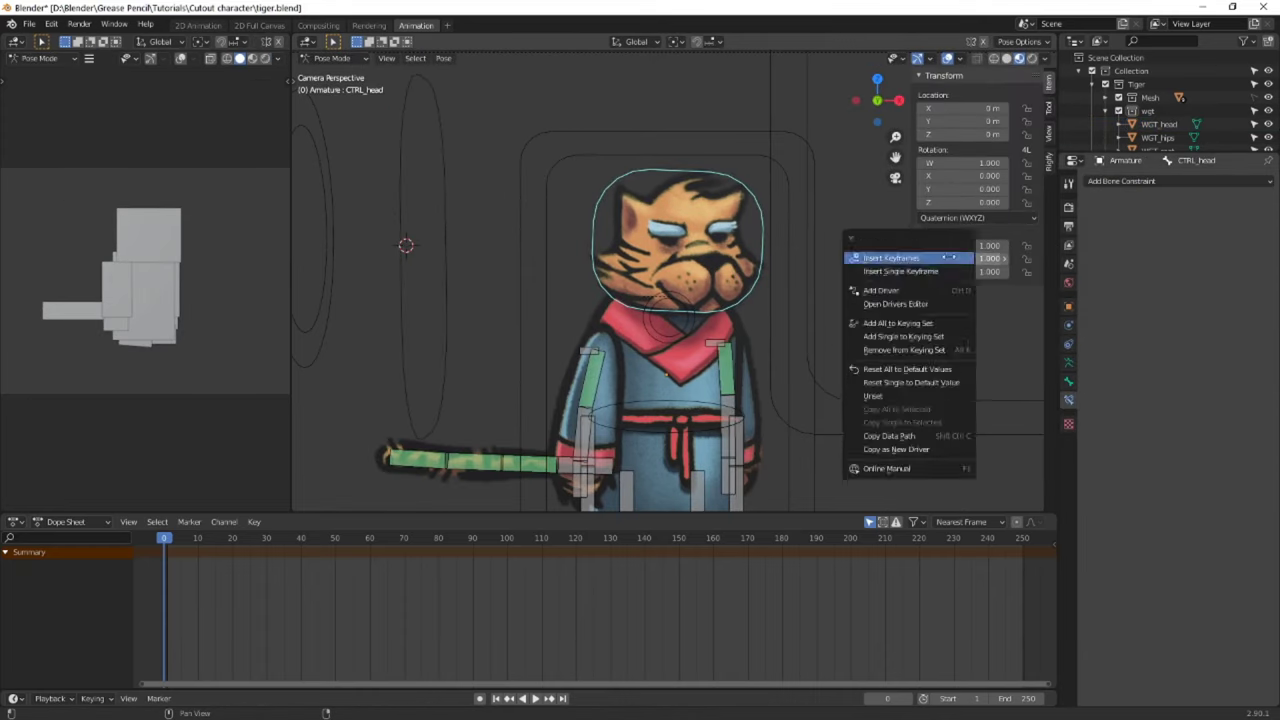
left_click(914, 254)
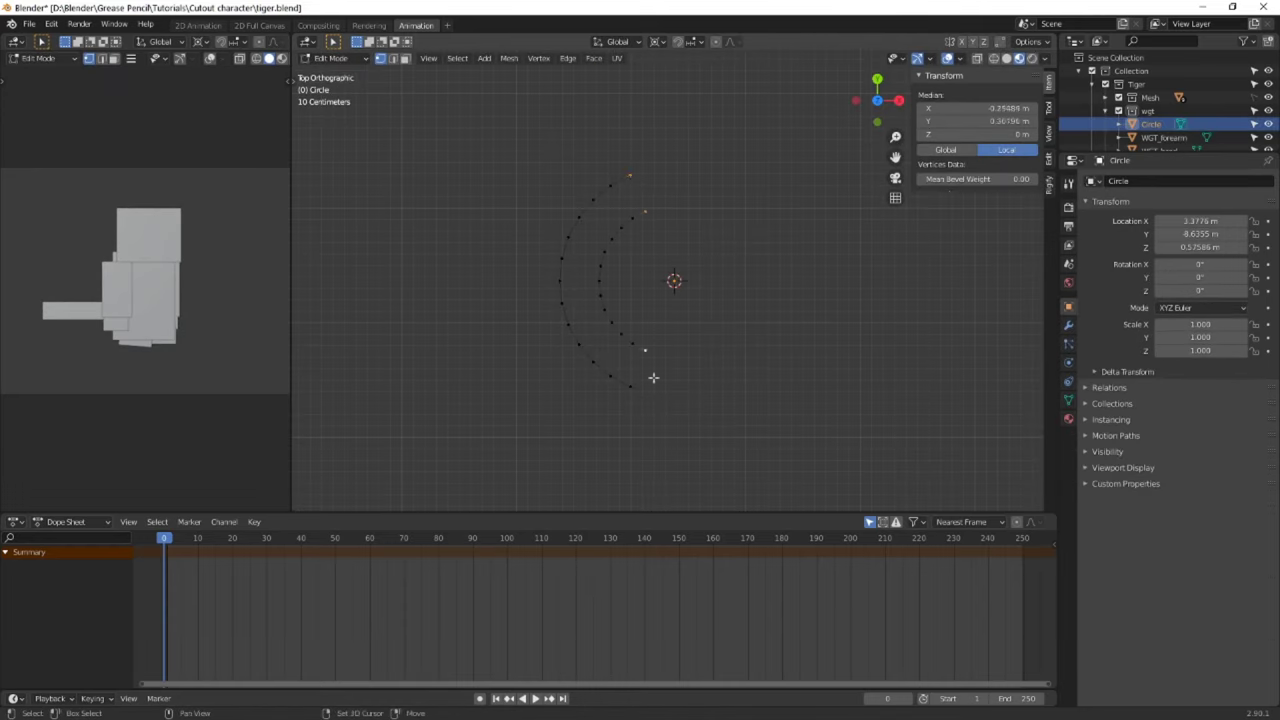
Scale both vertex arcs of the Circle mesh by 2
key("s")
key("2")
key("Return")
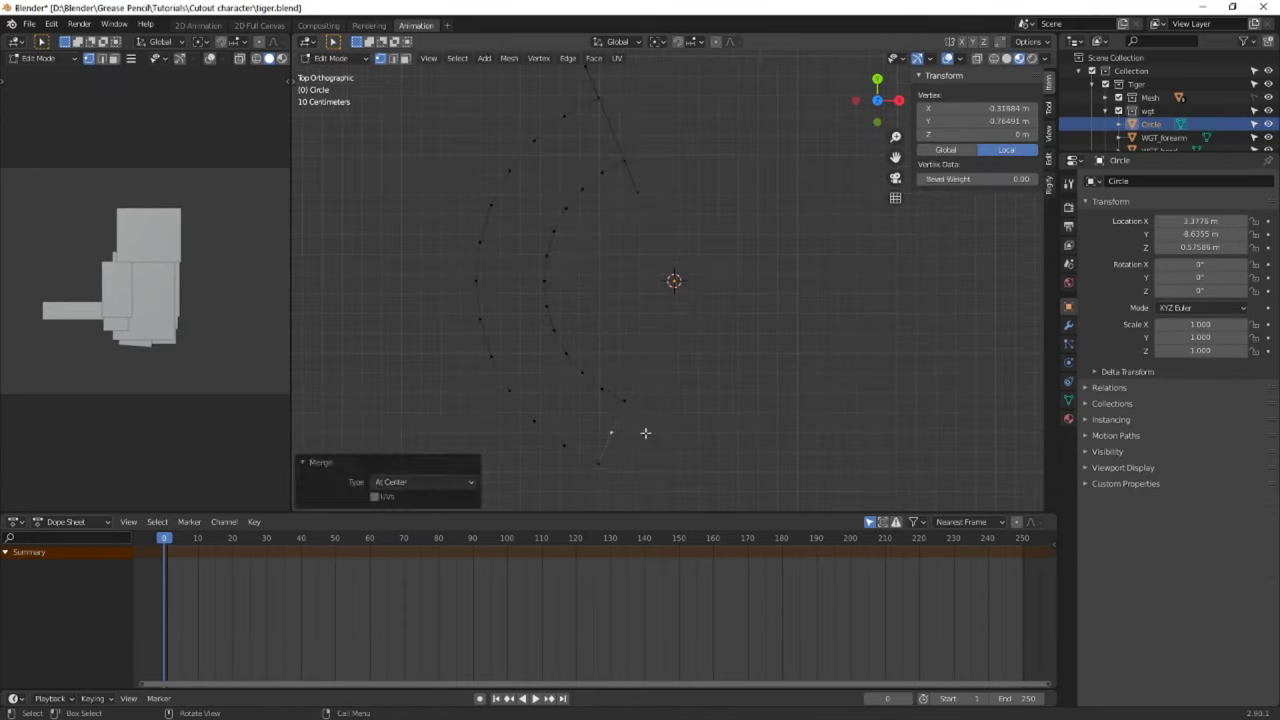
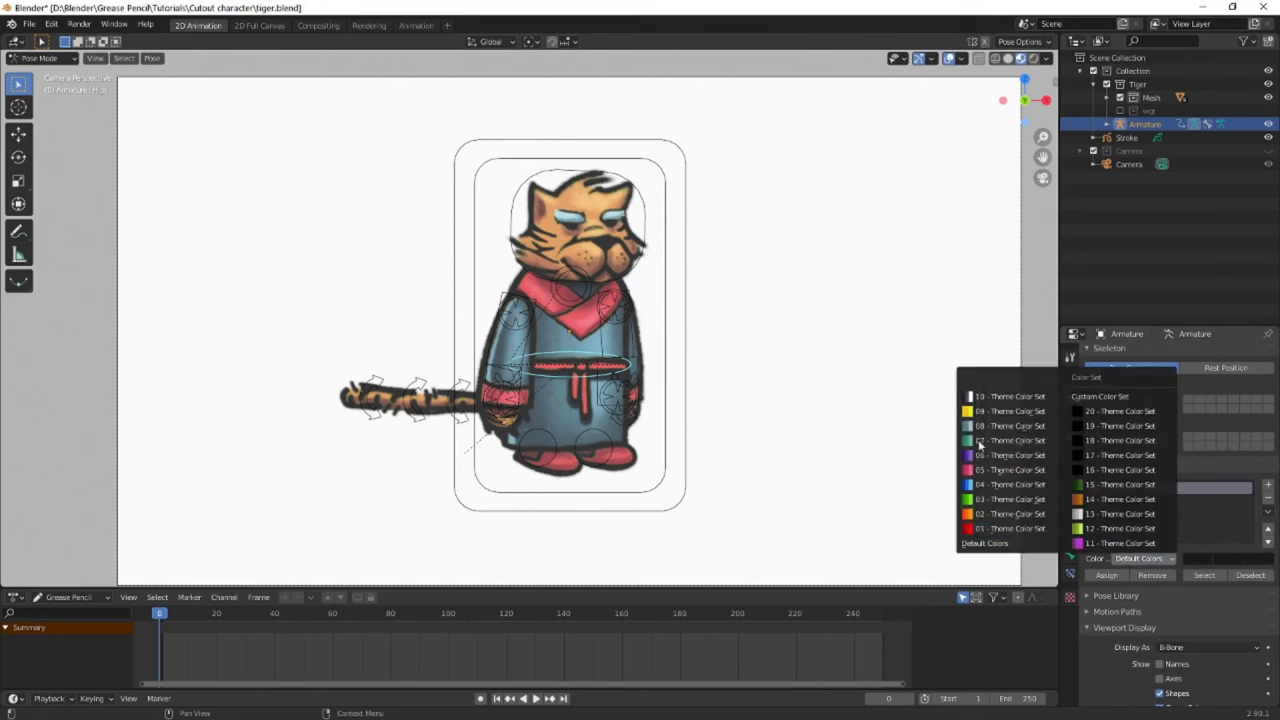
Give the bone group a theme colour set, then test-rotate the arm and reset it with Alt+R
left_click(1008, 484)
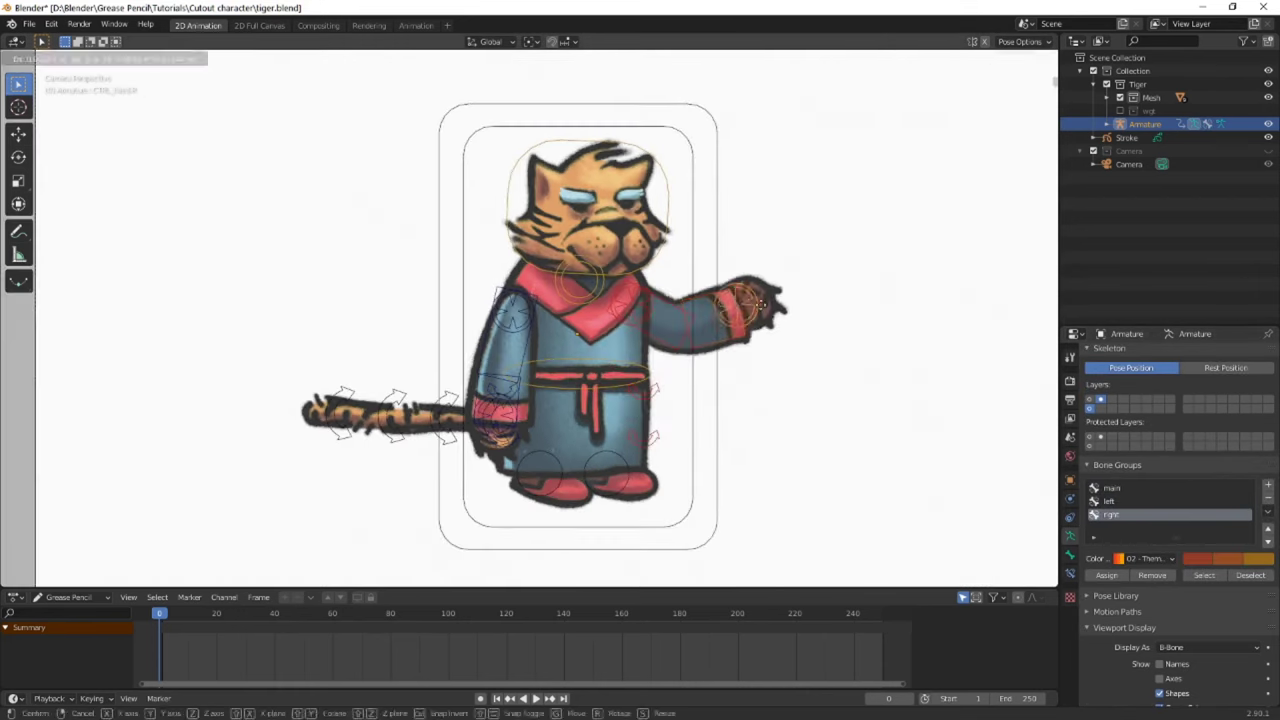
left_click(717, 342)
scroll(675, 400, "up", 1)
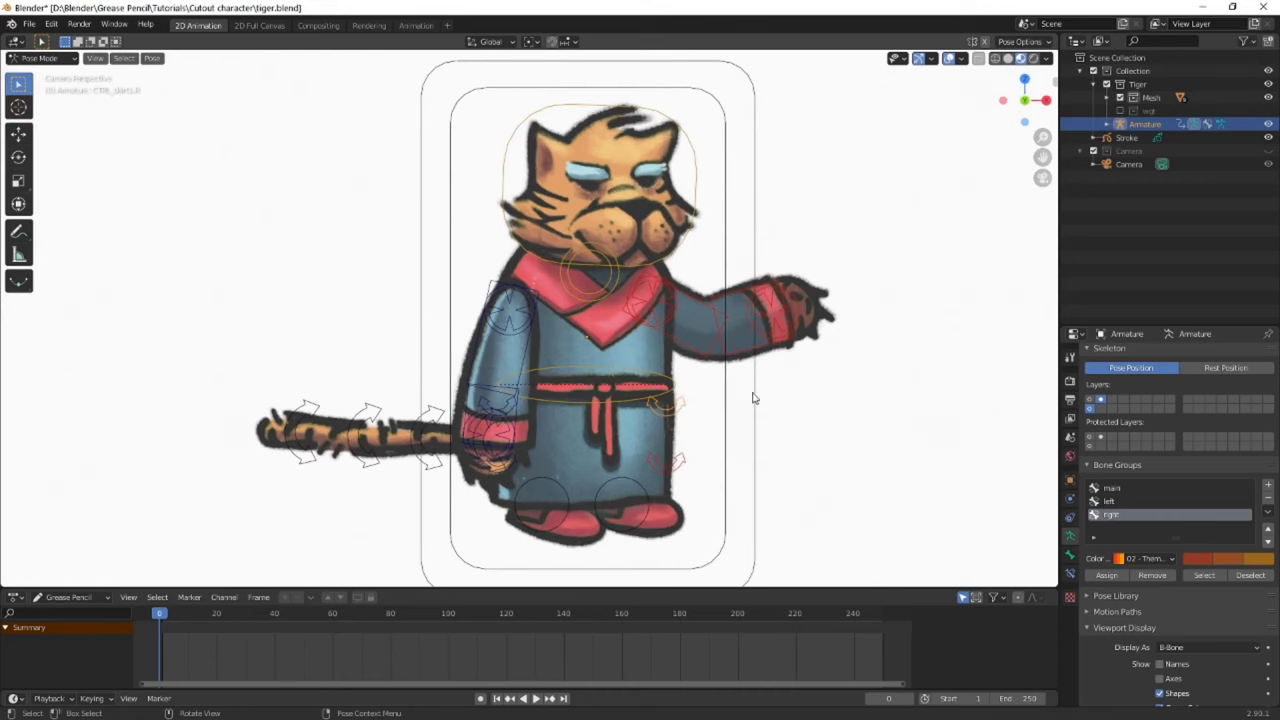
key("r")
left_click(820, 350)
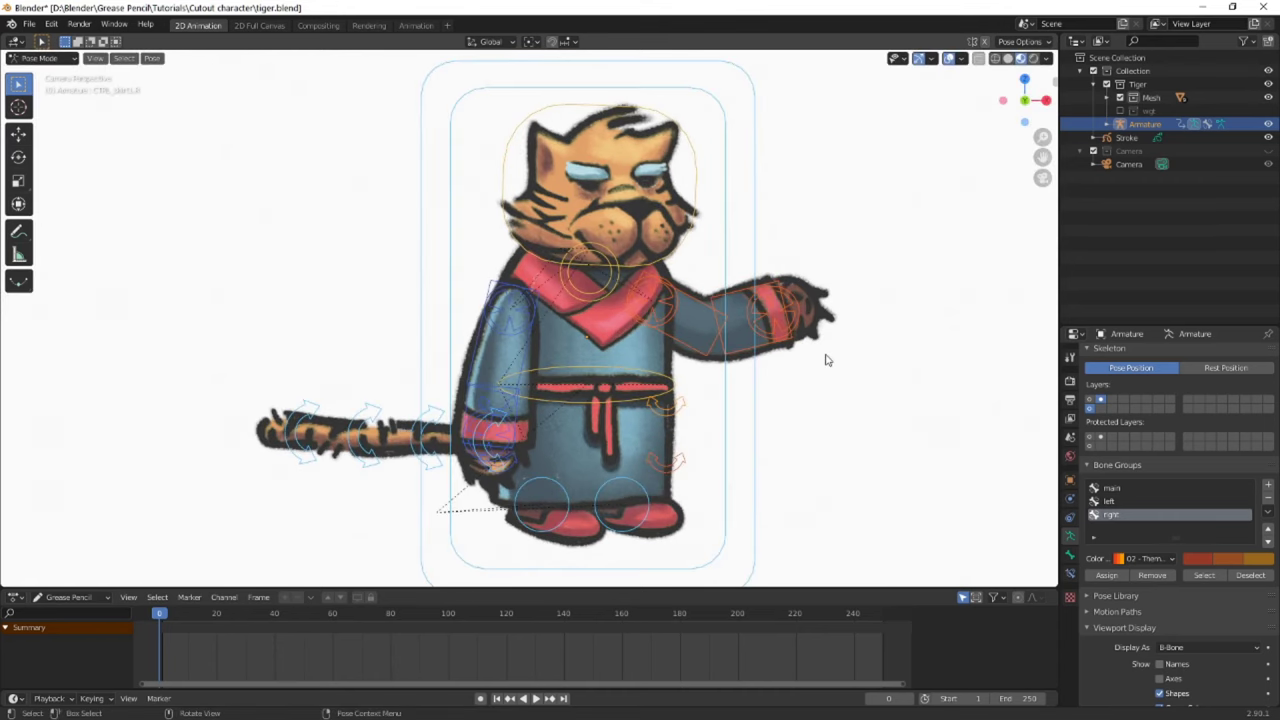
key("alt+r")
Try another outward arm rotation and cancel it, leaving the arm by the body
scroll(563, 373, "down", 2)
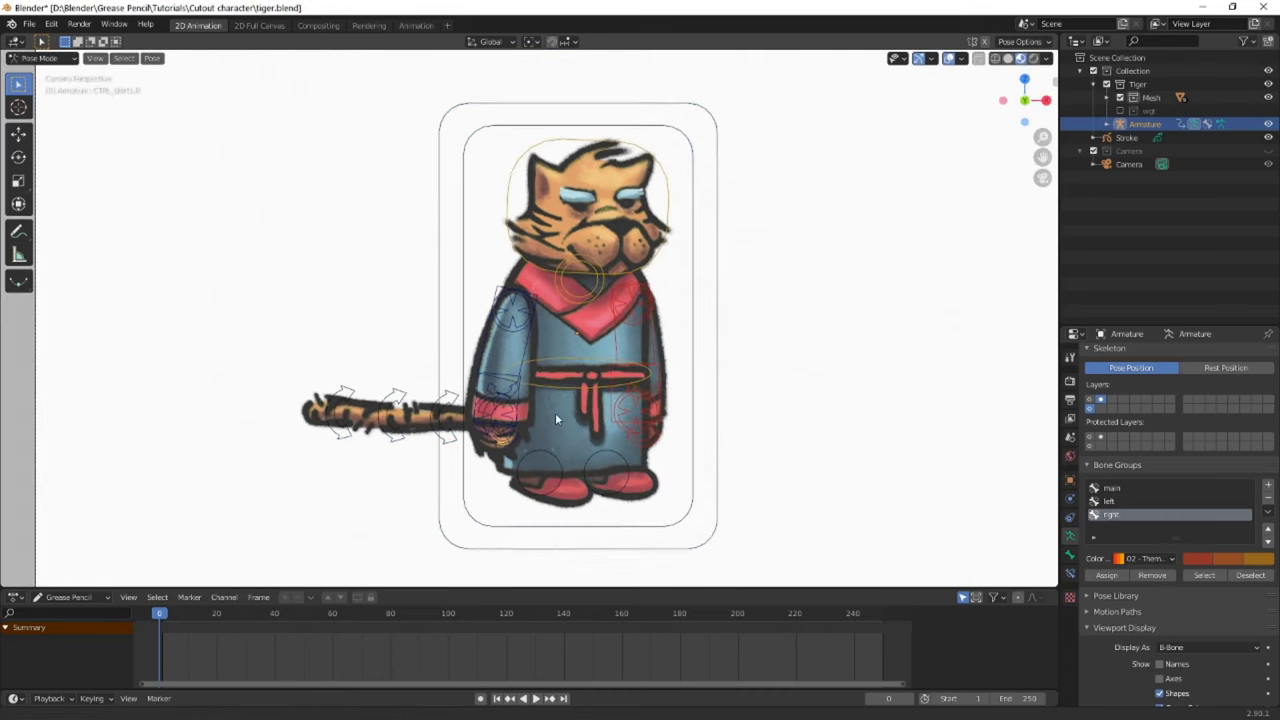
key("r")
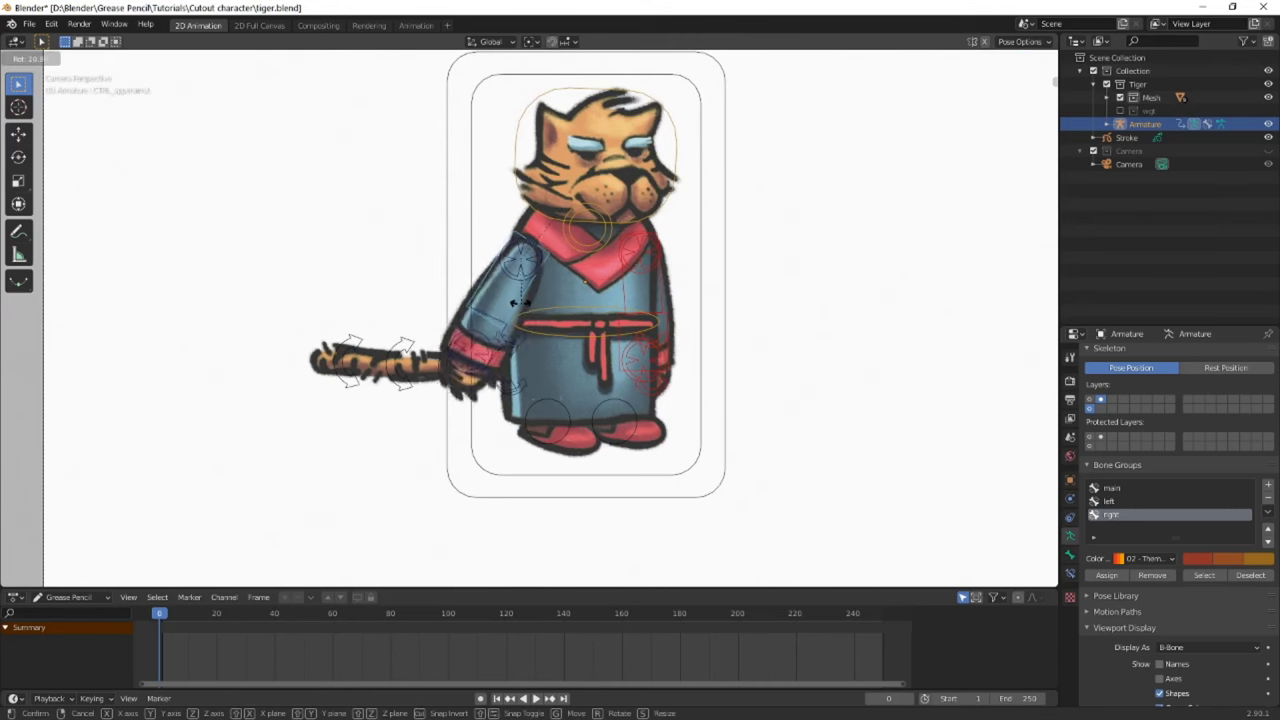
right_click(508, 322)
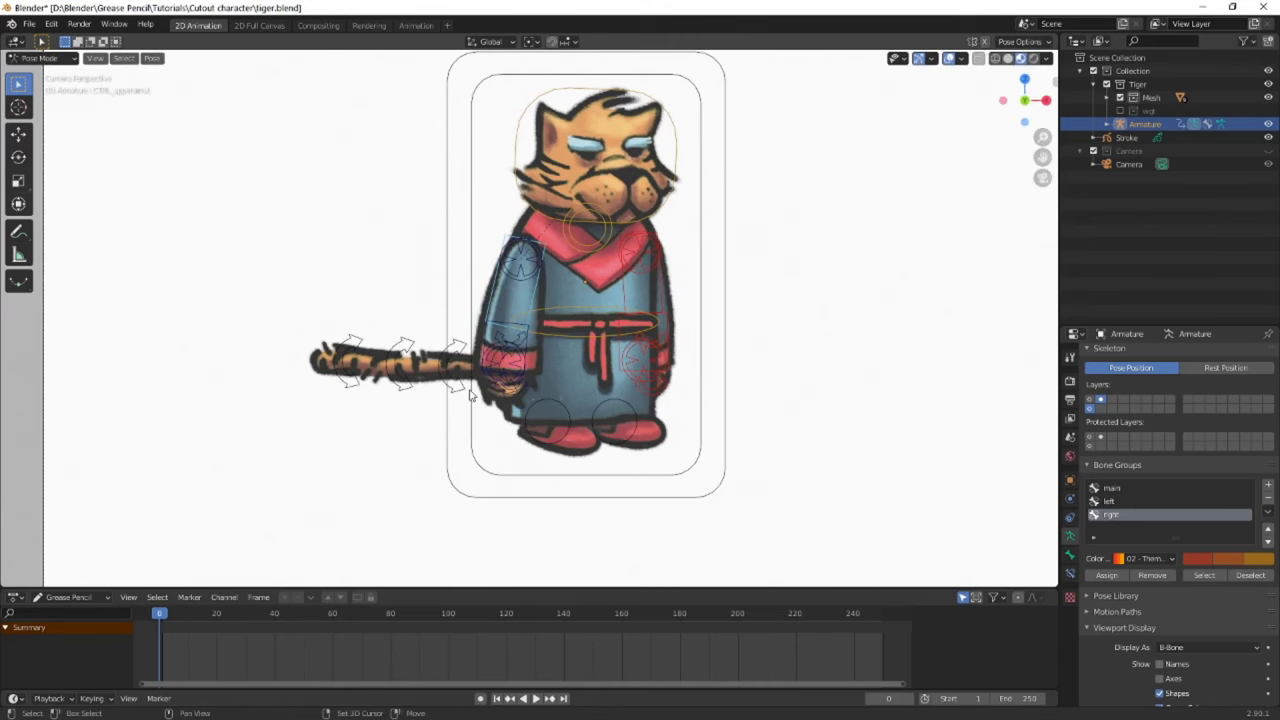
scroll(530, 385, "up", 2)
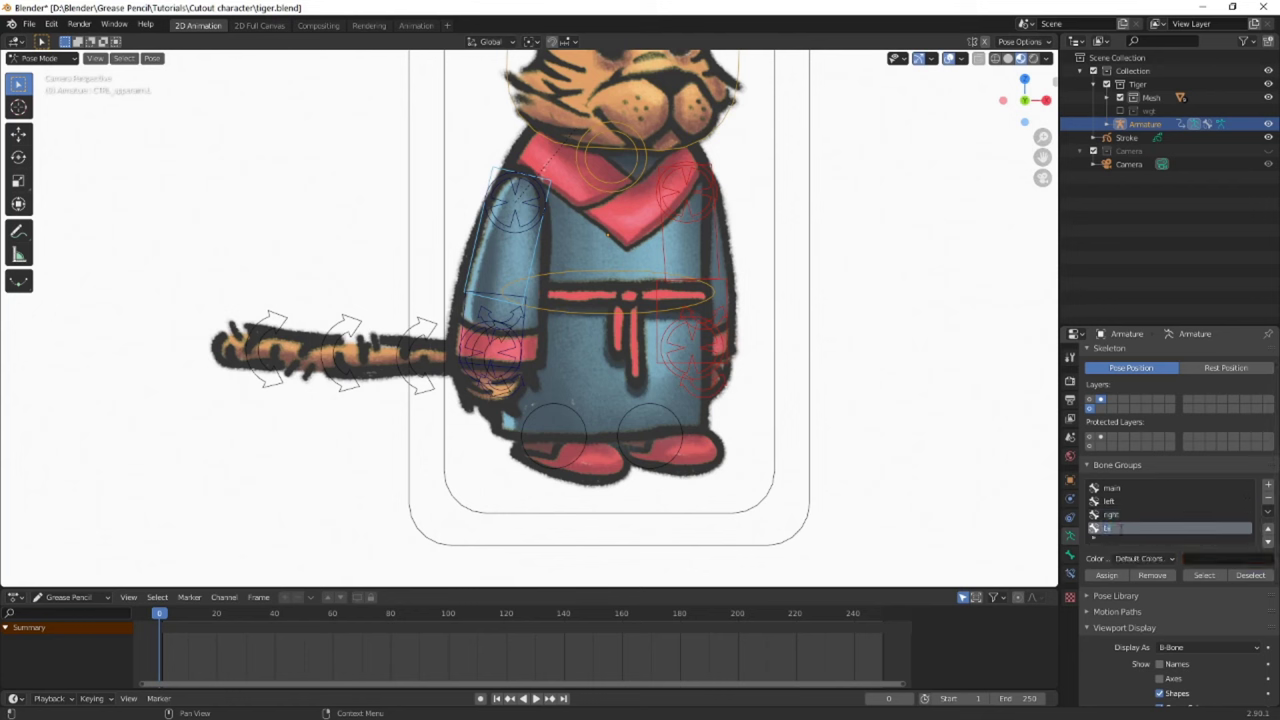
Set the tail bone group's Color Set to the red 01 - Theme Color Set
left_click(1128, 557)
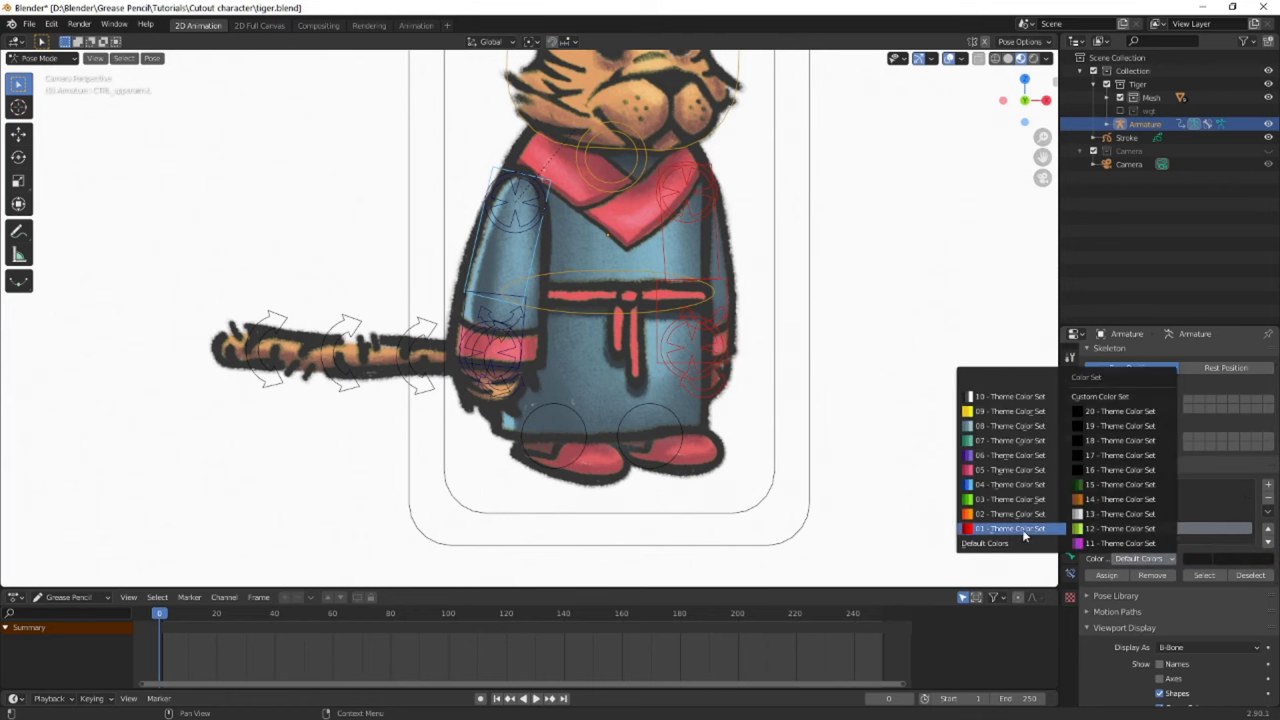
left_click(1024, 530)
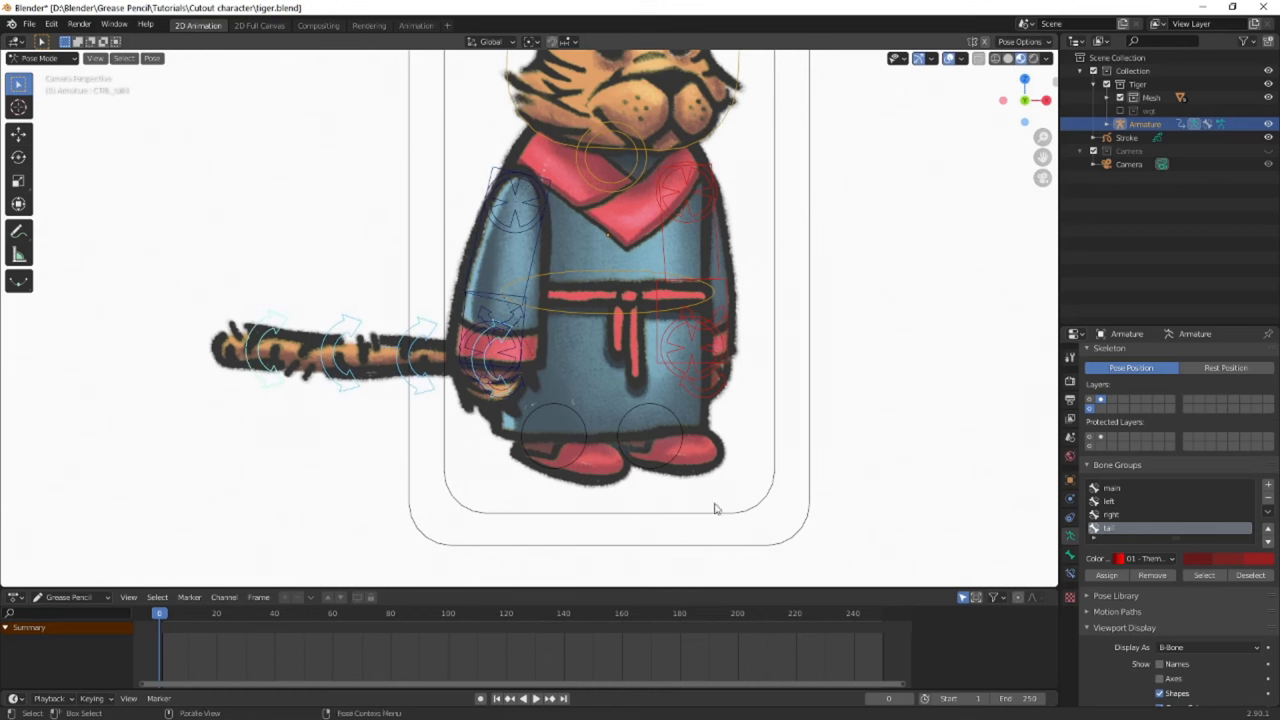
scroll(808, 371, "up", 3)
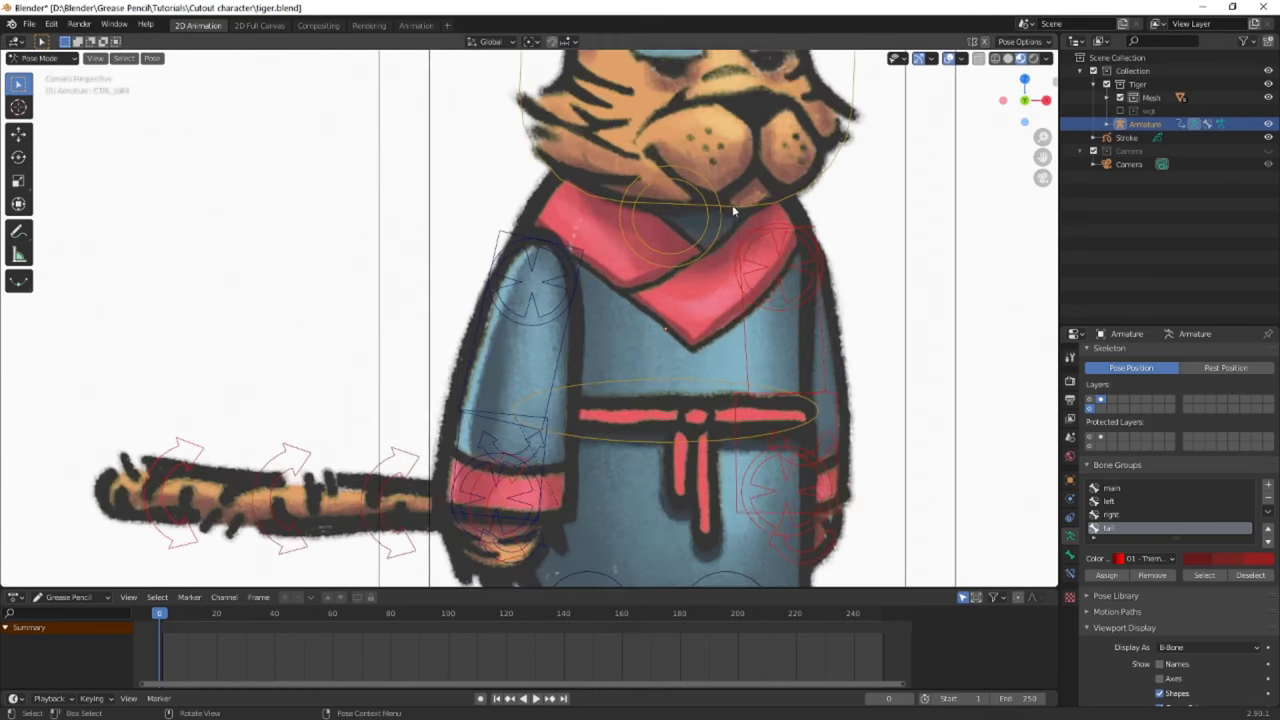
scroll(704, 272, "down", 5)
scroll(706, 280, "up", 2)
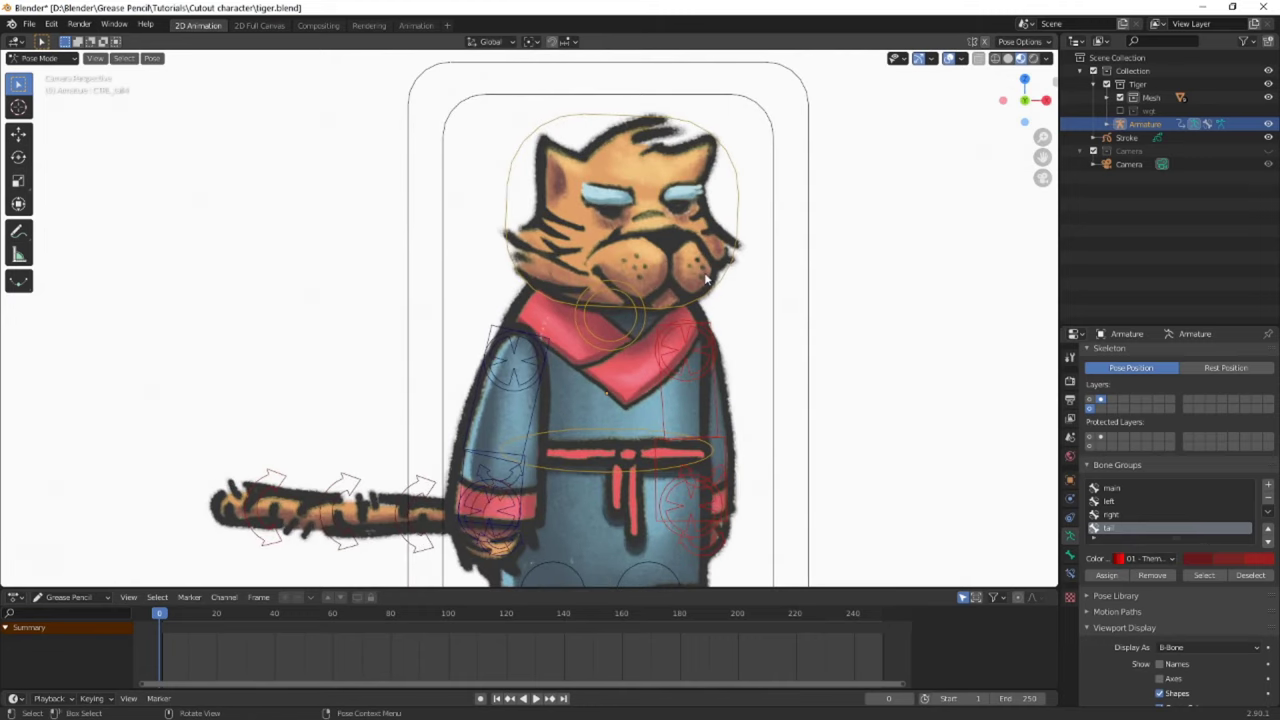
scroll(706, 283, "down", 4)
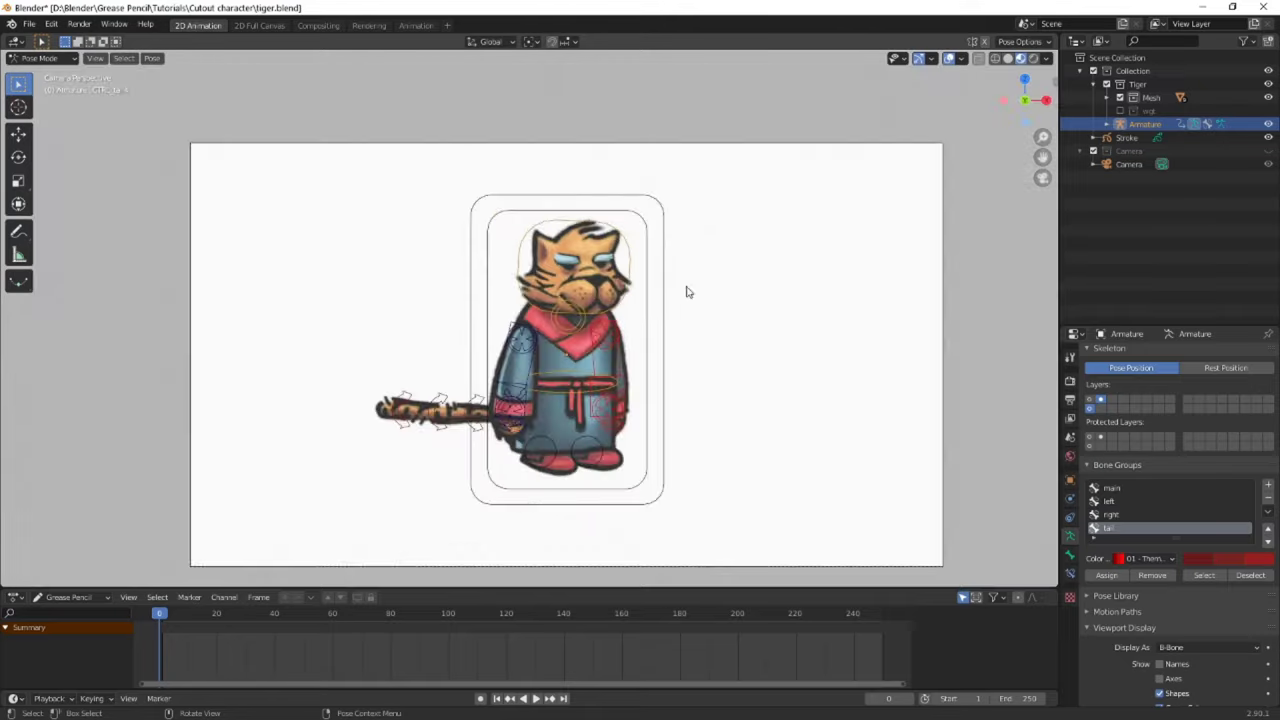
scroll(686, 286, "up", 2)
scroll(670, 278, "down", 1)
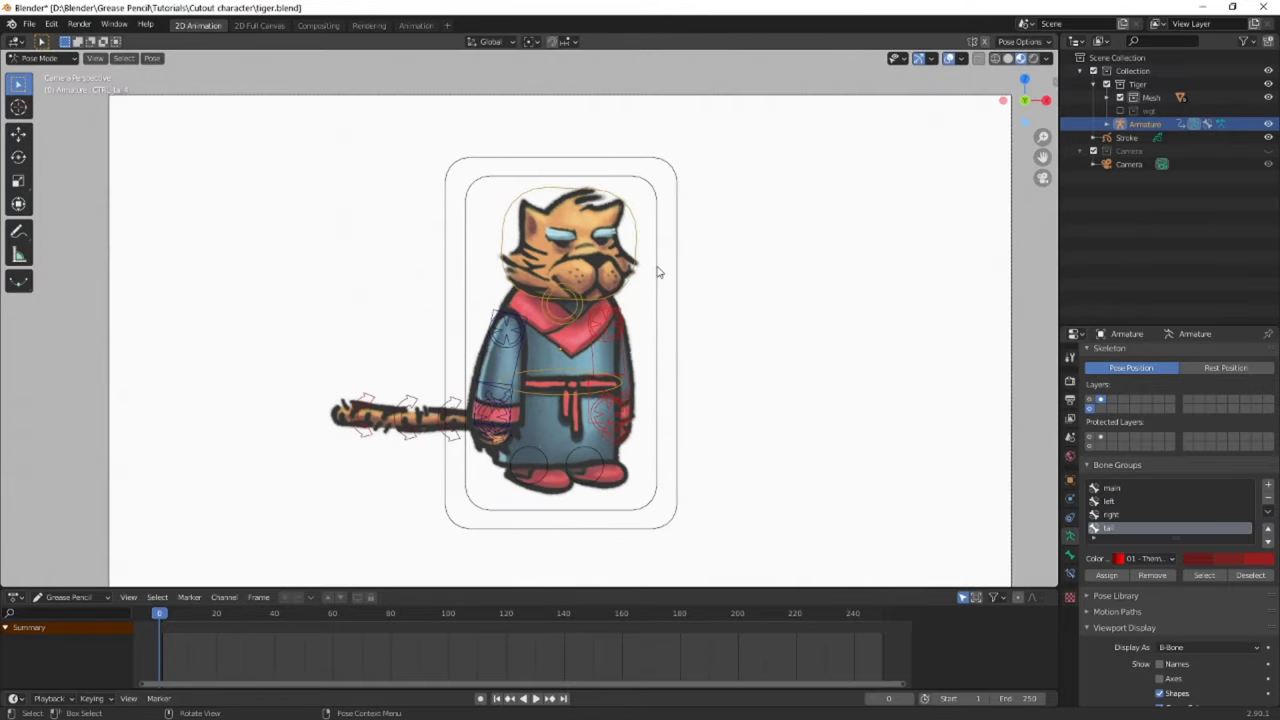
middle_click_drag(656, 273, 648, 271, "shift")
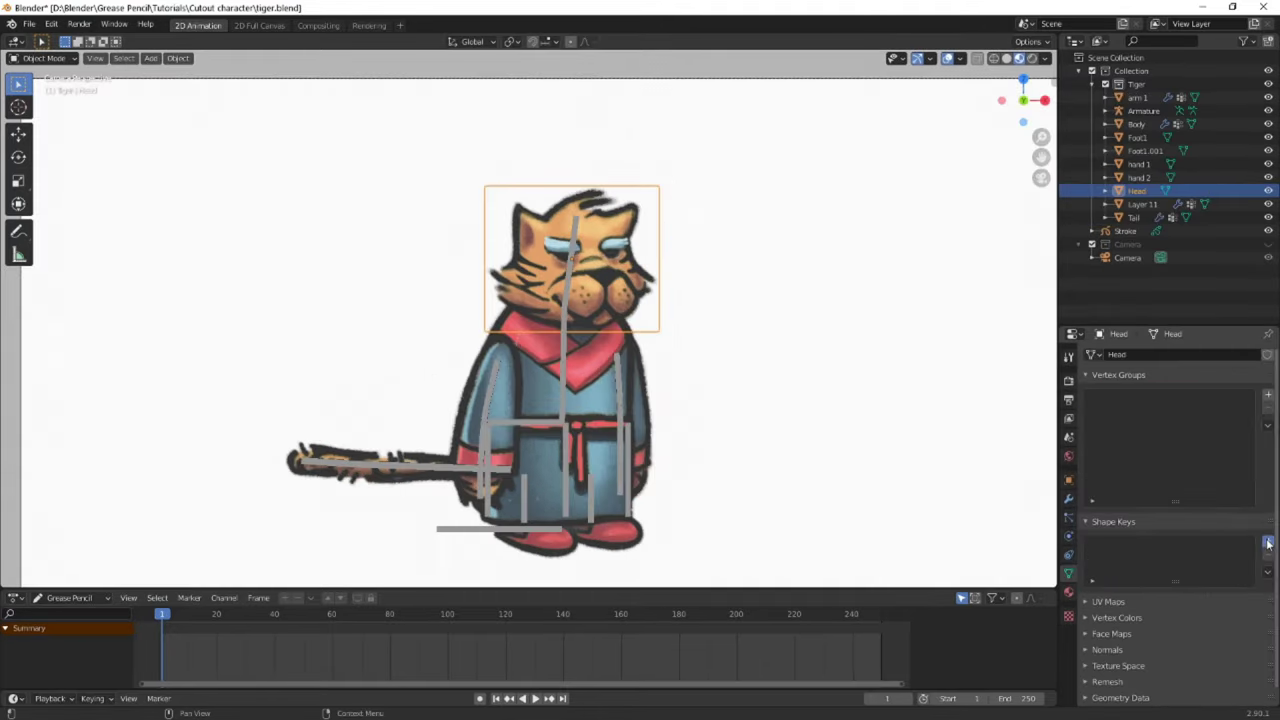
Add Basis plus two shape keys to the Head and rename the new ones TurnL and TurnR
left_click(1268, 541)
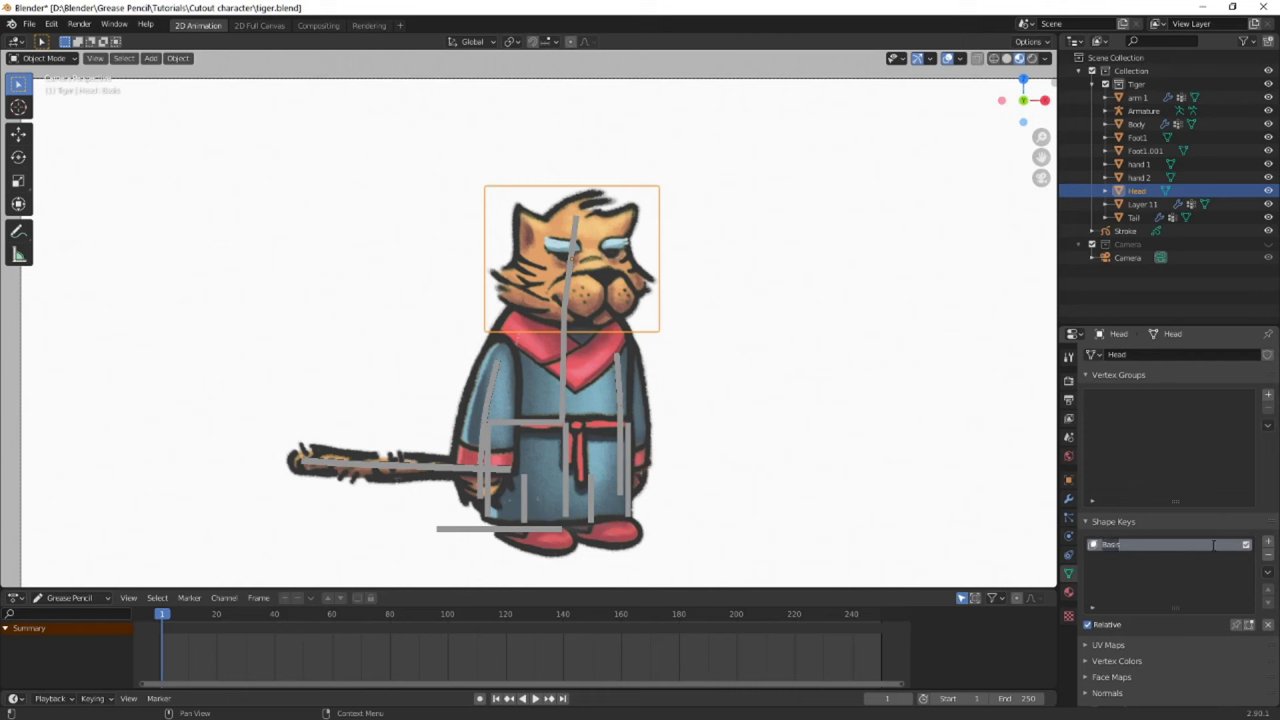
left_click(1268, 541)
left_click(1268, 541)
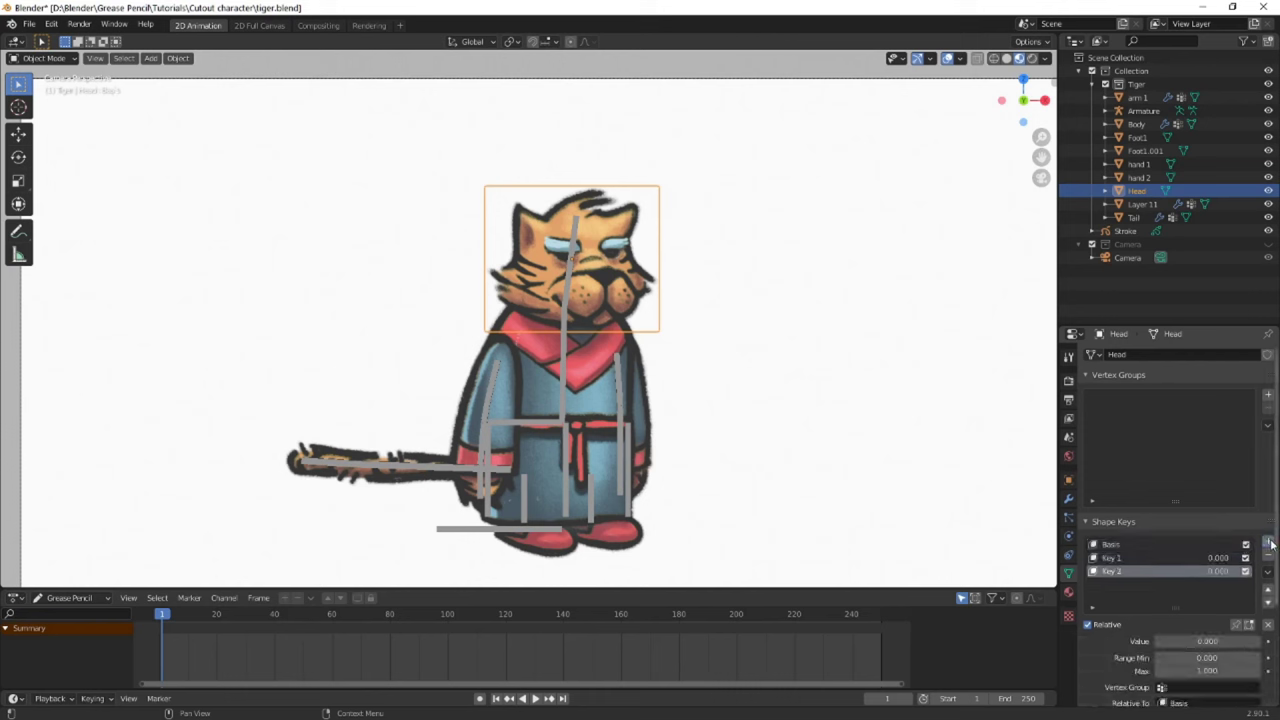
left_click(1136, 558)
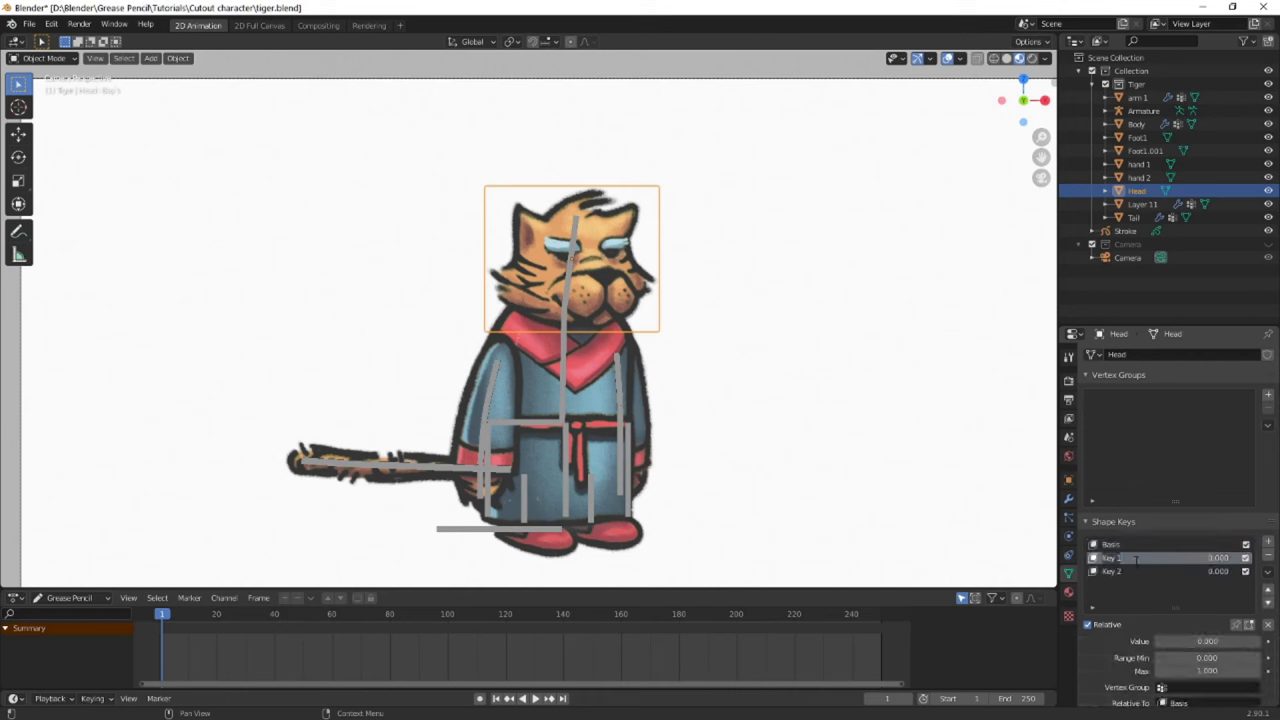
type("T")
type("ired")
key("Return")
left_click(1125, 567)
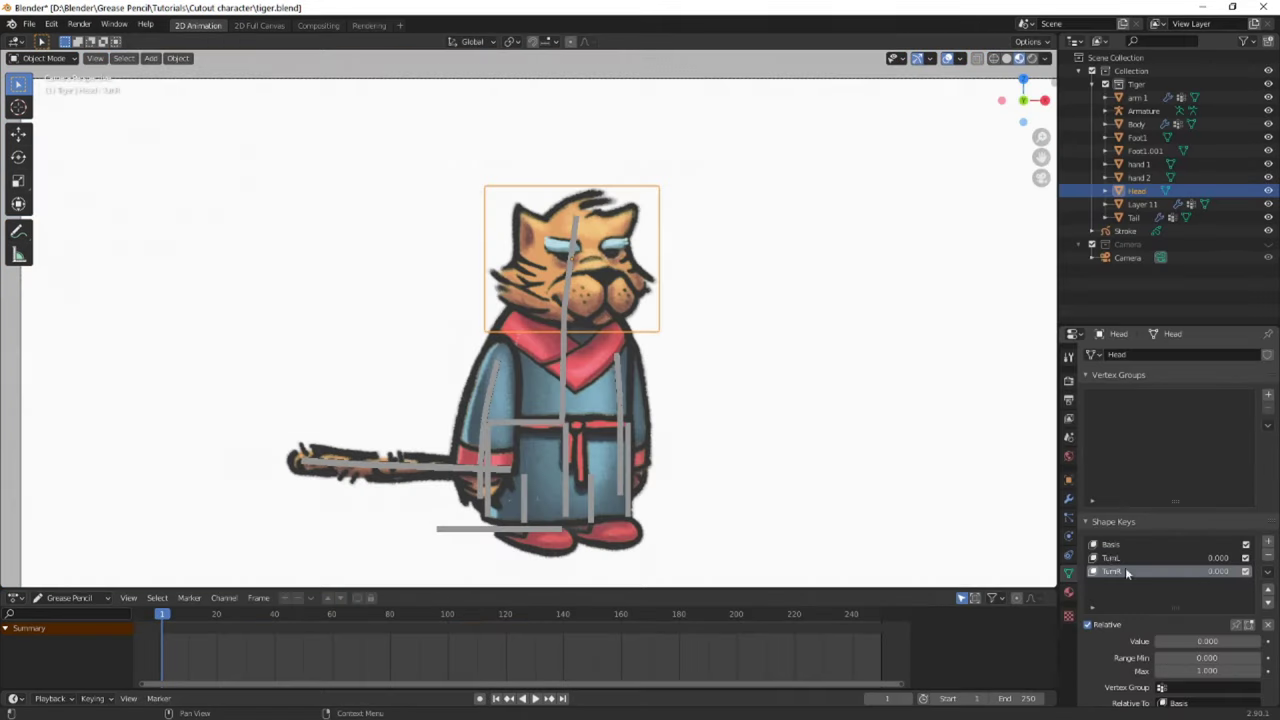
left_click(1110, 559)
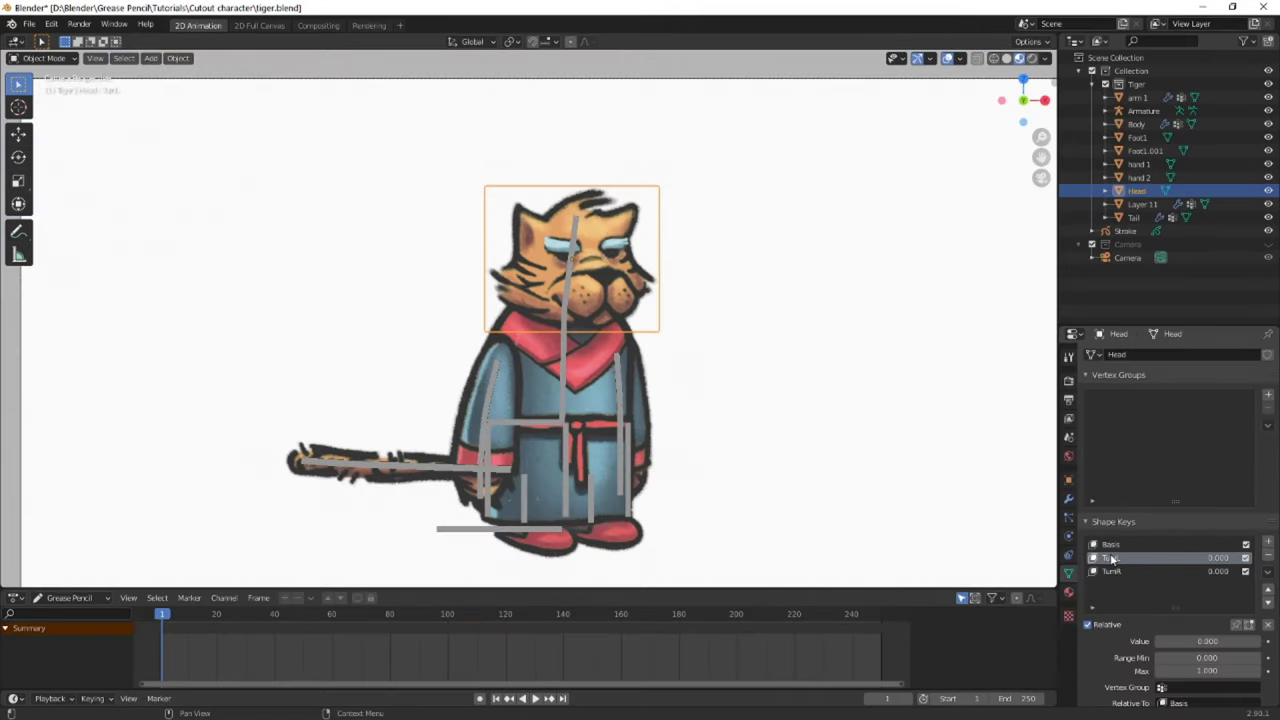
scroll(600, 330, "up", 2)
In lattice Edit Mode, box-select the inner face points and shift them slightly right
key("Tab")
key("b")
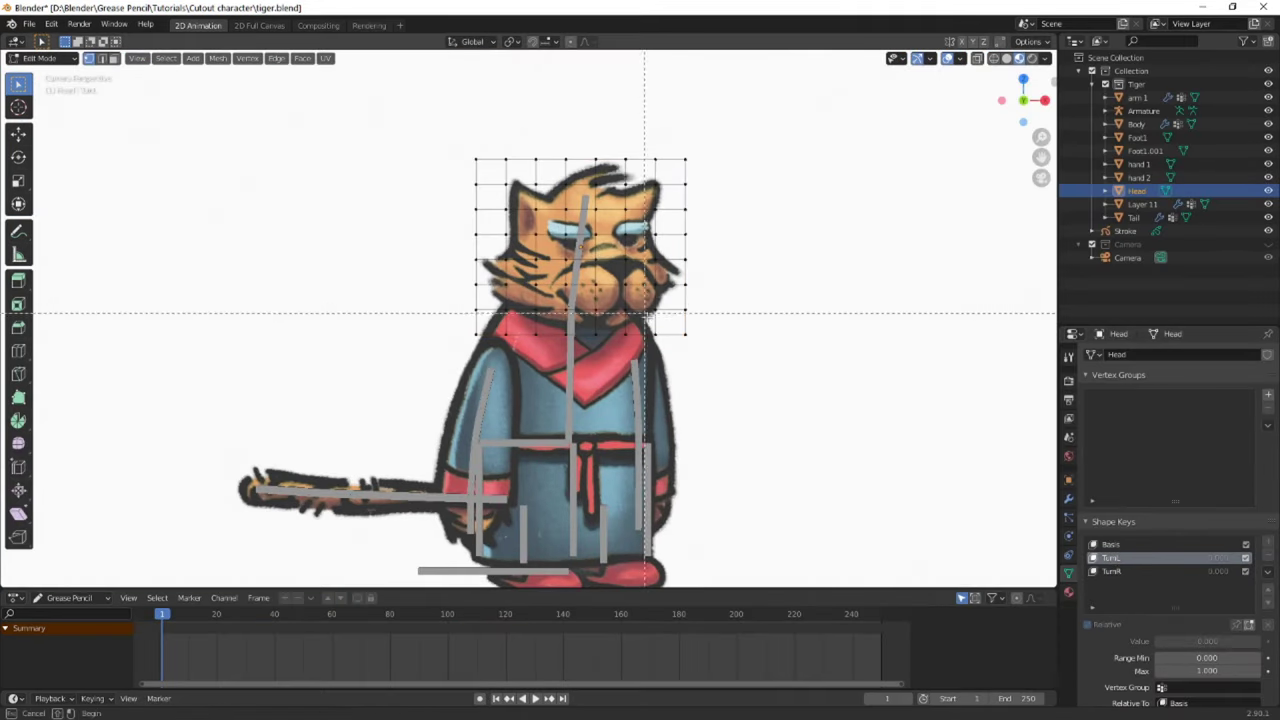
left_click_drag(645, 313, 495, 172)
scroll(585, 254, "up", 1)
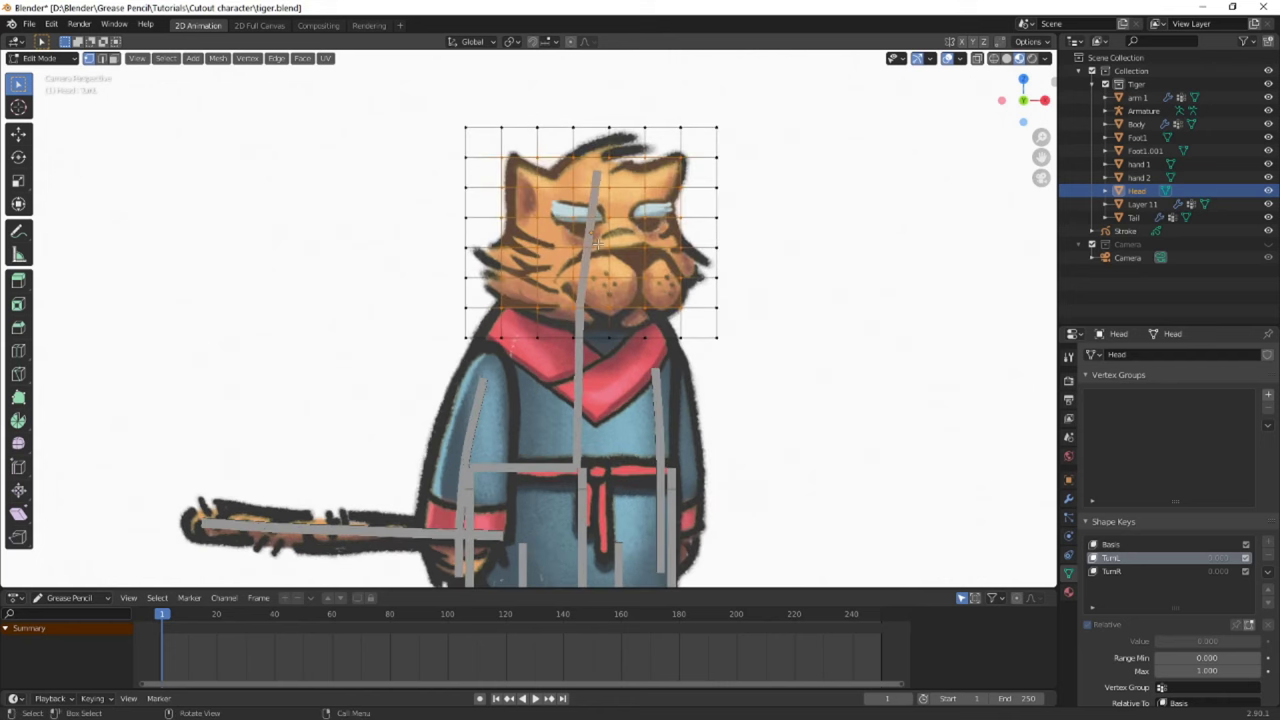
key("g")
left_click(605, 245)
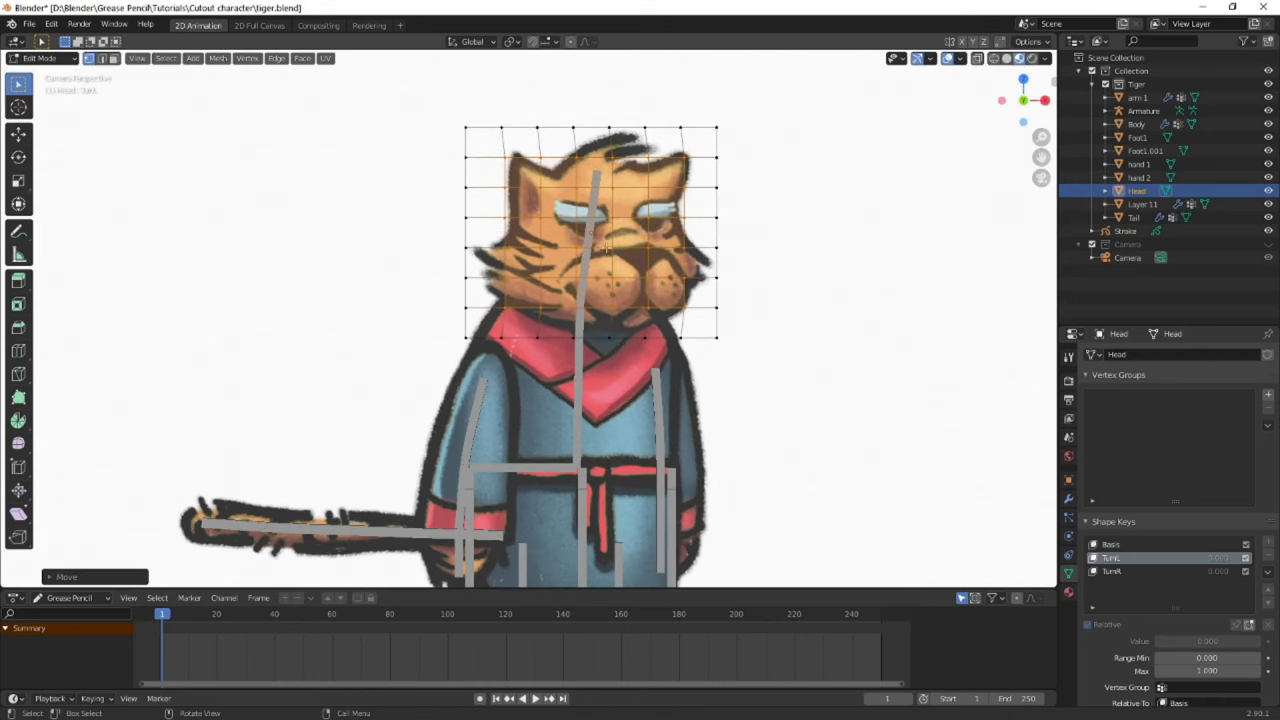
Box-select a new group of face points and try an X-axis move, then cancel it
key("alt+a")
key("b")
left_click_drag(655, 290, 570, 218)
scroll(580, 228, "up", 1)
key("g")
key("x")
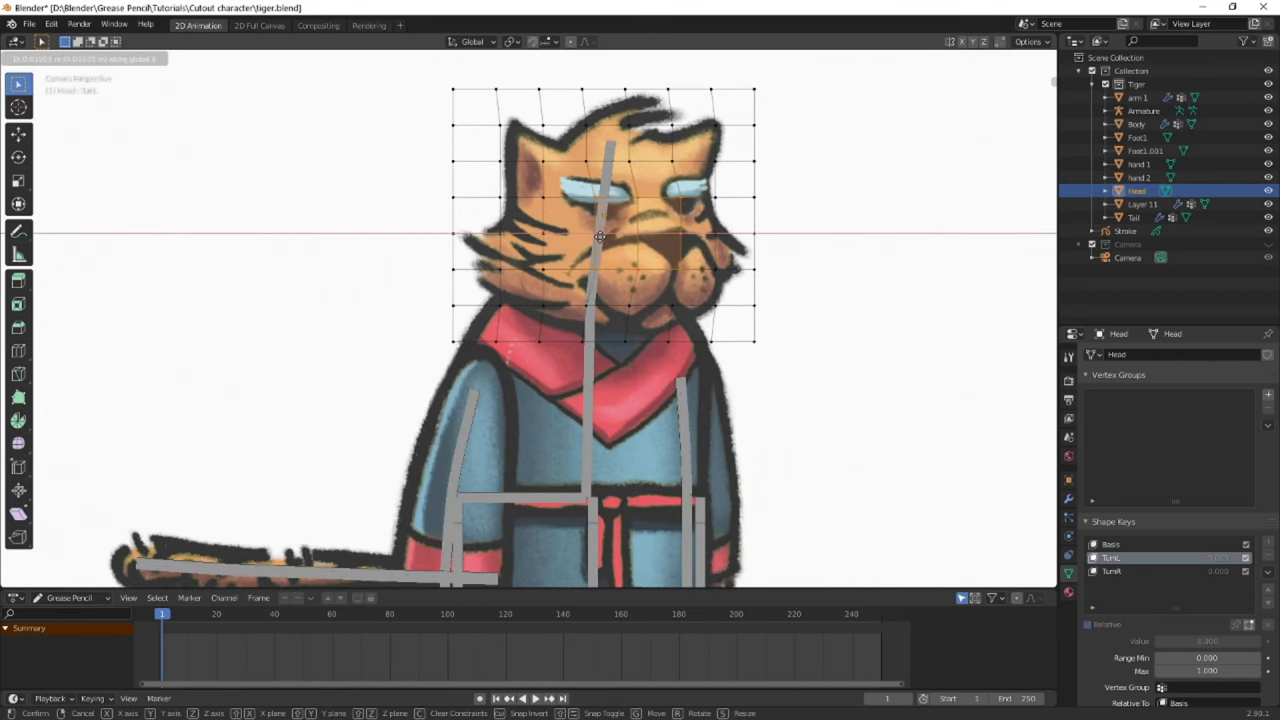
right_click(600, 236)
Box-select the lower-face lattice points and try another X-axis move, cancelled
key("b")
left_click_drag(743, 337, 605, 222)
scroll(605, 222, "up", 1)
key("g")
key("x")
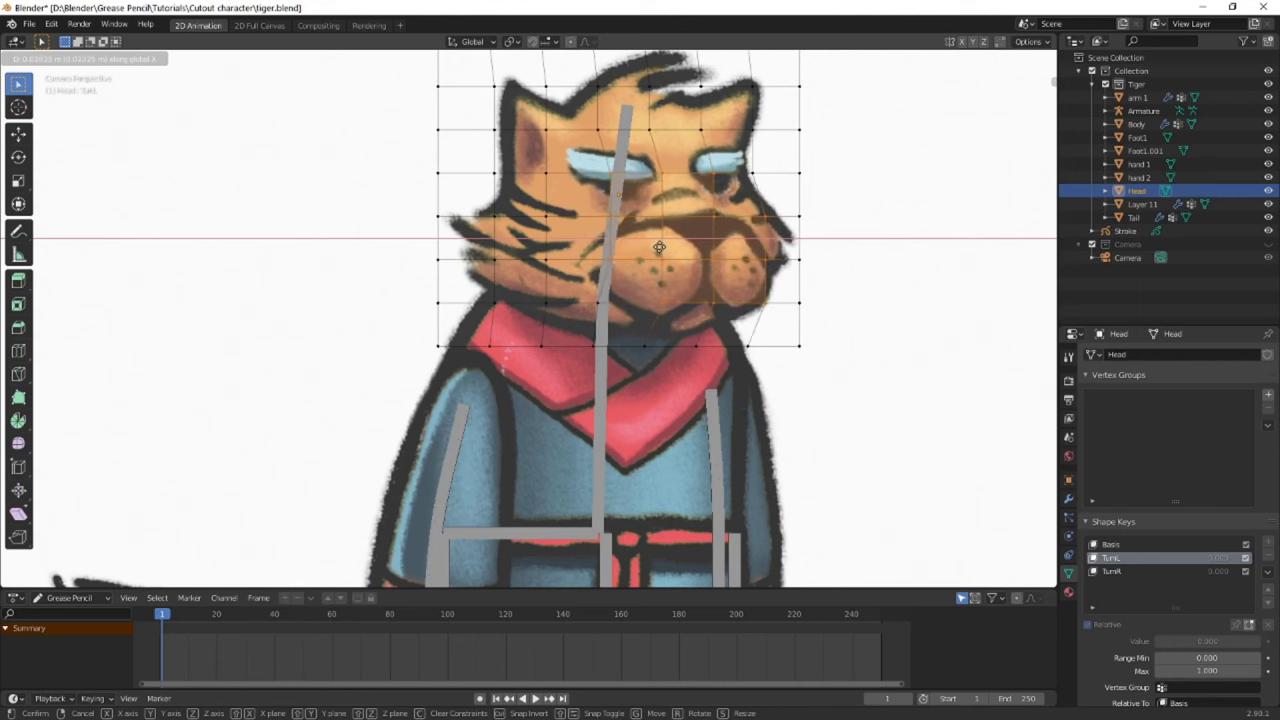
right_click(659, 247)
Try moving a single lower face lattice point along X, then cancel
left_click(603, 303)
key("g")
key("x")
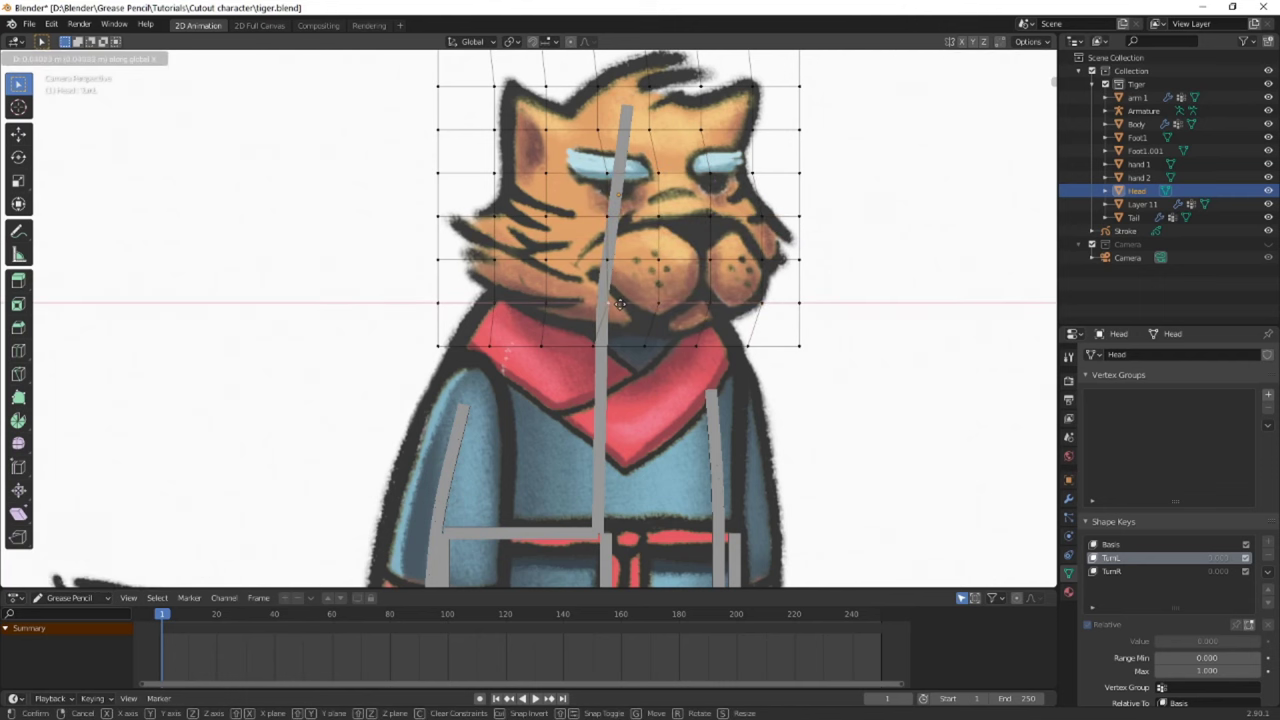
right_click(618, 303)
scroll(618, 303, "down", 3)
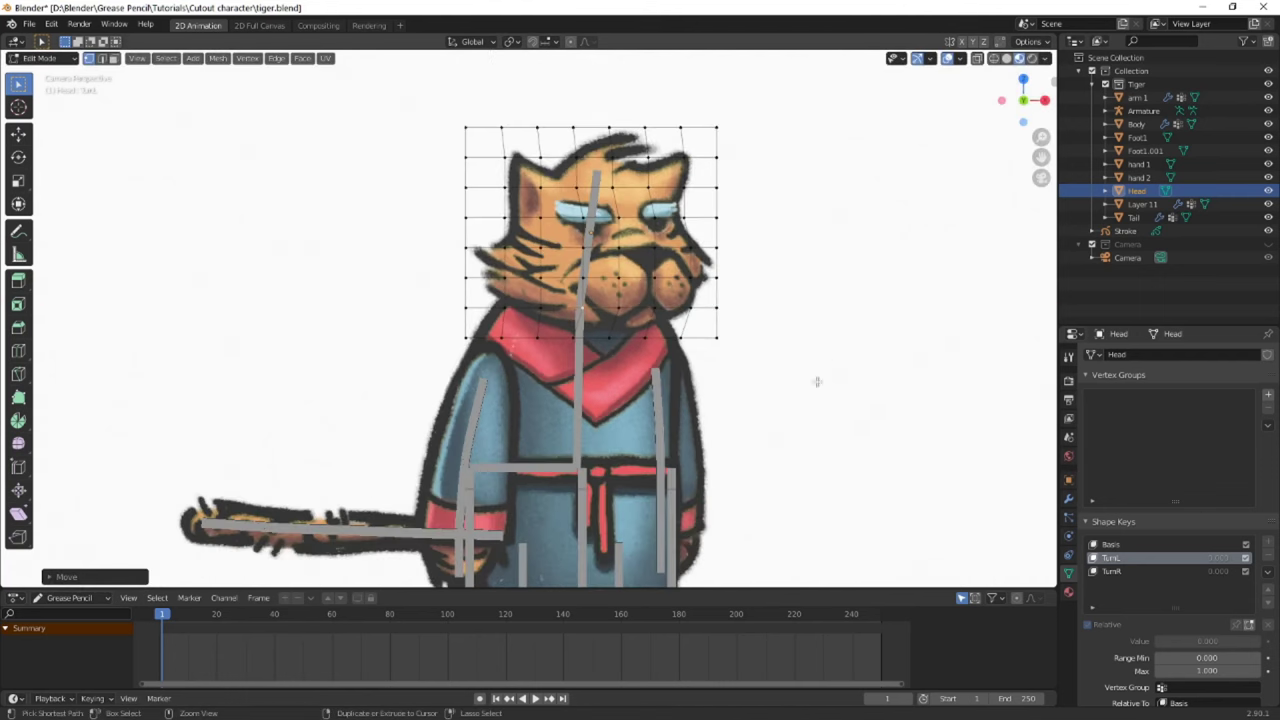
Back in Object Mode, set TurnL to full strength with a Max of 1.0
key("Tab")
mouse_move(1180, 641)
left_mouse_down()
mouse_move(1262, 641)
mouse_move(1156, 641)
left_mouse_up()
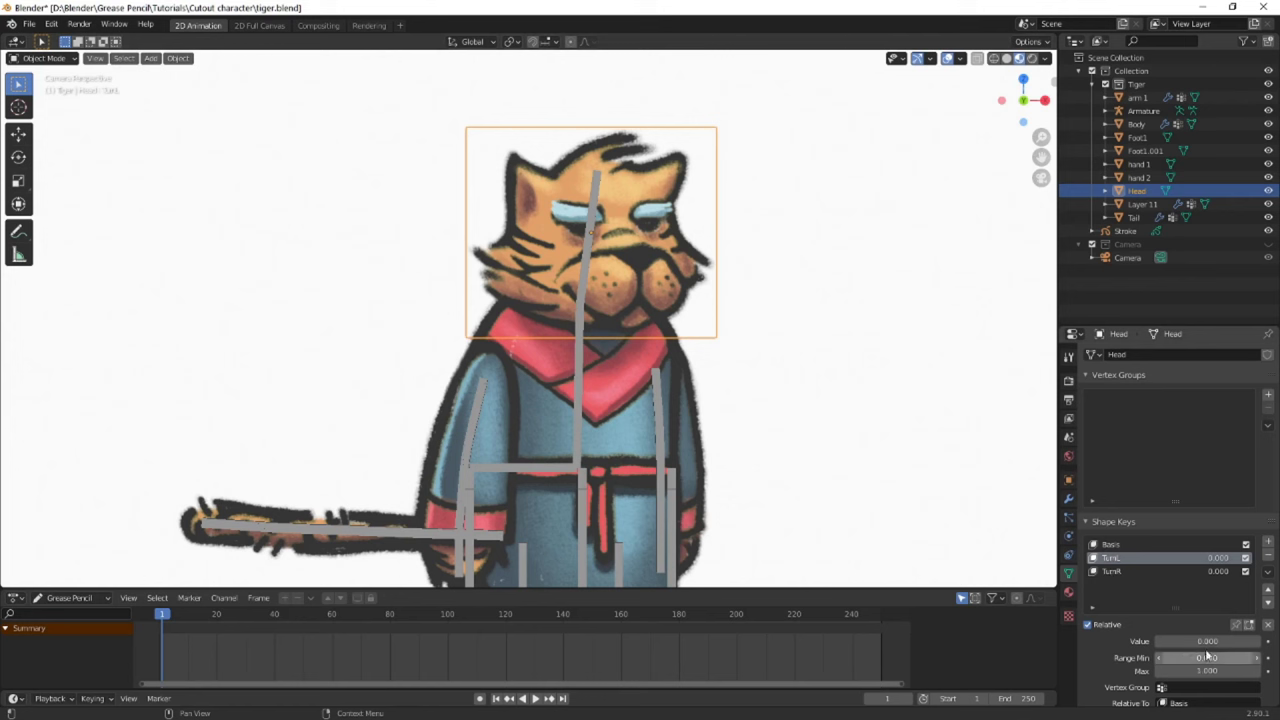
left_click(1210, 671)
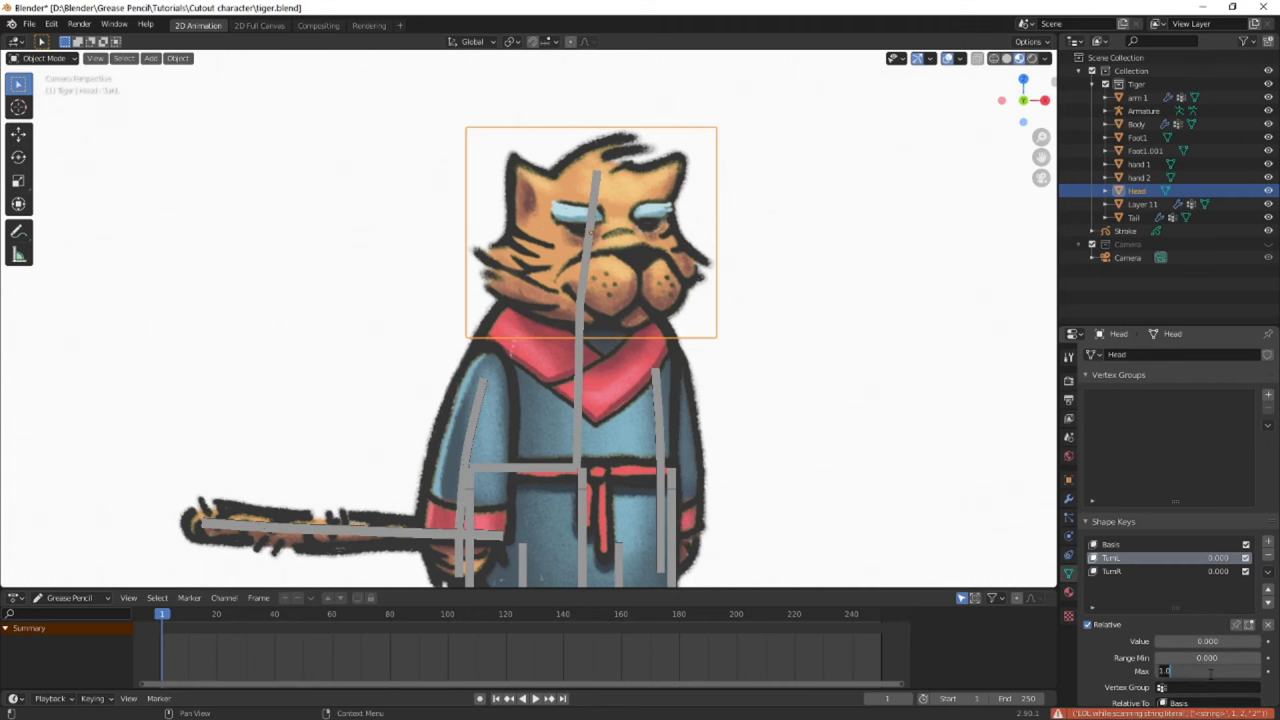
key("Return")
Toggle the head lattice in and out of Edit Mode, ending in Edit Mode for TurnR
key("Tab")
scroll(722, 268, "up", 1)
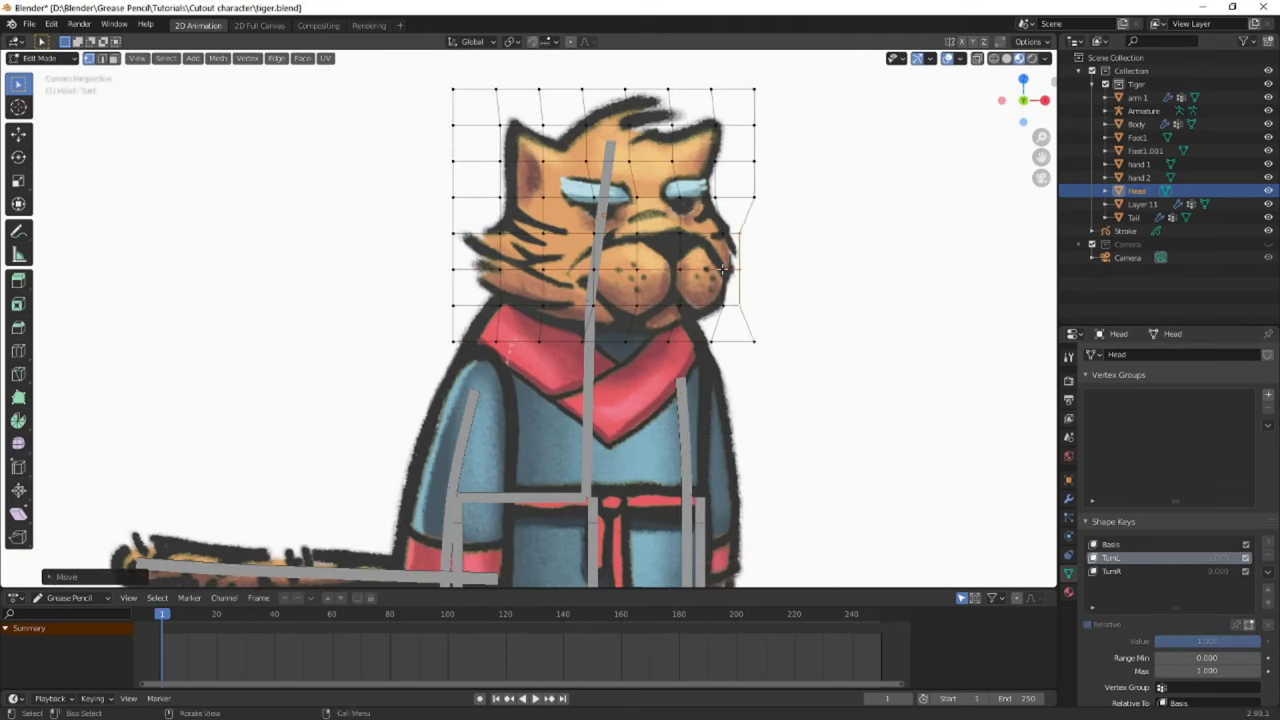
scroll(722, 268, "up", 2)
key("Tab")
scroll(722, 268, "down", 2)
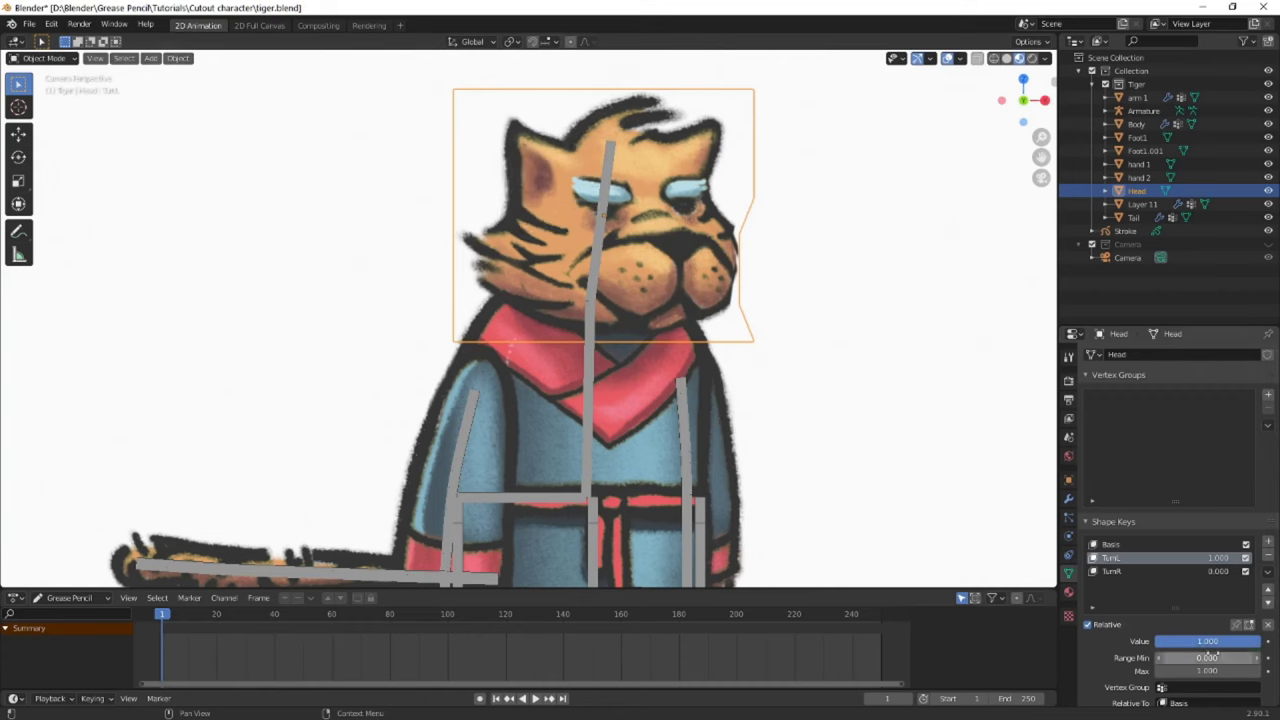
key("Tab")
key("Tab")
scroll(792, 410, "down", 3)
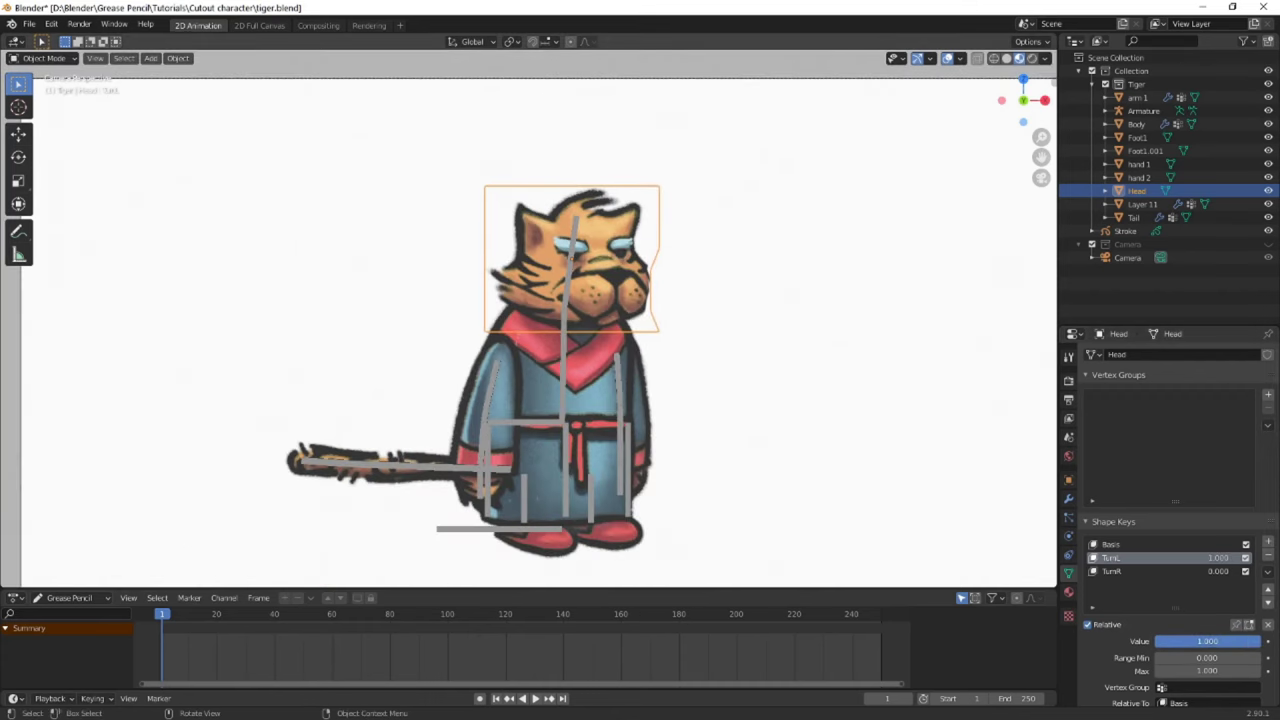
key("Tab")
scroll(646, 309, "up", 3)
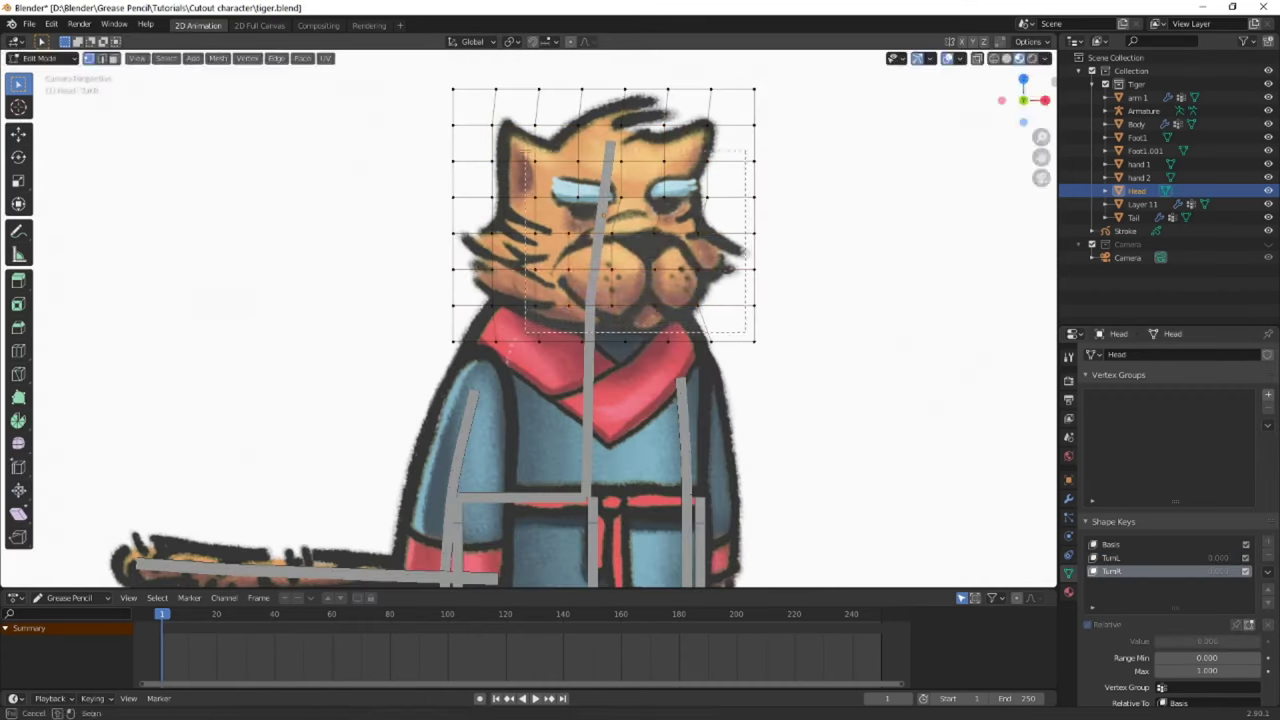
key("Tab")
scroll(600, 310, "down", 3)
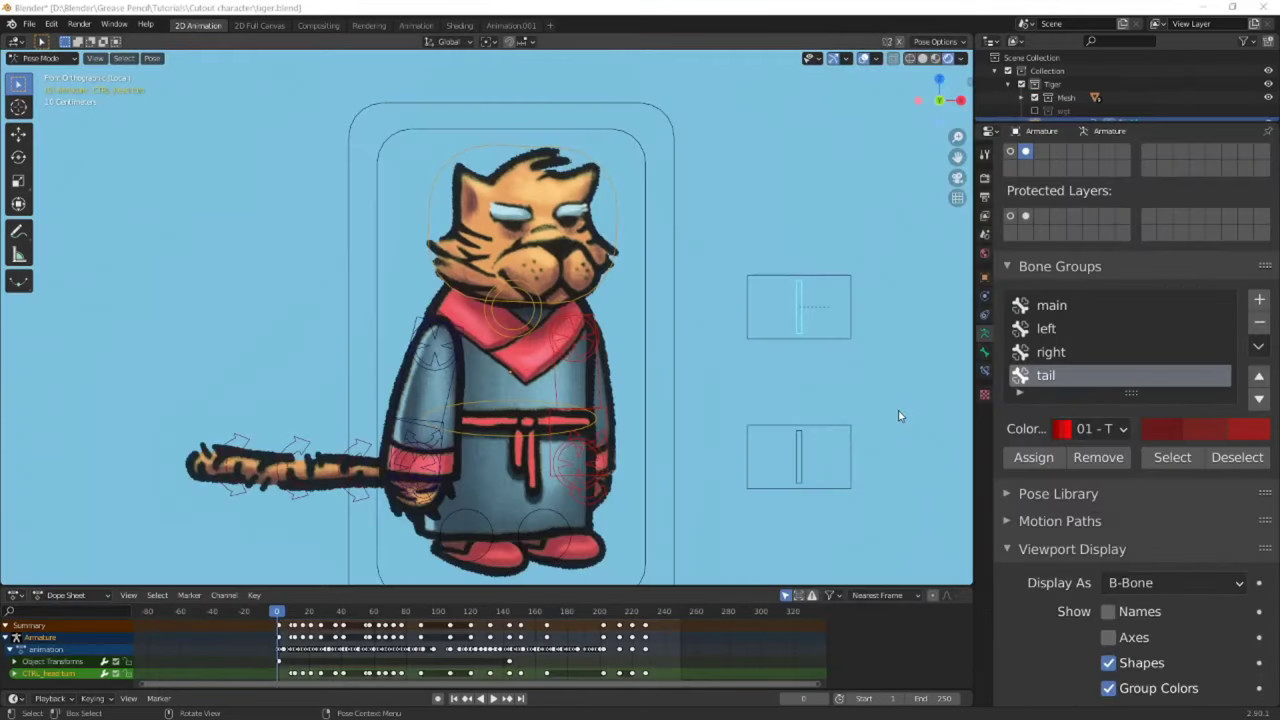
Place the head-turn control bone at the box centre and nudge the top box control
key("g")
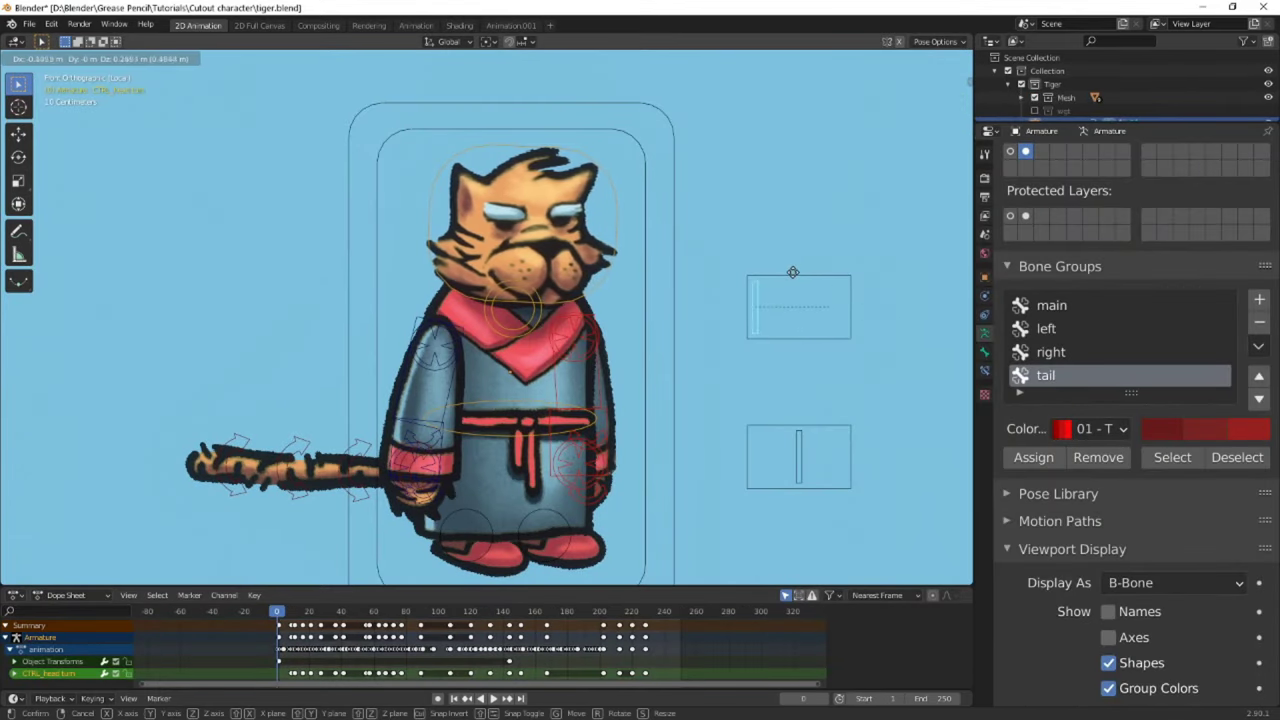
left_click(835, 279)
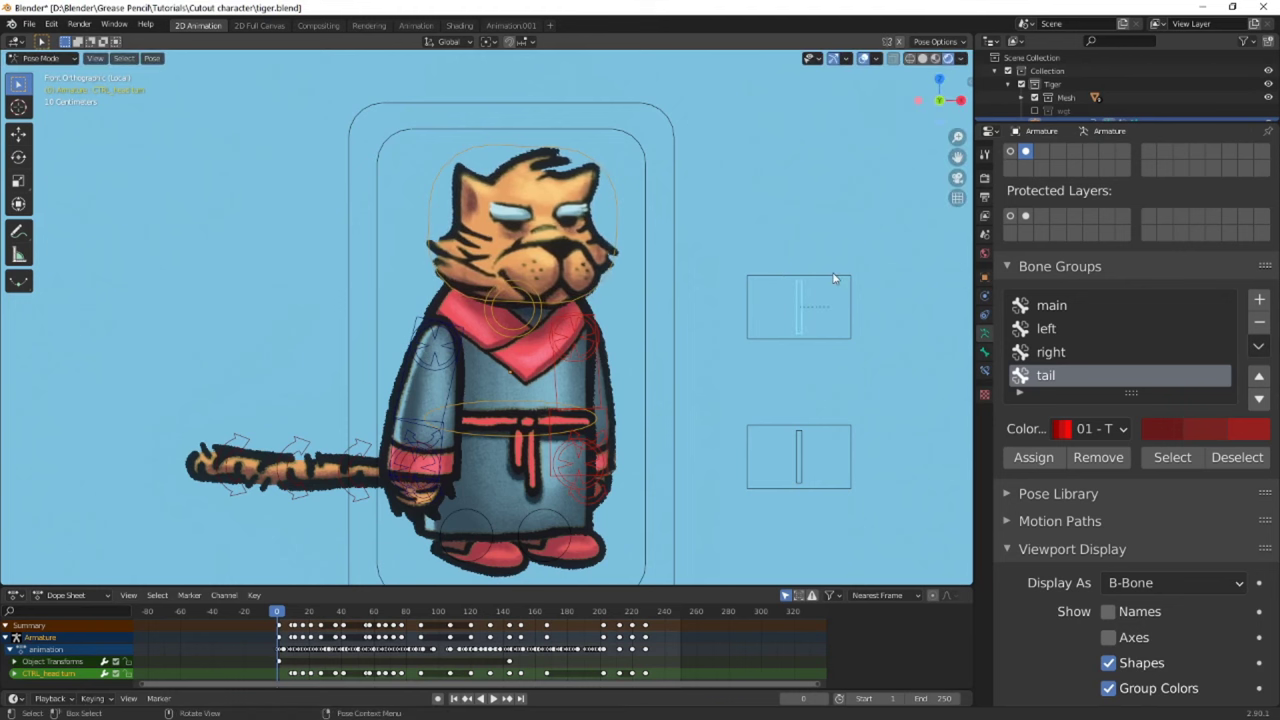
left_click(851, 309)
key("g")
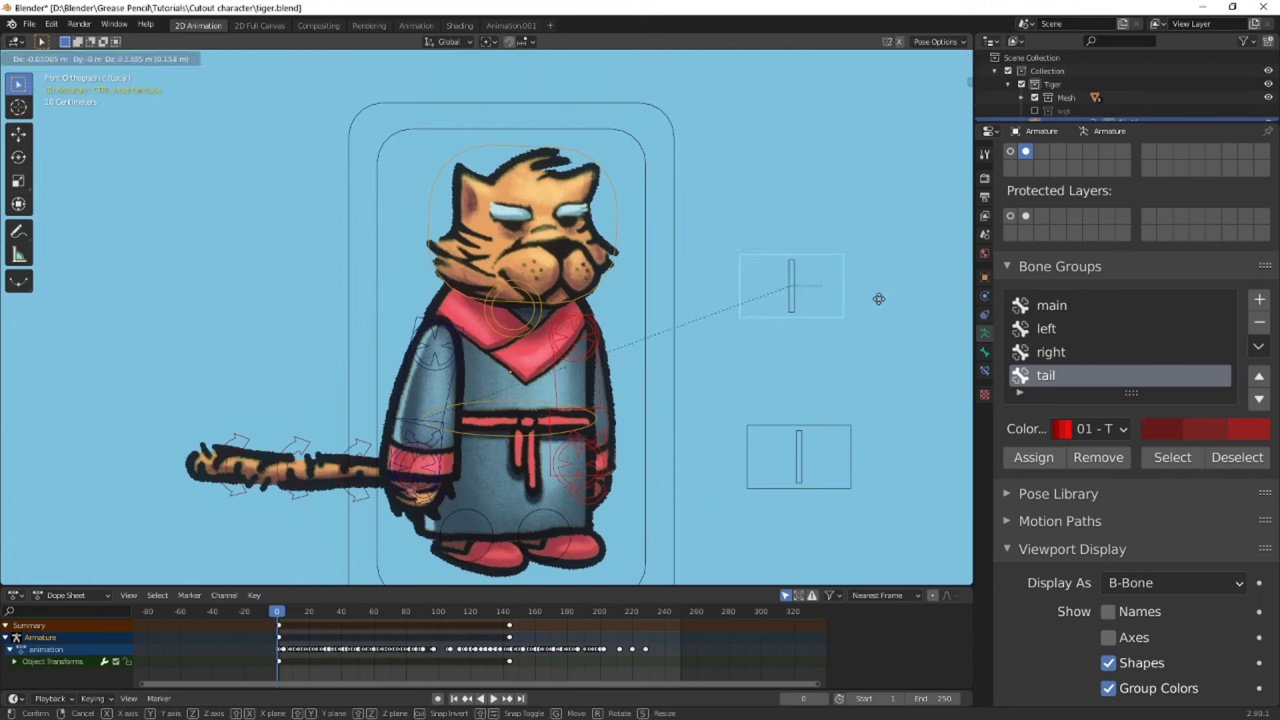
left_click(843, 287)
Try rescaling and moving the box control, cancelling both so it stays put
key("s")
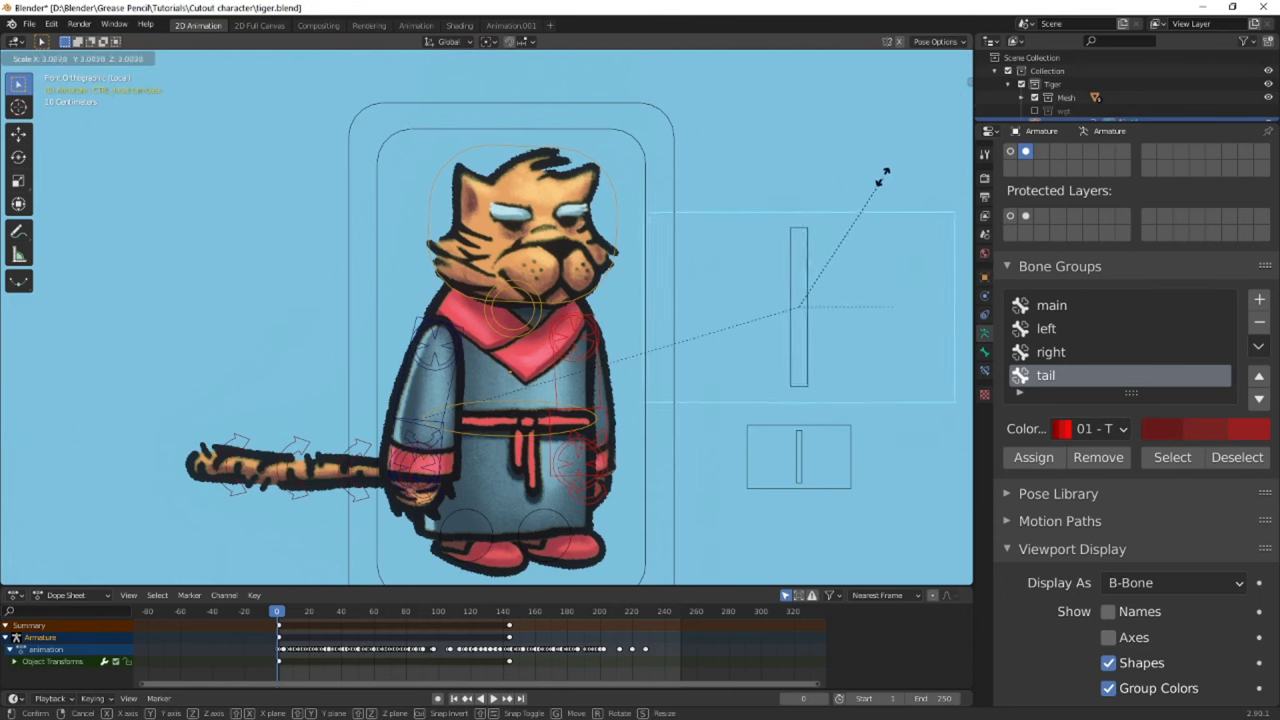
right_click(867, 228)
scroll(800, 300, "down", 3)
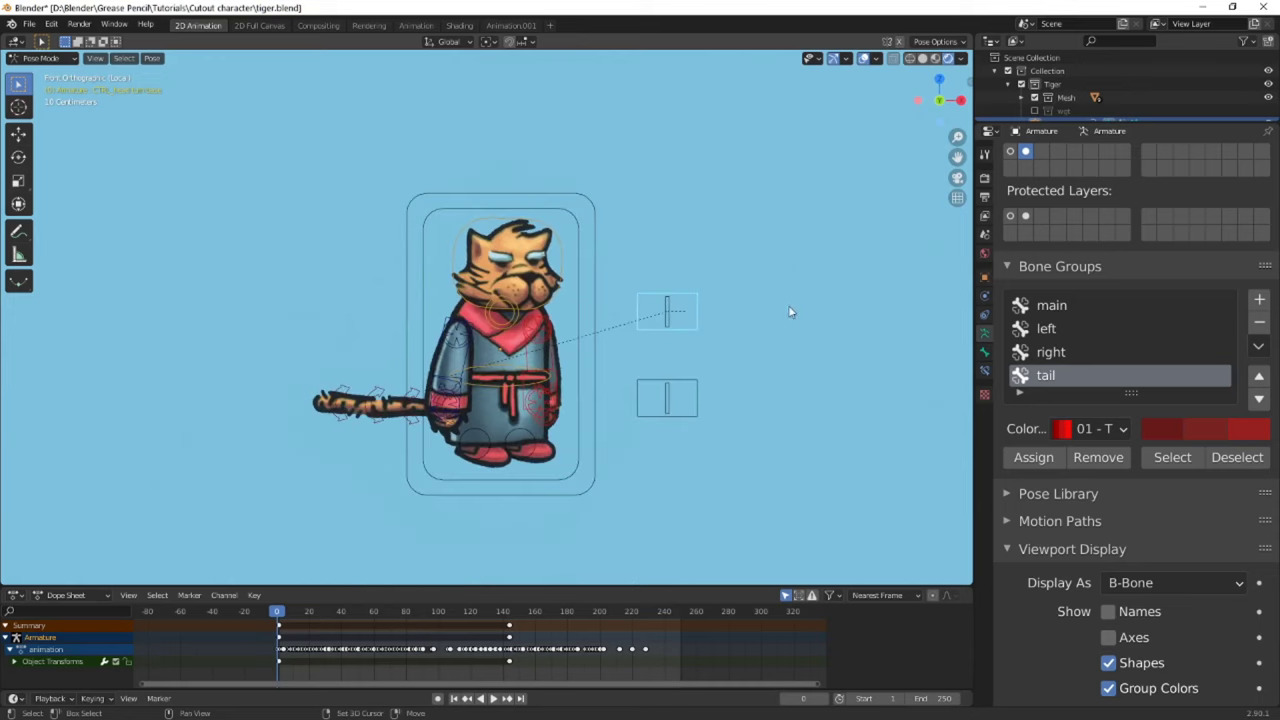
scroll(714, 303, "up", 1)
key("g")
right_click(706, 306)
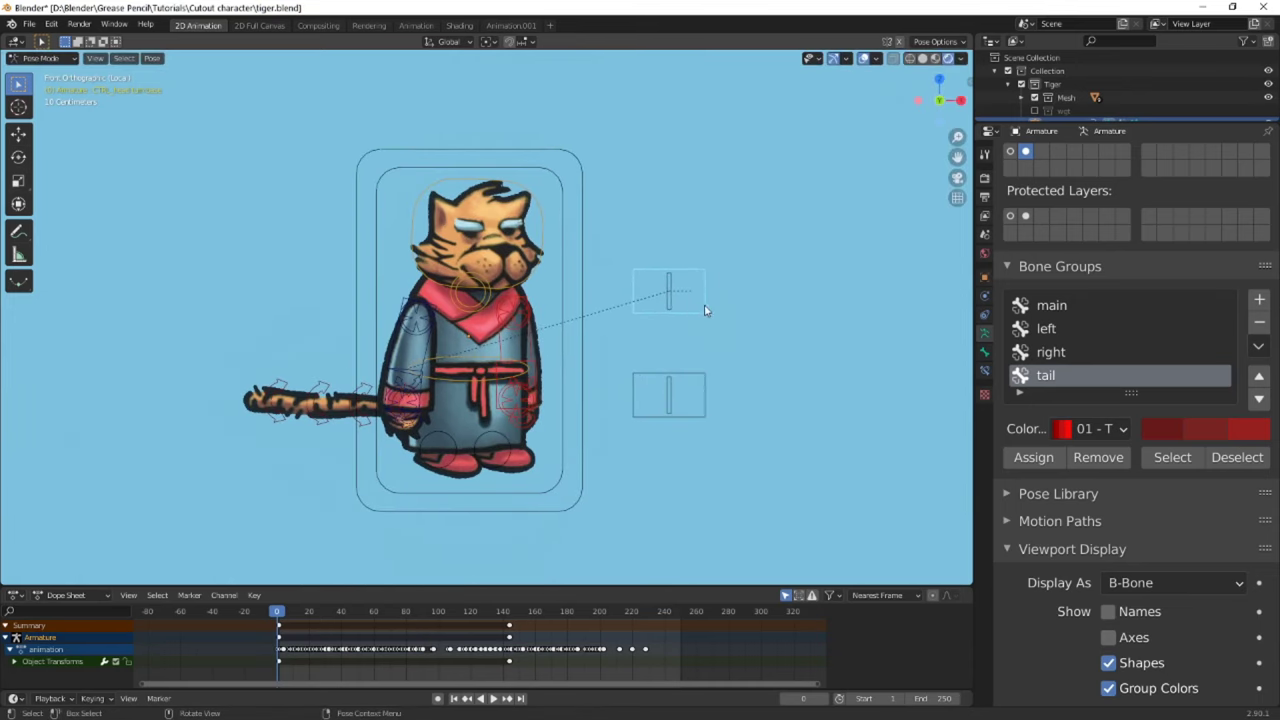
Target the Limit Distance constraint at the Armature's CTRL_headturn base bone with distance 0.3 m
left_click(1068, 400)
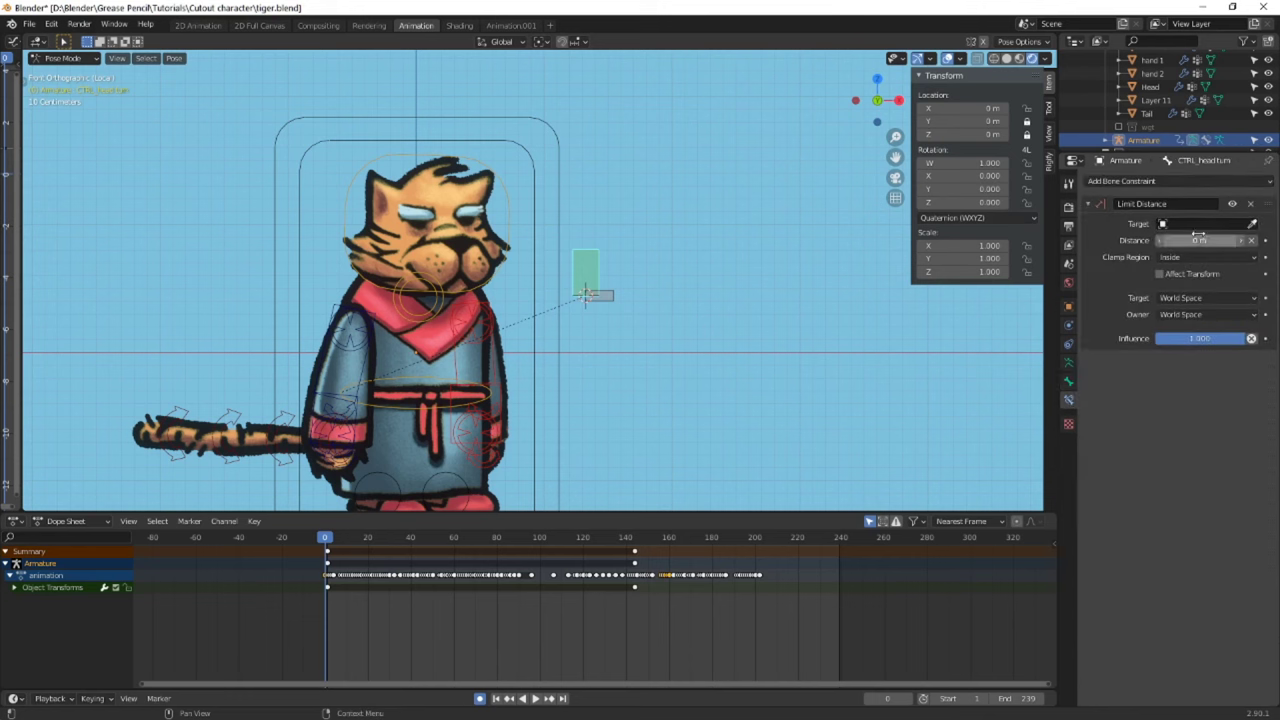
left_click(1192, 225)
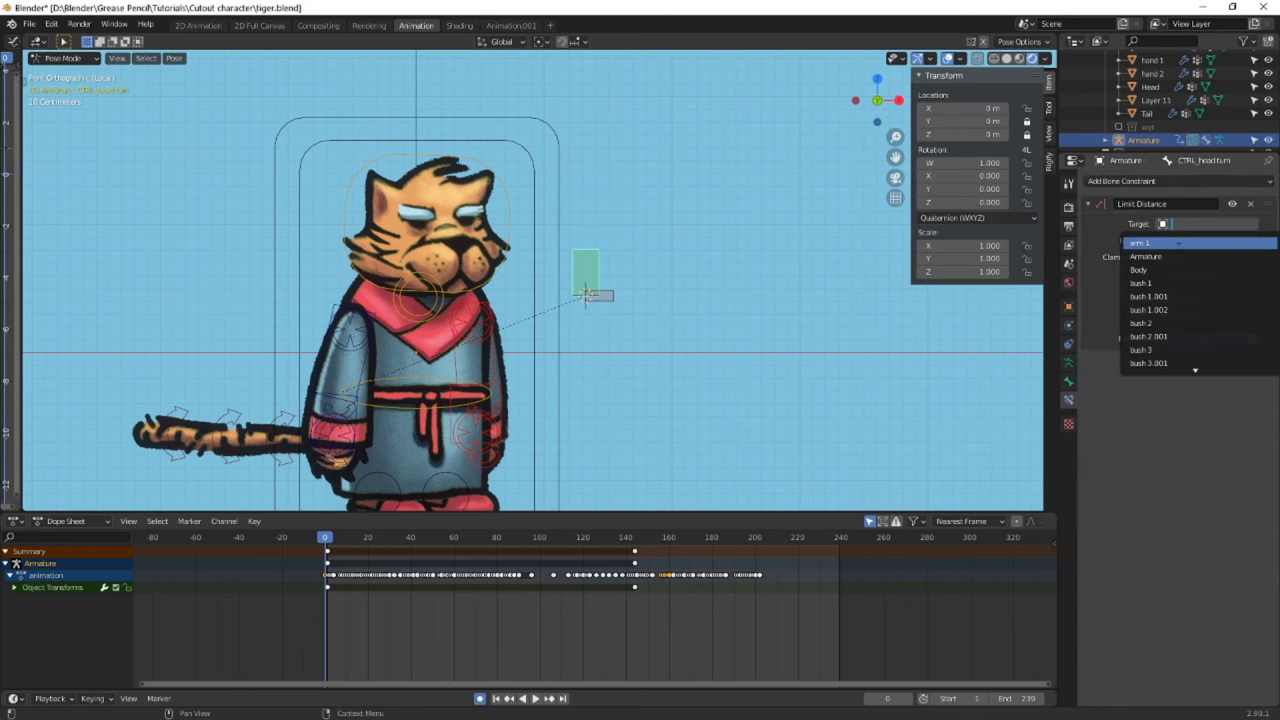
left_click(1146, 256)
scroll(539, 292, "up", 5)
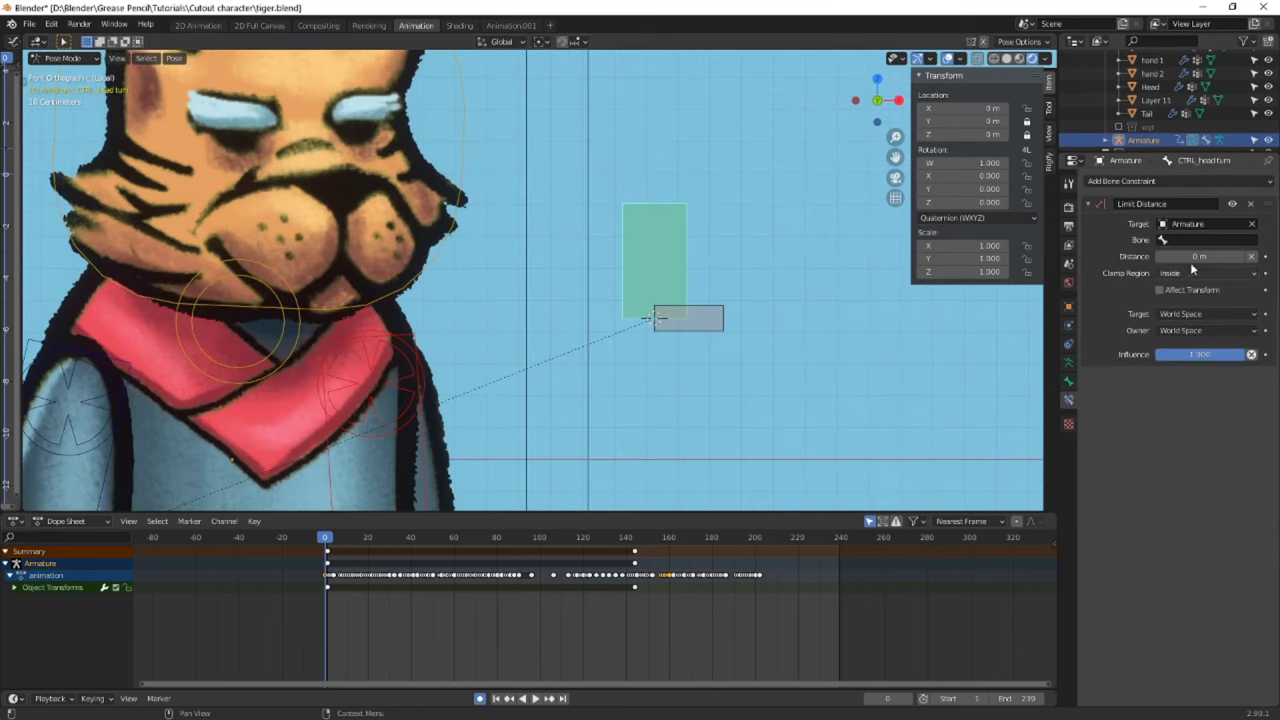
left_click(1207, 240)
type("base")
key("Return")
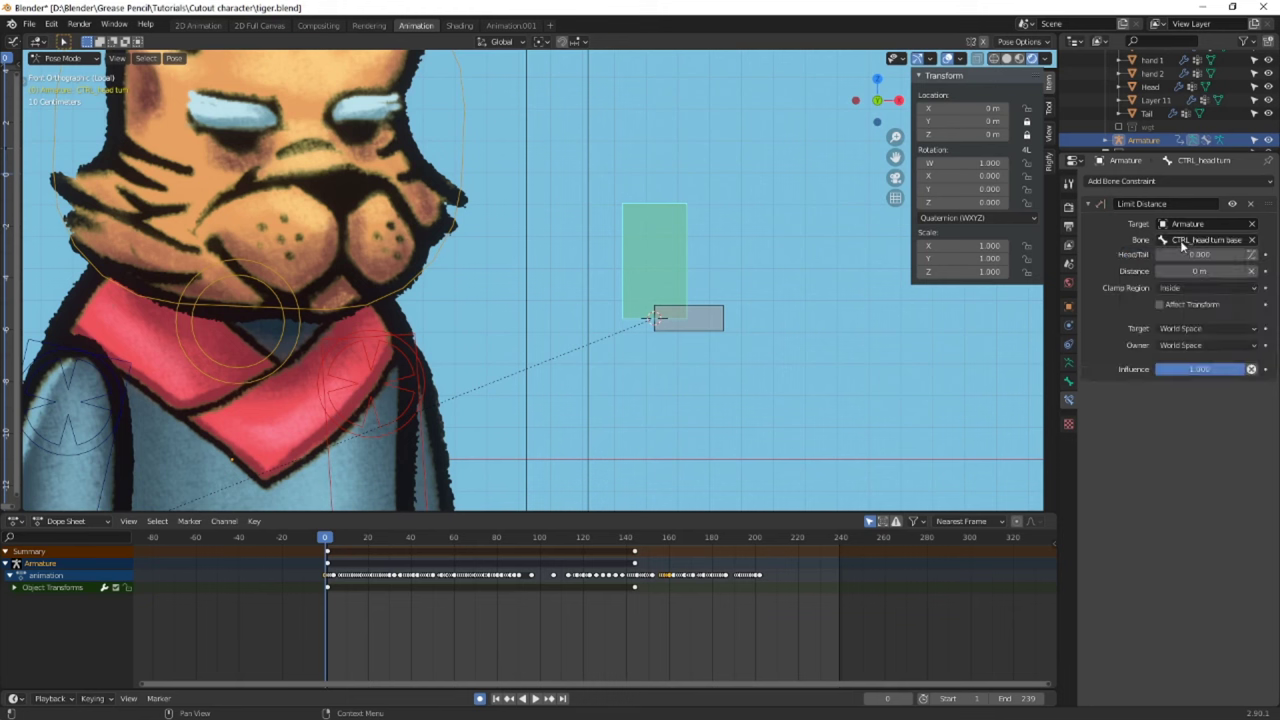
left_click(1166, 270)
type("0.3")
key("Return")
Test-move the green control bone within its limit, cancel, and save the tiger file
key("g")
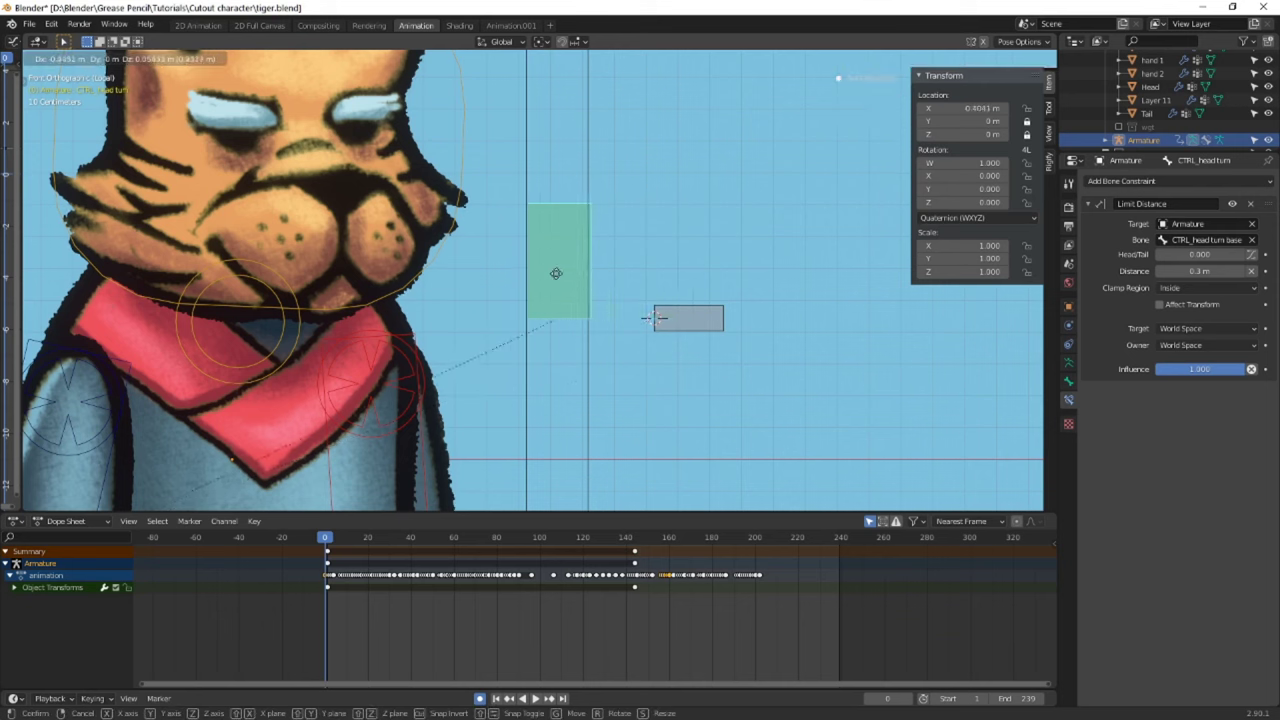
right_click(825, 282)
scroll(657, 291, "down", 4)
scroll(657, 291, "up", 2)
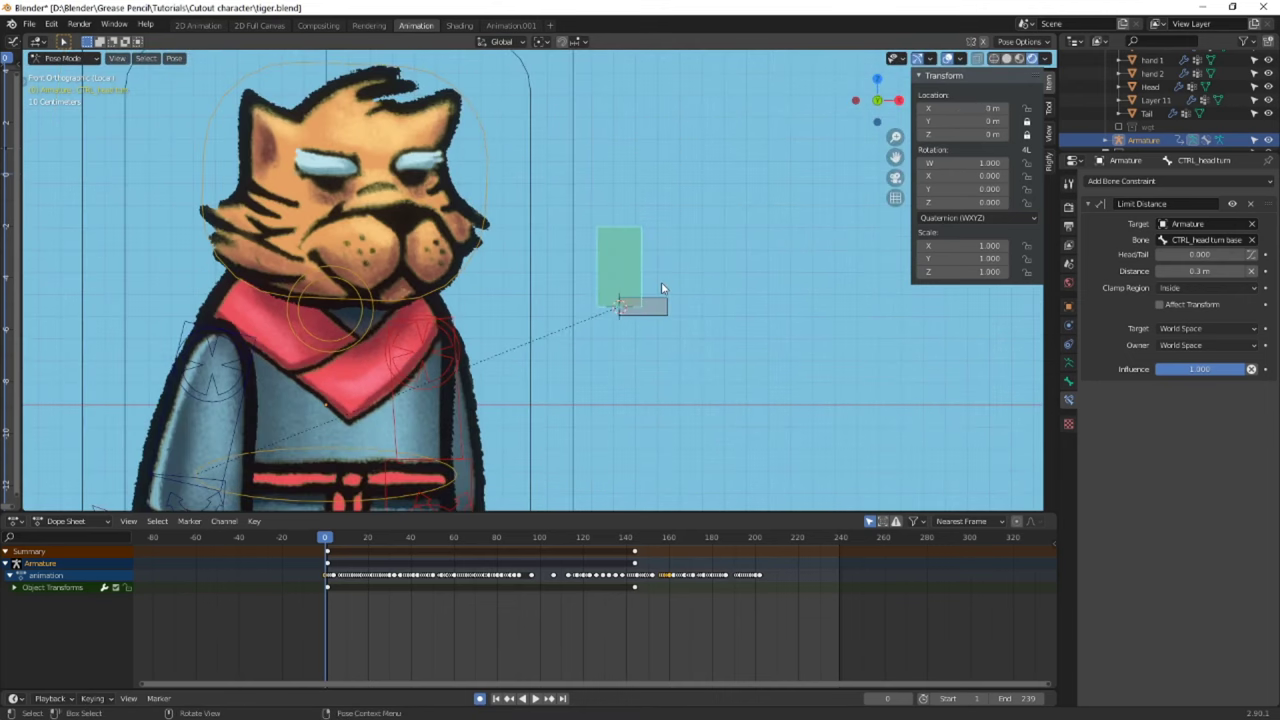
key("ctrl+s")
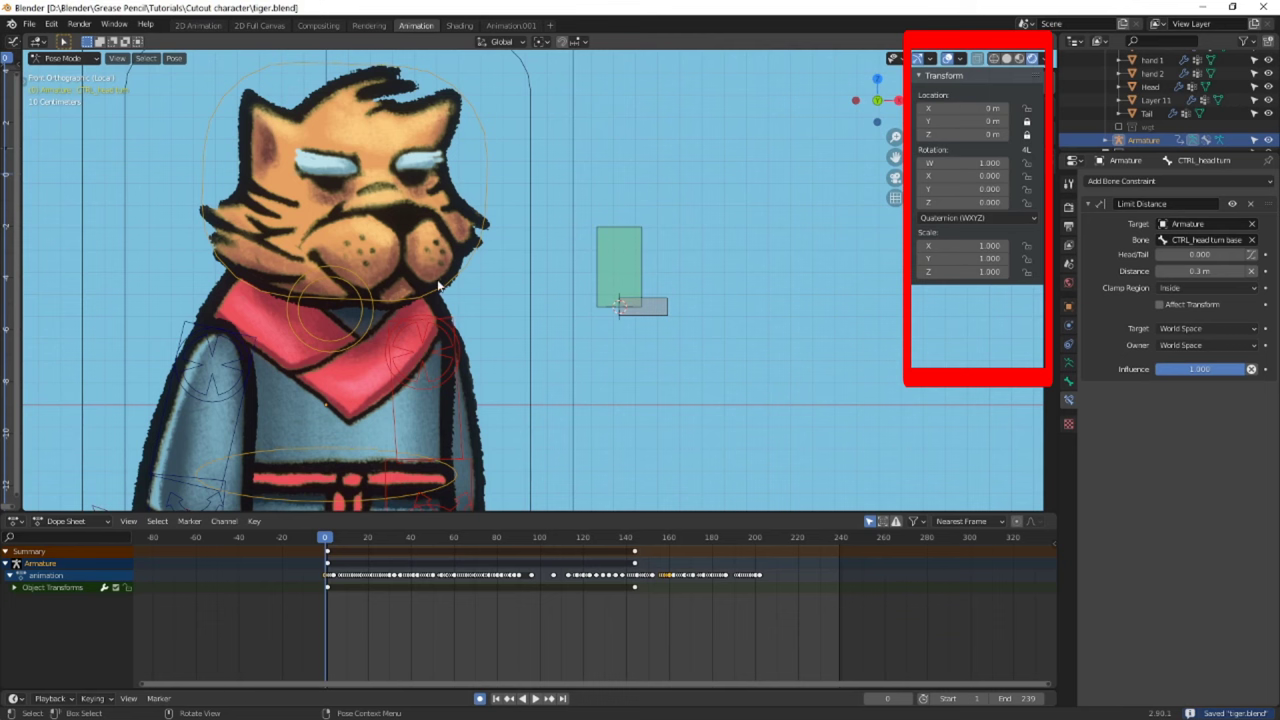
In Object Mode, select the Head and add a driver to the TurnR shape key value
key("ctrl+Tab")
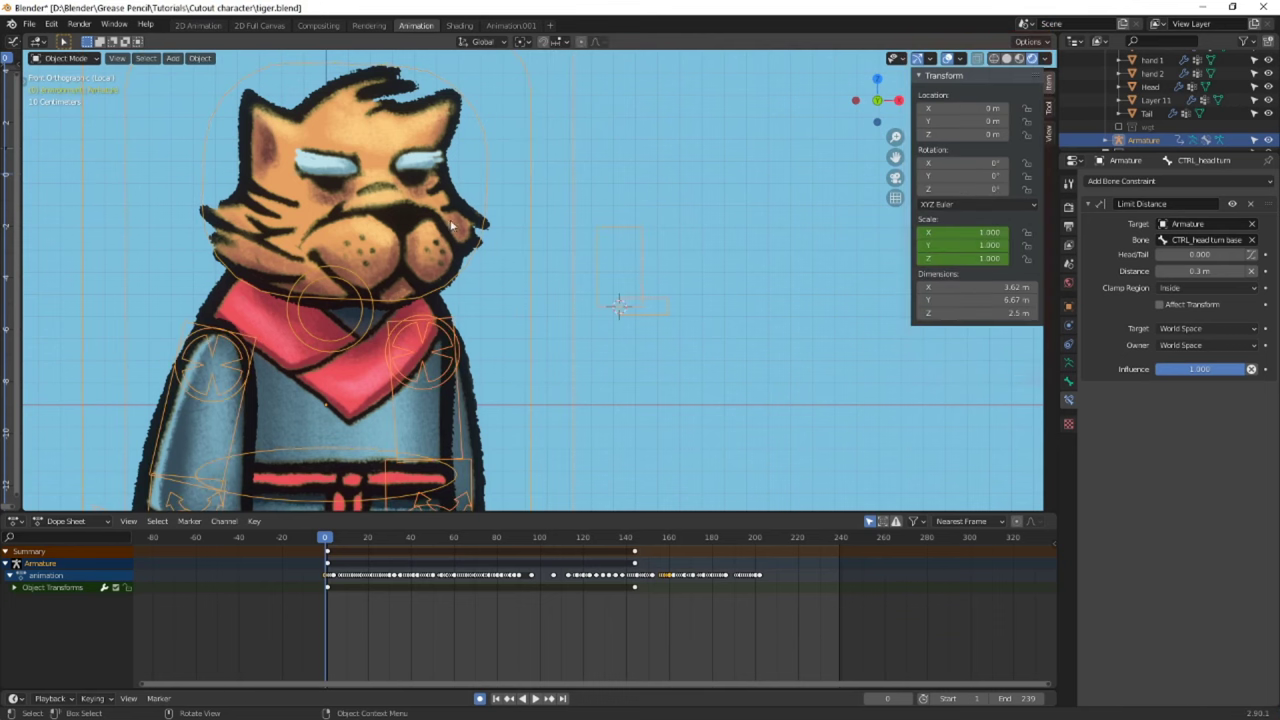
left_click(492, 271)
scroll(492, 271, "down", 3)
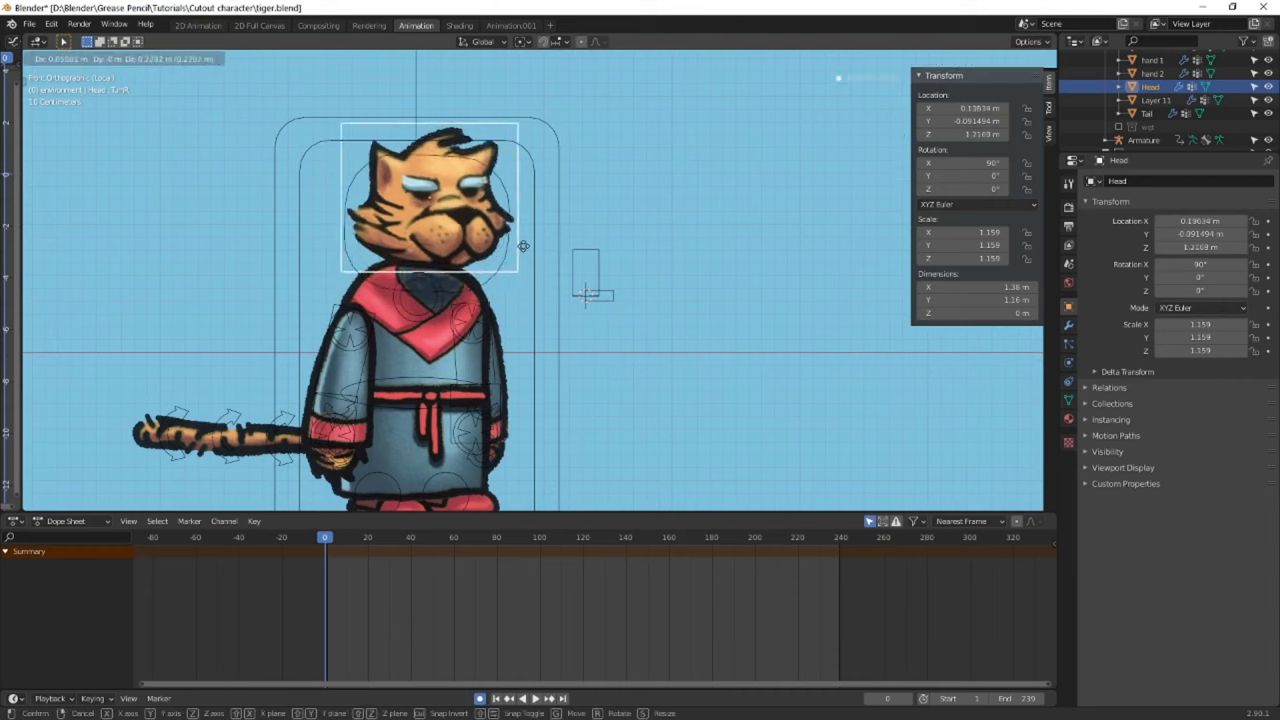
left_click(1068, 399)
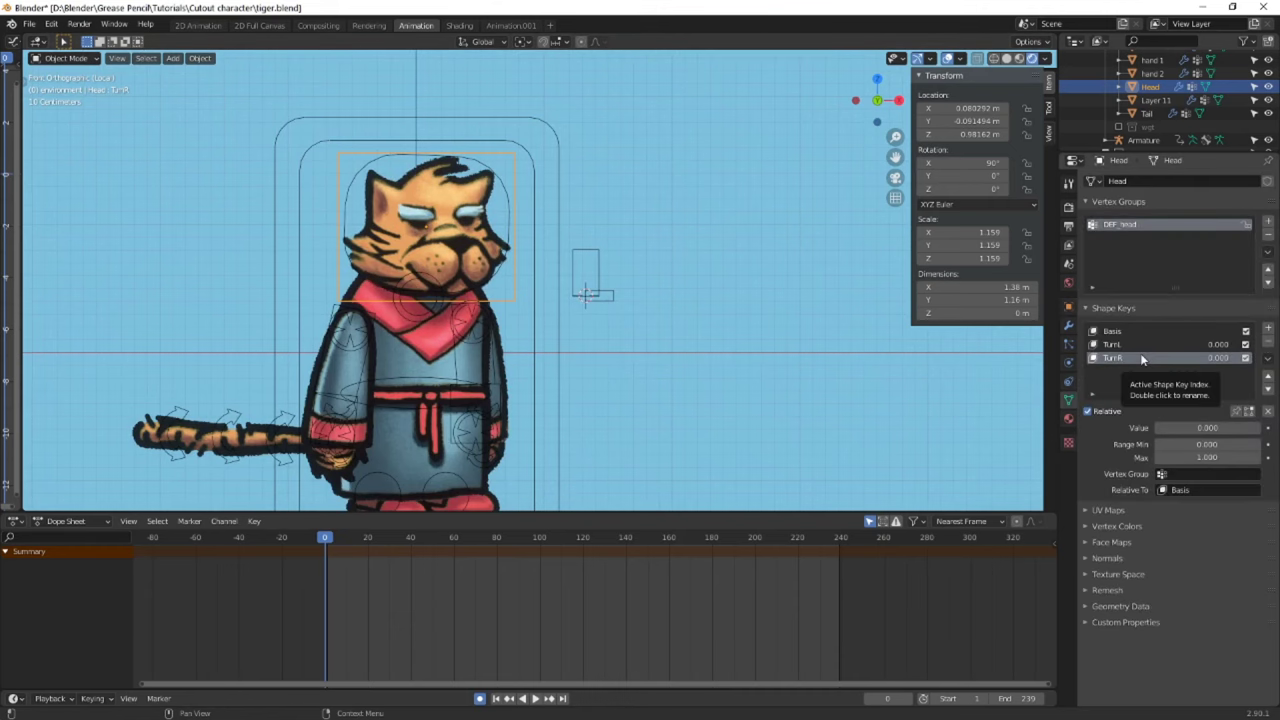
right_click(1220, 428)
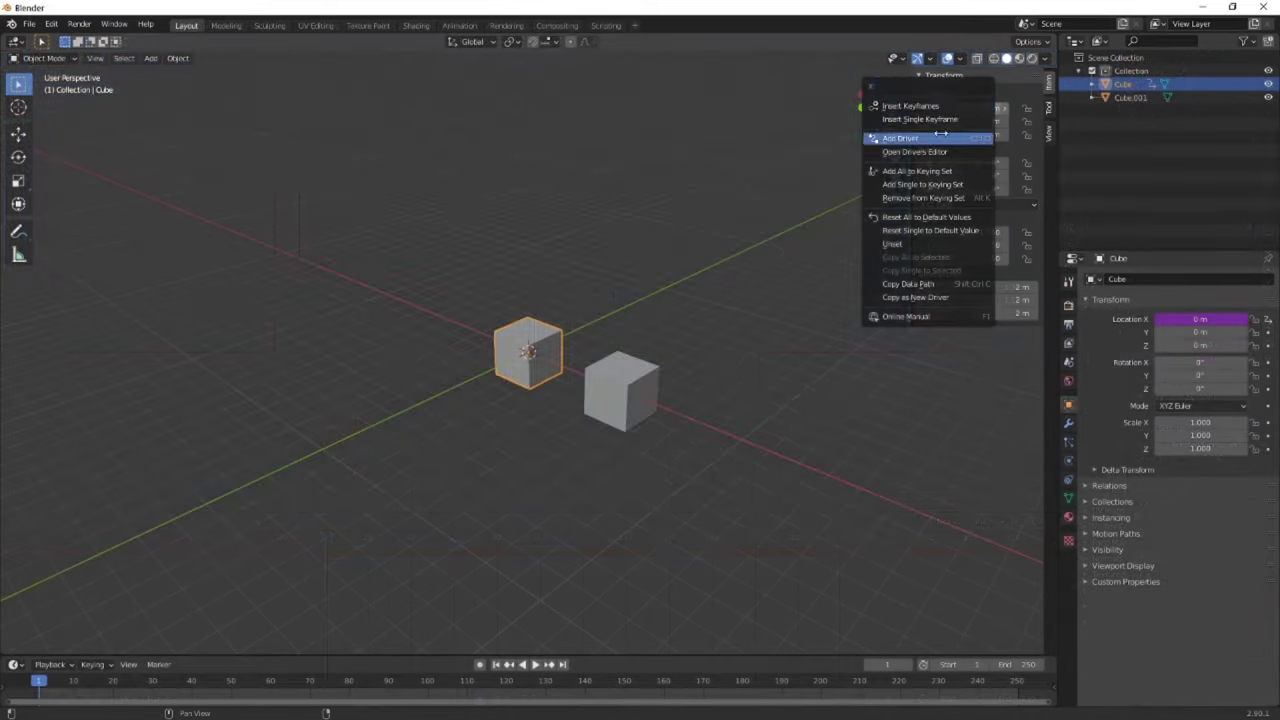
left_click(940, 138)
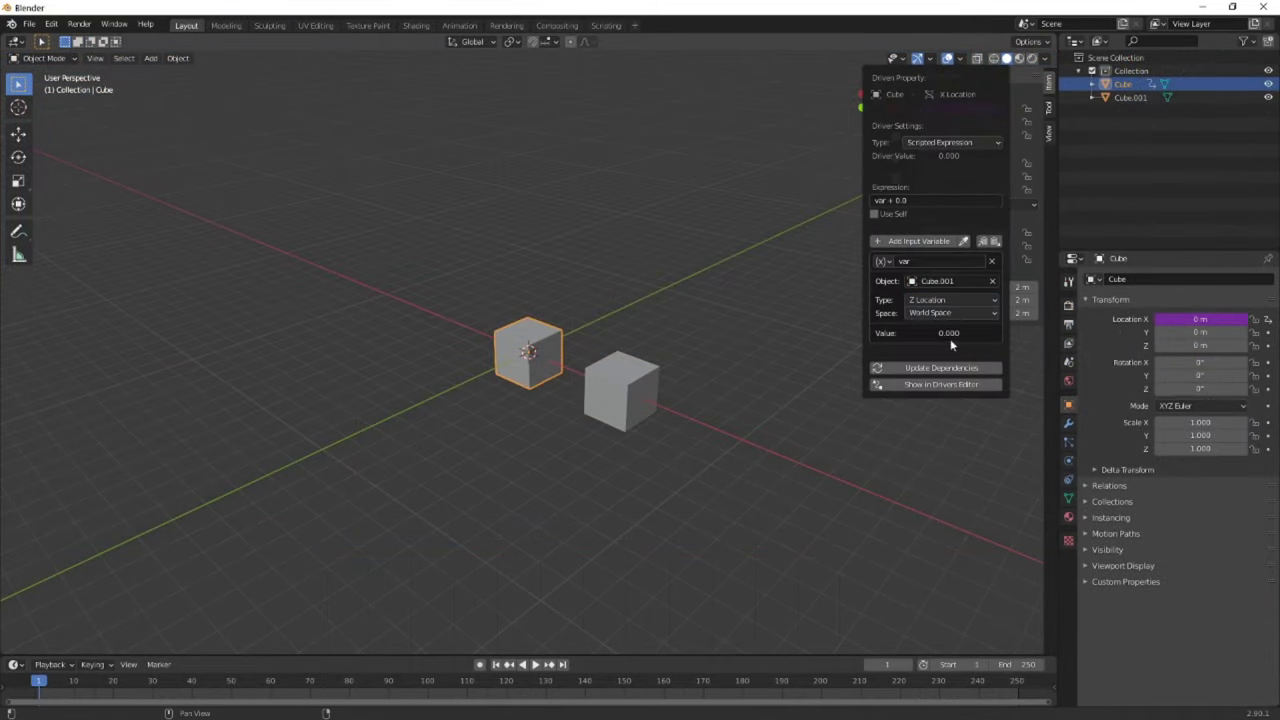
Add a driver to the second demo cube's location after a cancelled vertical move
left_click(622, 392)
key("g")
key("z")
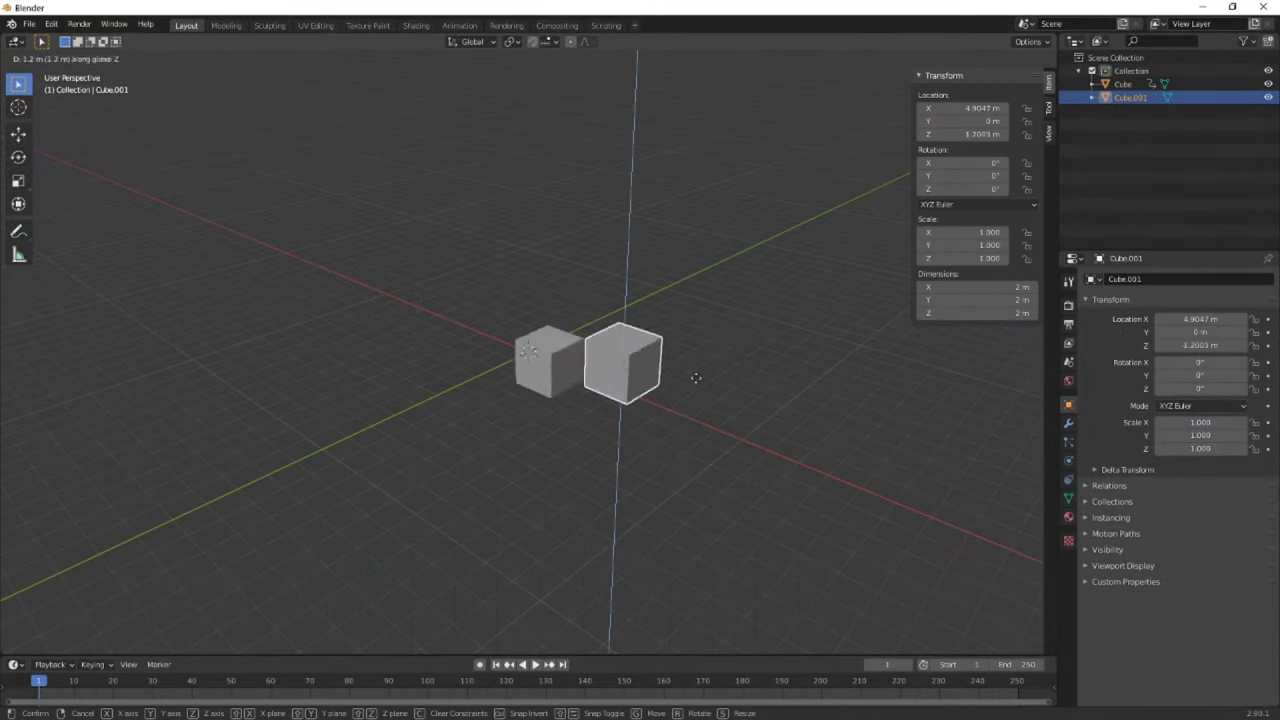
key("Escape")
middle_click_drag(626, 223, 670, 230)
right_click(955, 121)
left_click(940, 128)
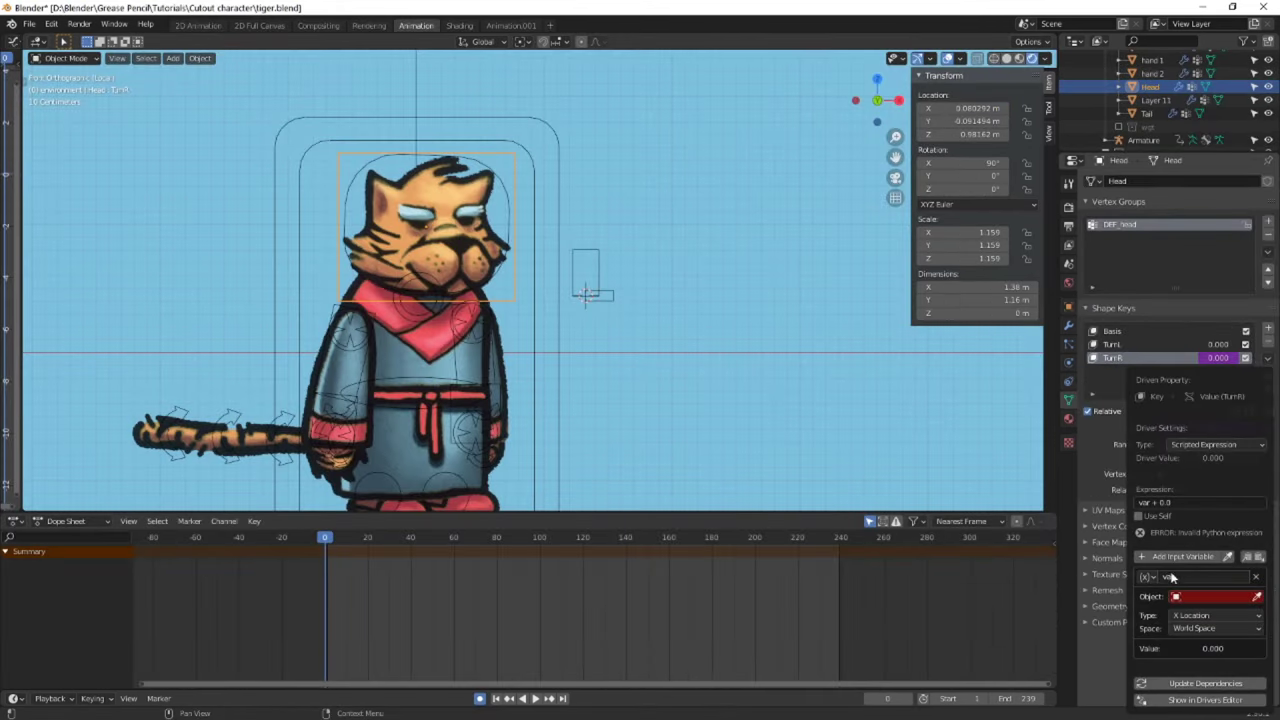
left_click(1182, 596)
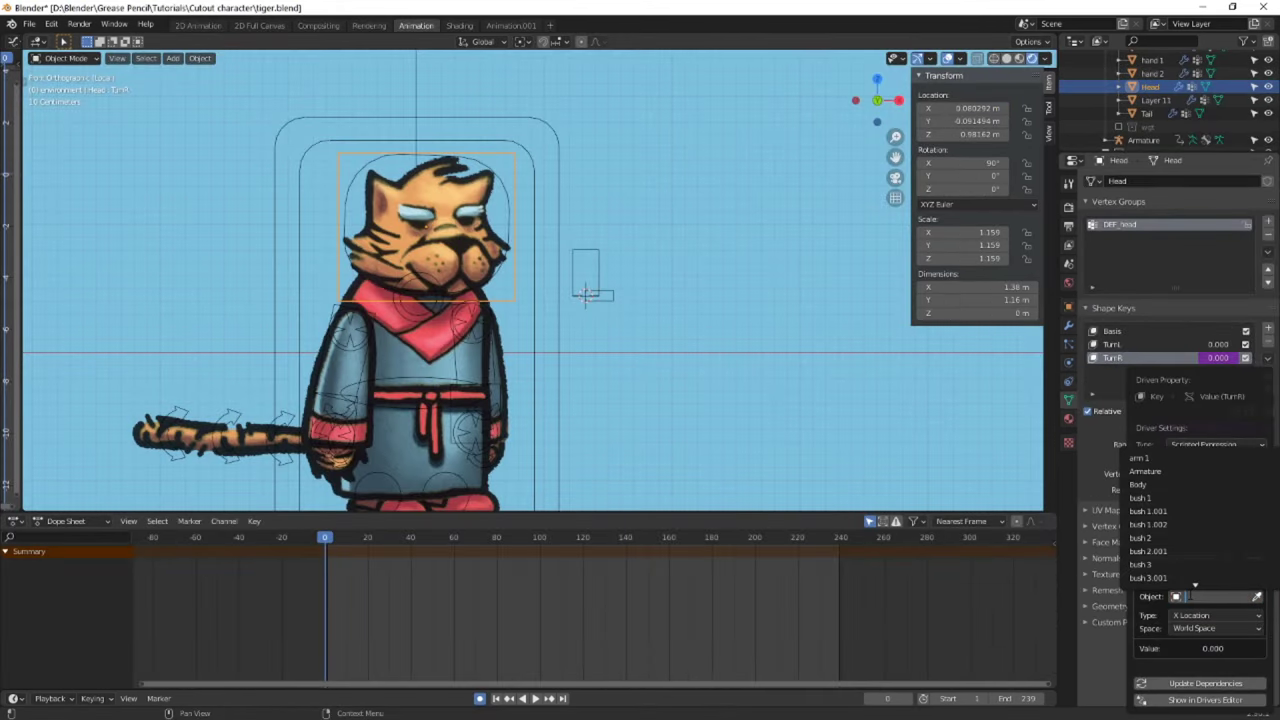
Set the driver variable to the Armature's CTRL_head turn bone in Local Space
left_click(1157, 491)
left_click(1182, 596)
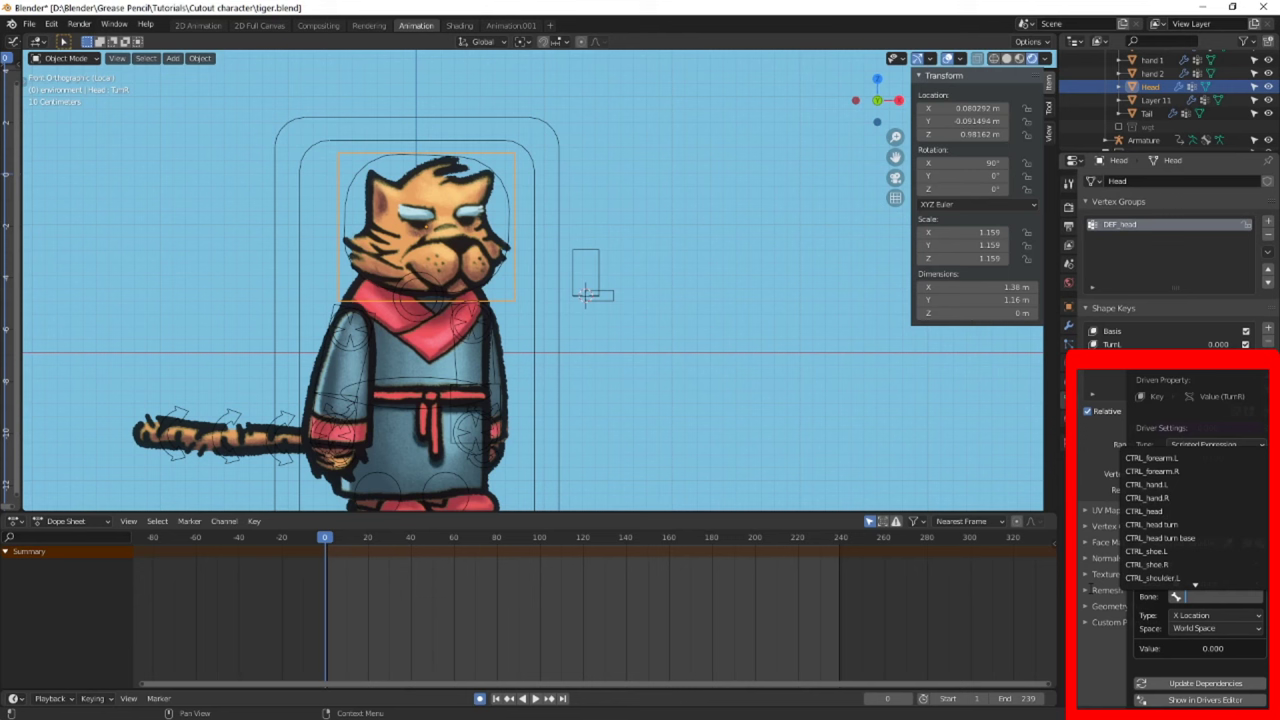
type("head")
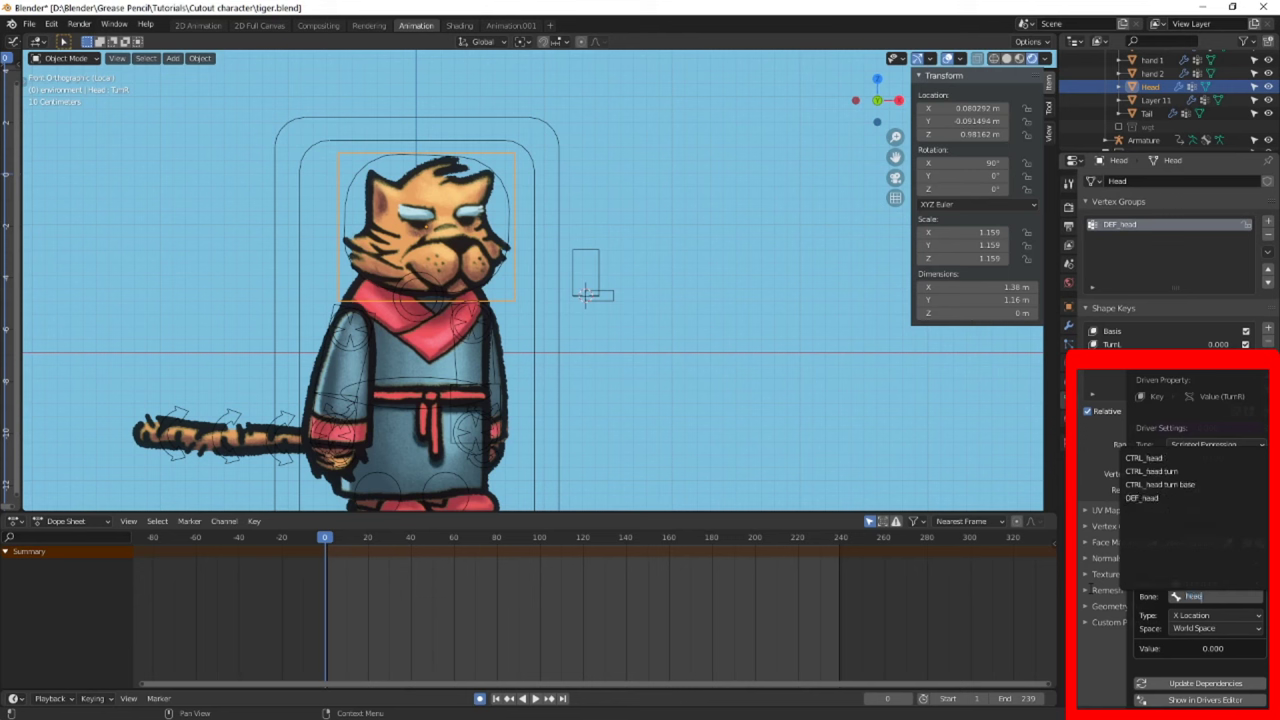
key("Down")
key("Return")
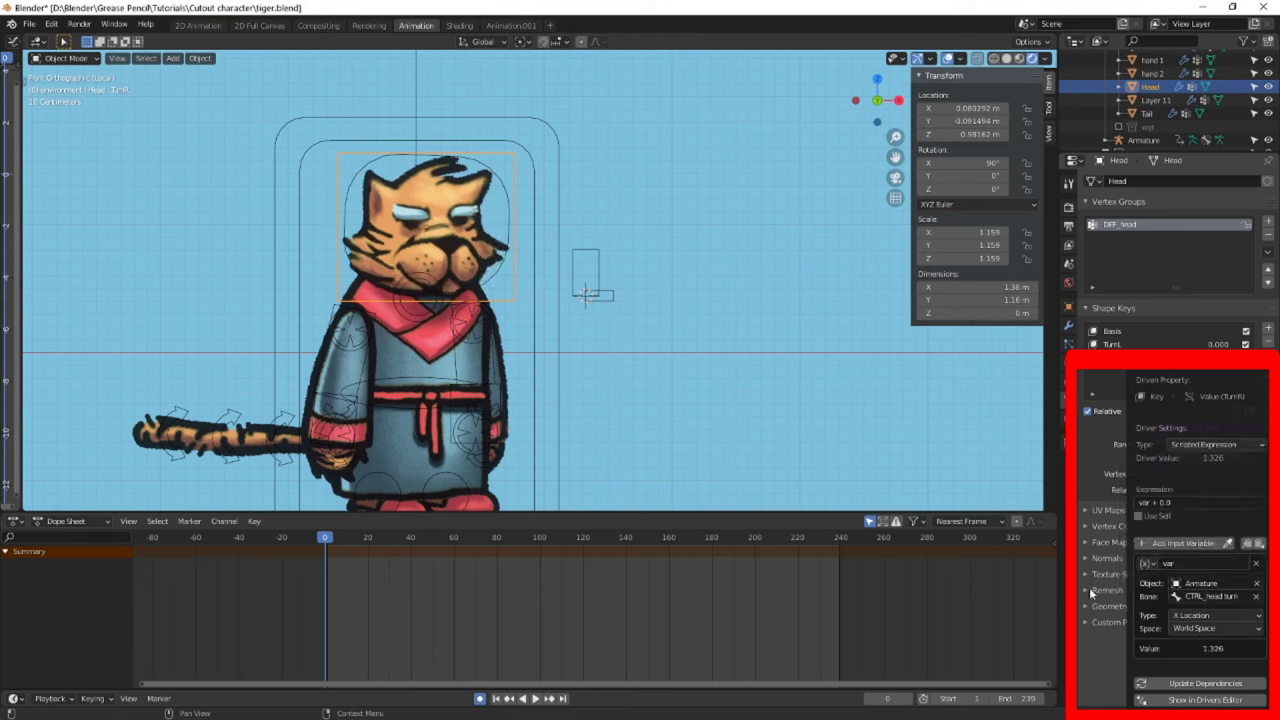
left_click(1200, 628)
left_click(1196, 672)
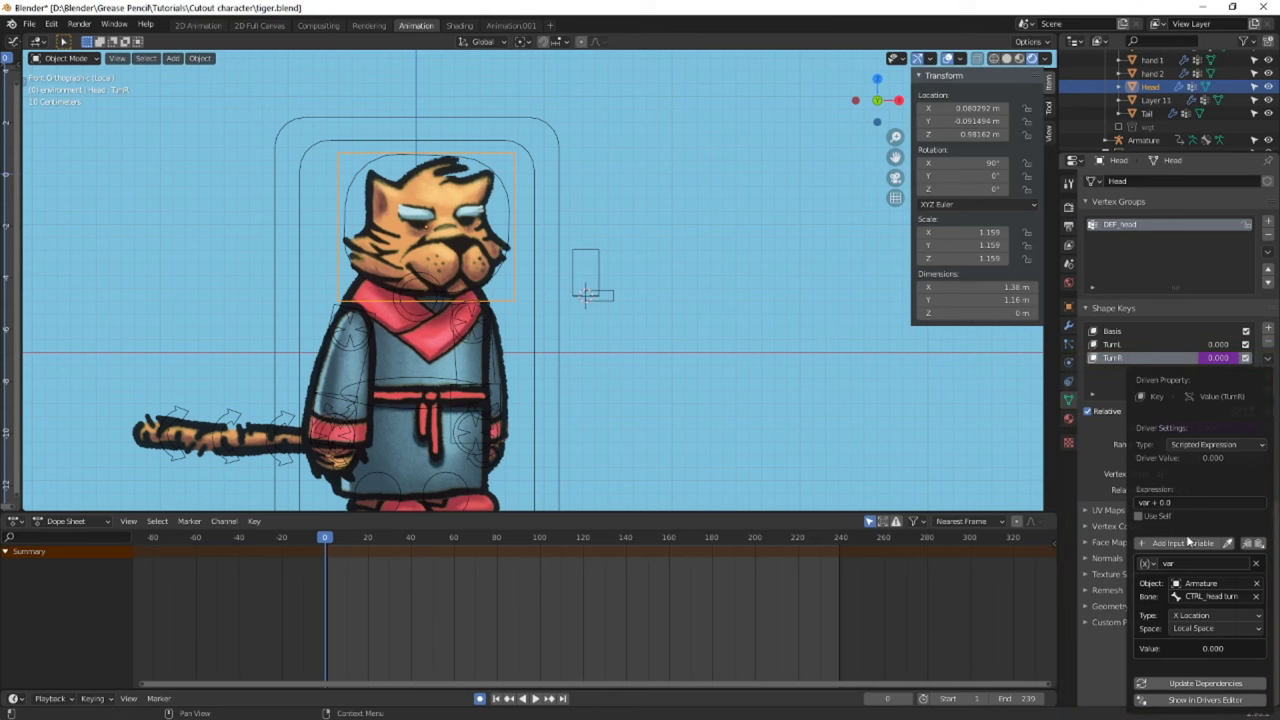
Set the driver expression to -var/0.3
left_click(1177, 502)
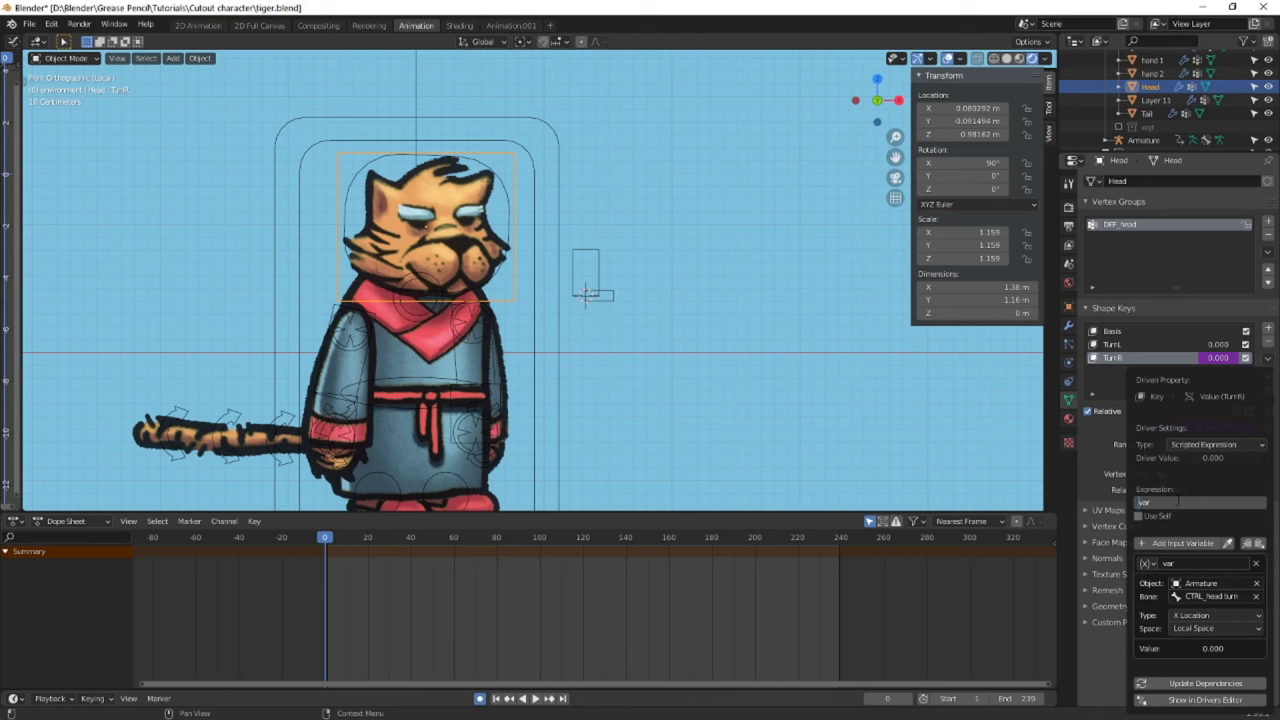
left_click(1178, 502)
key("Return")
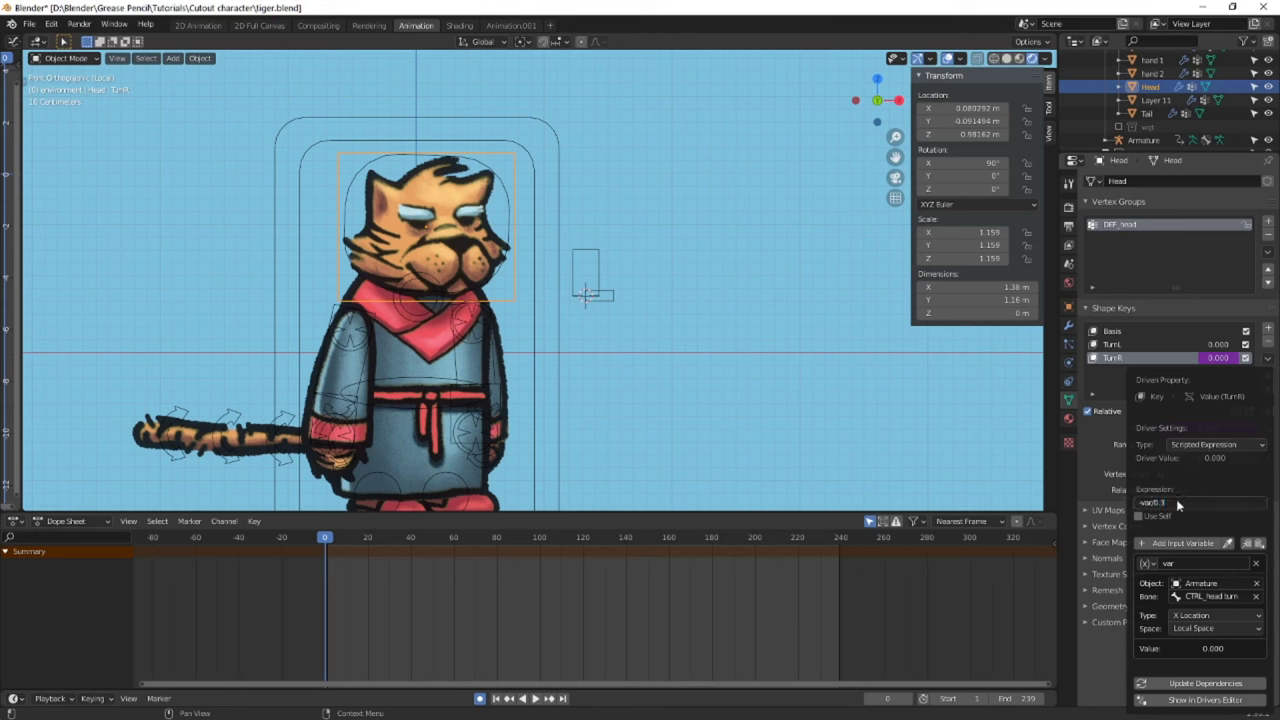
left_click(1173, 505)
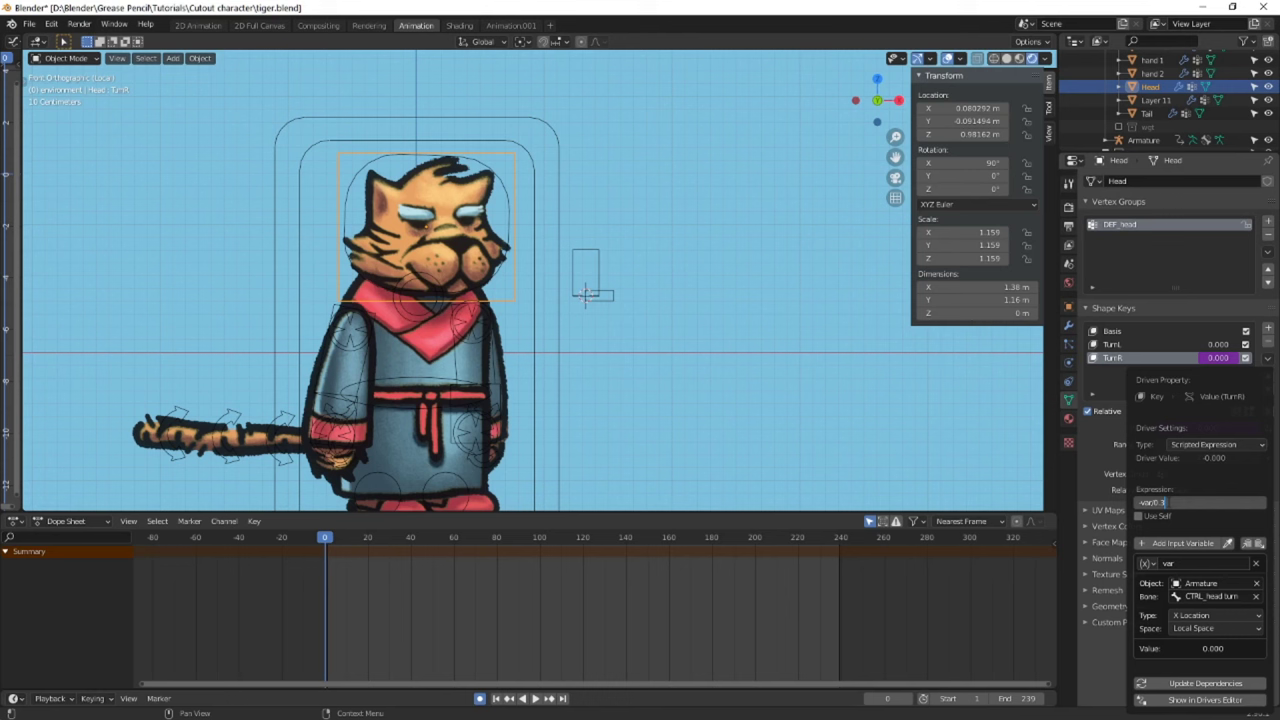
key("End")
key("Left")
key("Left")
left_click(1168, 506)
key("Return")
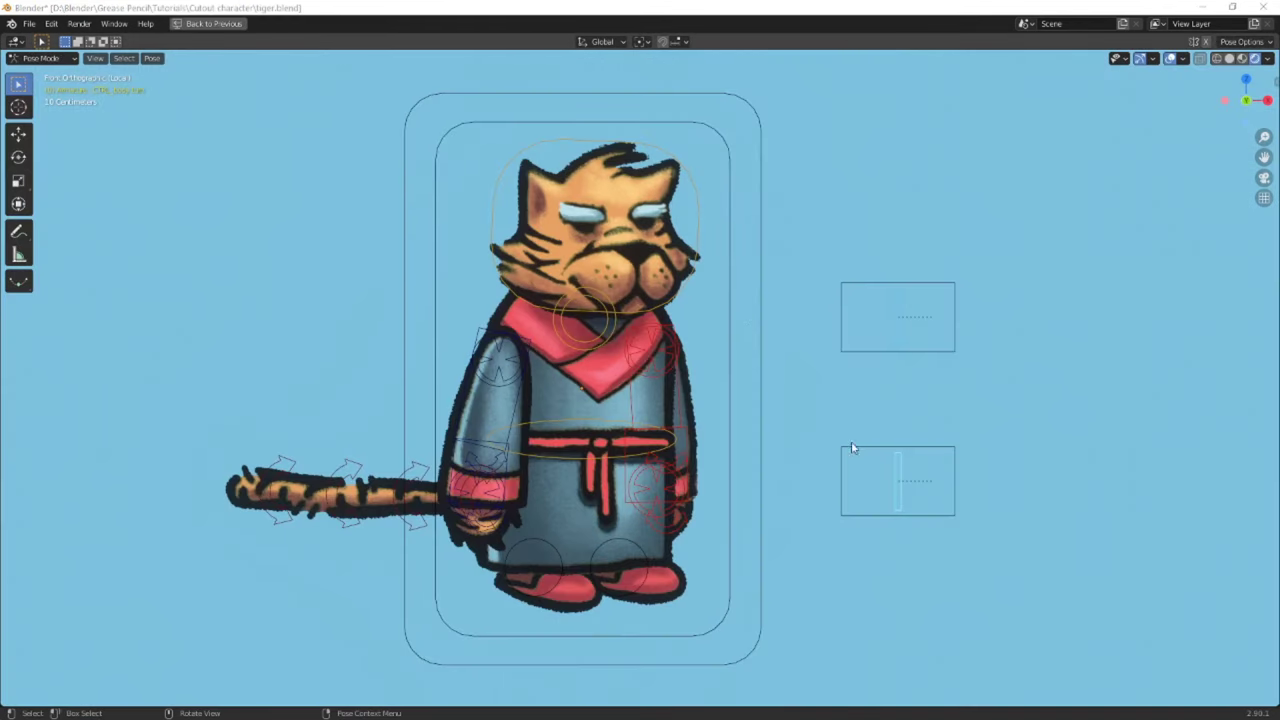
Test the torso and head turns by moving the control bones to the edges of their boxes
left_click(891, 466)
key("g")
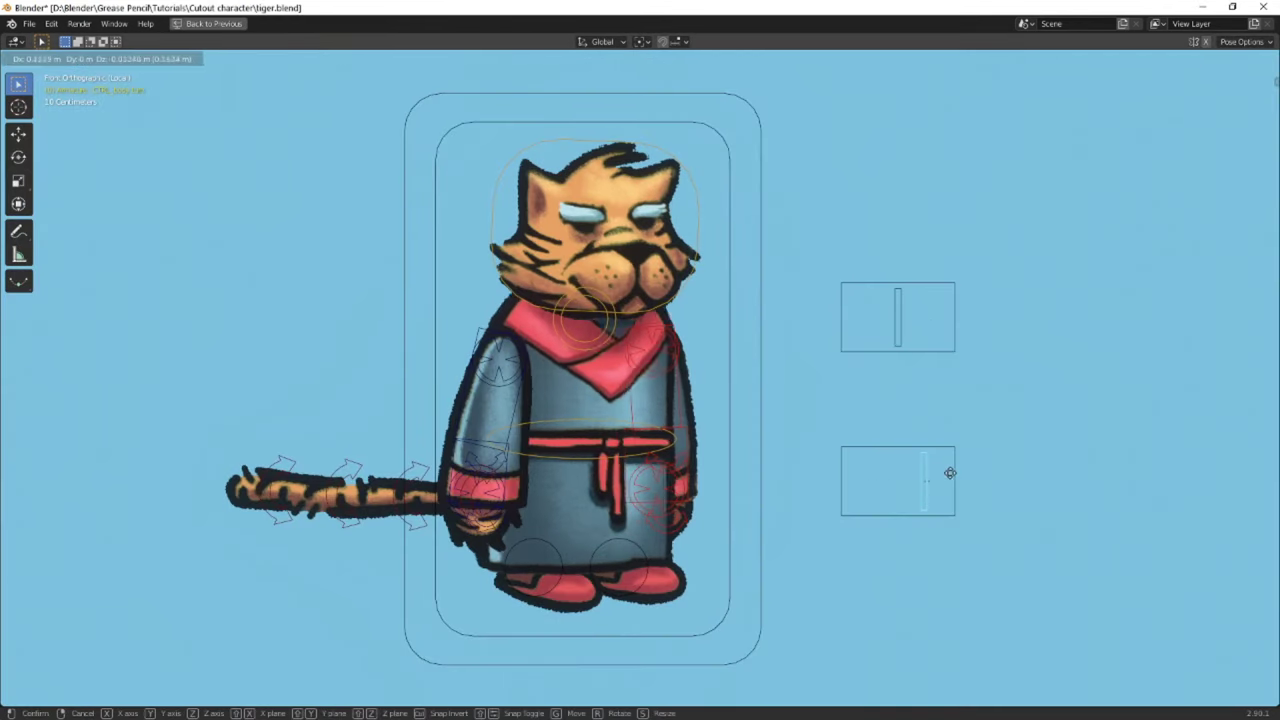
left_click(826, 421)
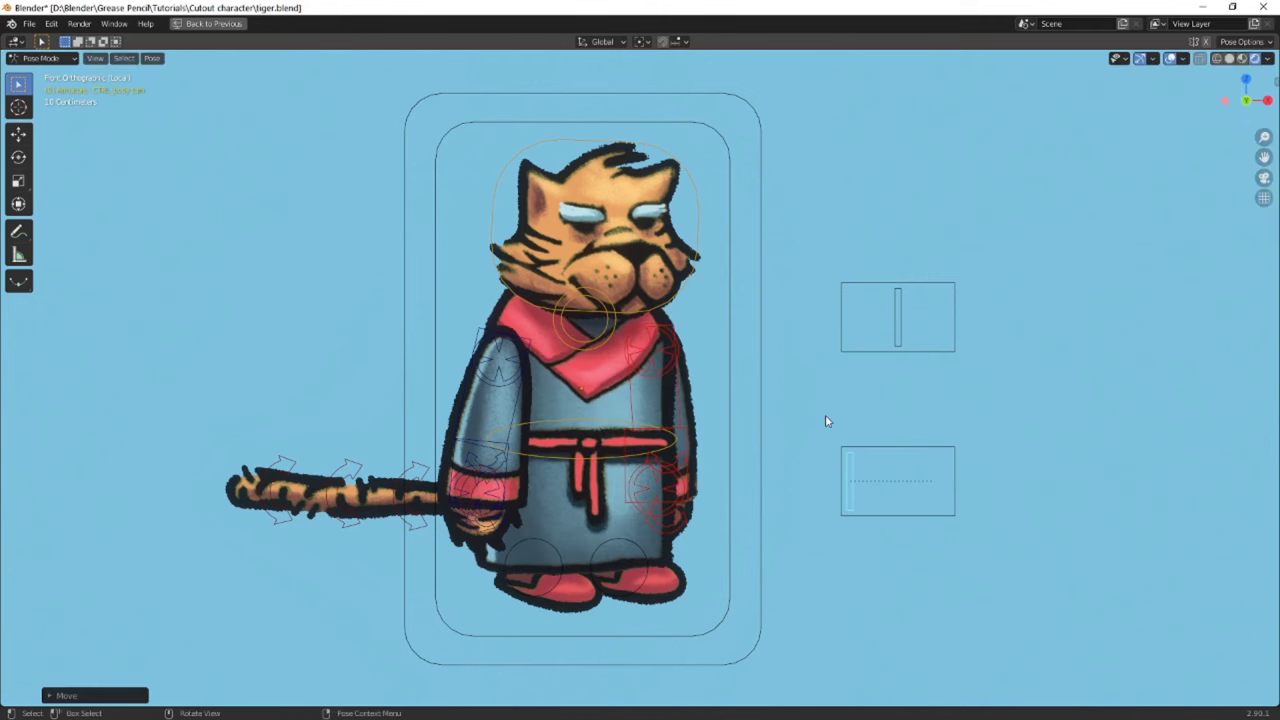
left_click(900, 337)
key("g")
left_click(830, 340)
left_click(846, 472)
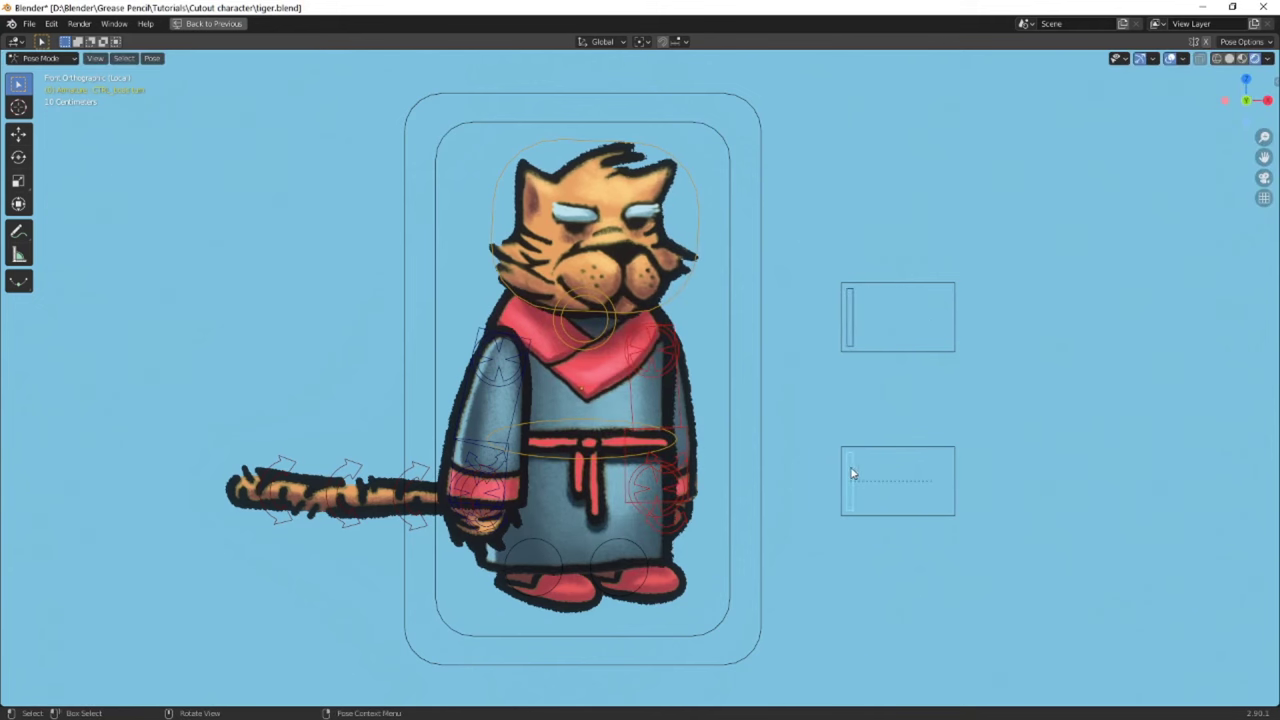
key("g")
left_click(1004, 440)
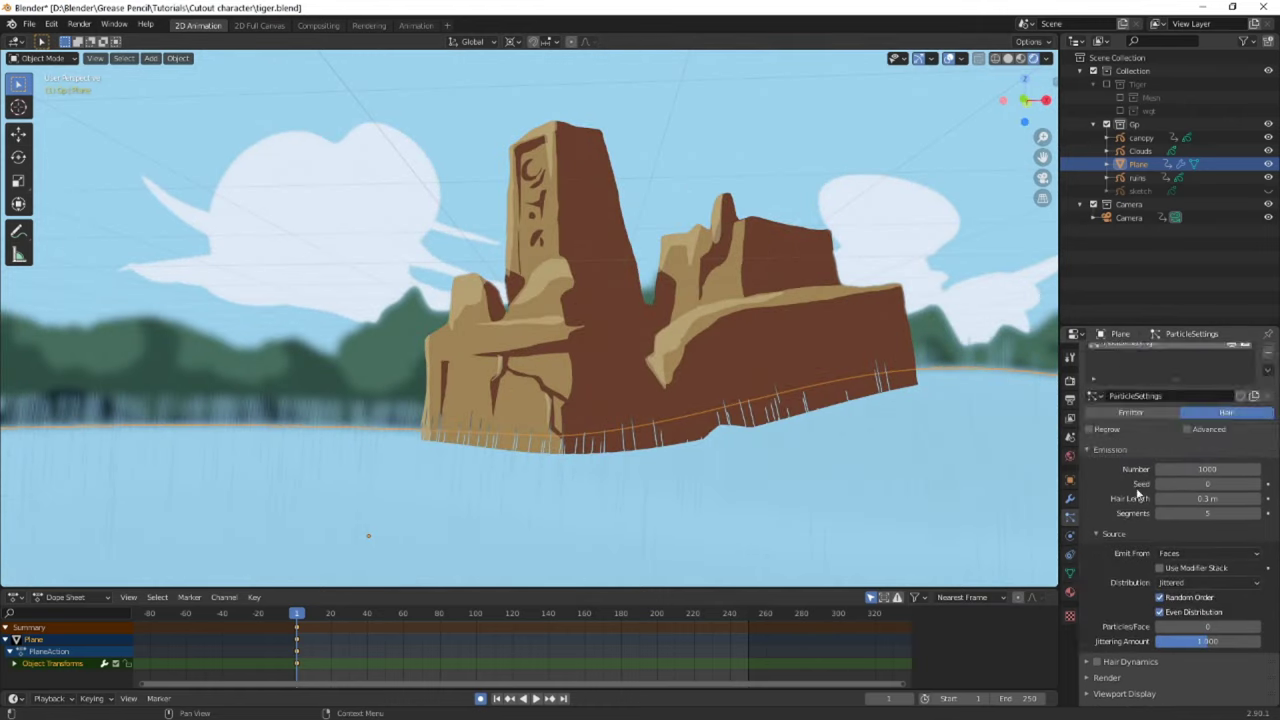
Choose the render type for the plane's grass hair particles
scroll(1180, 560, "down", 10)
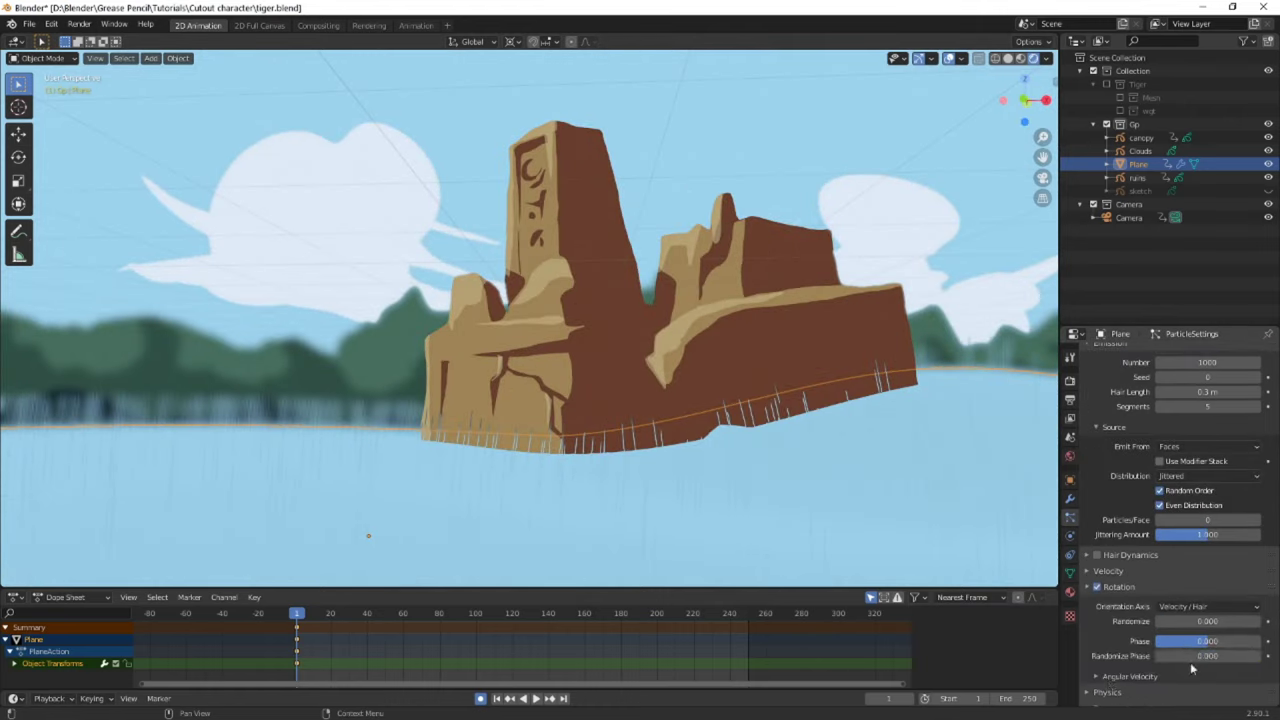
scroll(1109, 577, "down", 4)
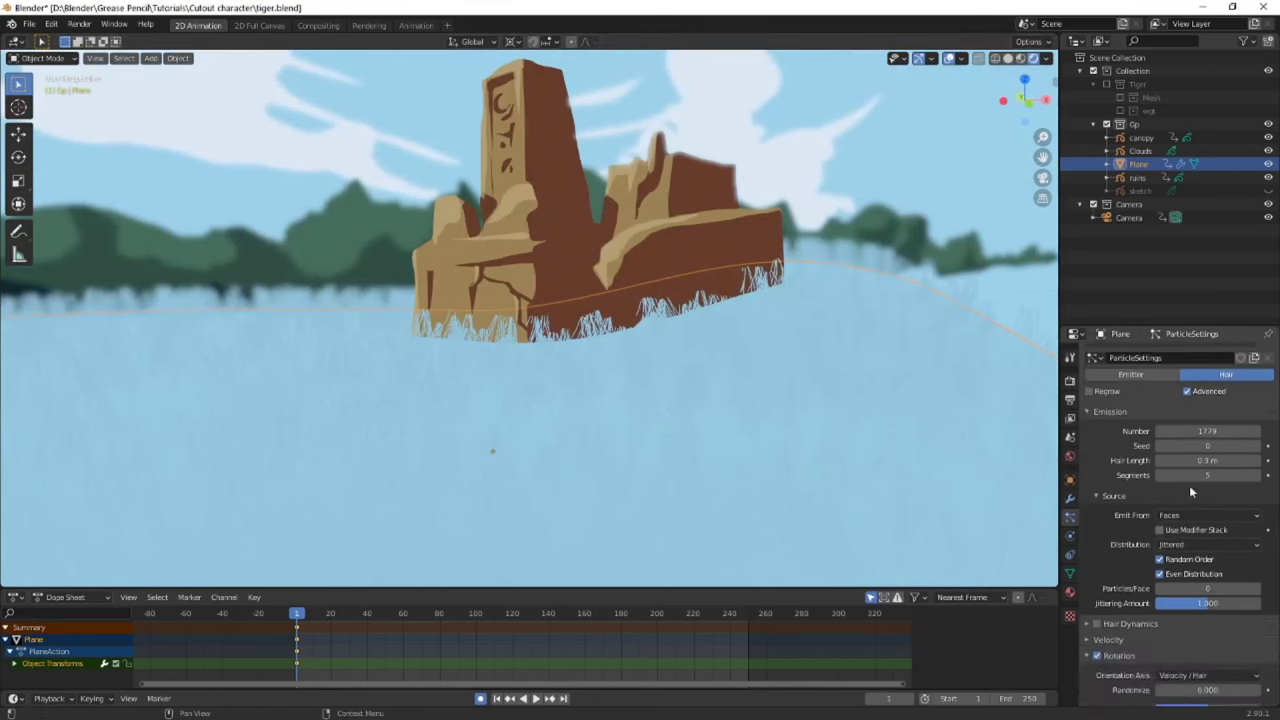
scroll(1190, 491, "down", 8)
left_click(1178, 477)
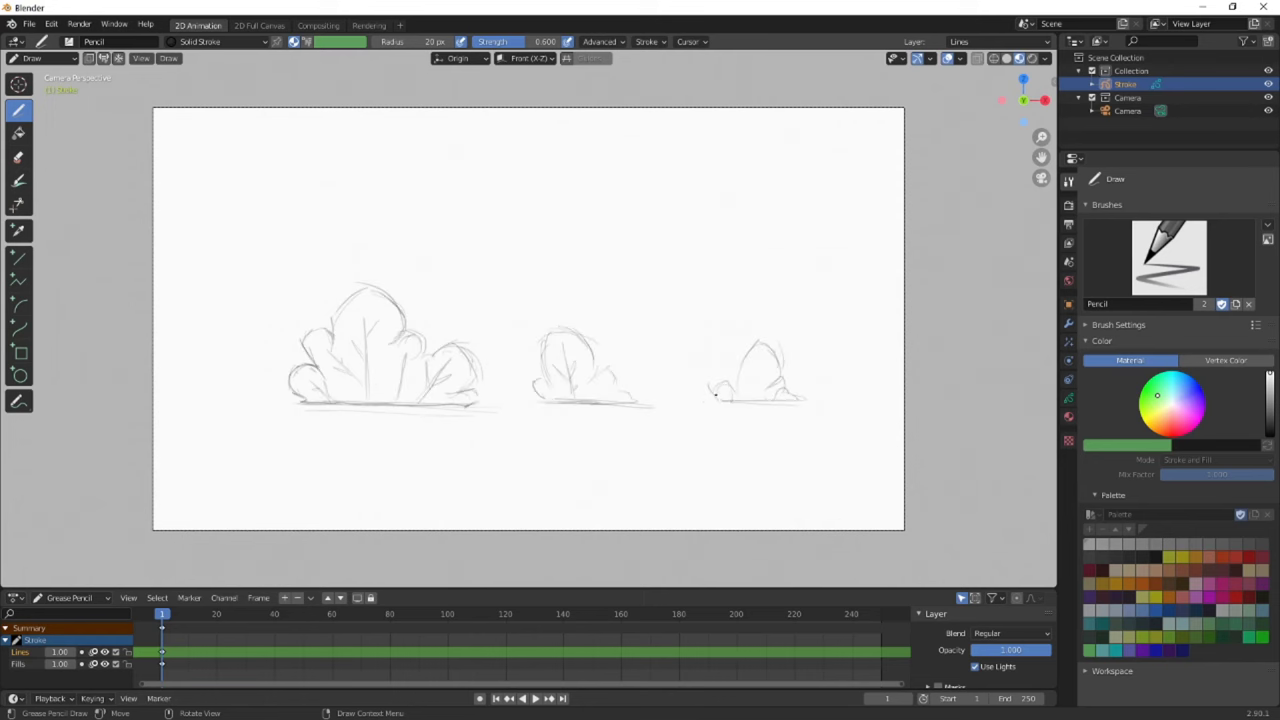
Switch from Draw to Object Mode and adjust the view of the tiger scene
key("ctrl+Tab")
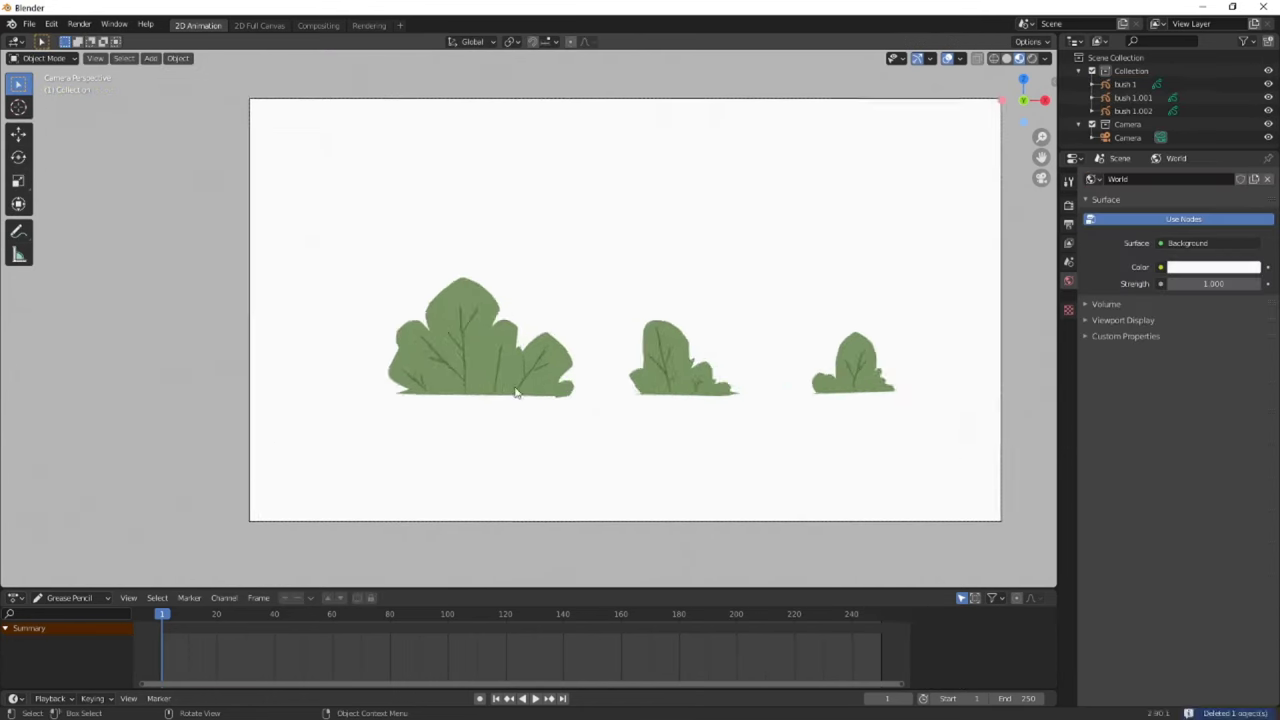
scroll(580, 463, "down", 2)
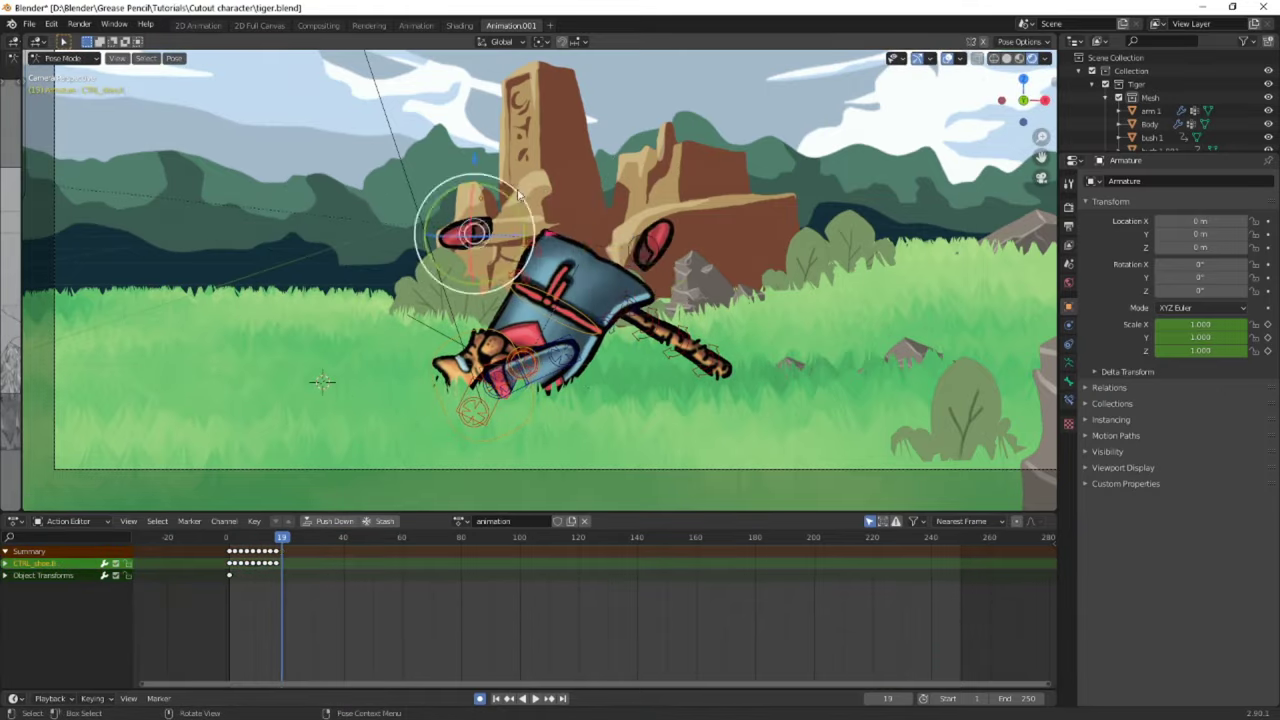
Rotate the tiger's body control into a new pose
key("r")
left_click(537, 345)
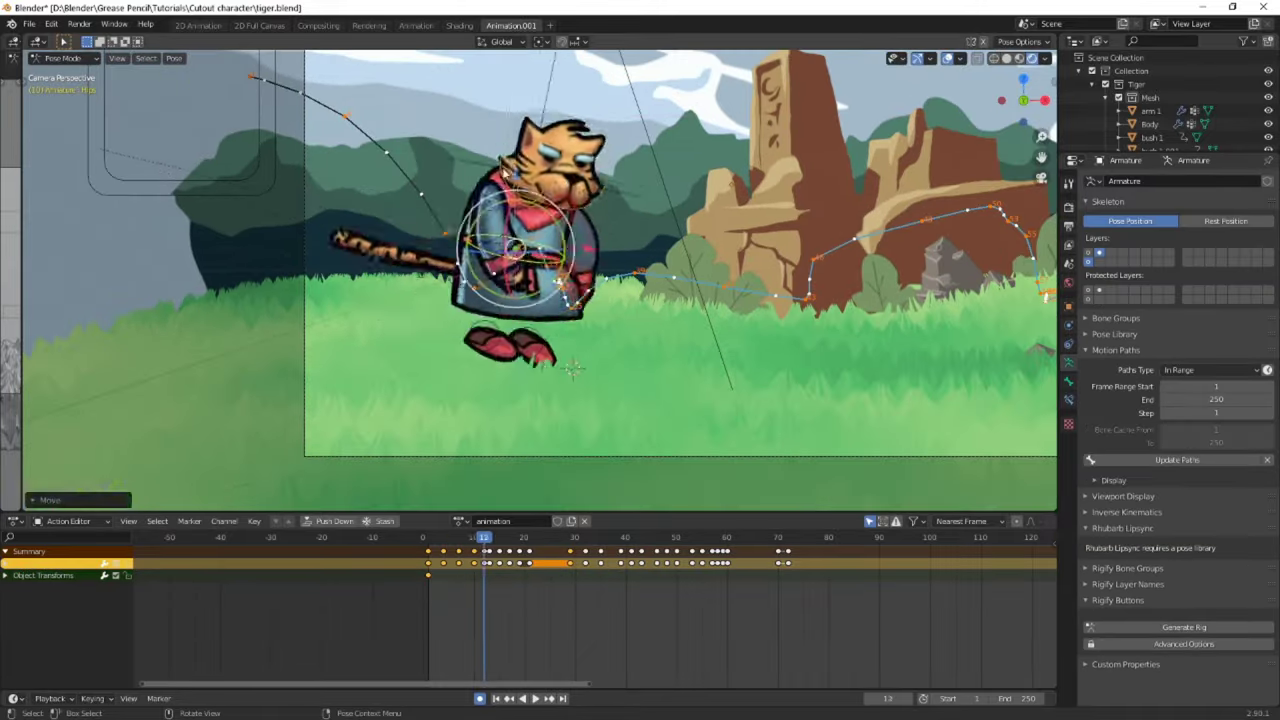
Recalculate the tiger rig's motion paths to show the run and jump trajectory
scroll(734, 428, "up", 10)
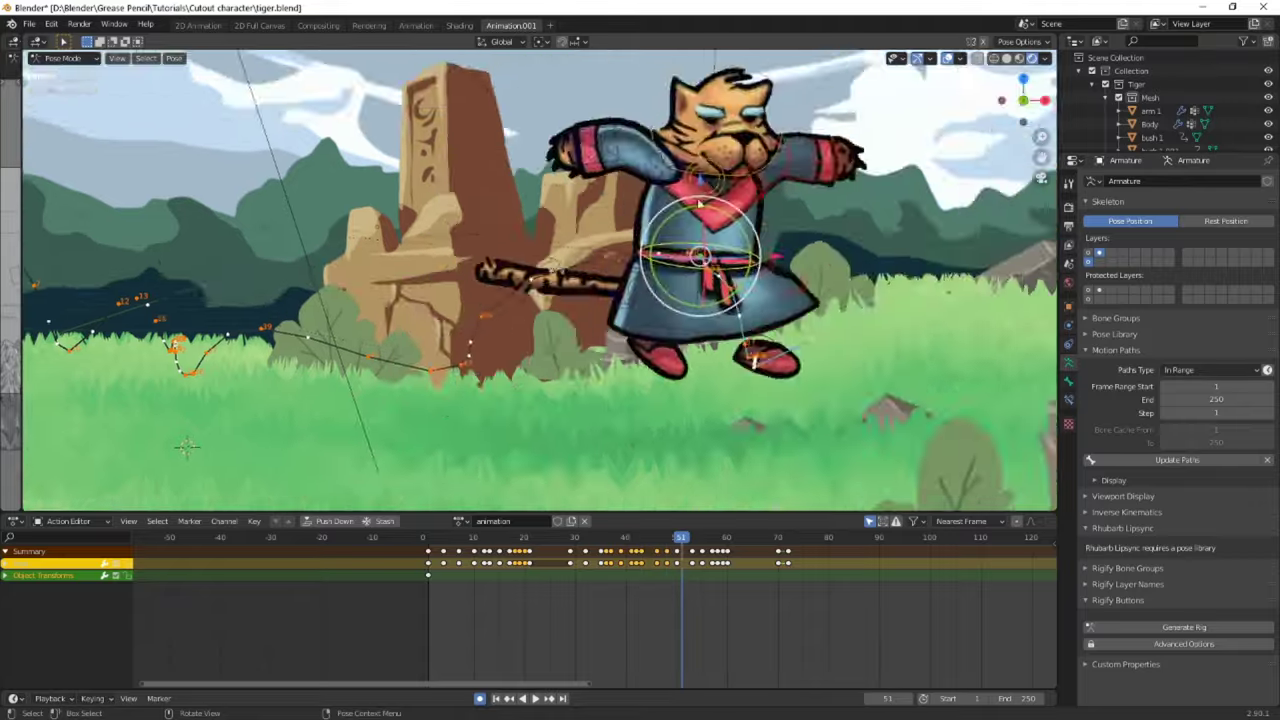
scroll(663, 371, "up", 5)
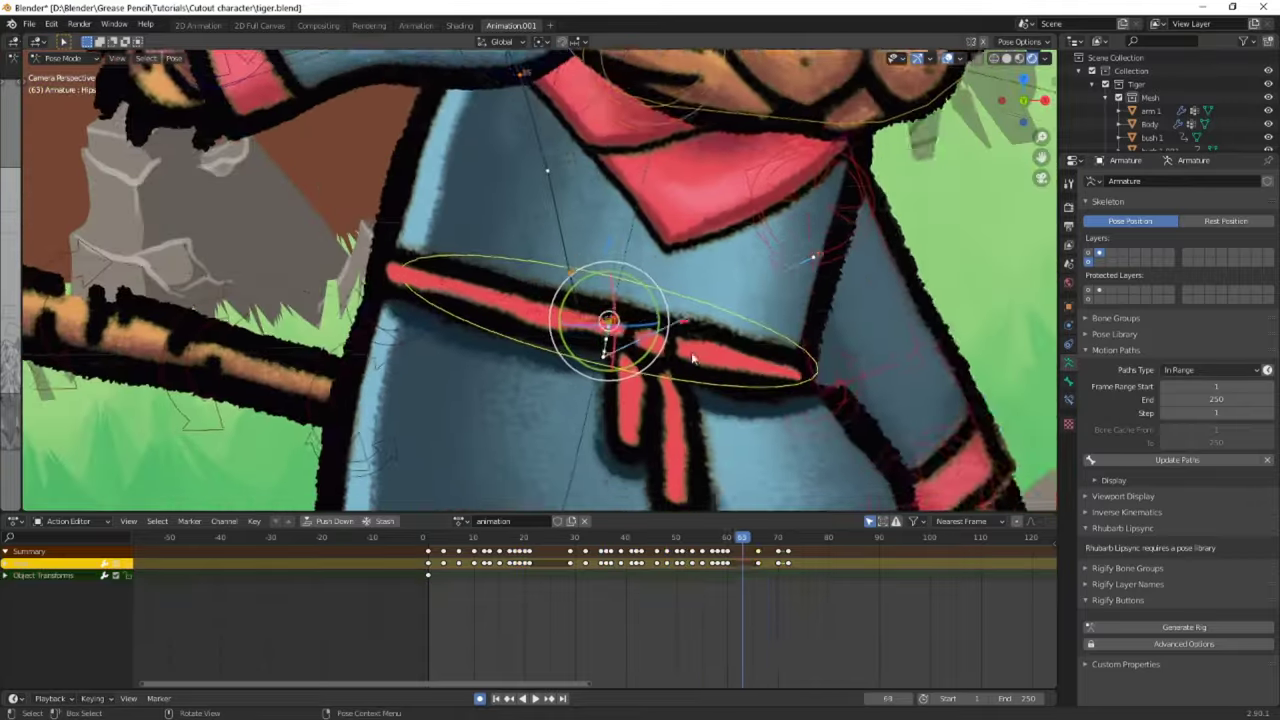
scroll(692, 357, "down", 3)
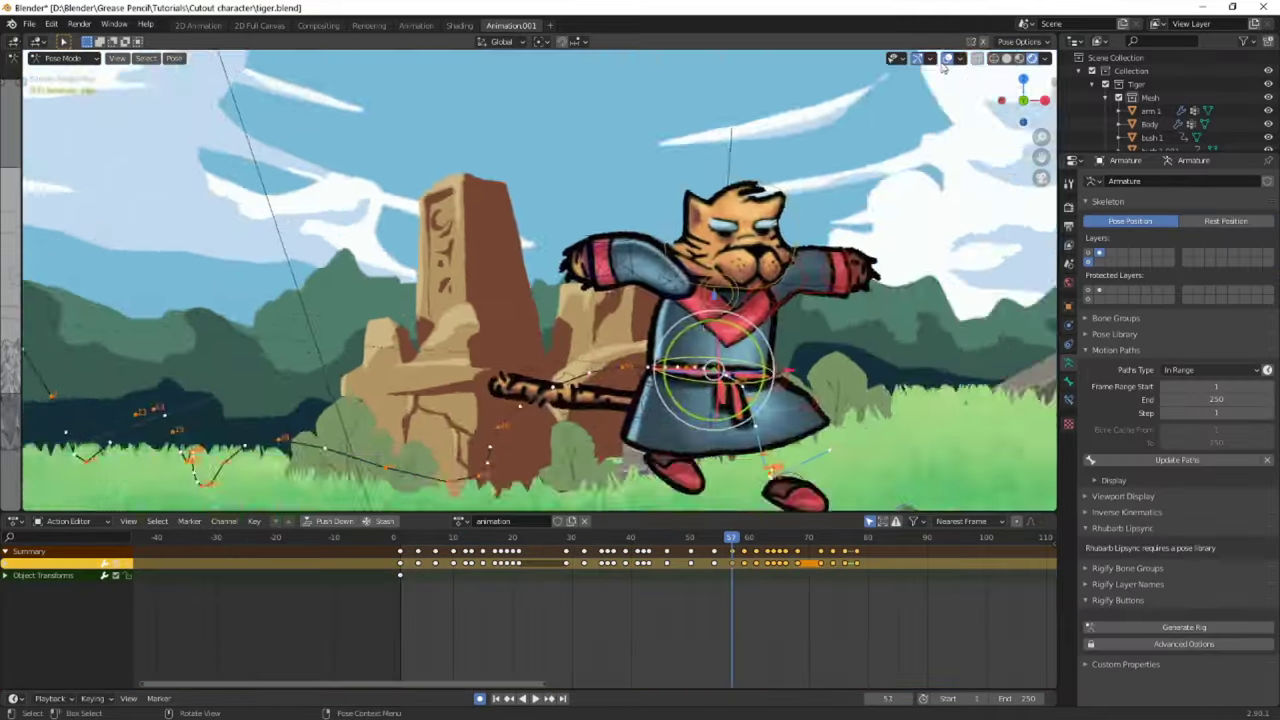
scroll(686, 229, "up", 5)
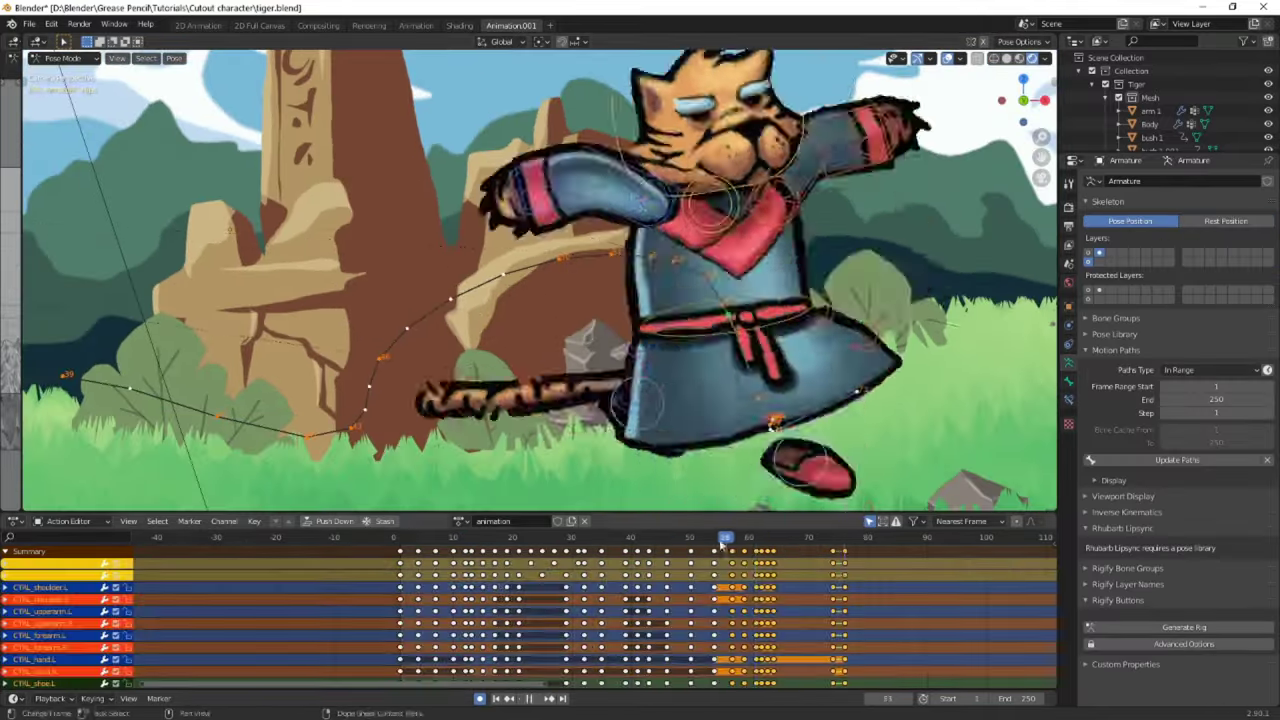
left_click(1203, 461)
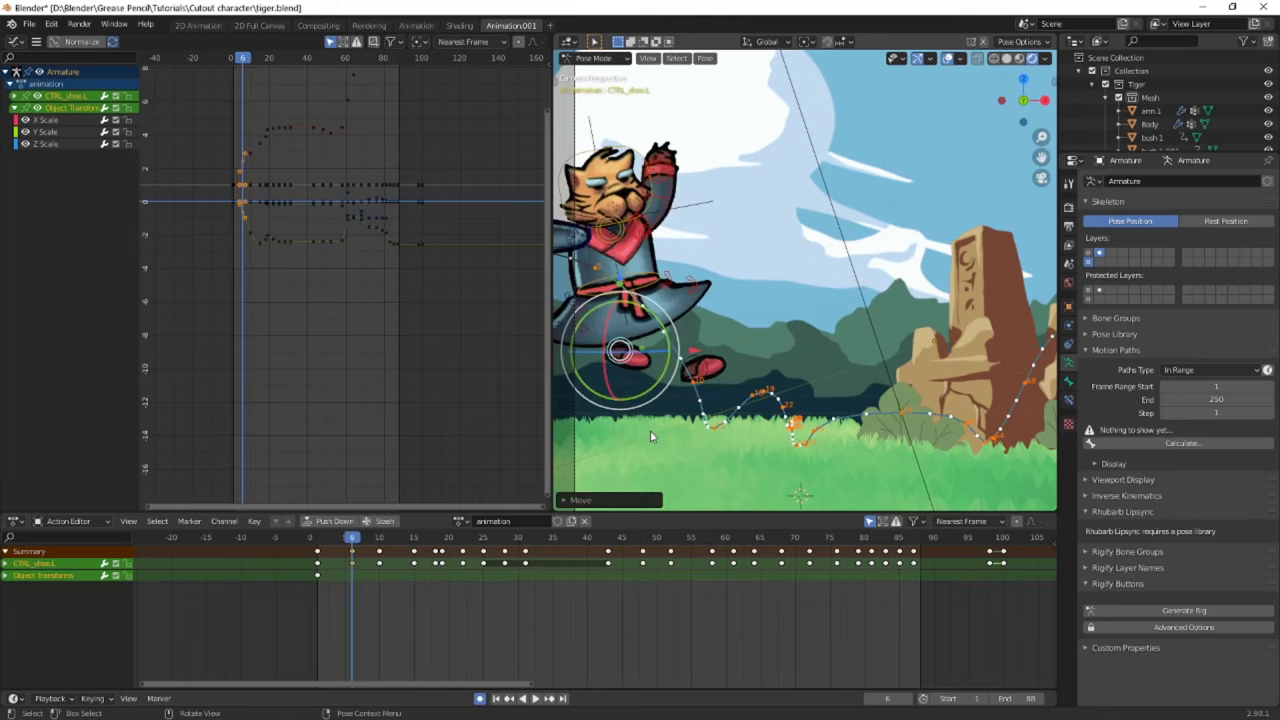
Play back the jump, move the selected curve keyframes in the Graph Editor, and save
key("space")
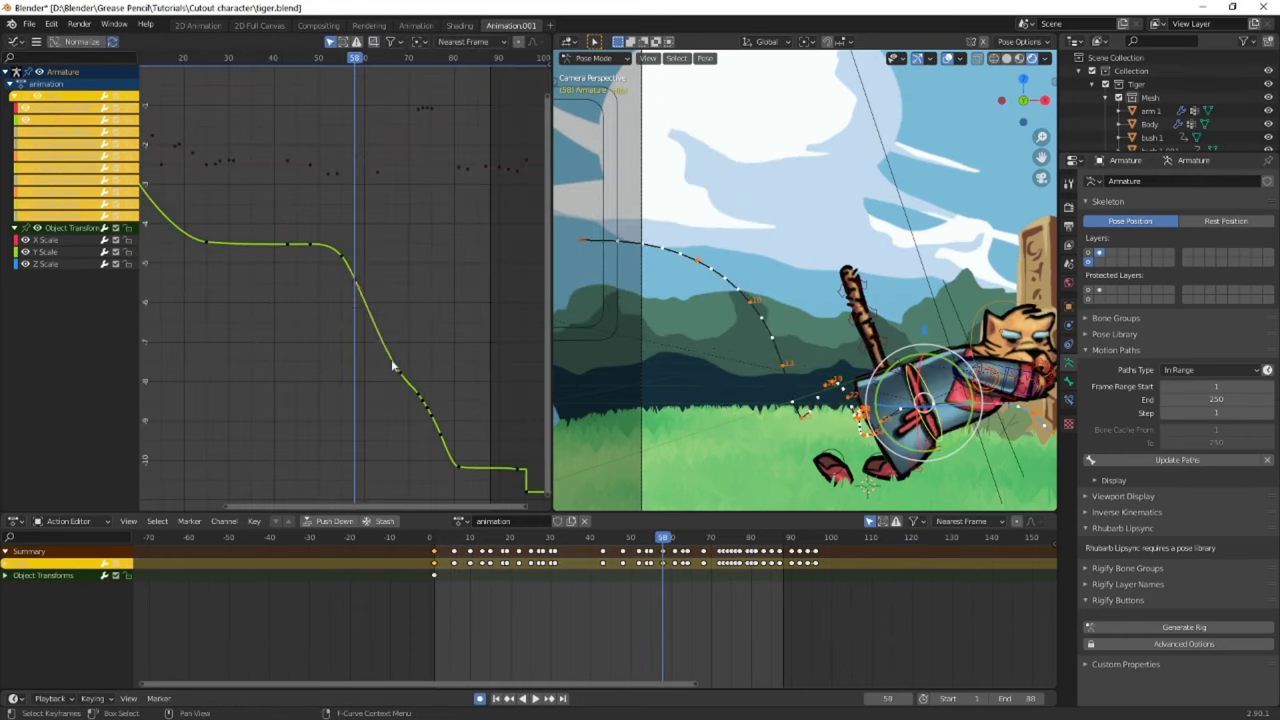
left_click(394, 348)
key("space")
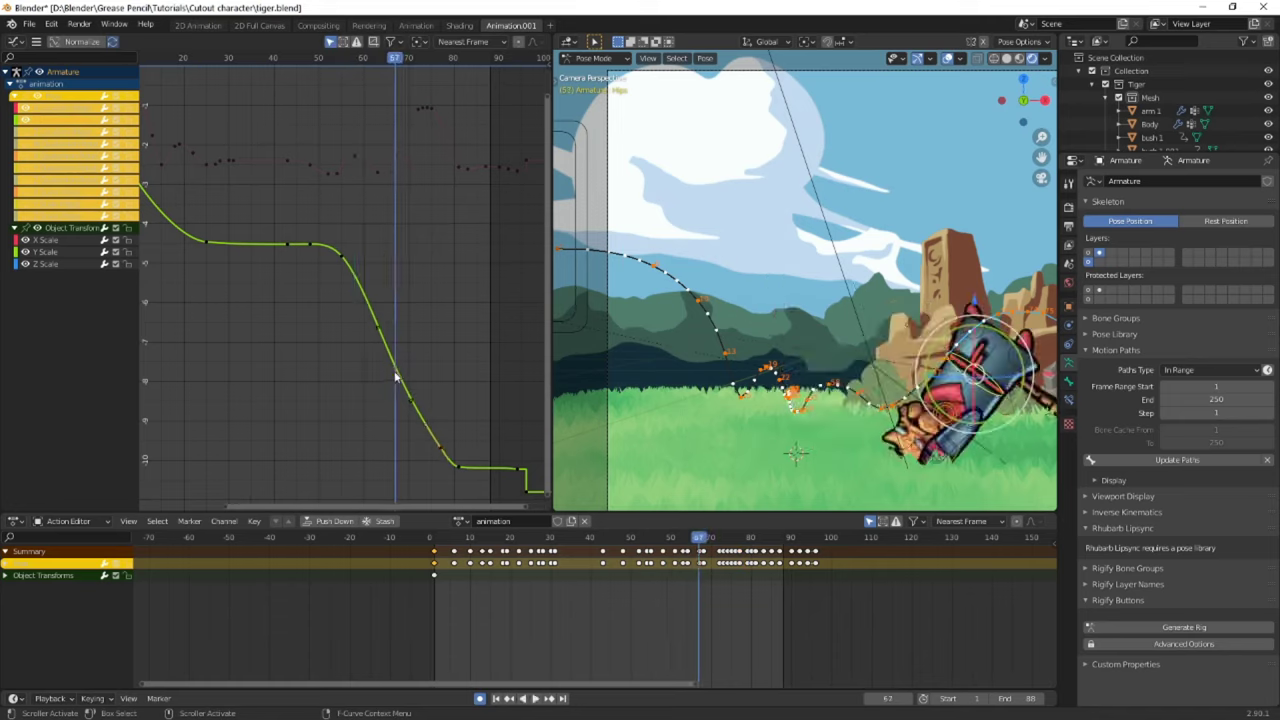
key("space")
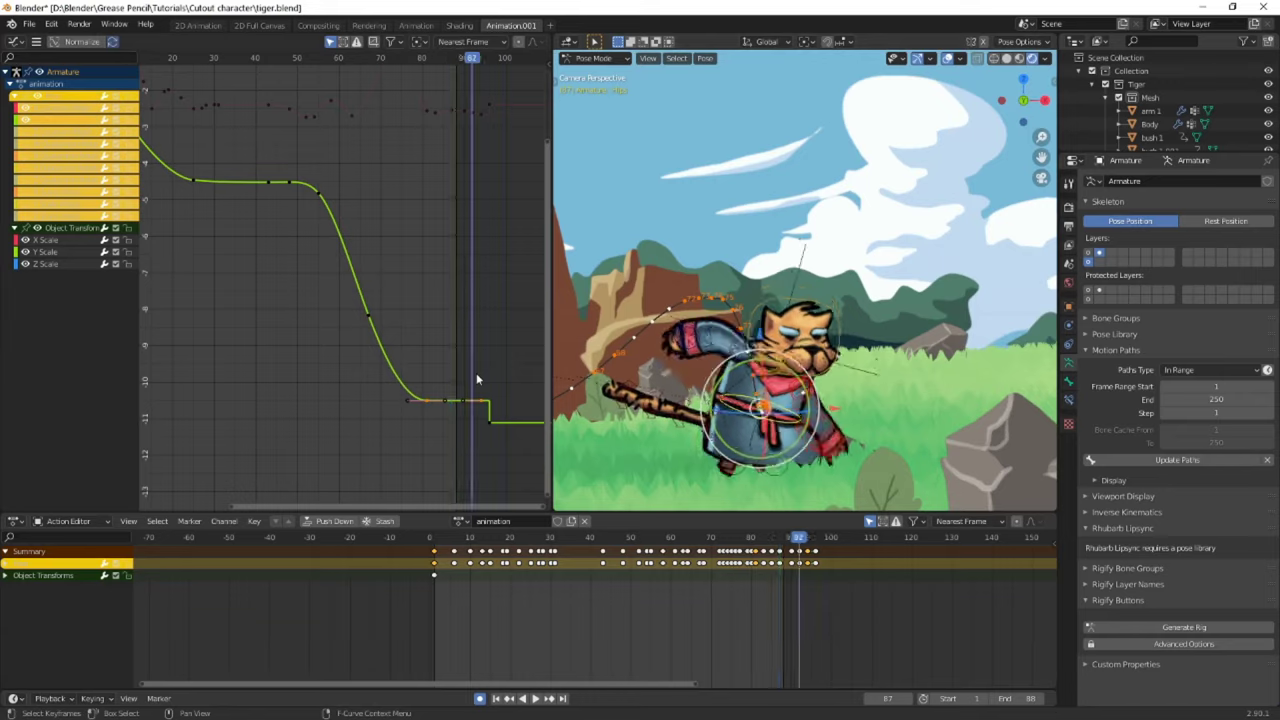
key("ctrl+s")
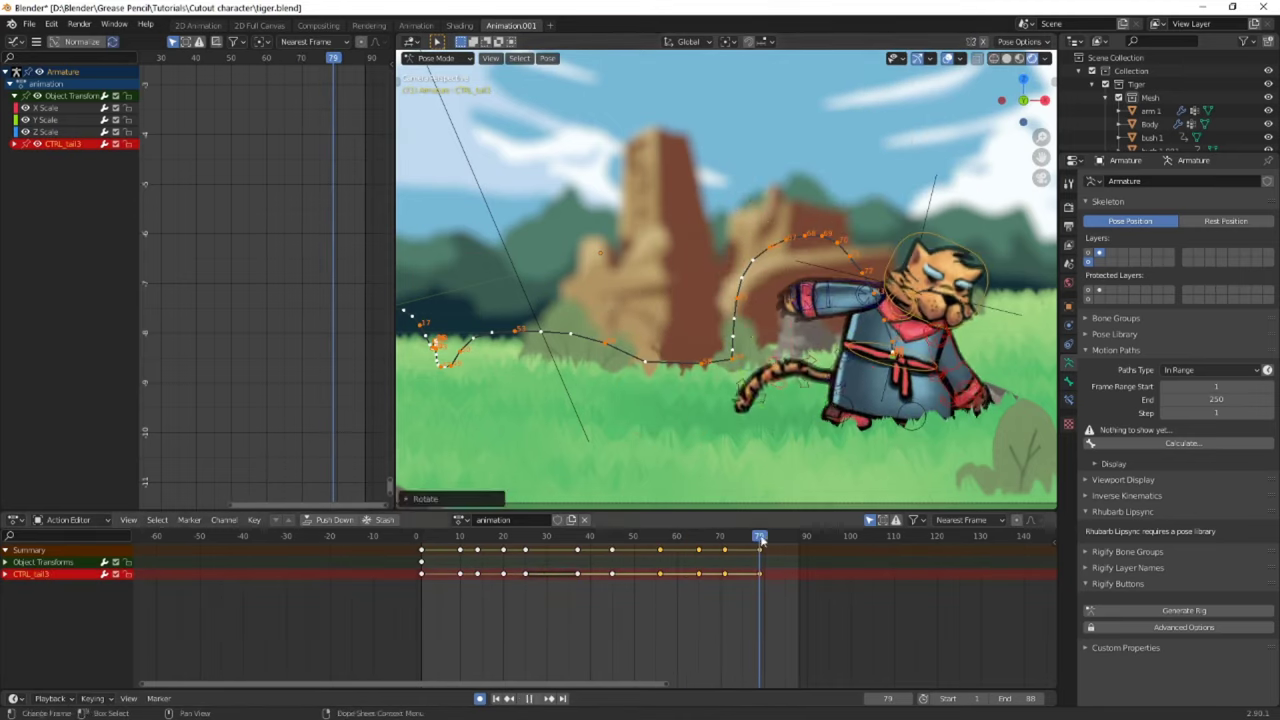
Offset the tail controls' keyframes, working between frames 15 and 86
key("Down")
key("Down")
key("Down")
key("Down")
key("Down")
key("Down")
key("Down")
key("Down")
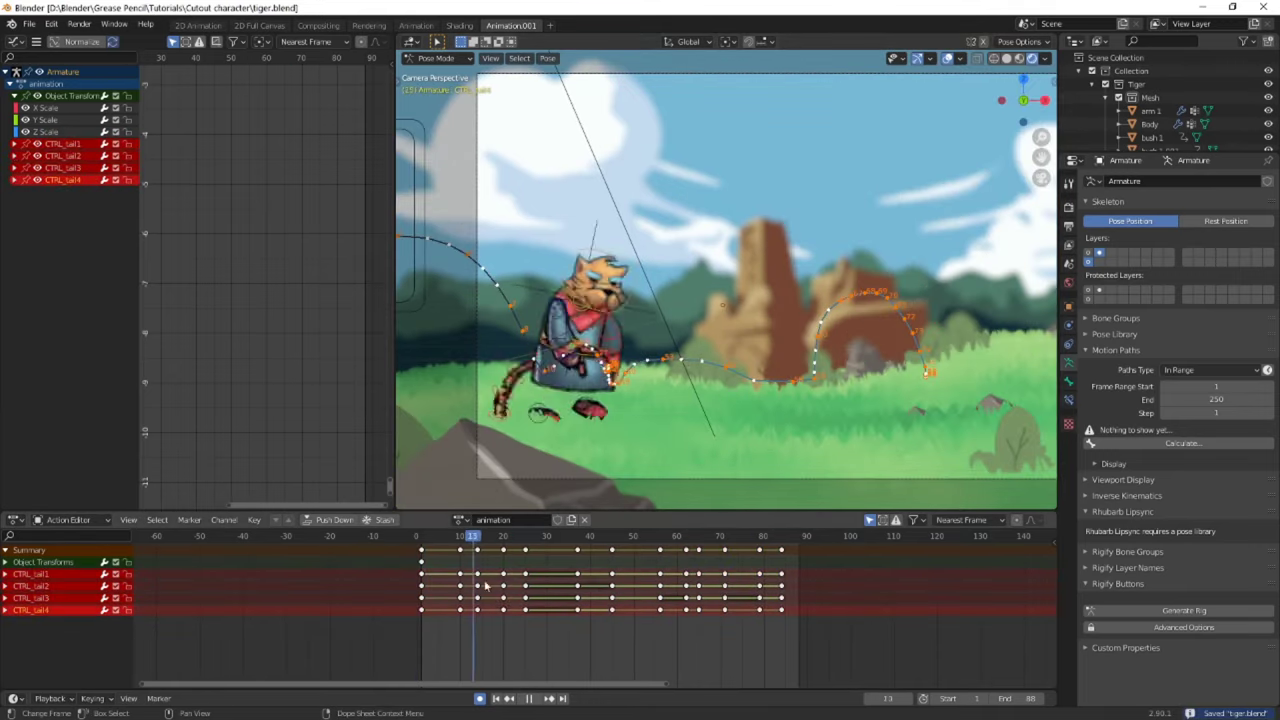
left_click_drag(448, 556, 520, 535)
left_click(650, 397)
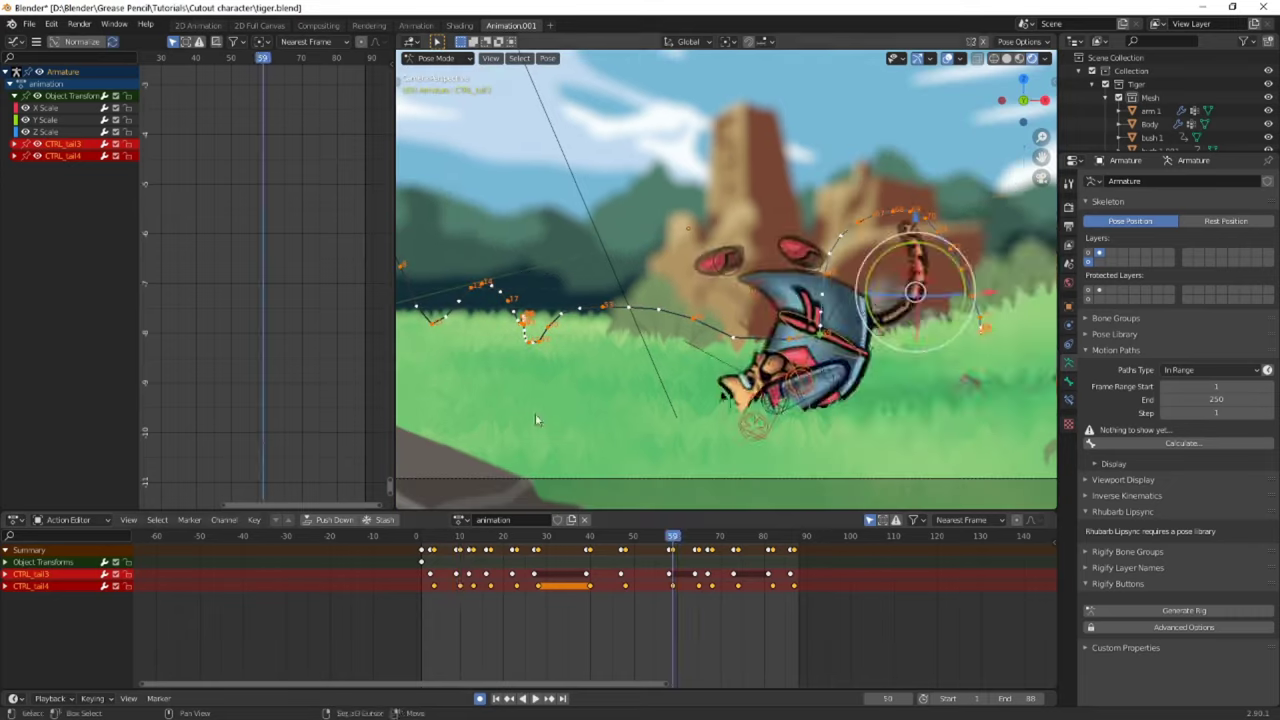
left_click_drag(457, 536, 810, 595)
Set the tail keyframes to Bezier interpolation and play back the tail motion
key("t")
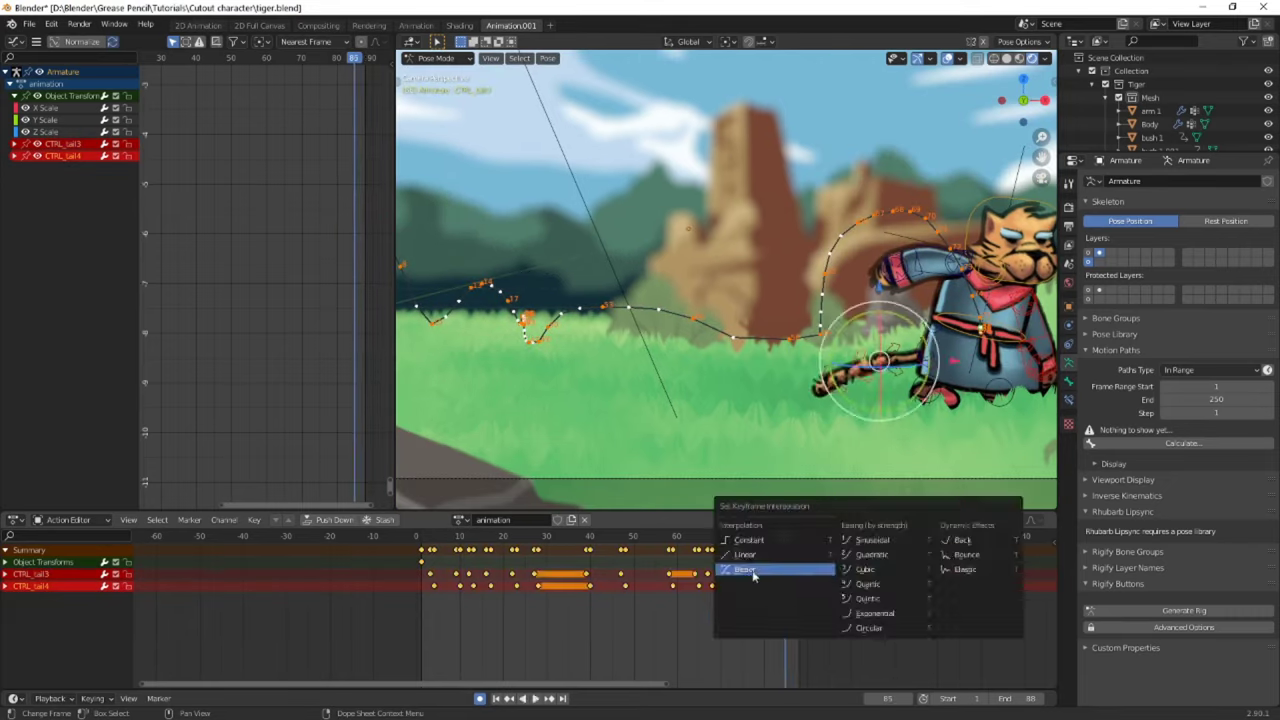
left_click(760, 569)
left_click(788, 538)
key("space")
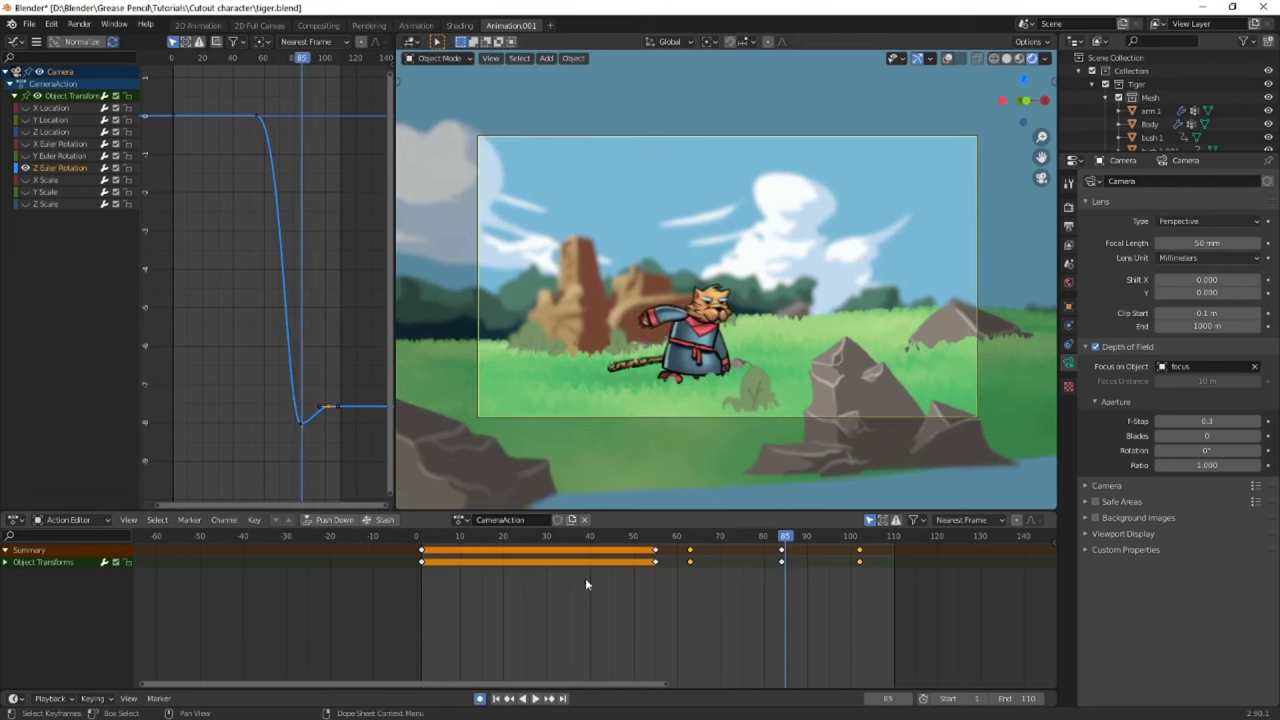
Shift the selected camera keyframes in time, setting the current frame to 74
left_click(741, 578)
left_click_drag(740, 573, 737, 573)
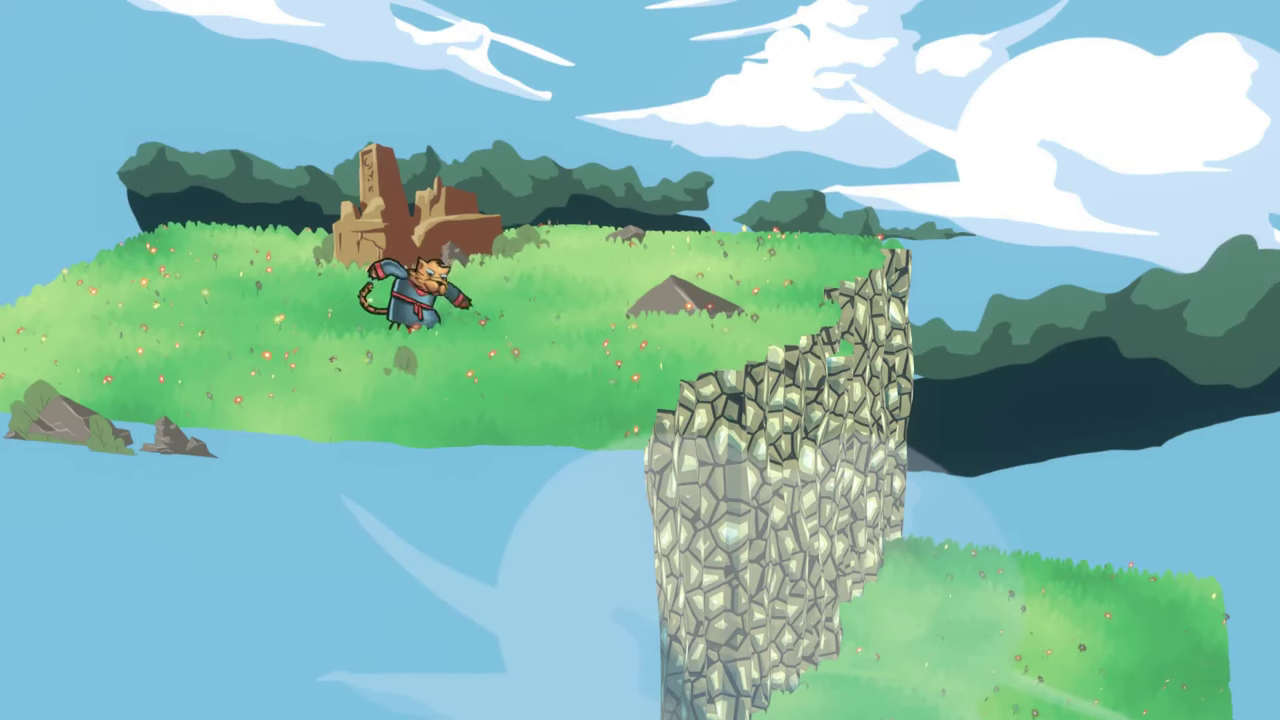
key("space")
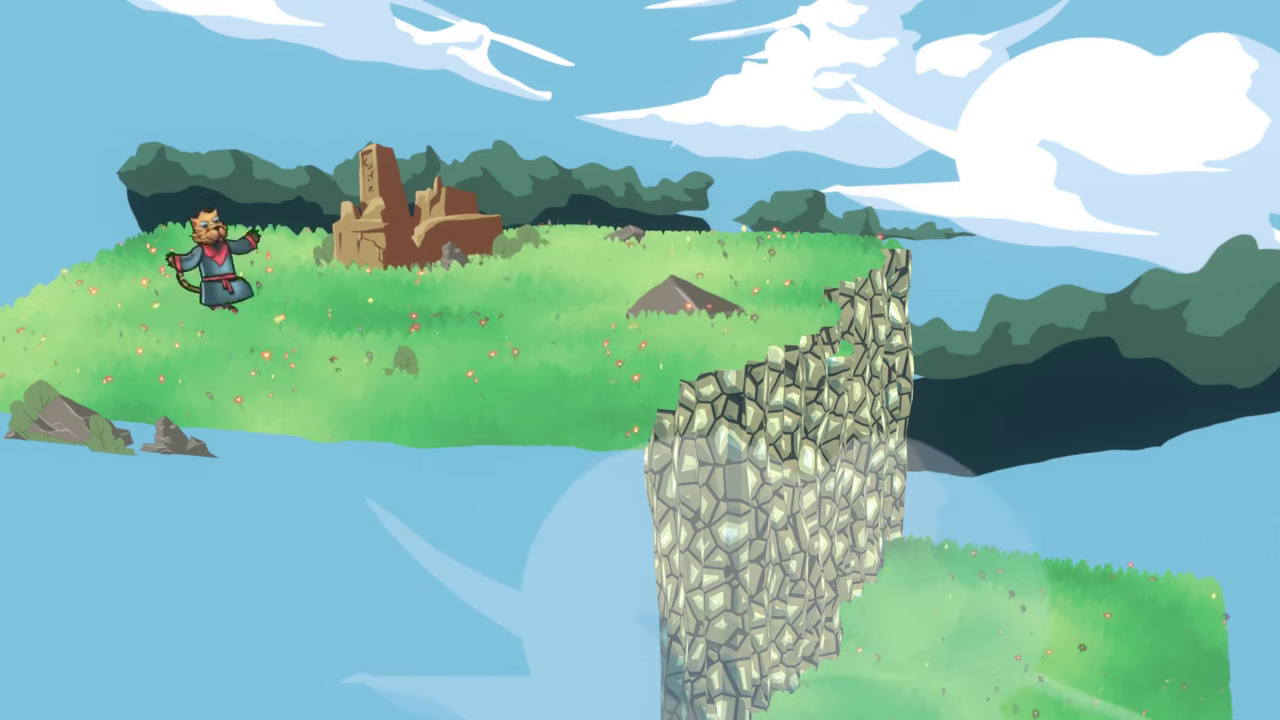
key("Right")
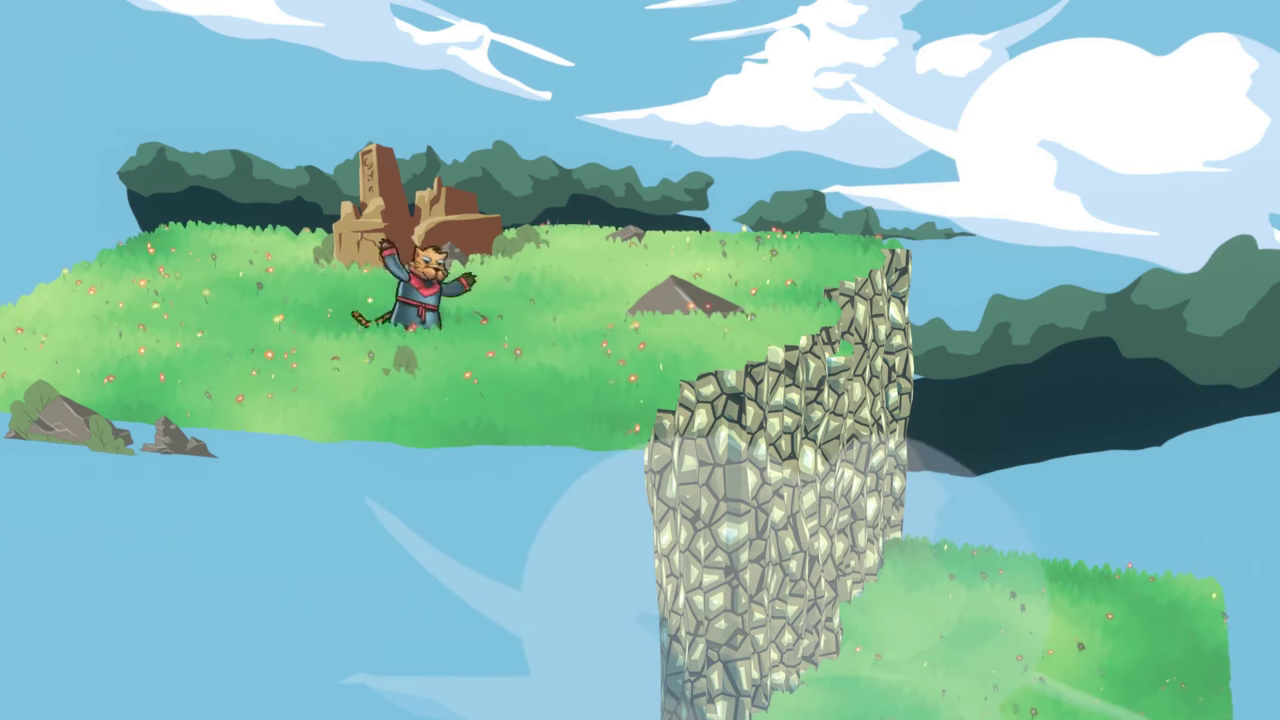
key("Right")
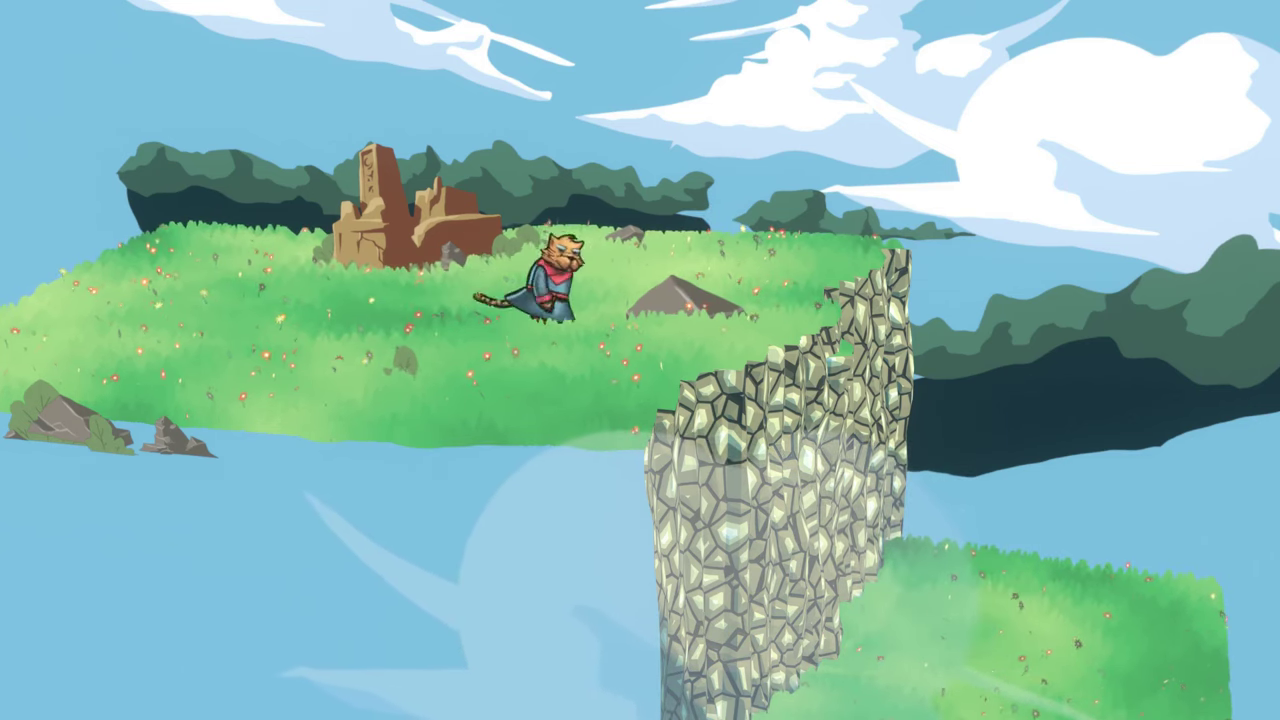
key("space")
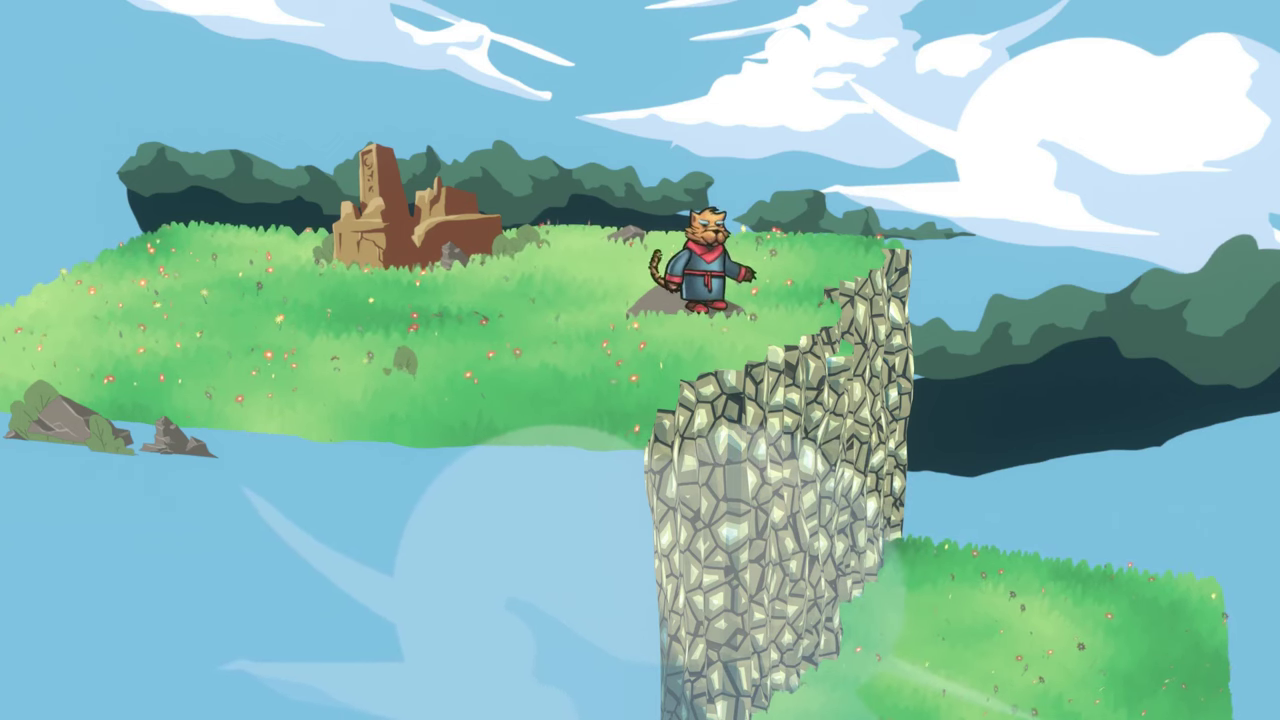